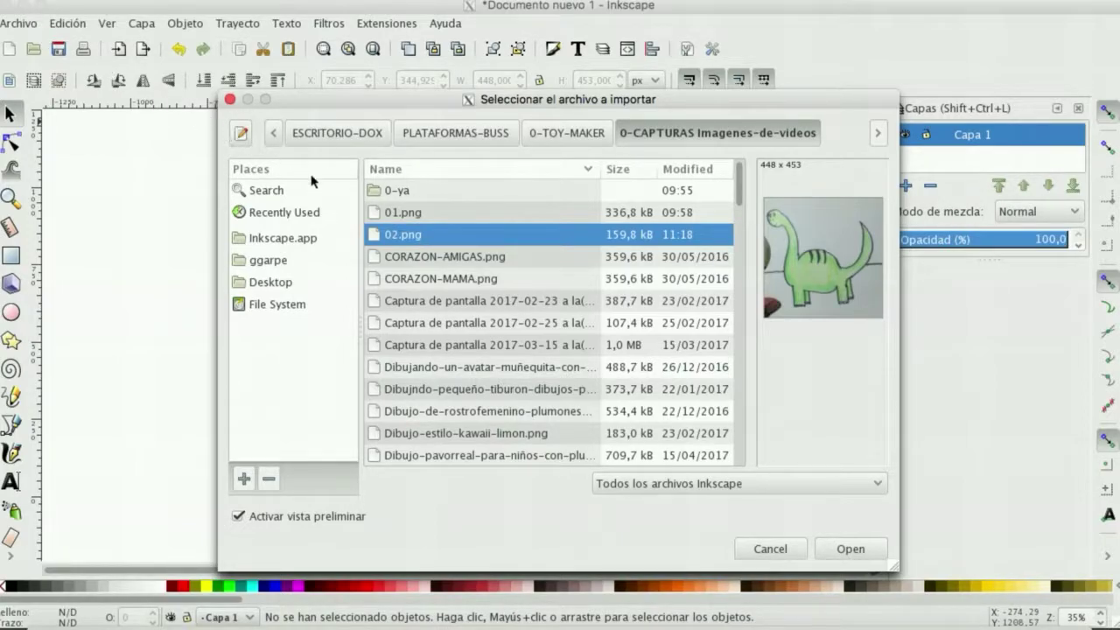
Step: Import the dinosaur image 02.png with the offered import settings and move it to the upper part of the page
click(849, 549)
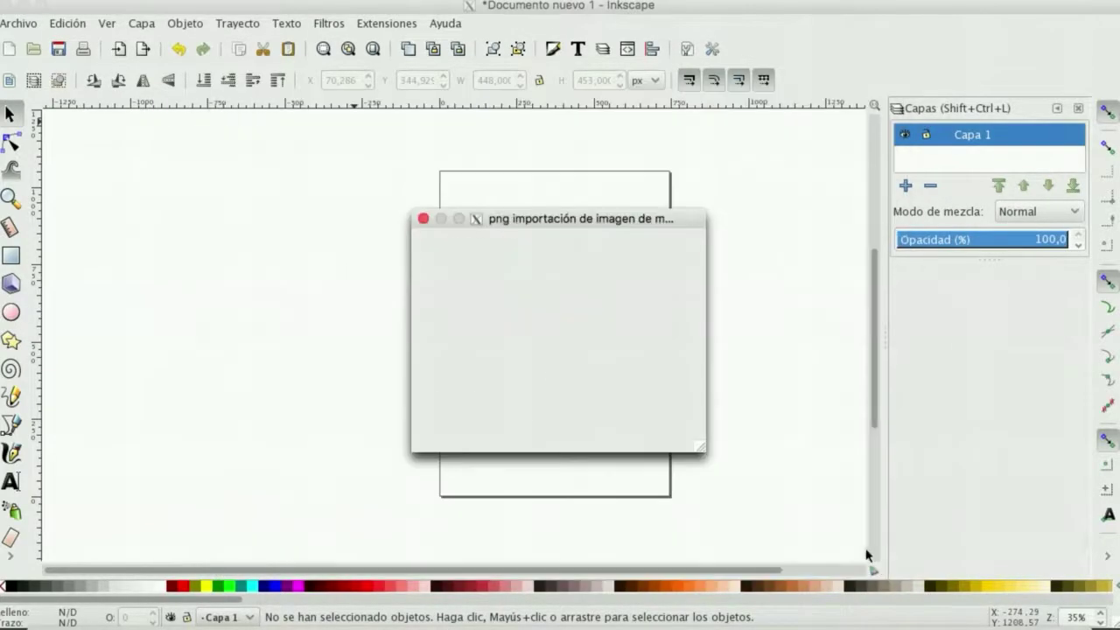
click(667, 437)
drag(665, 422, 538, 298)
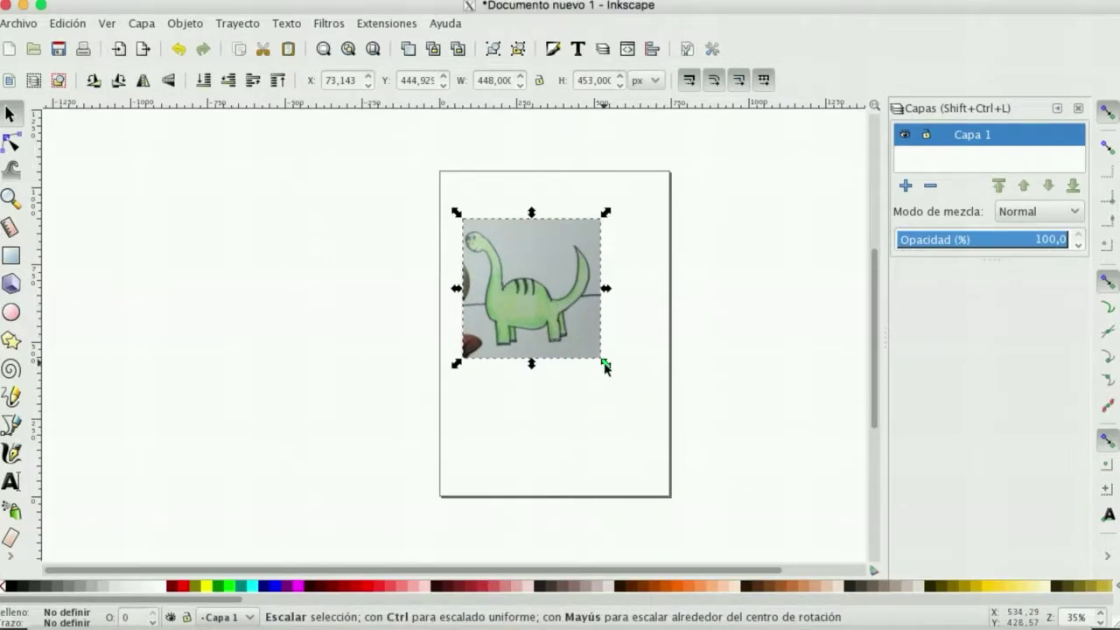
Step: Enlarge the dinosaur image to about 620 × 627 px and center it across the page width
drag(605, 368, 667, 418)
click(742, 407)
drag(535, 337, 544, 310)
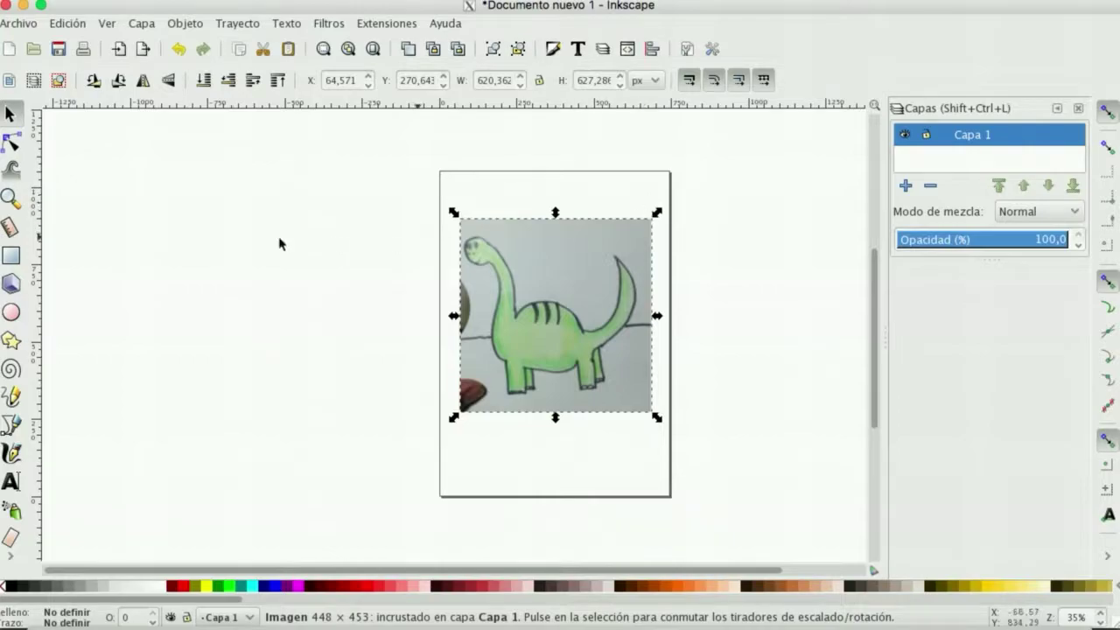
Step: Lock the layer Capa 1 holding the dinosaur image and add a new layer named Capa 2 above it
click(10, 199)
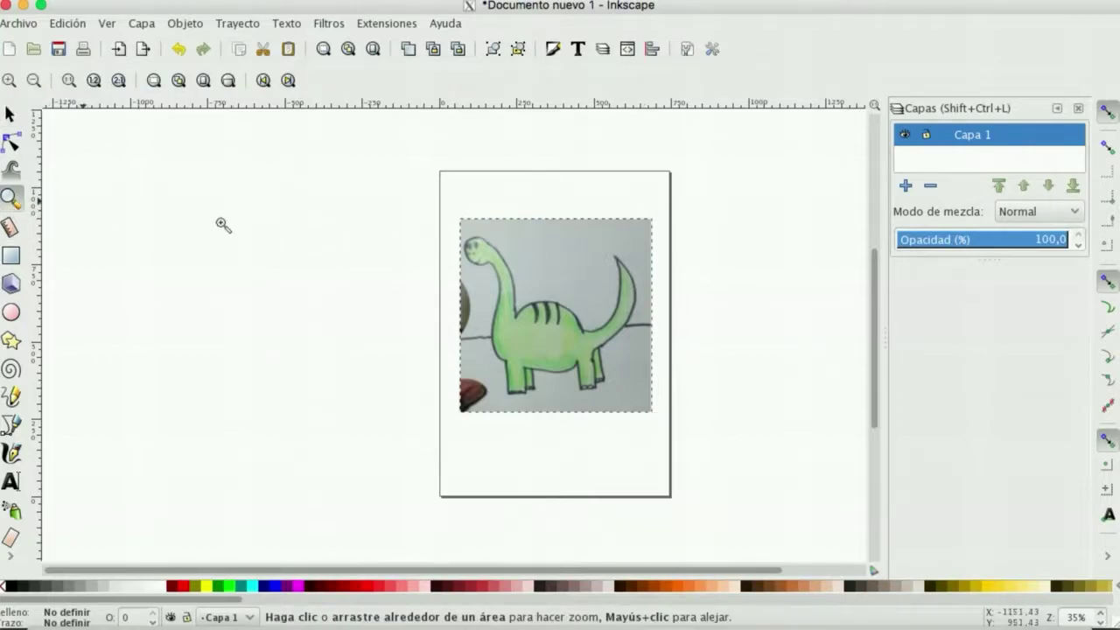
click(546, 312)
click(560, 310)
key(s)
click(225, 170)
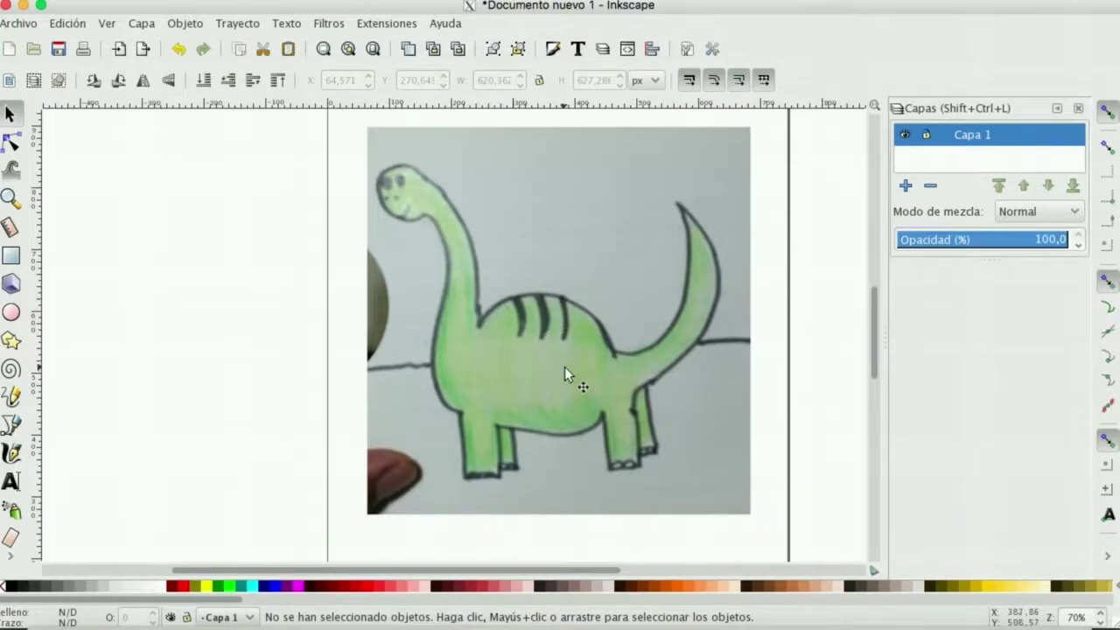
click(1078, 108)
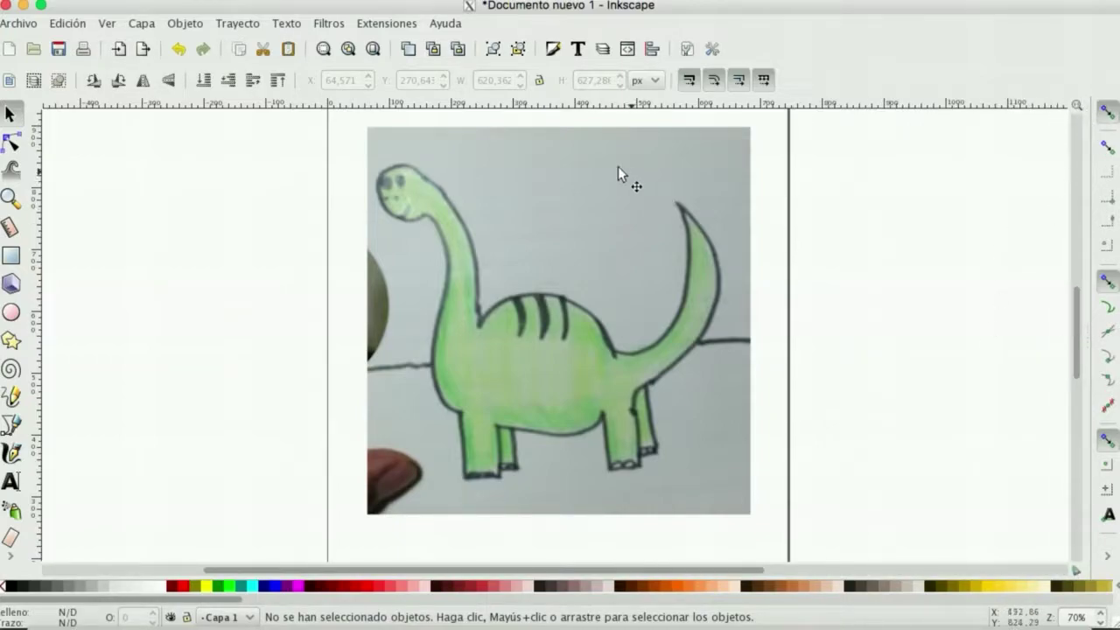
click(602, 53)
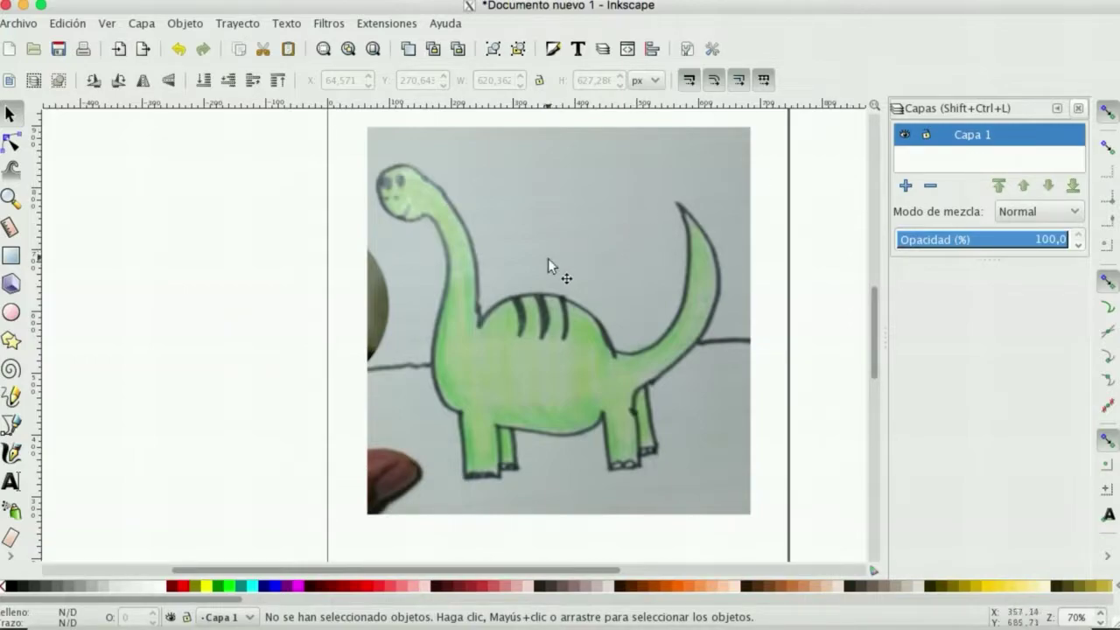
click(525, 260)
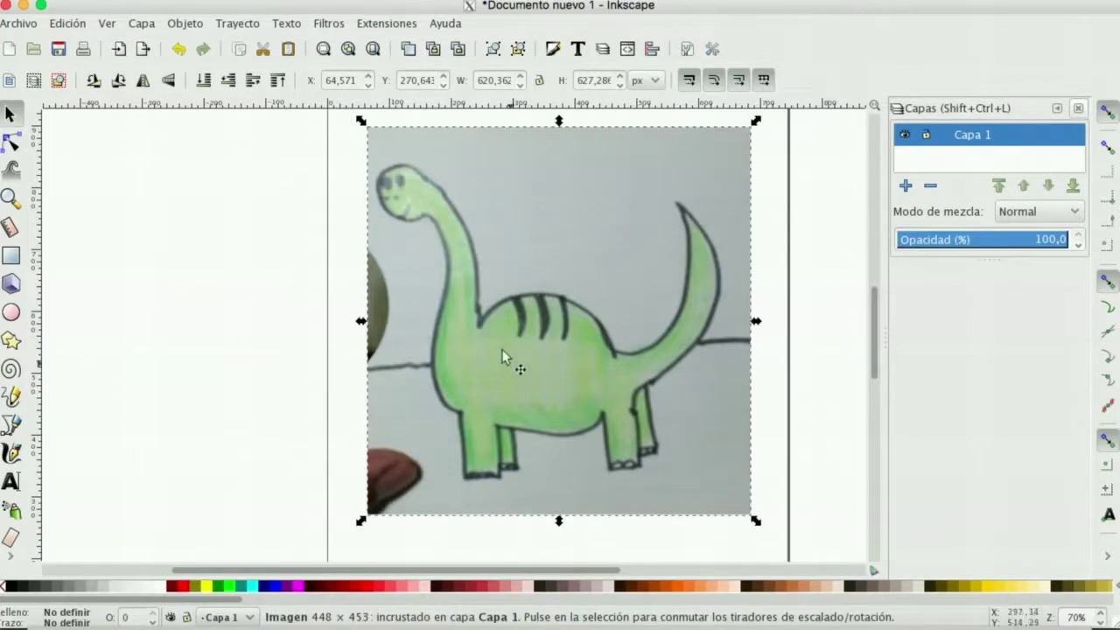
click(925, 137)
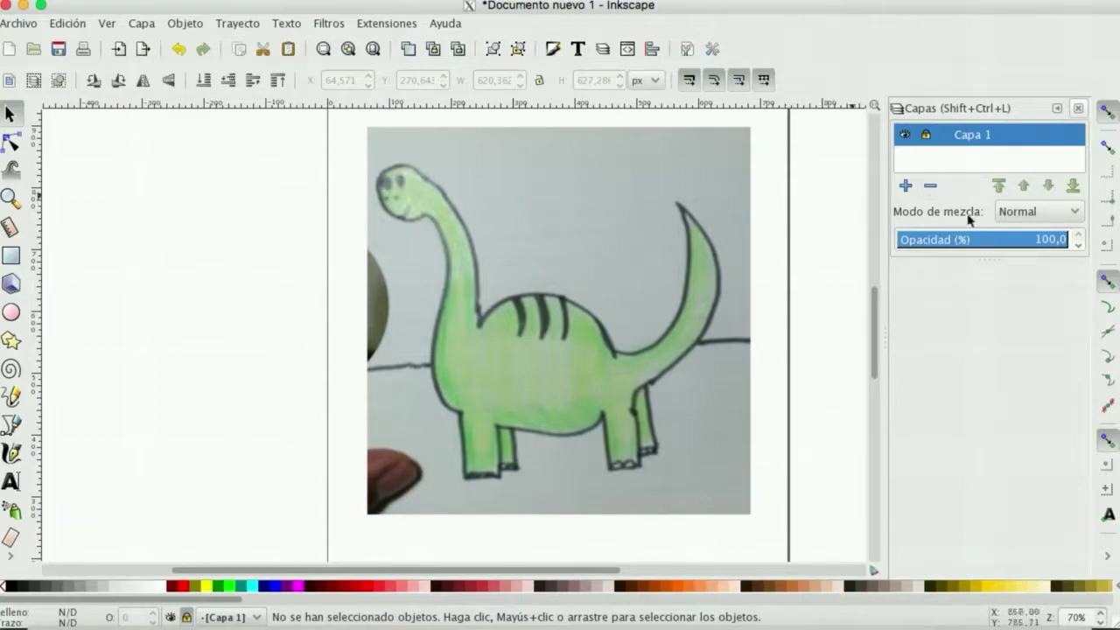
click(904, 186)
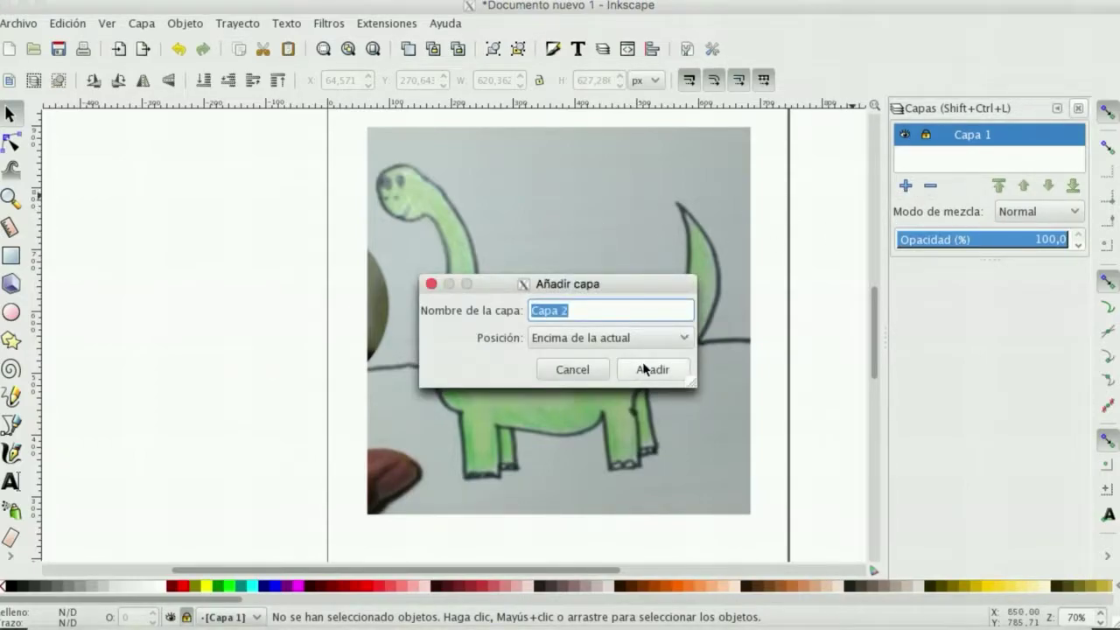
click(667, 370)
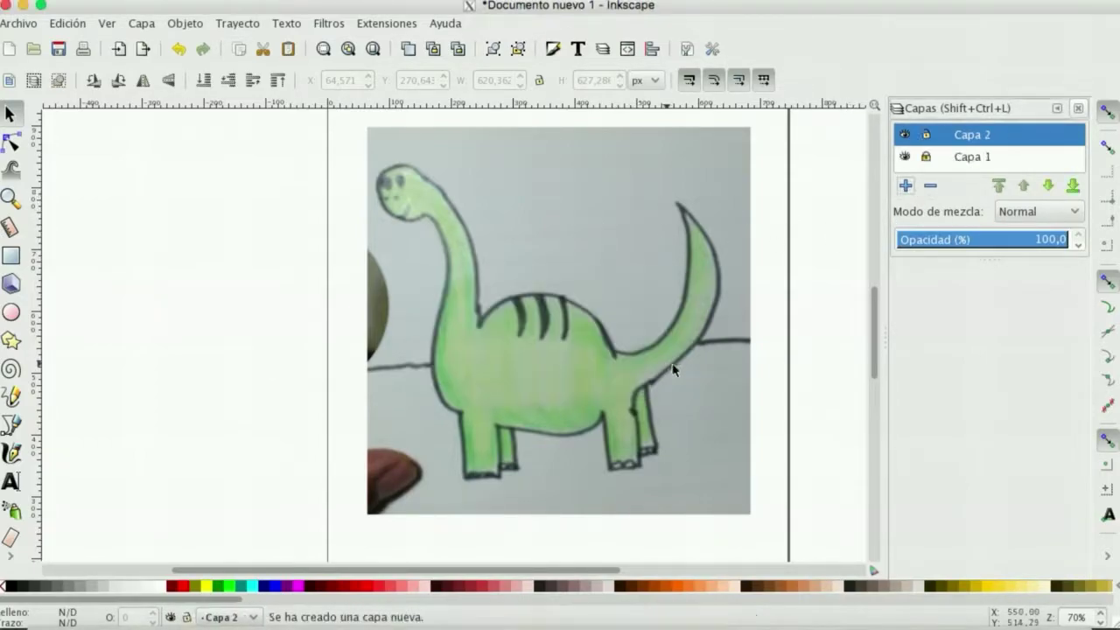
click(972, 158)
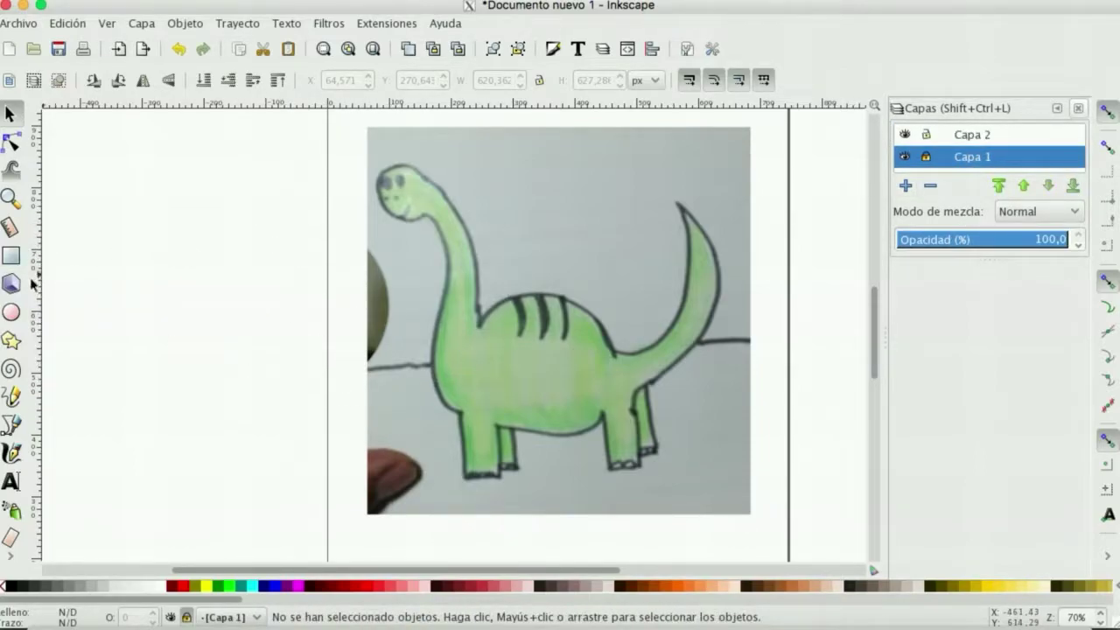
click(14, 426)
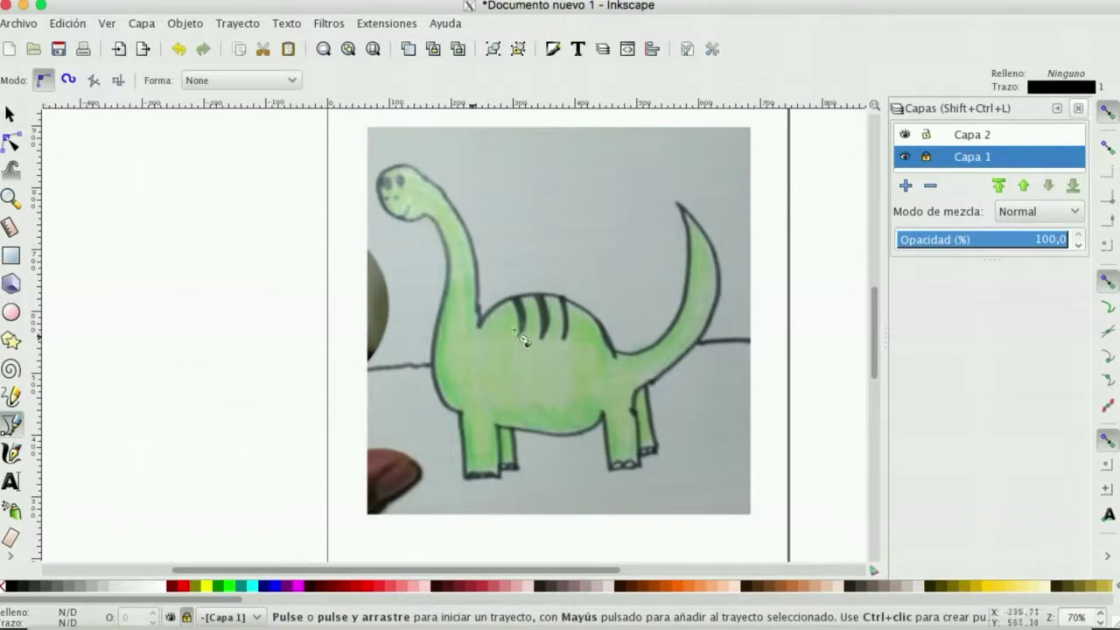
click(926, 159)
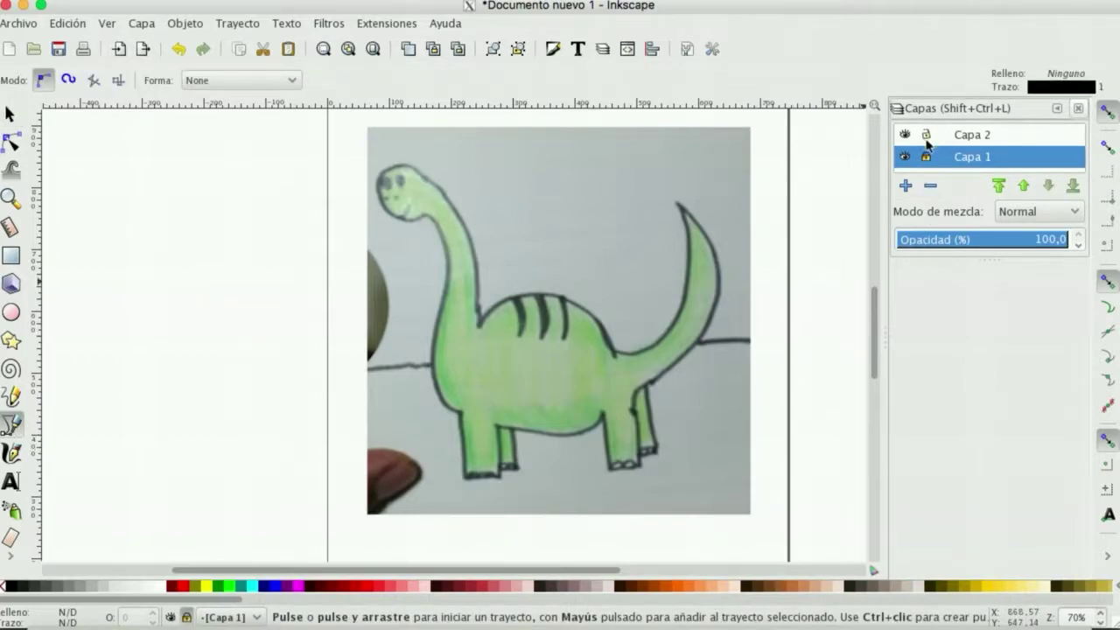
click(962, 137)
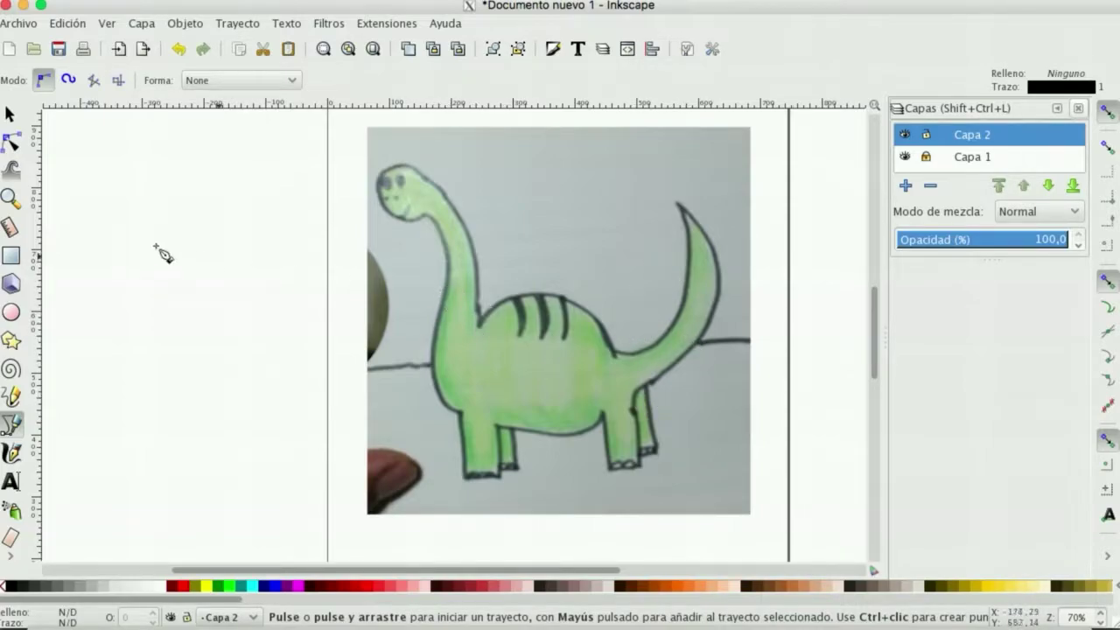
Step: Draw an ellipse over the dinosaur's body on Capa 2 and fit it to about 282 × 242 px
click(11, 312)
drag(519, 295, 667, 419)
click(10, 113)
drag(611, 345, 577, 375)
drag(445, 368, 452, 370)
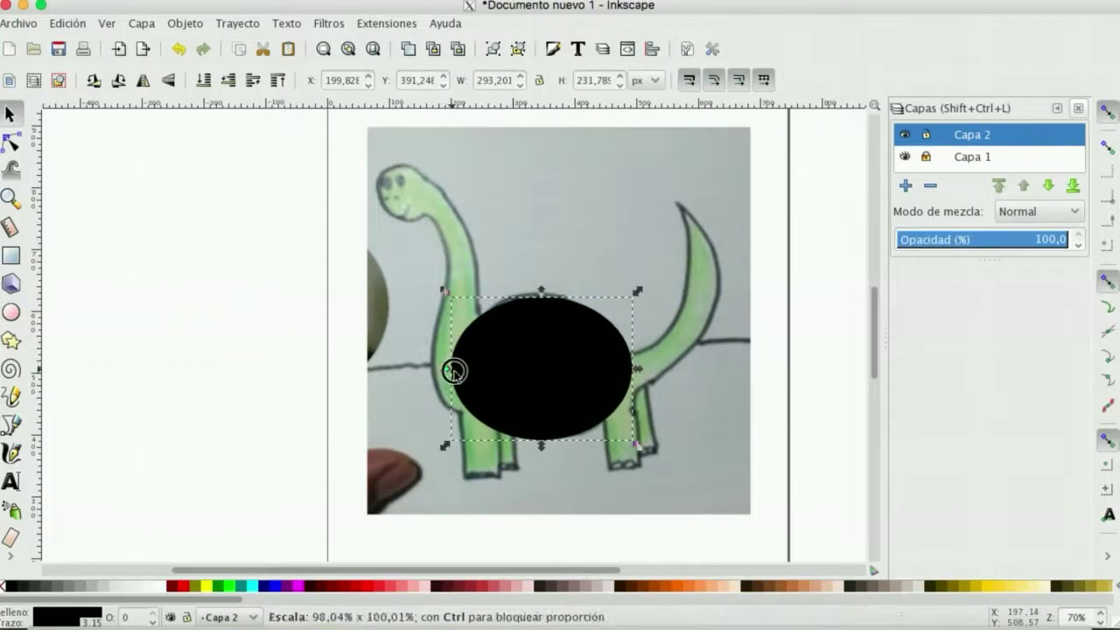
drag(544, 296, 542, 287)
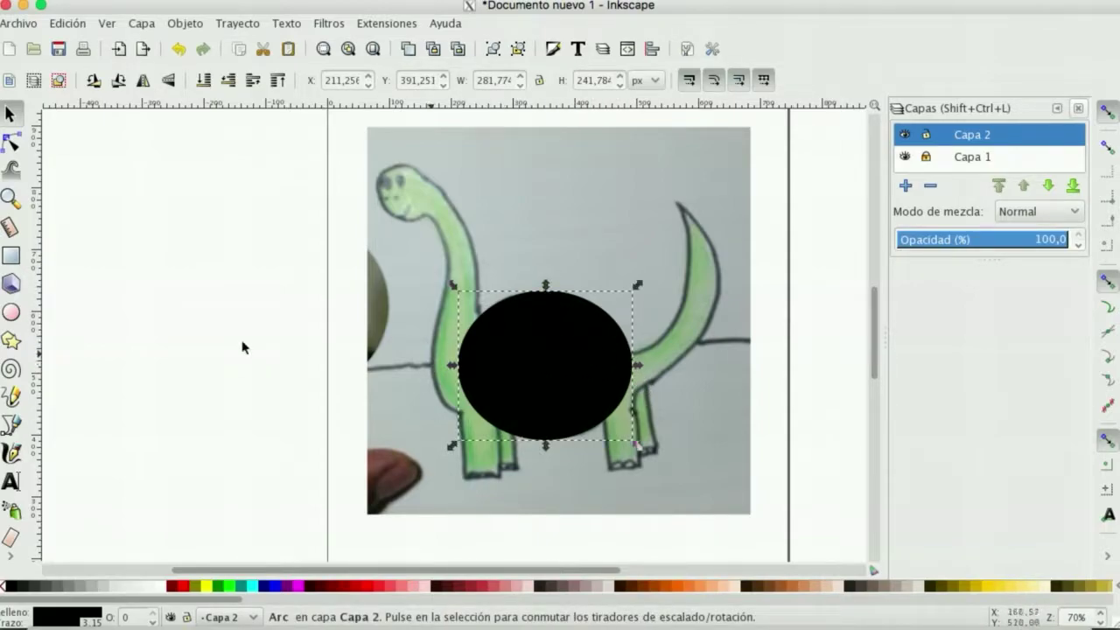
Step: Trace the dinosaur's neck and head as a closed Bezier path, ending inside the body ellipse, and fill it black
click(11, 426)
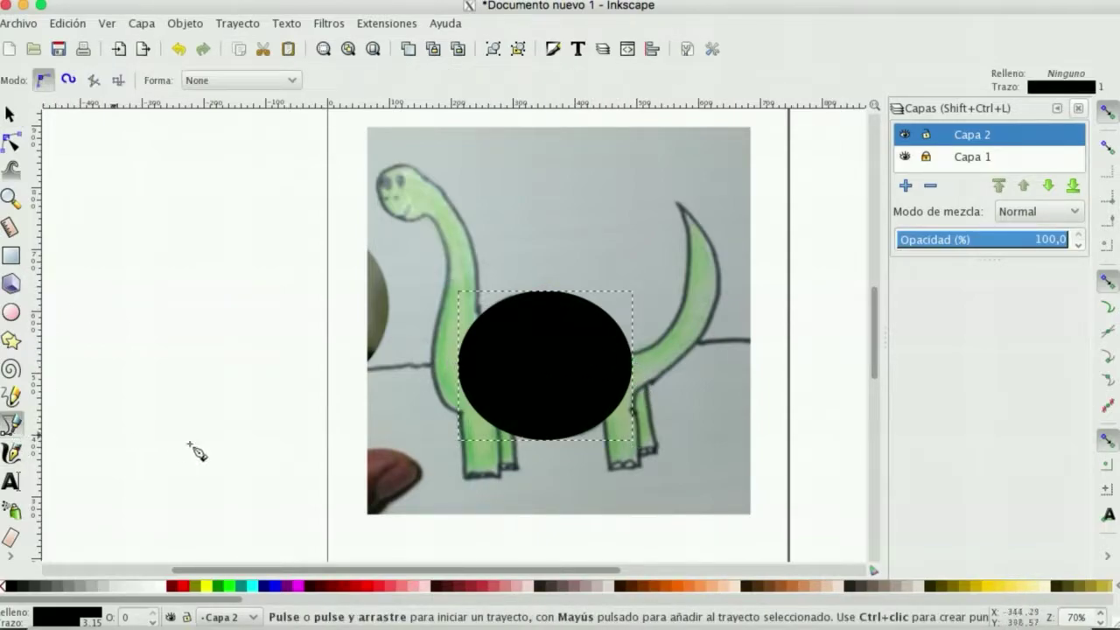
click(481, 419)
drag(437, 406, 429, 382)
drag(439, 300, 441, 277)
drag(410, 202, 374, 168)
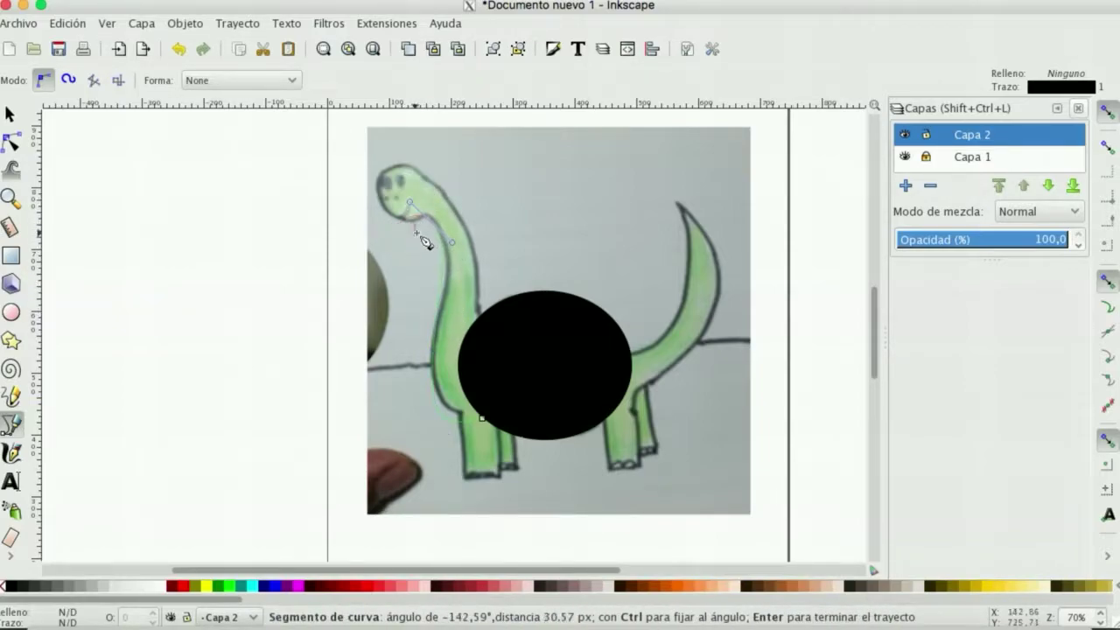
drag(391, 219, 370, 210)
drag(390, 165, 449, 199)
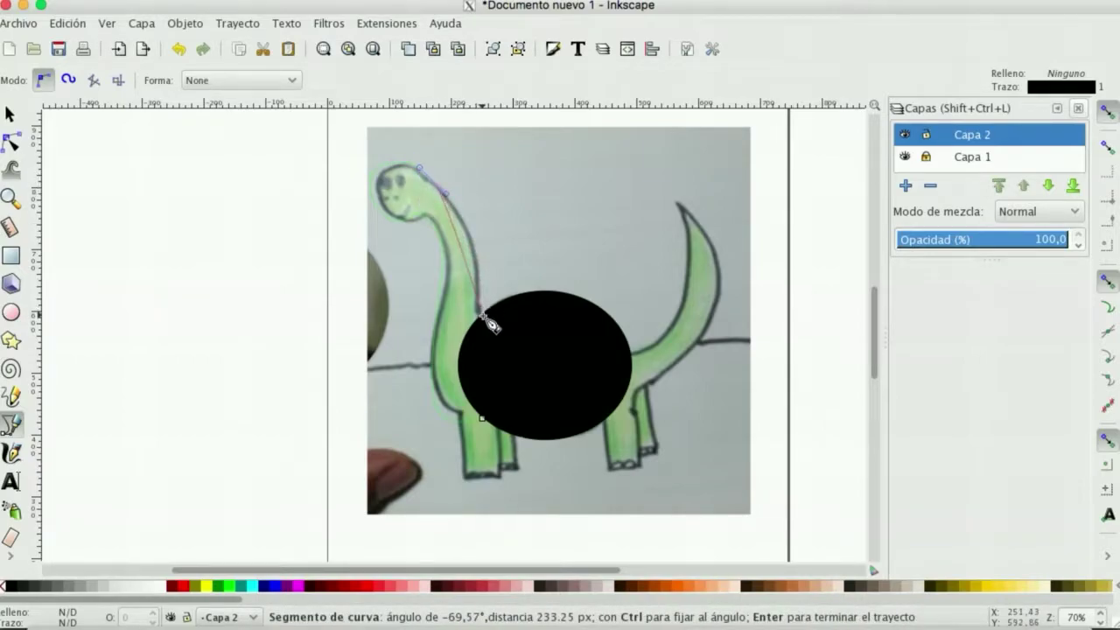
drag(483, 322, 482, 378)
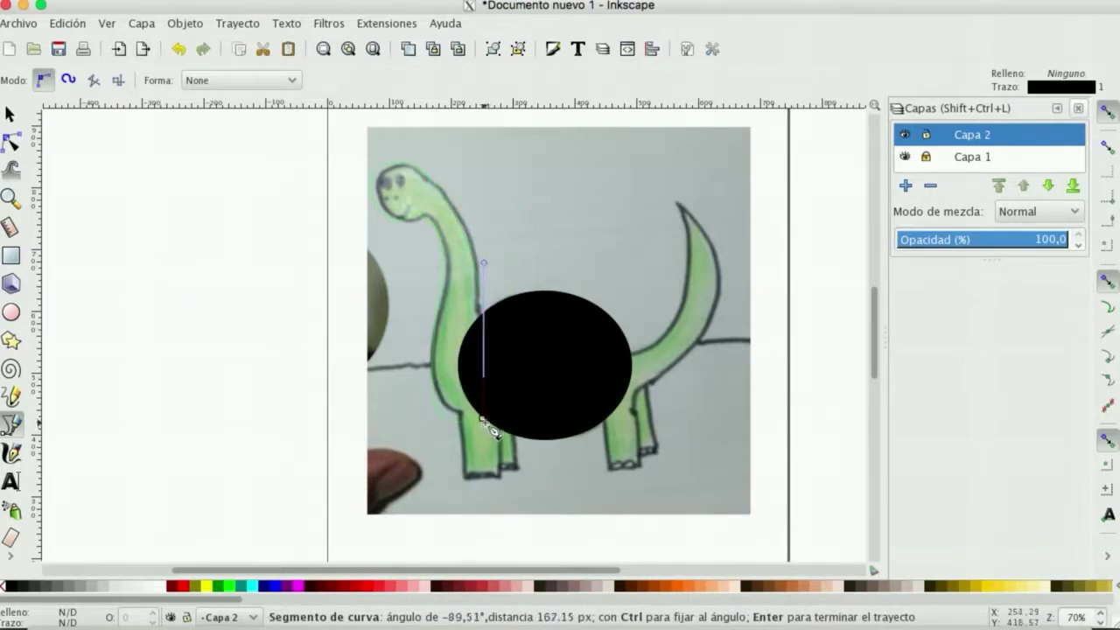
click(482, 418)
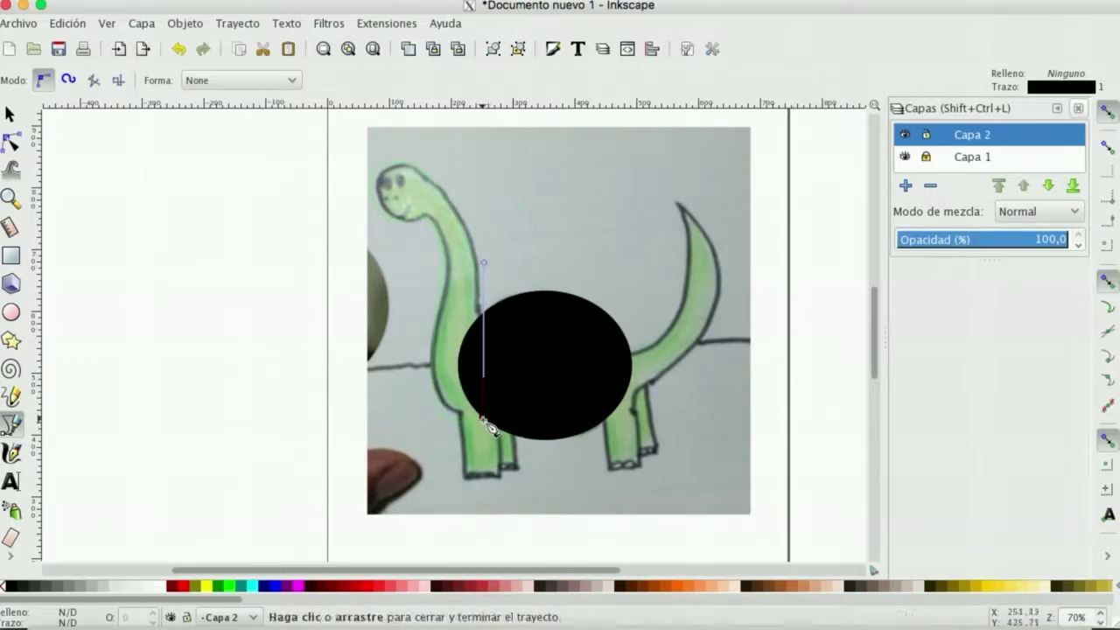
click(28, 592)
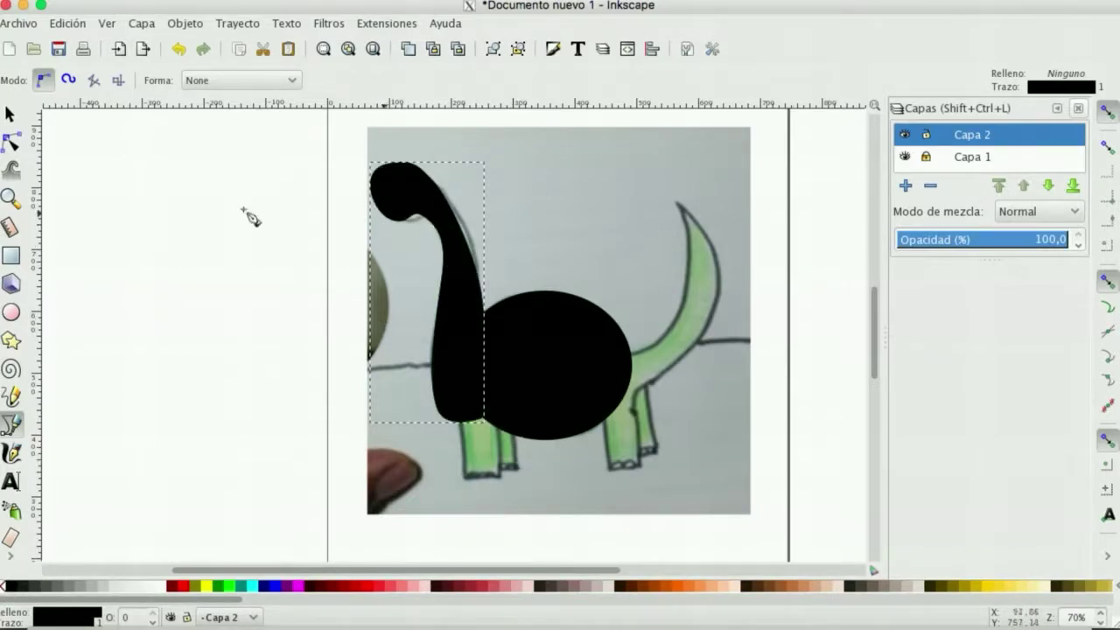
Step: Adjust the nodes at the back of the neck and under the chin to match the drawing's outline
click(11, 143)
drag(432, 186, 442, 187)
drag(392, 220, 392, 224)
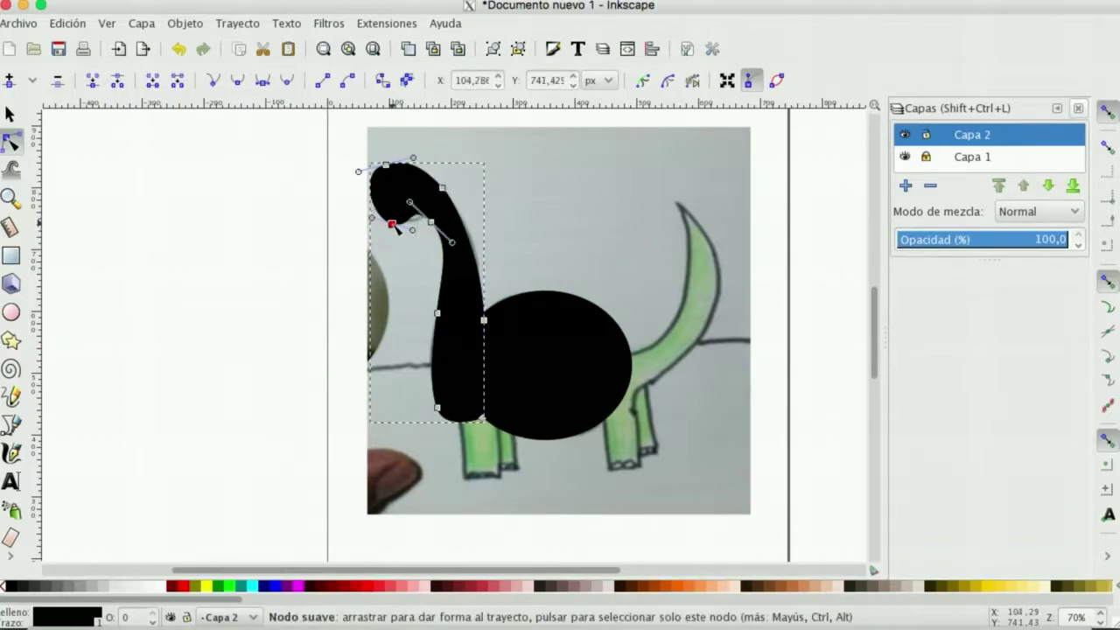
Step: Select the neck path and body ellipse together and remove their fill in the Fill and Stroke settings
click(246, 24)
click(188, 24)
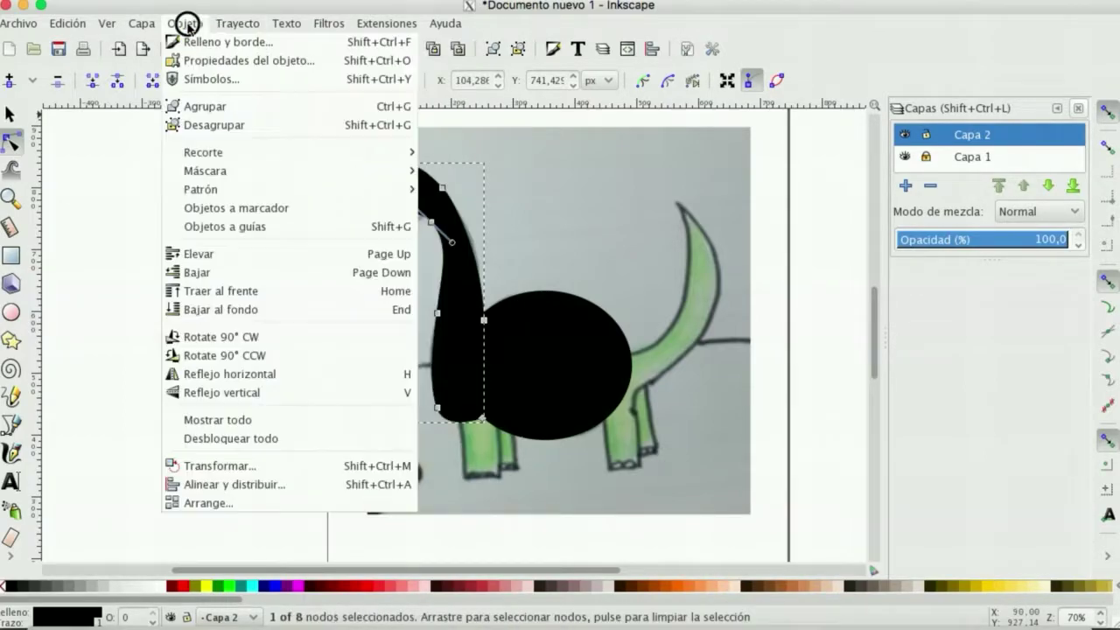
click(184, 40)
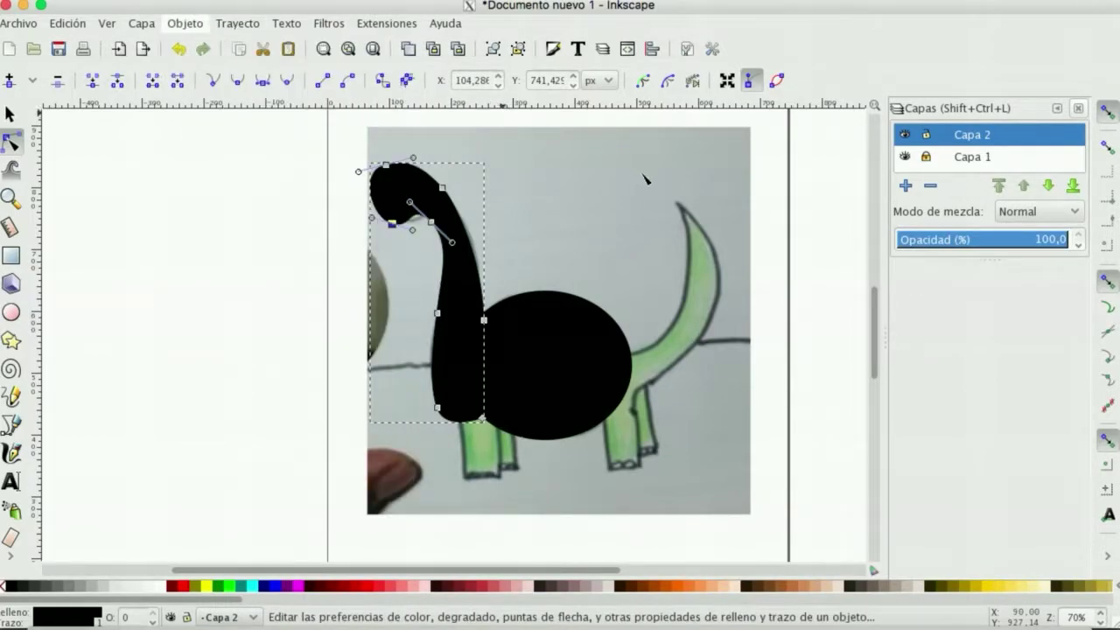
click(10, 114)
click(313, 166)
drag(313, 167, 682, 475)
drag(274, 146, 714, 472)
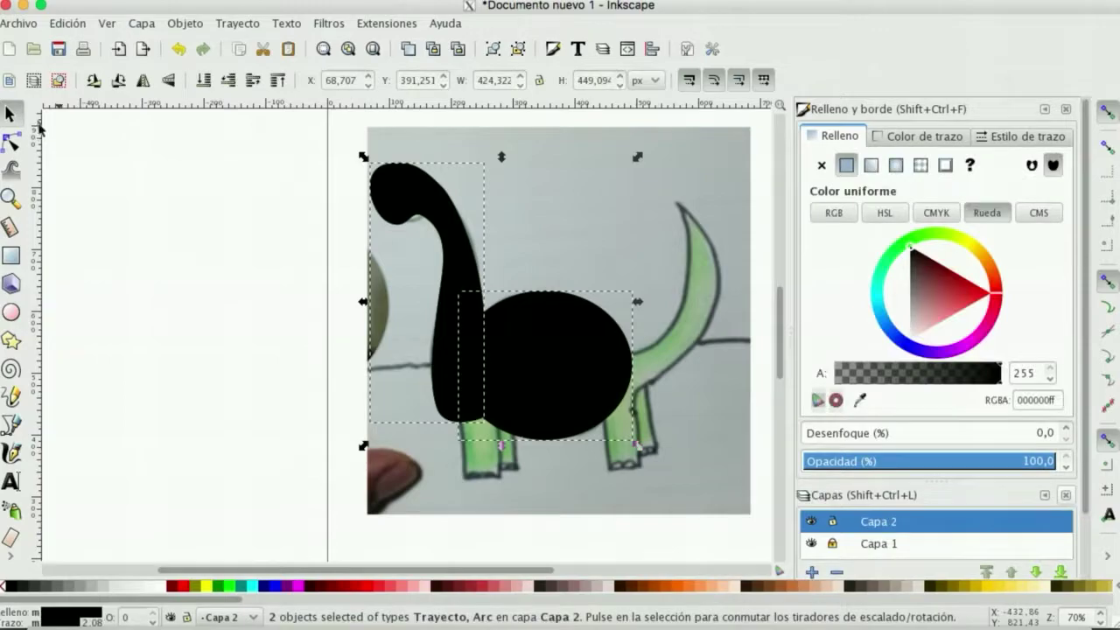
click(822, 165)
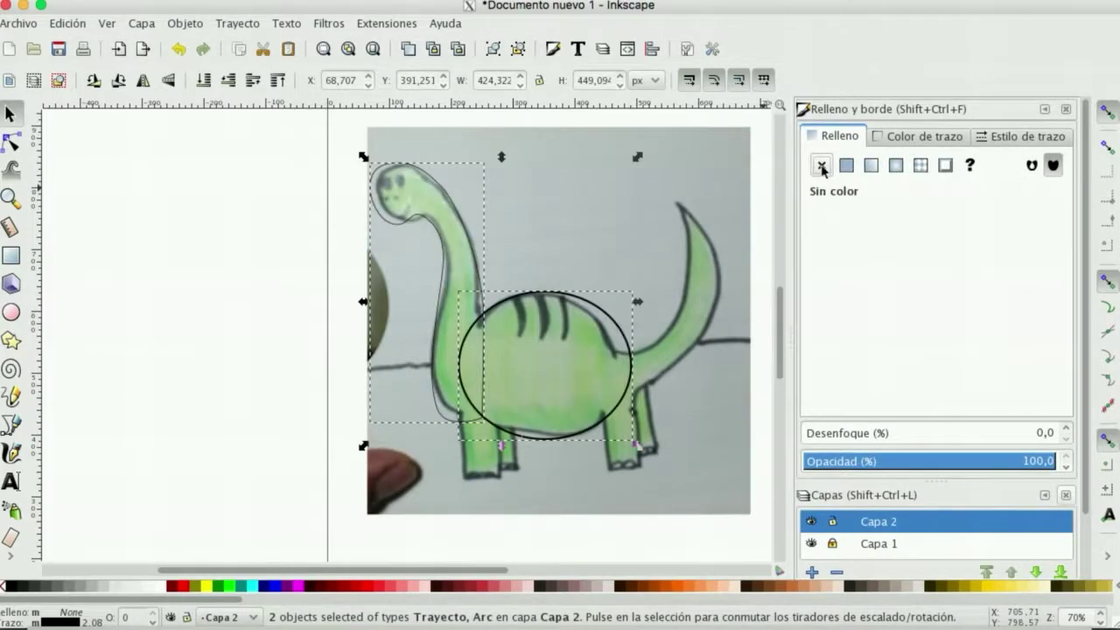
Step: Set the stroke color of the neck path and body ellipse to bright green, 1df157ff
click(906, 138)
click(946, 241)
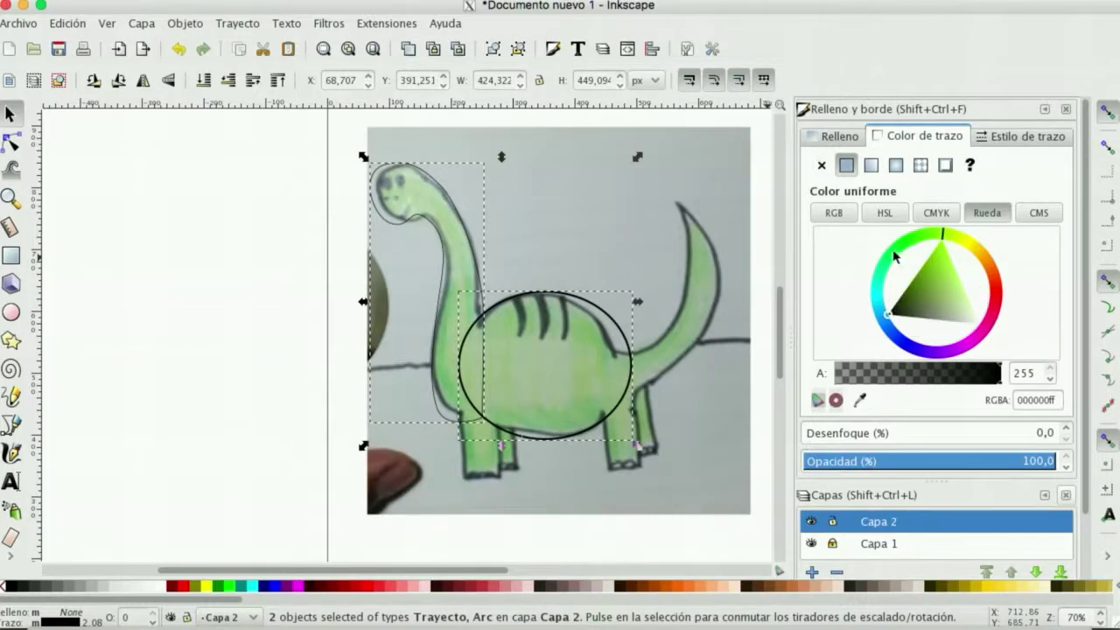
click(896, 256)
click(907, 262)
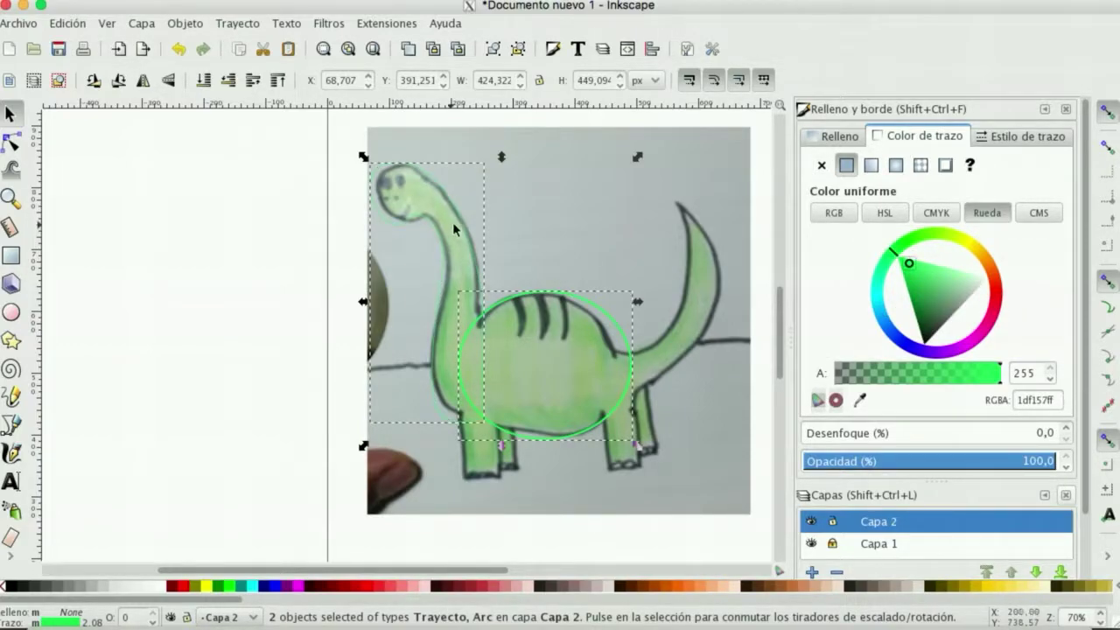
Step: Select only the neck and head path and thicken its stroke to about 3.5 px
click(1025, 147)
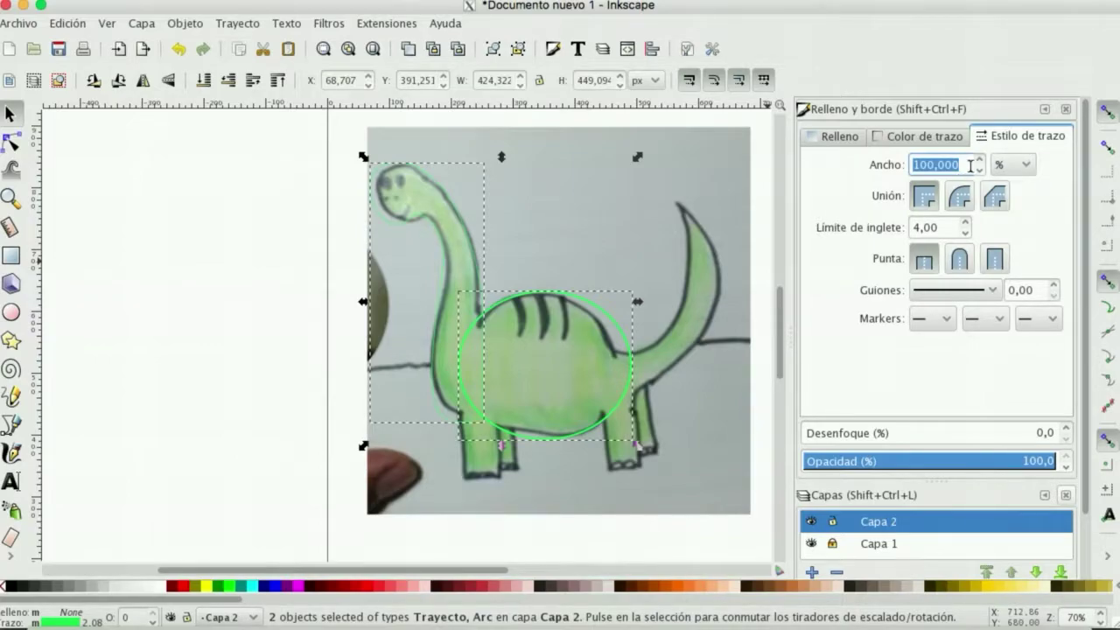
click(398, 222)
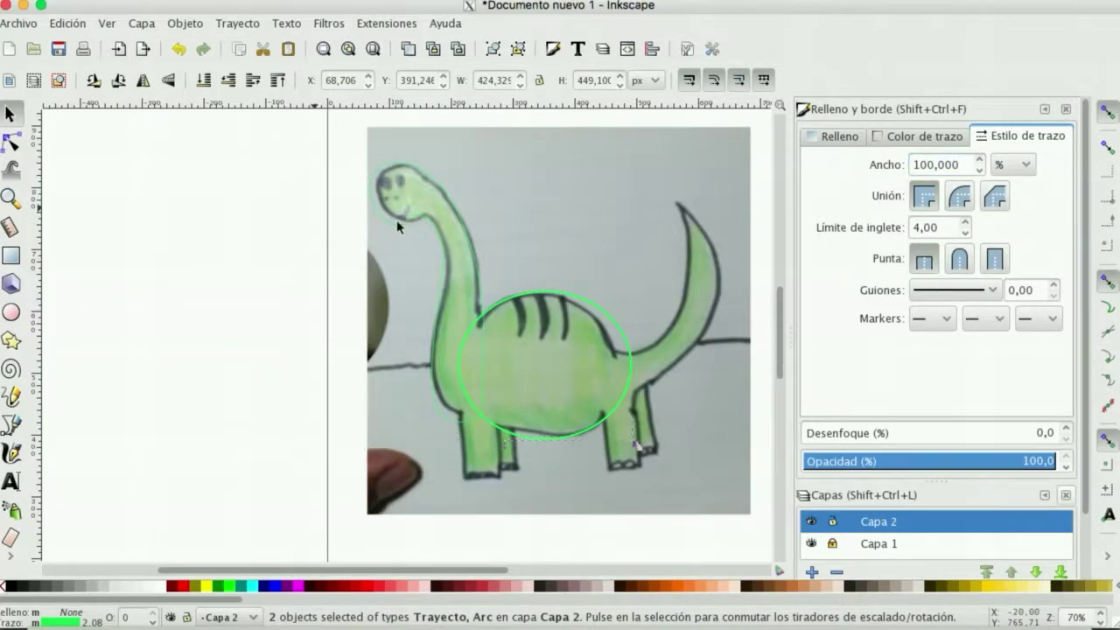
click(979, 160)
click(978, 160)
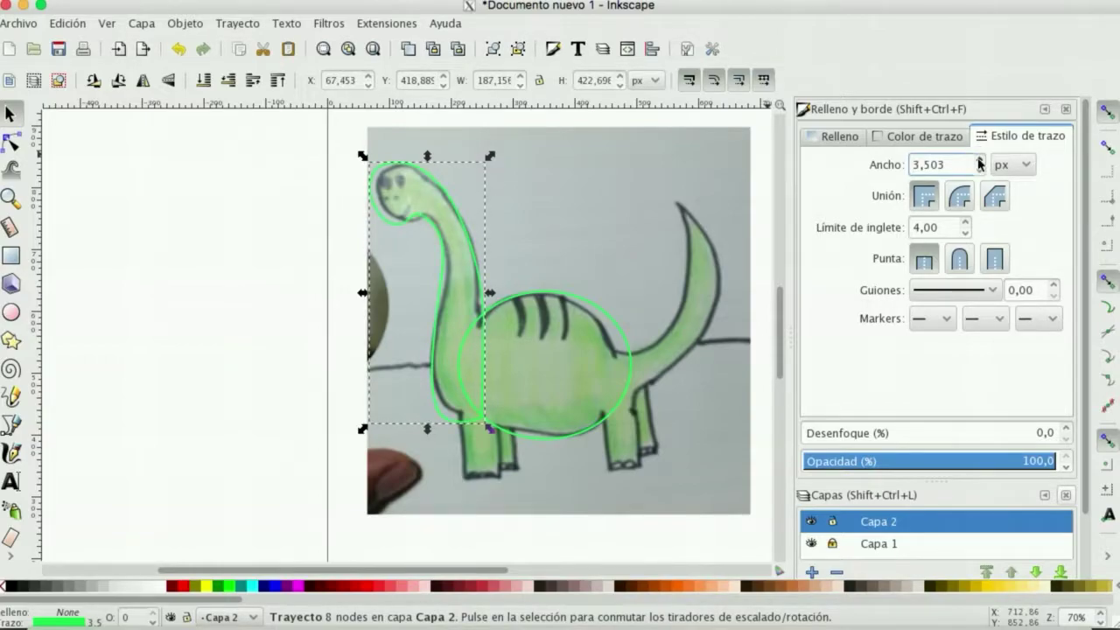
Step: Select both the neck path and body ellipse and set their stroke color to red, f11d24ff
click(346, 229)
mouse_move(260, 145)
mouse_down()
mouse_move(615, 393)
mouse_move(670, 488)
mouse_up()
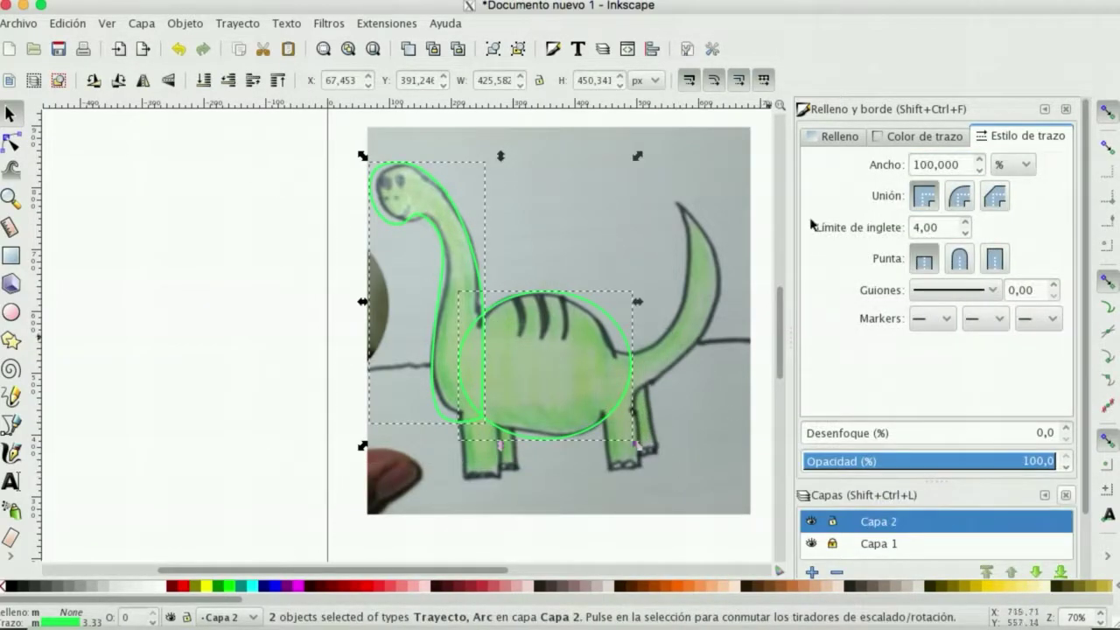
click(916, 140)
click(997, 304)
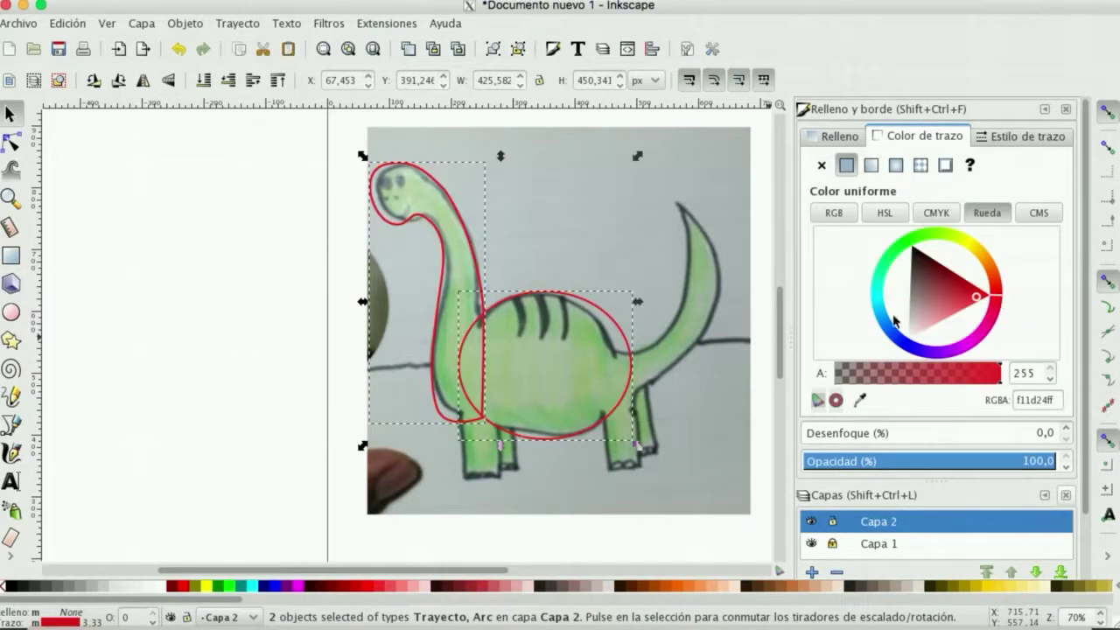
Step: Trace the tail as a closed Bézier path, from the rear of the body up to the tail tip and back
click(503, 423)
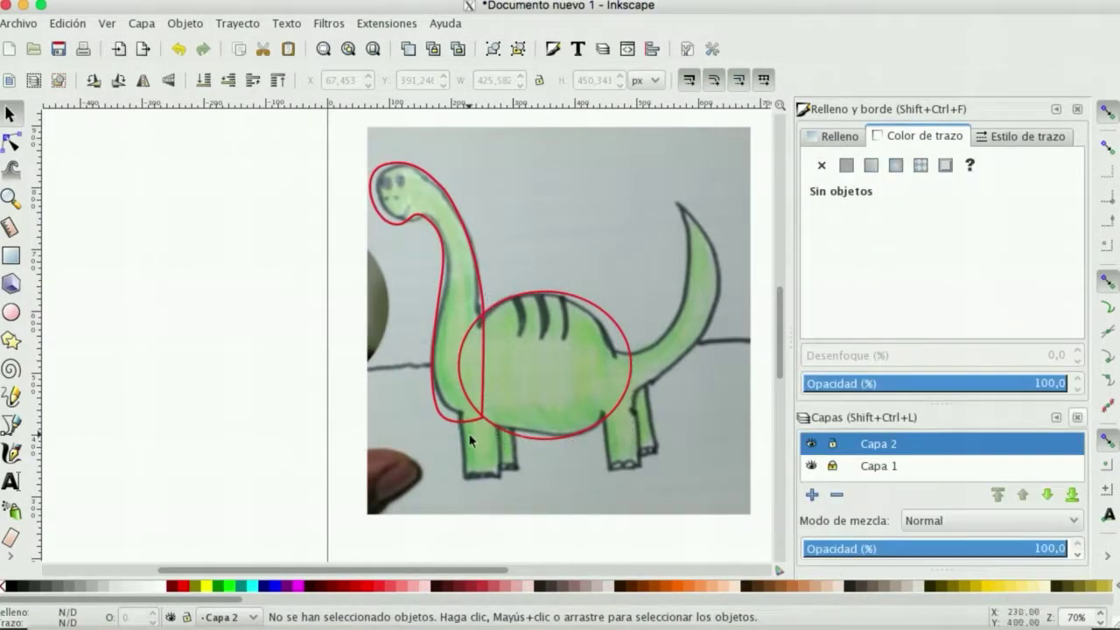
click(12, 425)
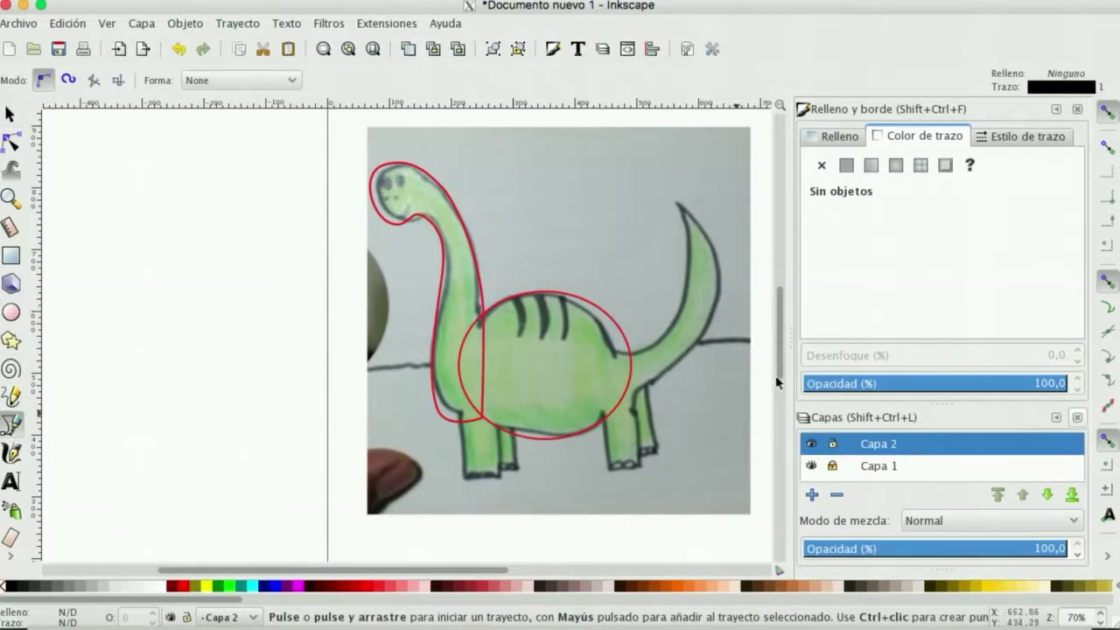
click(617, 354)
drag(687, 300, 688, 249)
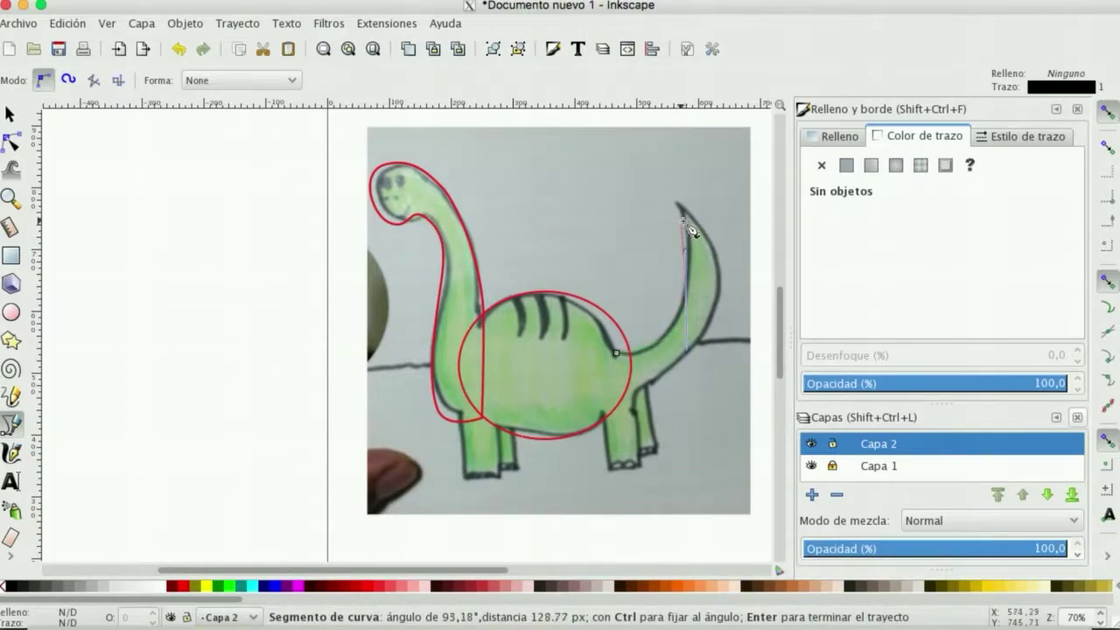
drag(680, 209, 704, 229)
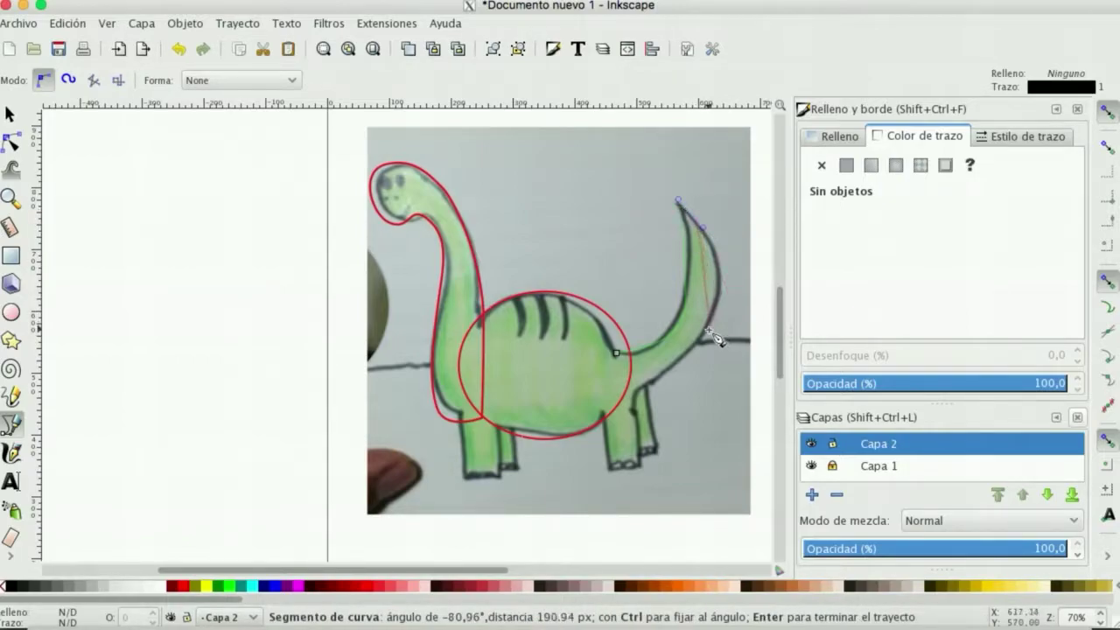
drag(713, 331, 681, 371)
drag(616, 408, 586, 413)
click(617, 354)
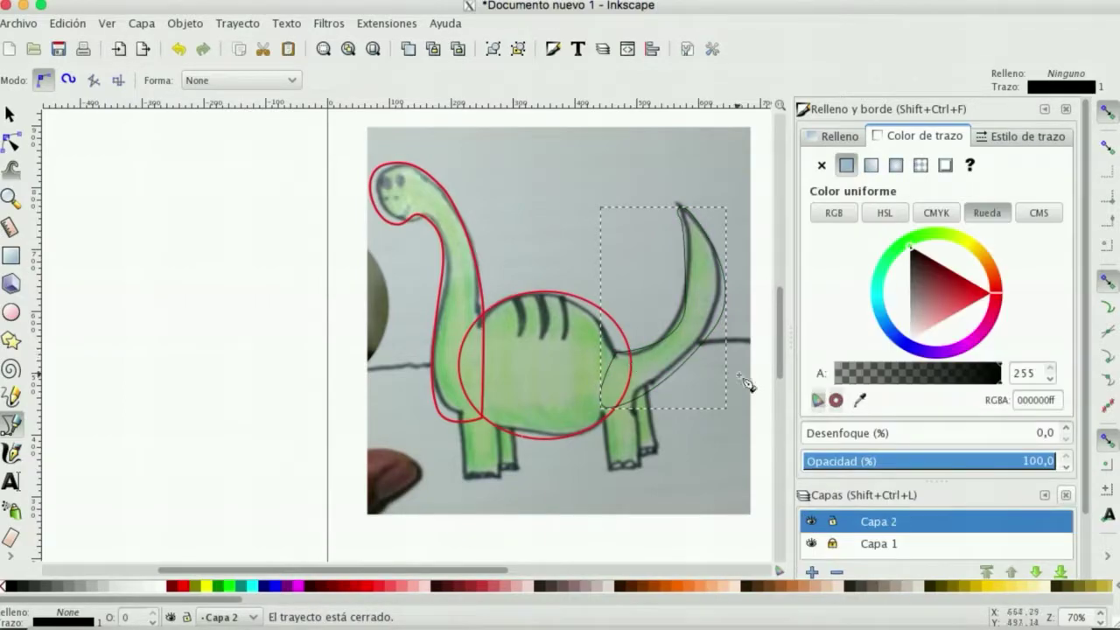
Step: Reshape the tail path by moving its outer-curve node down and its inner-curve node slightly up
key(s)
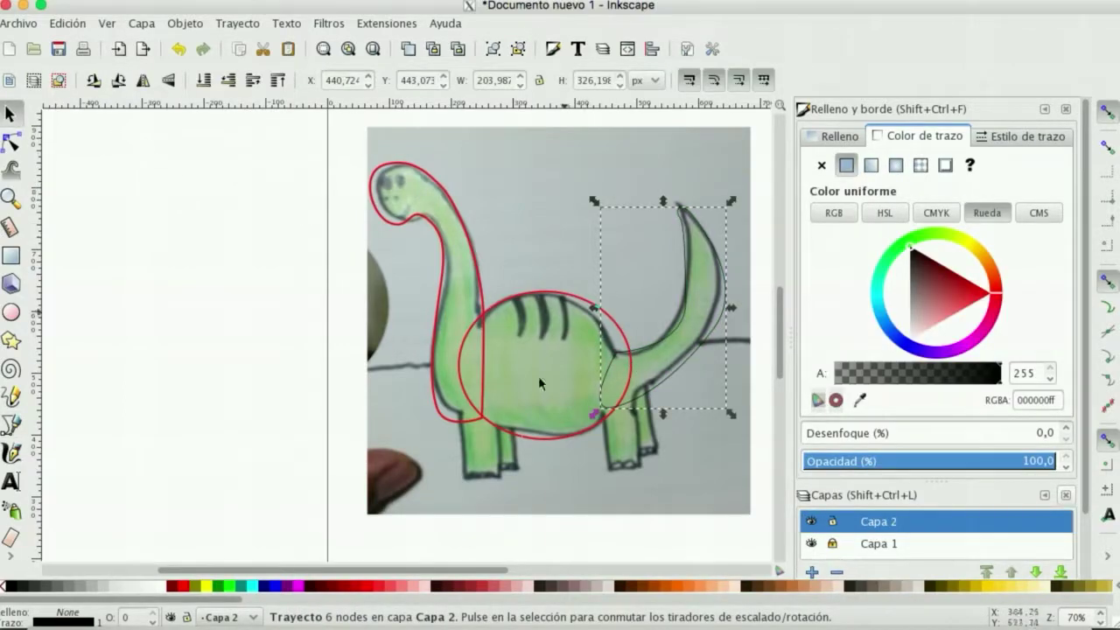
click(11, 144)
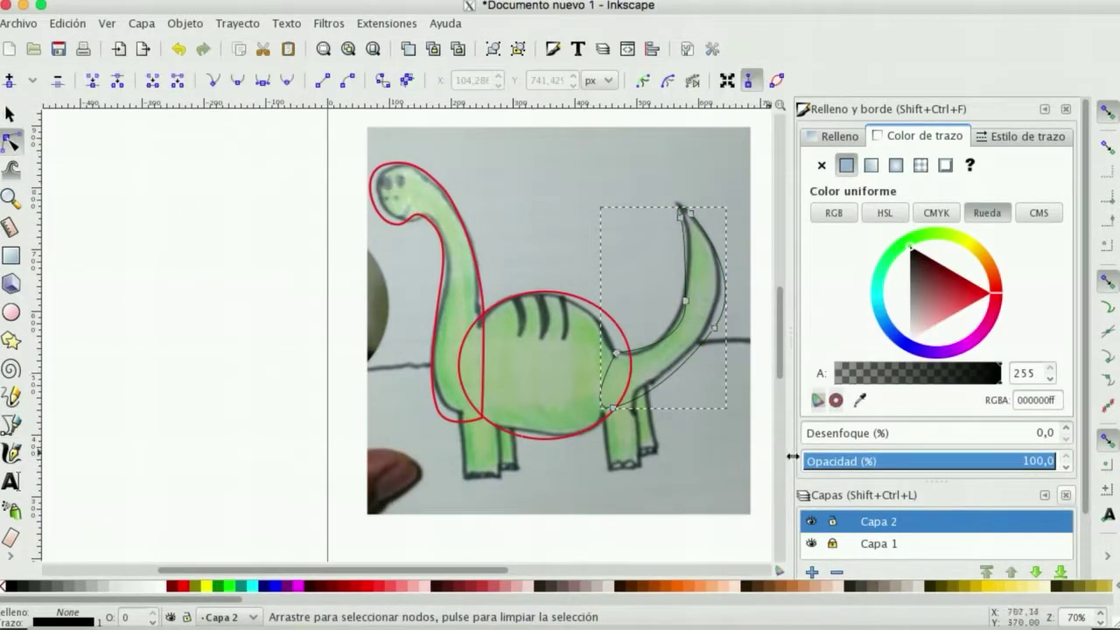
drag(713, 328, 711, 344)
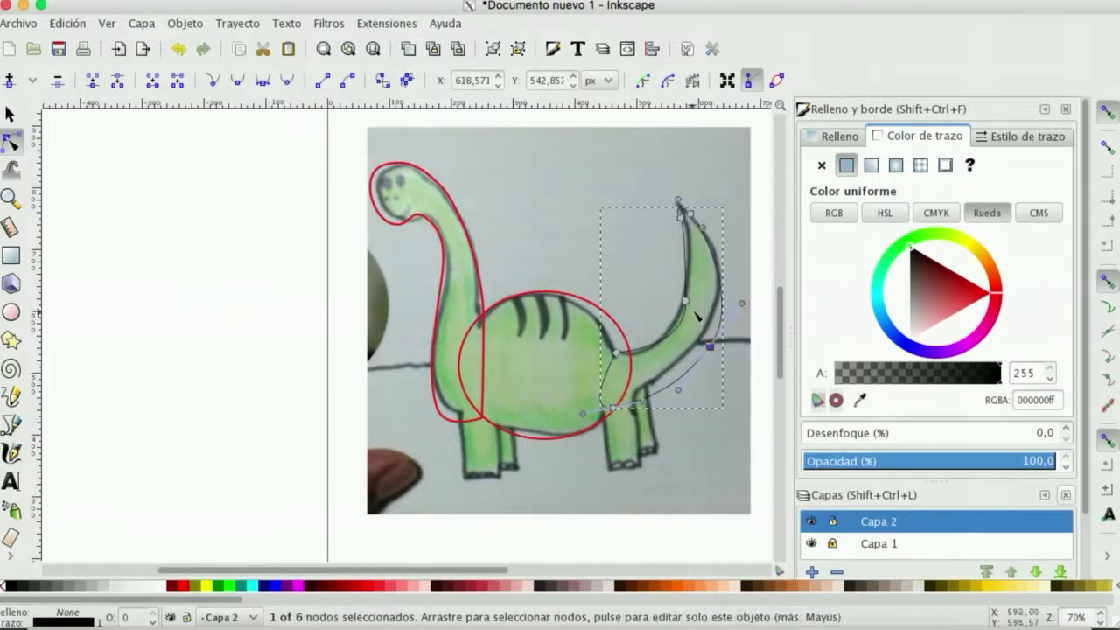
drag(686, 300, 688, 292)
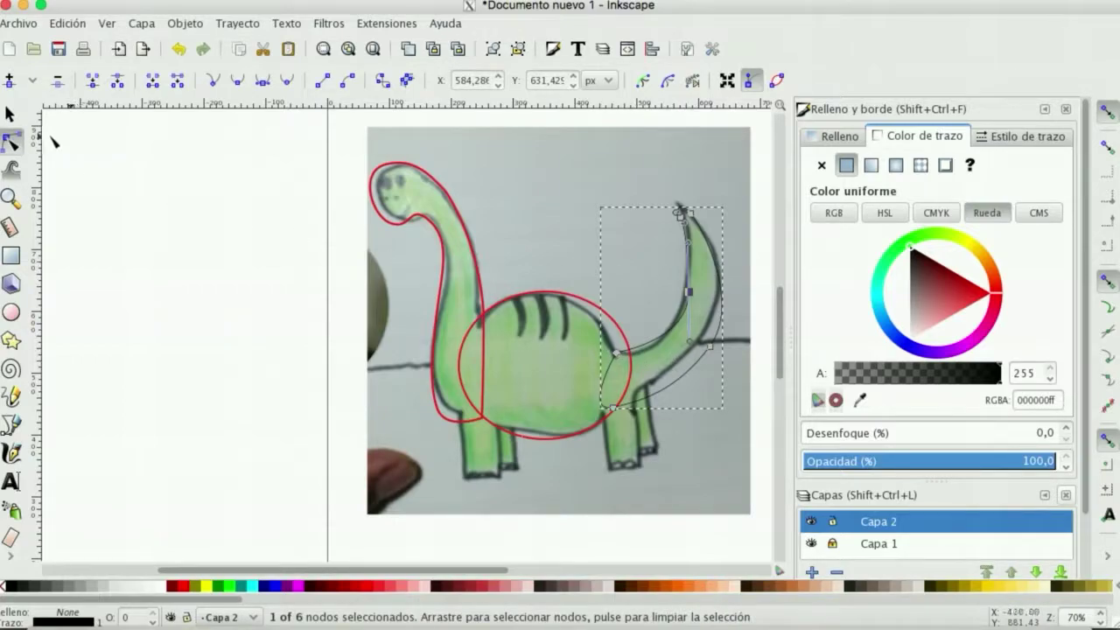
Step: Select the neck, body and tail shapes together and combine them into one path with Union
key(s)
drag(543, 336, 738, 465)
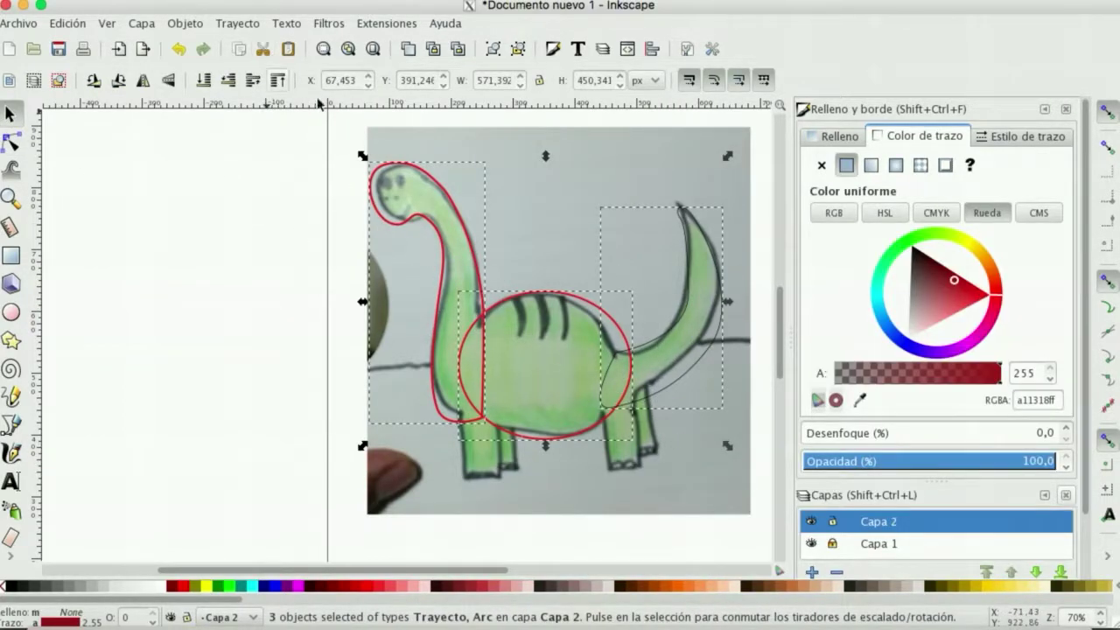
click(150, 155)
mouse_move(283, 138)
mouse_down()
mouse_move(664, 420)
mouse_move(714, 471)
mouse_move(749, 480)
mouse_up()
click(237, 22)
click(245, 124)
click(291, 280)
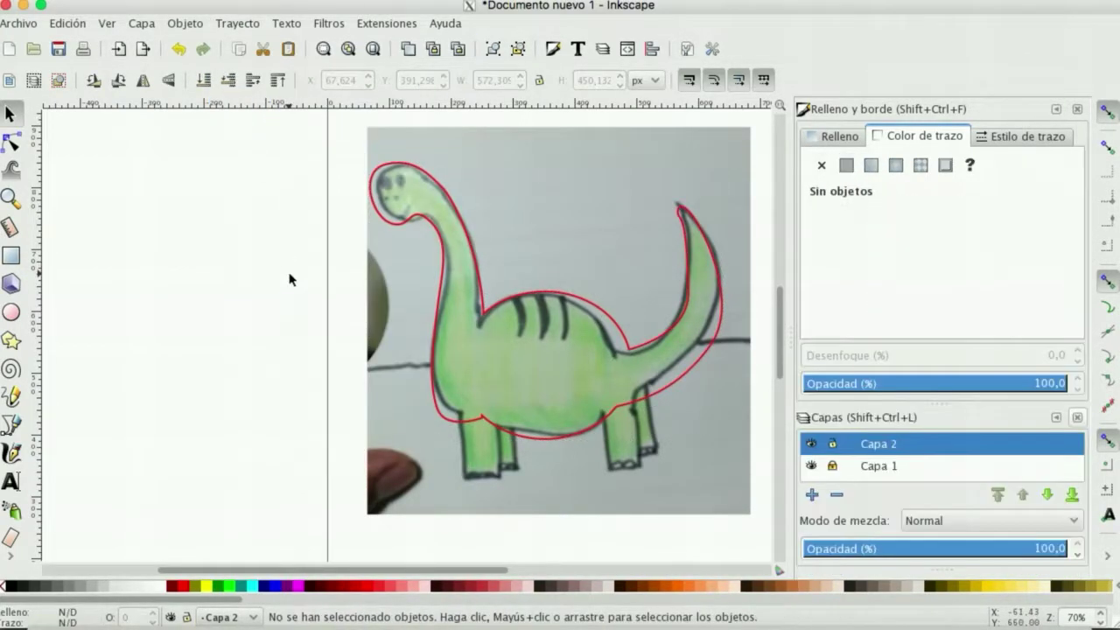
Step: Give the merged dinosaur silhouette a flat black fill, 000000ff
click(492, 309)
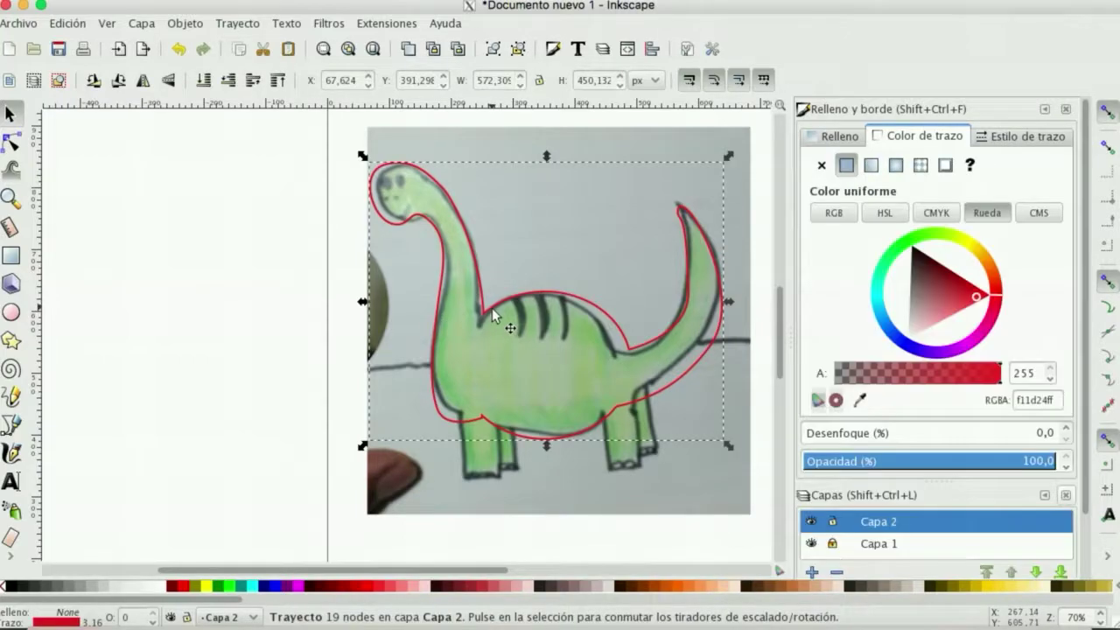
click(861, 140)
click(845, 165)
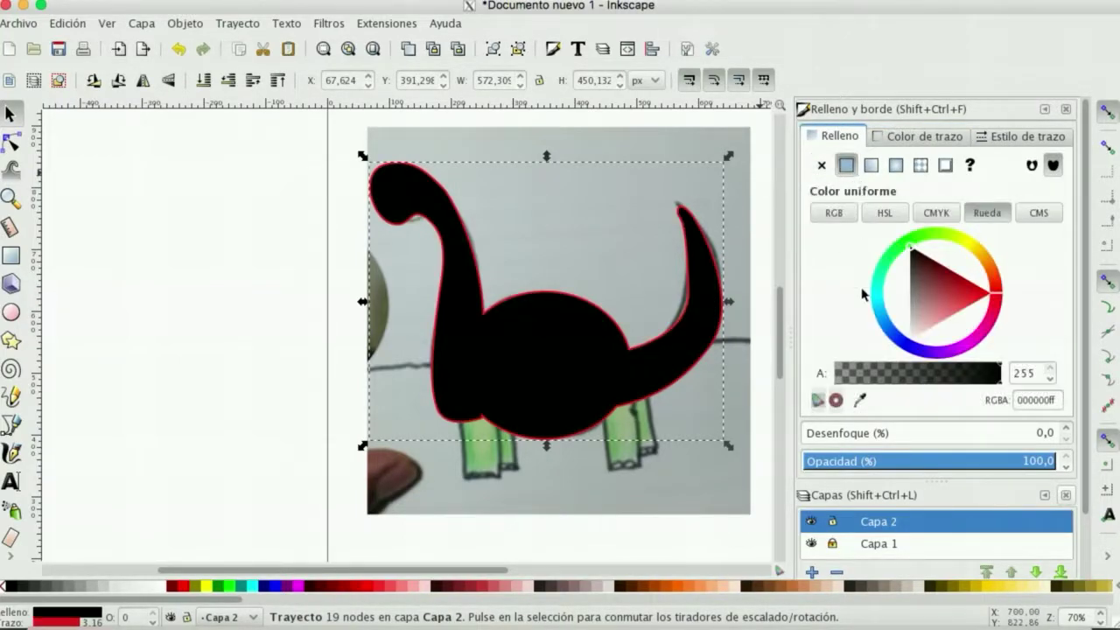
click(171, 329)
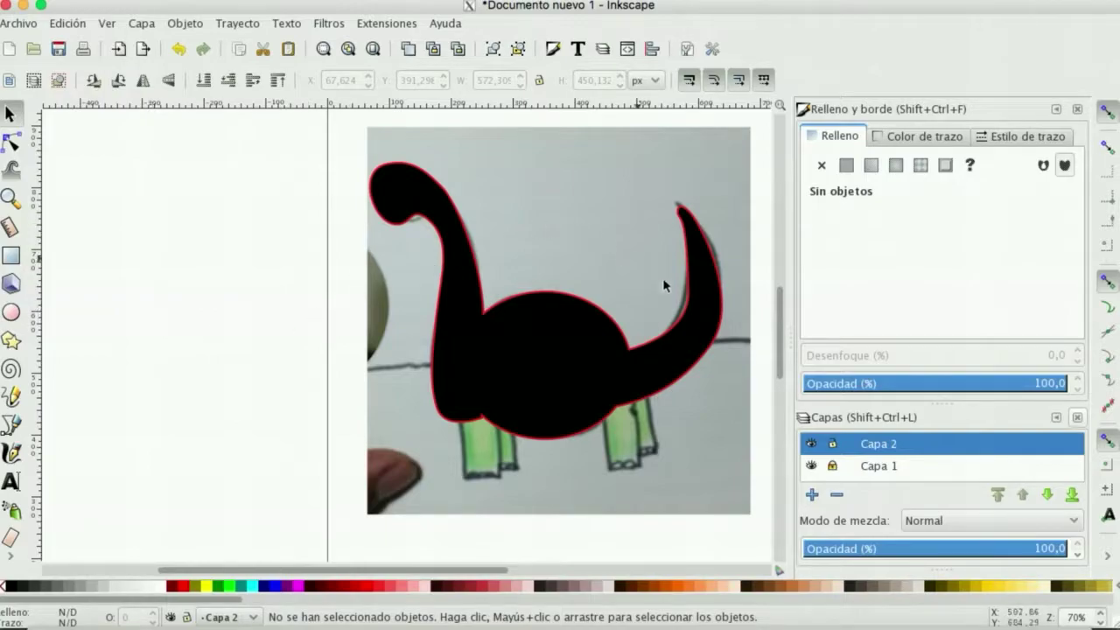
Step: Move the silhouette's outer and inner tail nodes slightly left to refine the tail's shape
click(11, 142)
click(652, 317)
drag(713, 348, 707, 346)
drag(689, 293, 683, 293)
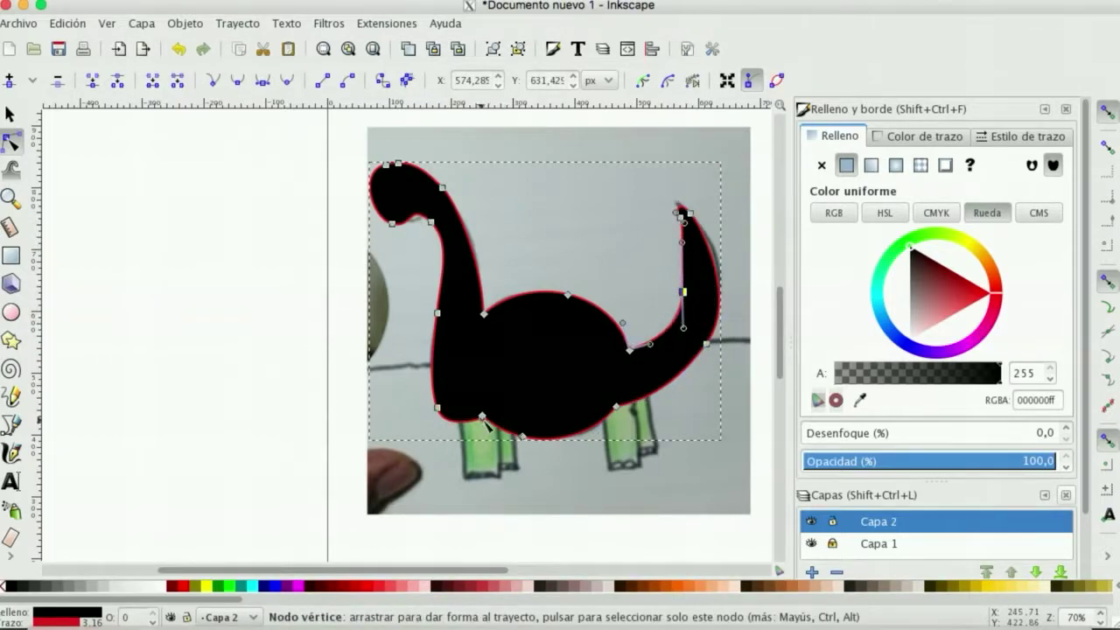
key(s)
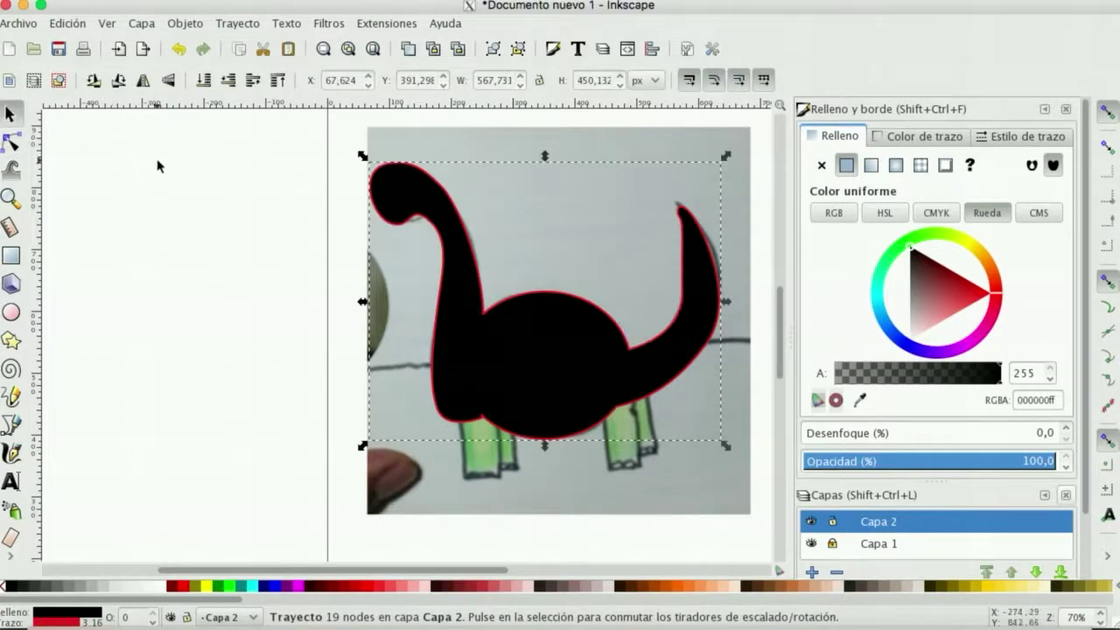
Step: Try lime green and yellow palette colors as the silhouette's fill
key(Escape)
click(624, 350)
click(223, 585)
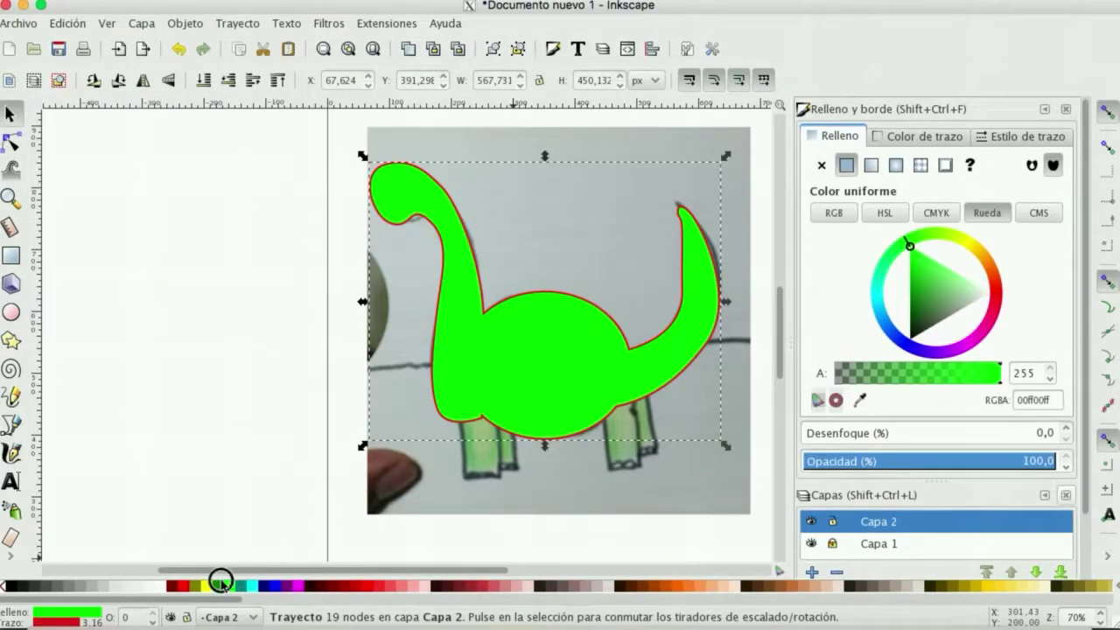
click(210, 587)
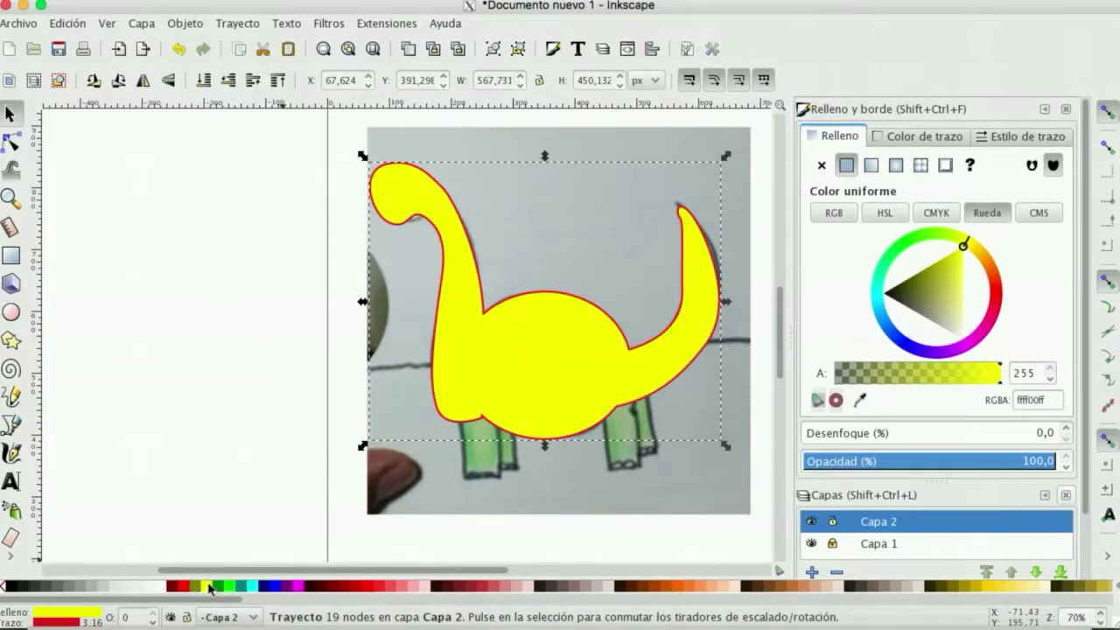
click(276, 260)
Step: Set the silhouette's fill color to dark green, 008000ff
click(561, 406)
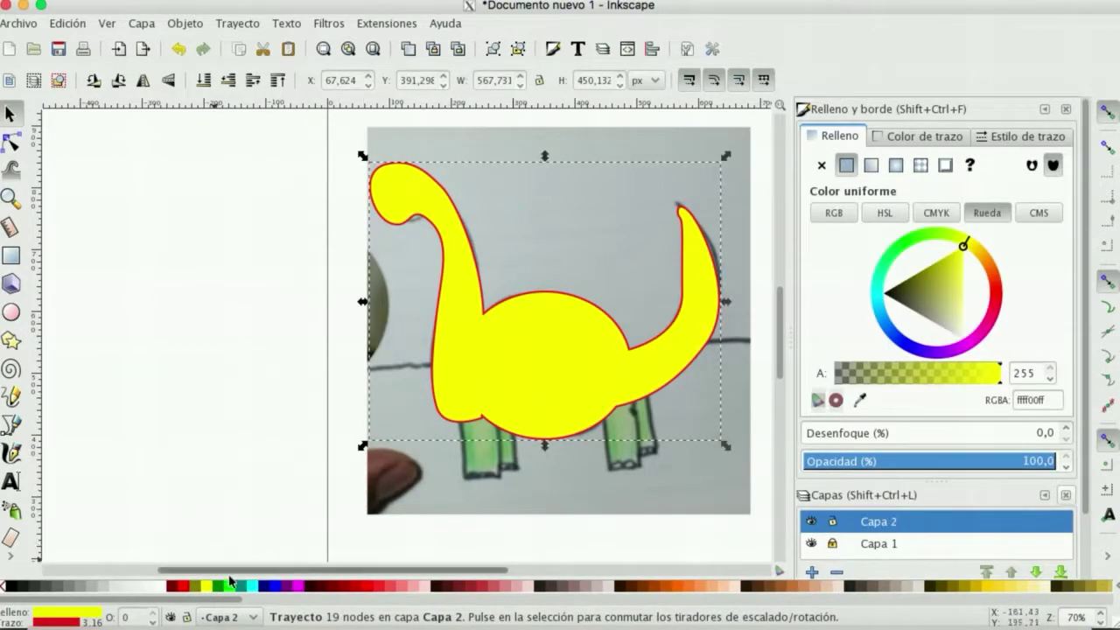
click(217, 588)
click(222, 435)
click(524, 369)
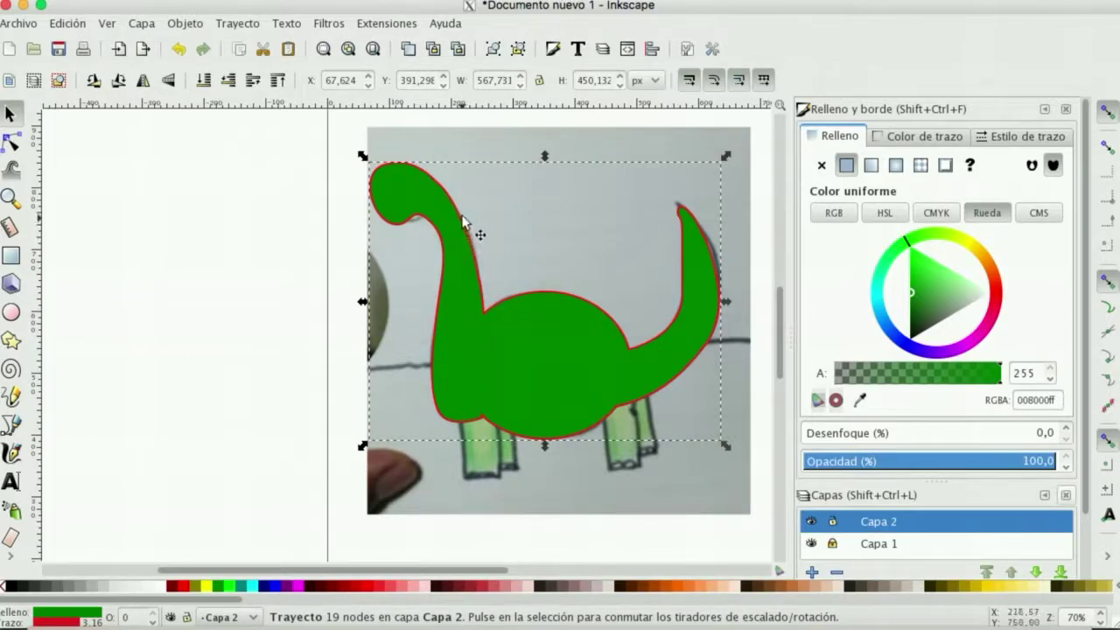
Step: Move the node on the tail's inner edge slightly right and up, and deselect the silhouette
click(1013, 137)
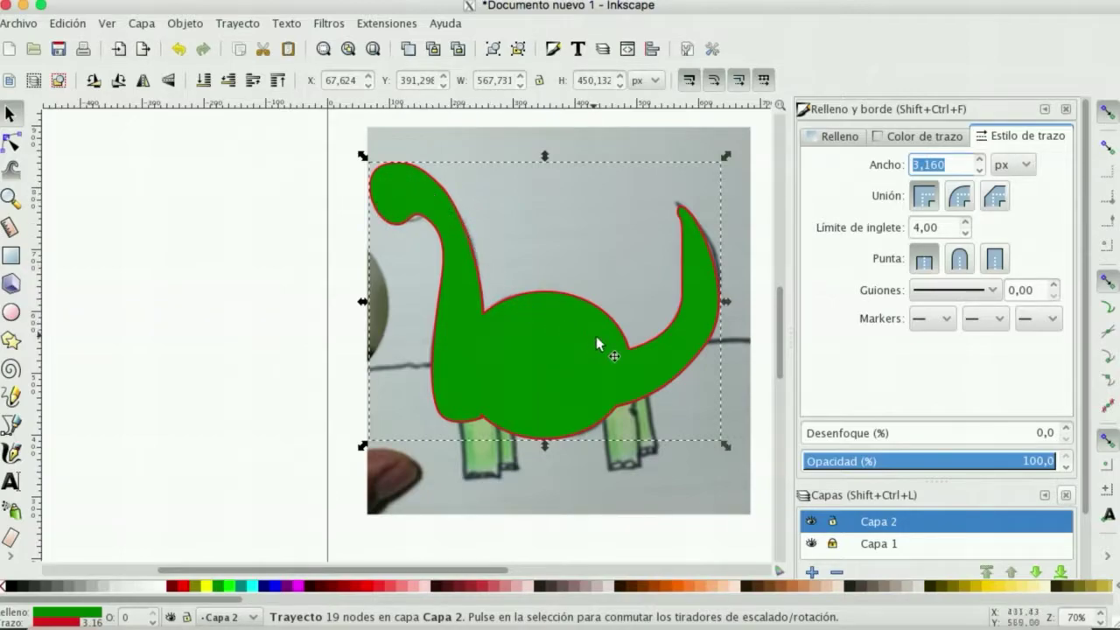
click(692, 252)
click(8, 146)
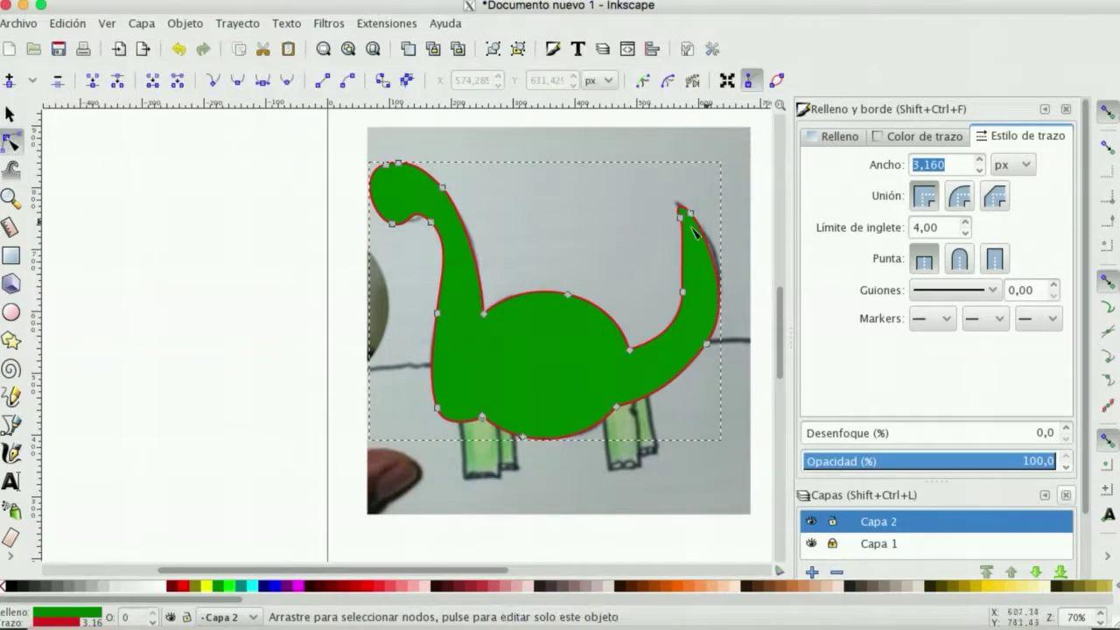
click(682, 291)
drag(688, 297, 691, 293)
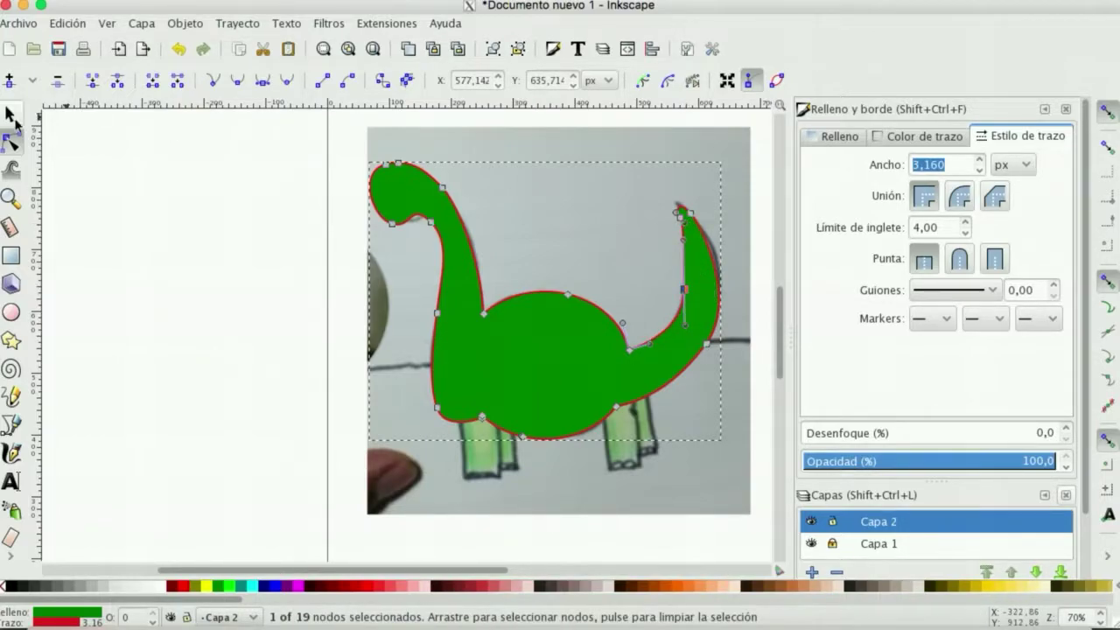
click(10, 115)
click(107, 132)
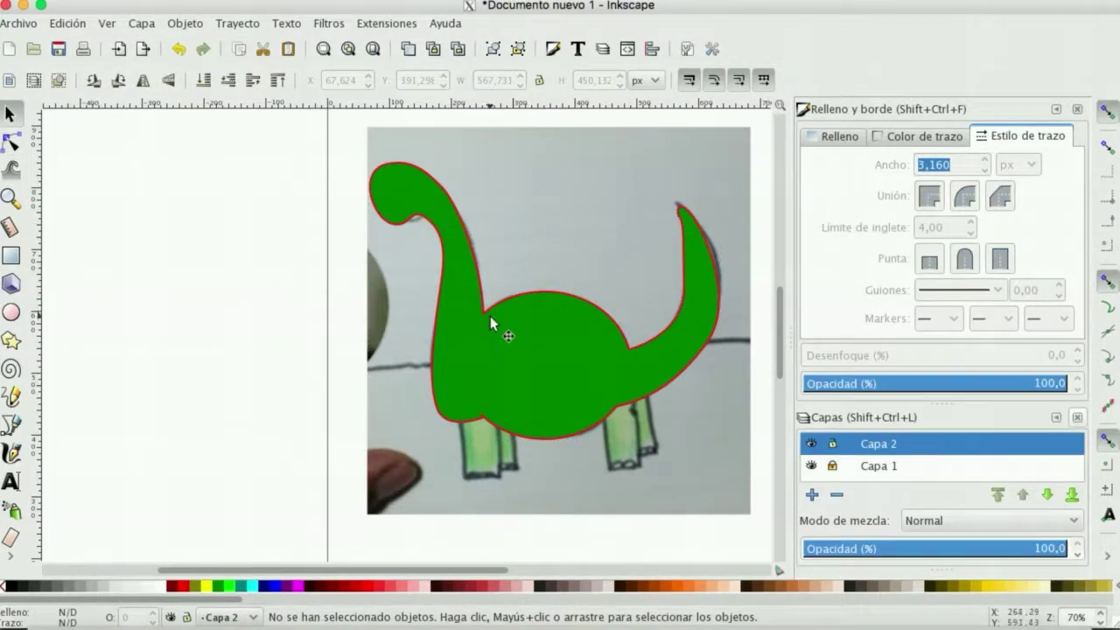
Step: Move the node under the dinosaur's chin slightly left to widen the head
click(388, 220)
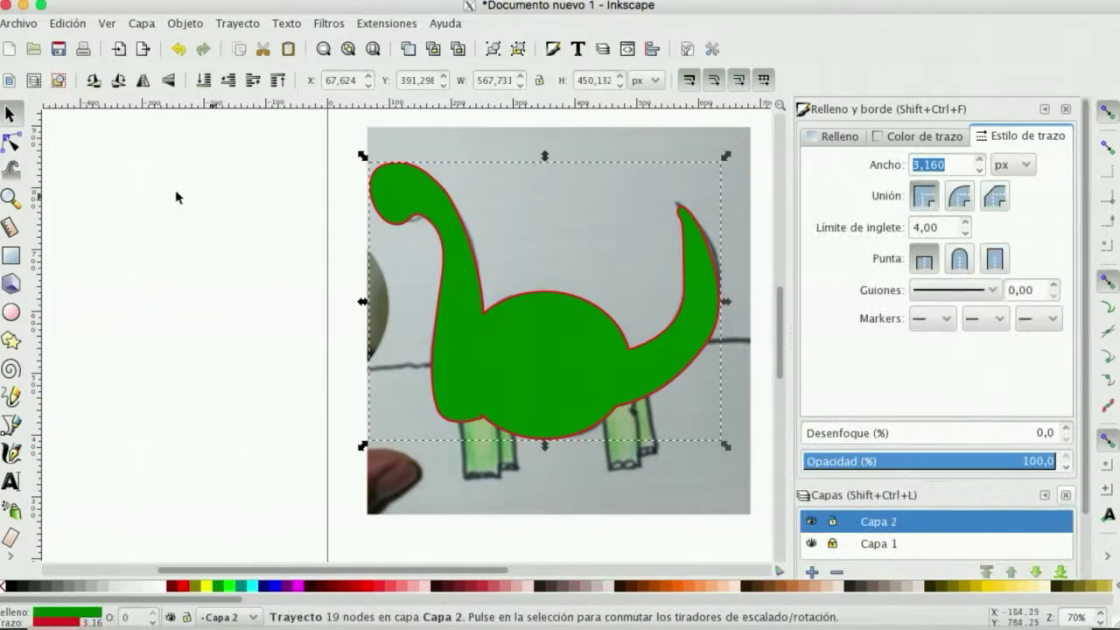
click(11, 143)
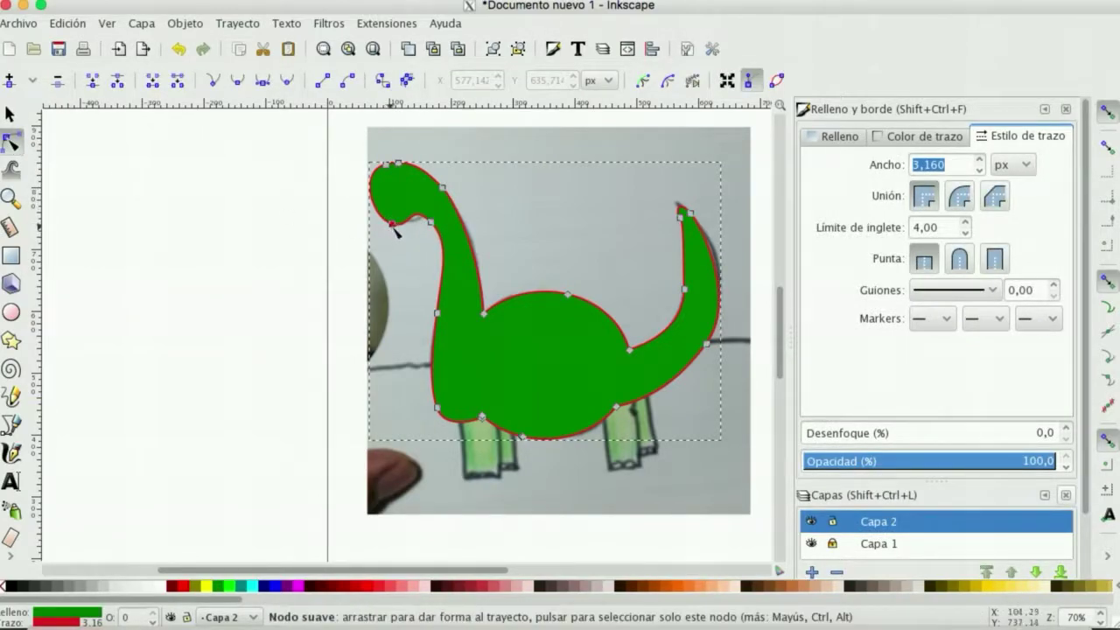
drag(387, 226, 387, 226)
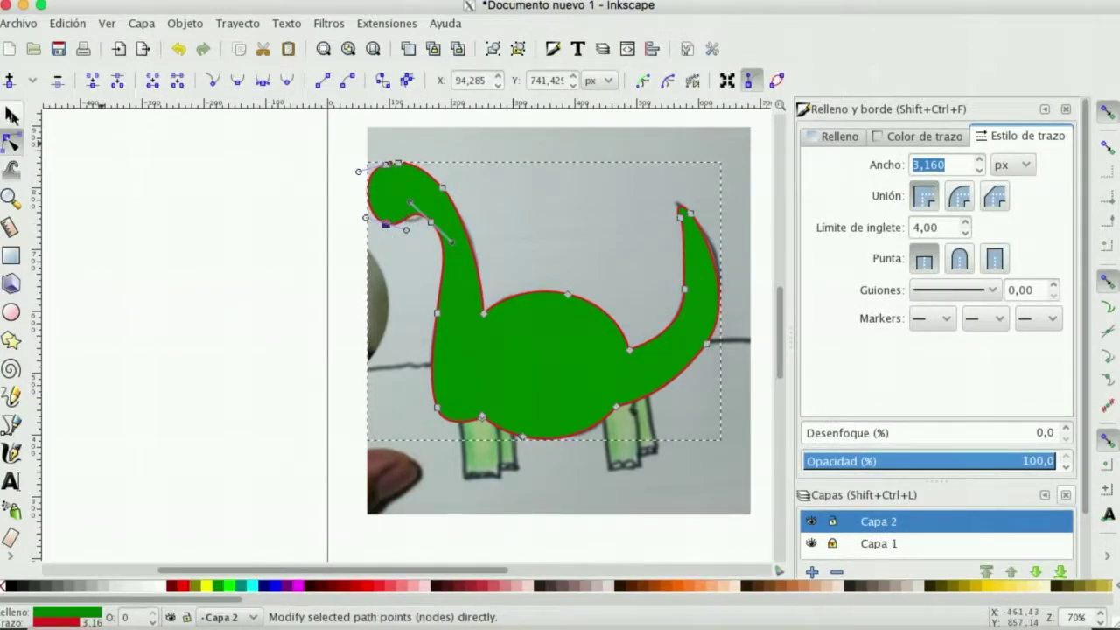
click(10, 115)
click(136, 171)
Step: Draw an upright rectangle of about 63 × 136 px on the blank area beside the photo and round its corners
click(538, 371)
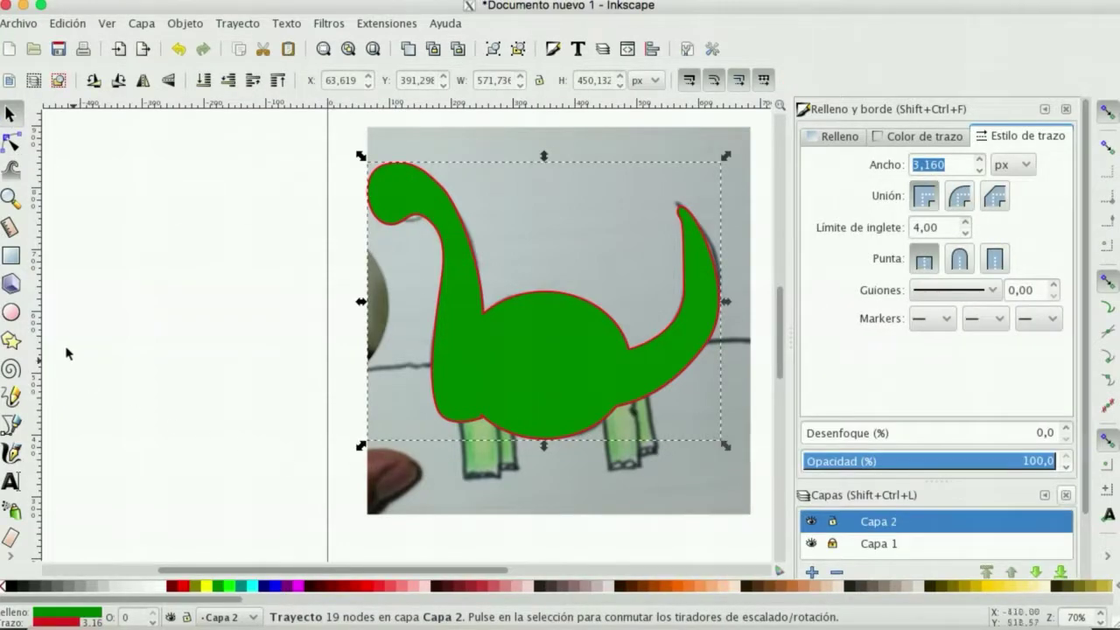
click(52, 332)
click(10, 255)
drag(231, 303, 270, 388)
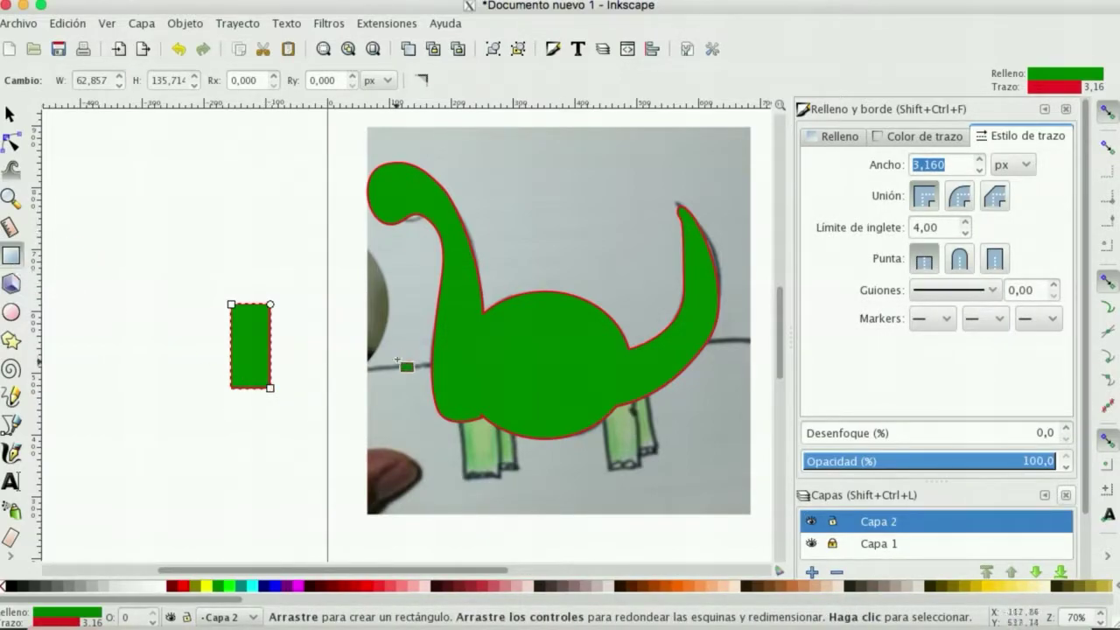
click(11, 142)
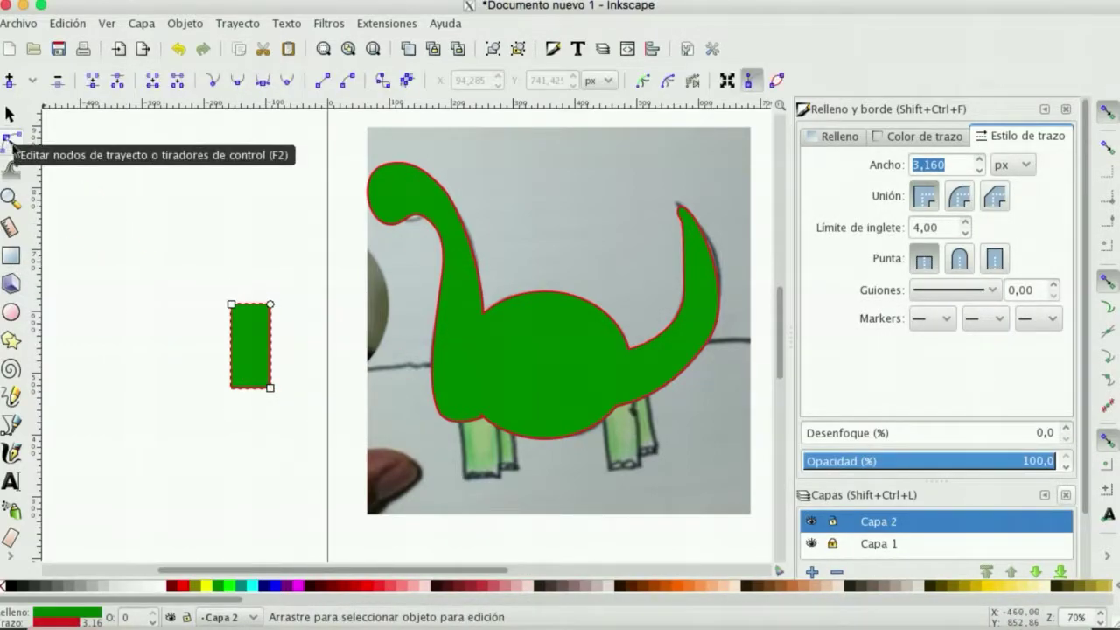
drag(269, 304, 271, 316)
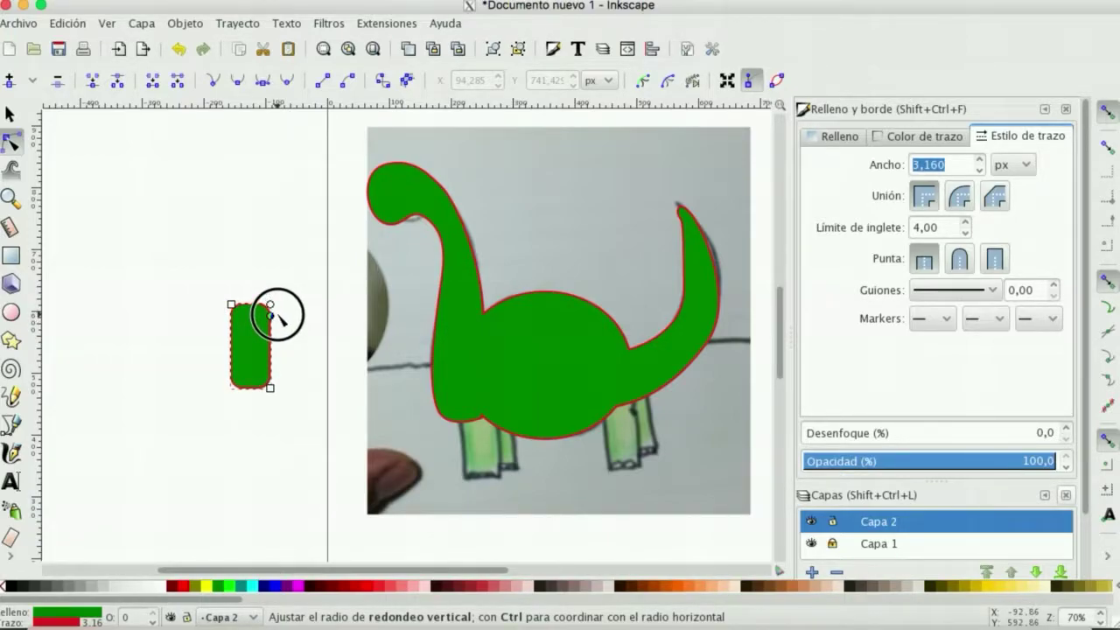
Step: Move the rounded rectangle over the front leg and place a duplicate level with it near the hind leg
key(s)
drag(248, 355, 594, 451)
key(ctrl+d)
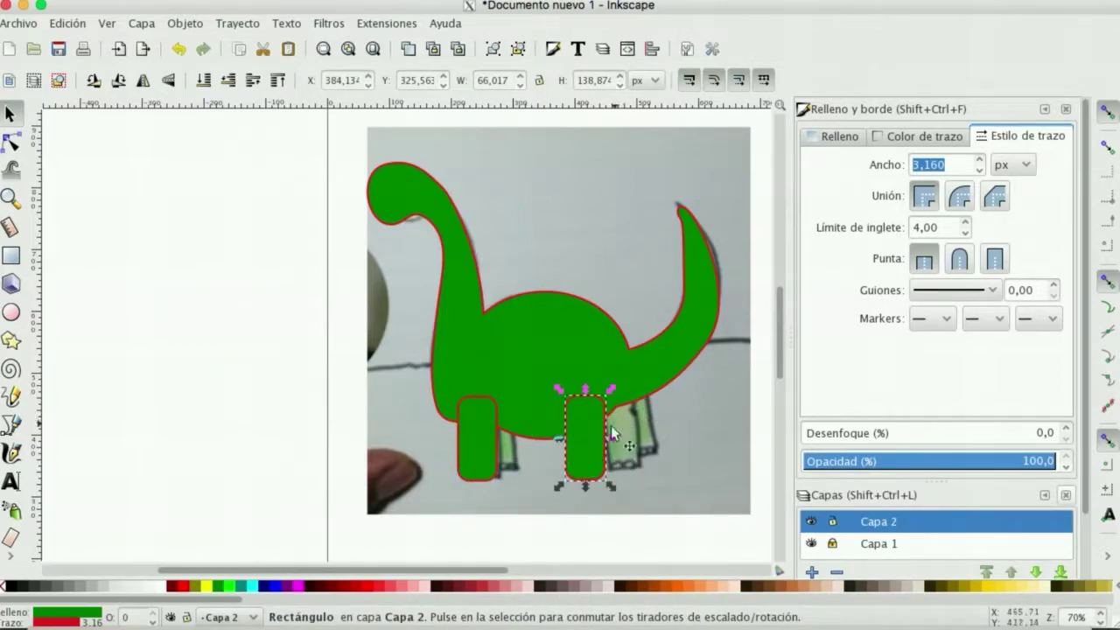
drag(583, 441, 577, 447)
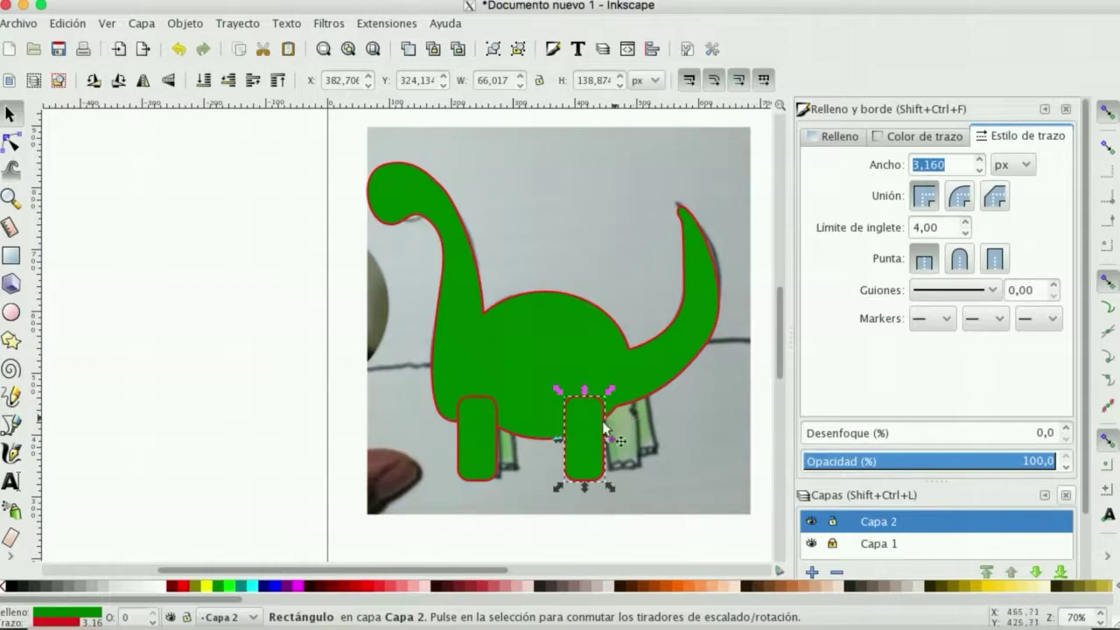
Step: Select both rounded-rectangle legs and align their top edges
shift+click(479, 437)
shift+click(568, 442)
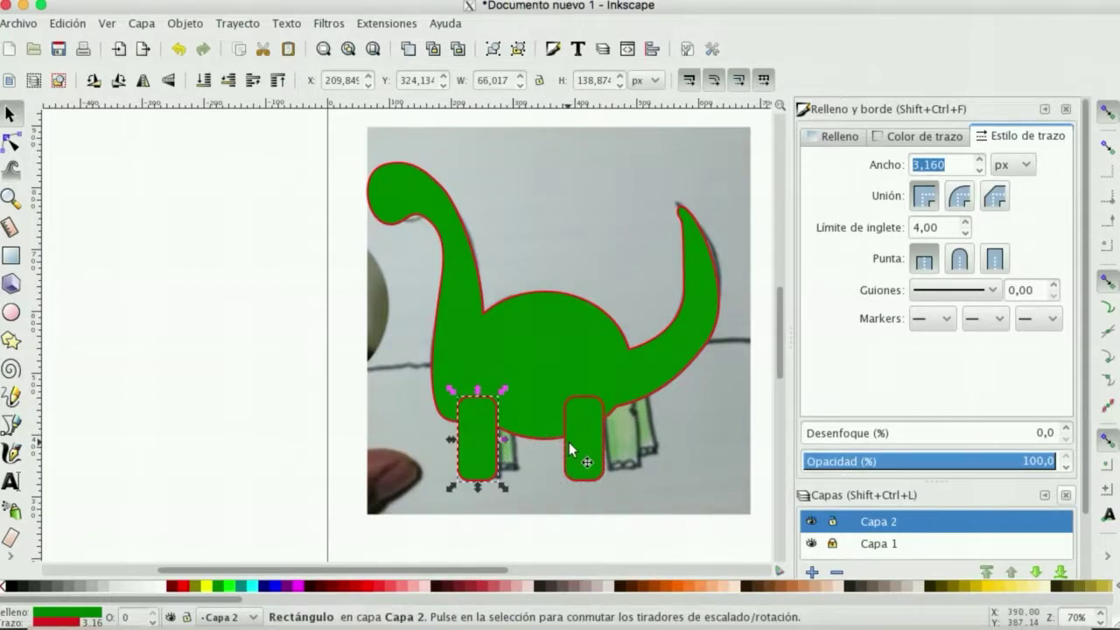
shift+click(574, 443)
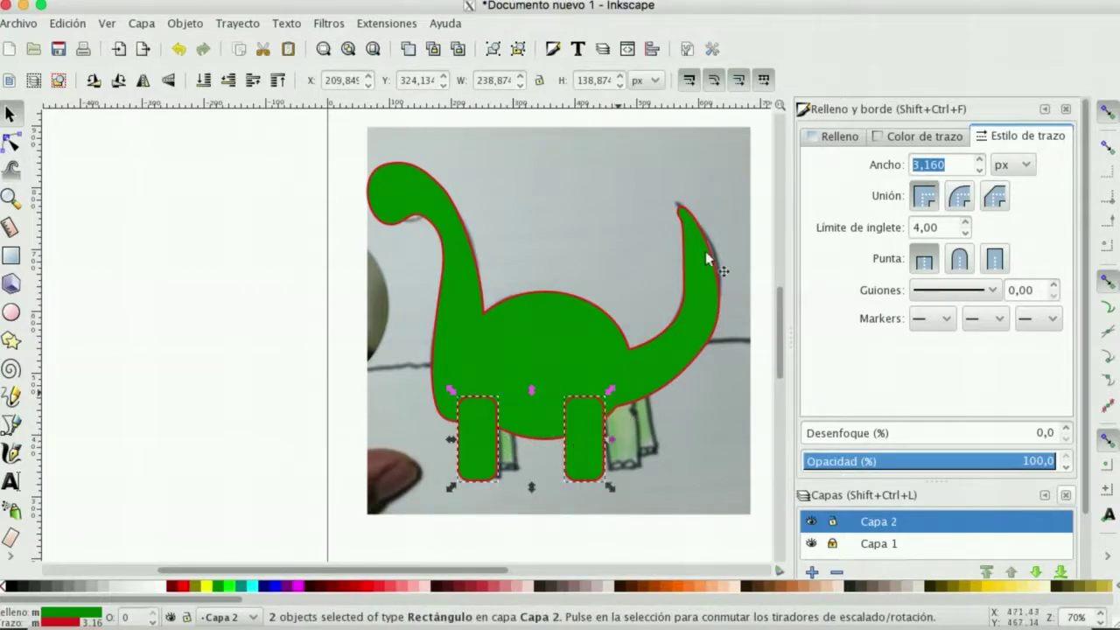
click(651, 49)
click(929, 231)
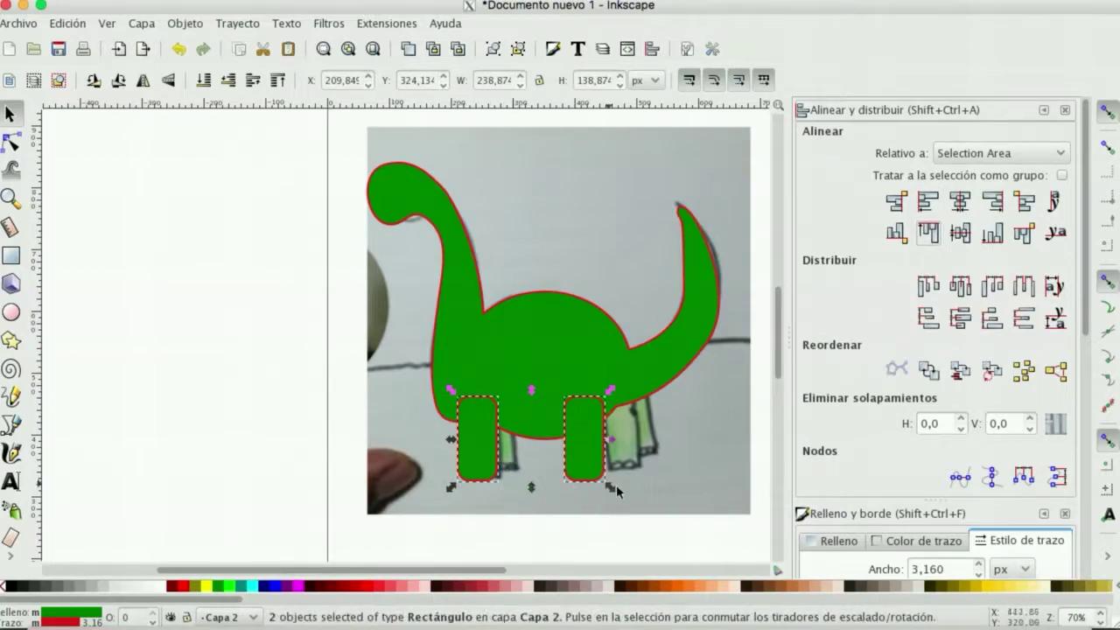
mouse_move(490, 106)
mouse_down()
mouse_move(522, 481)
mouse_move(530, 365)
mouse_move(509, 106)
mouse_up()
drag(256, 111, 379, 84)
click(395, 109)
click(468, 106)
Step: Set the document's page size to US Letter with horizontal orientation
click(21, 24)
click(99, 305)
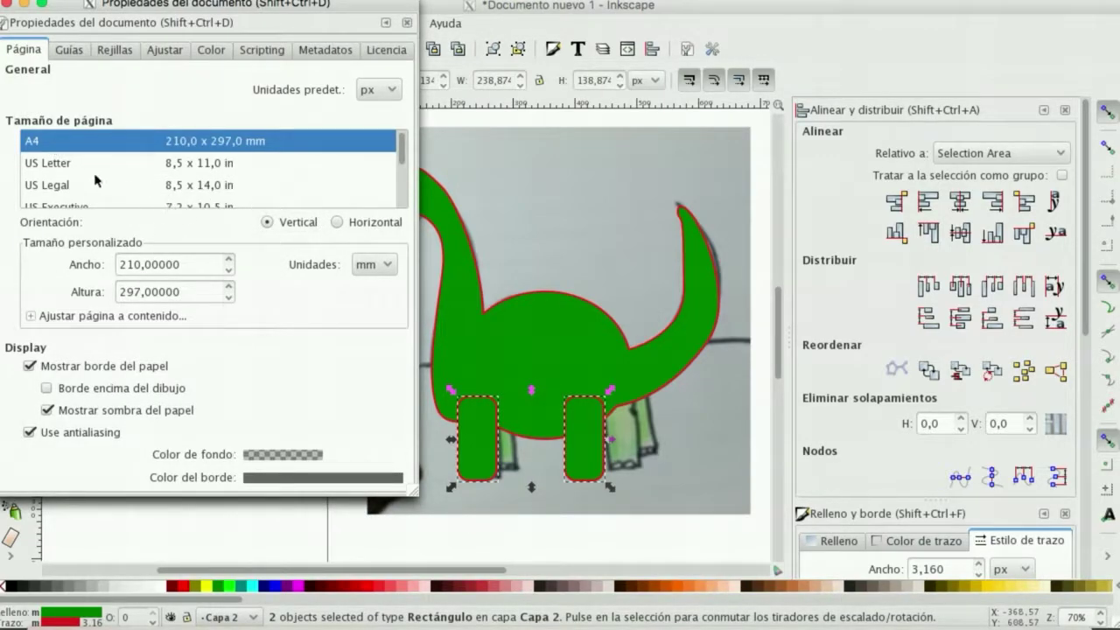
click(58, 164)
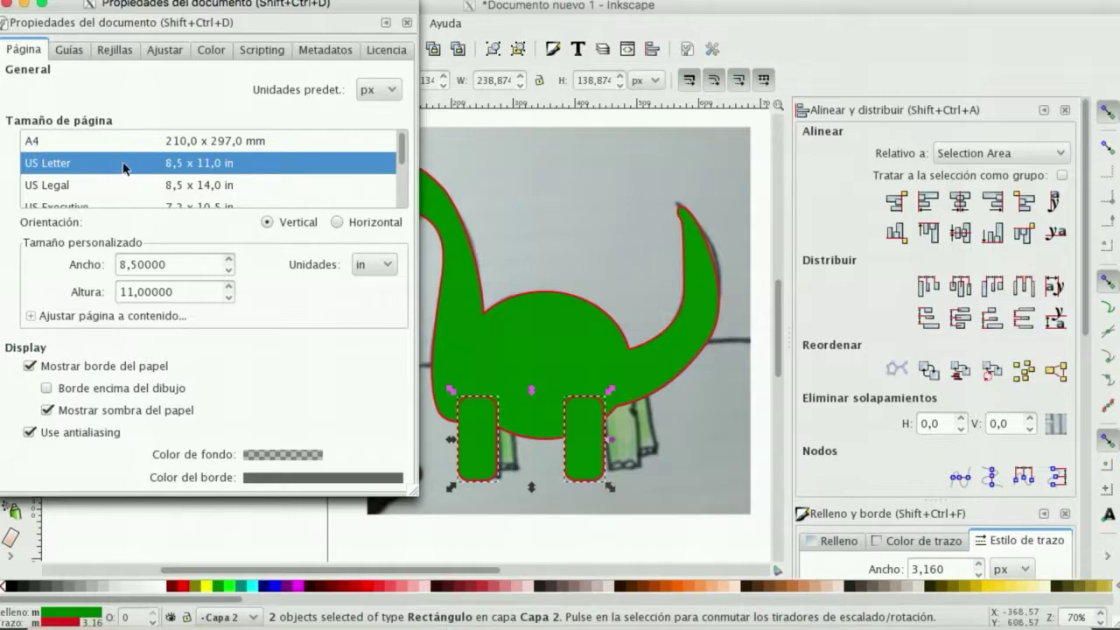
click(337, 222)
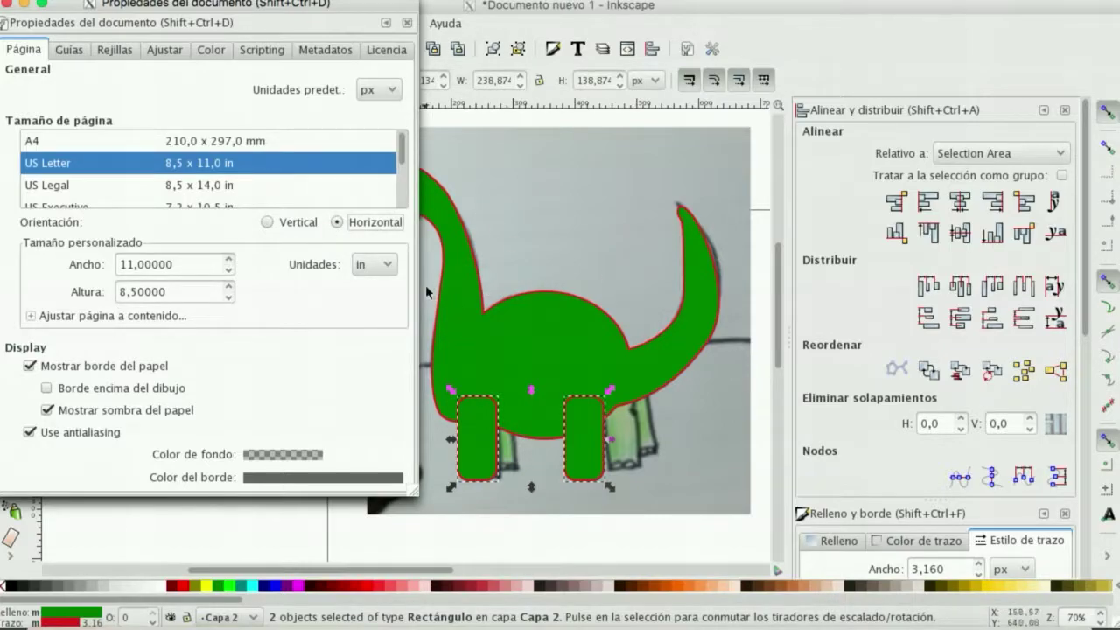
Step: Set the document's default units to cm and close the document properties
click(382, 90)
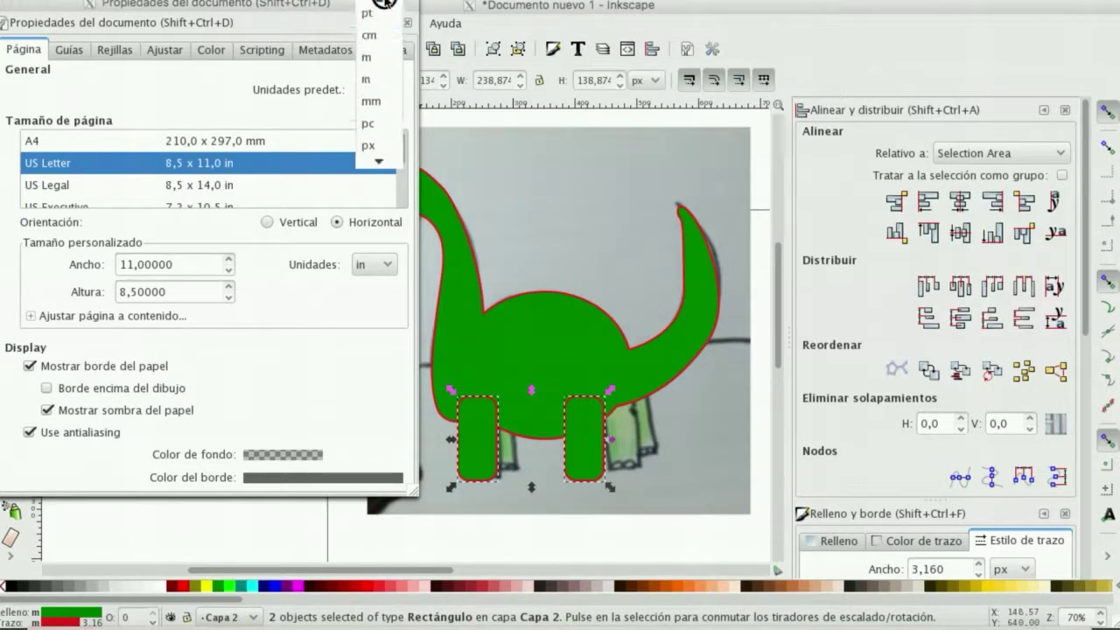
click(385, 40)
click(378, 265)
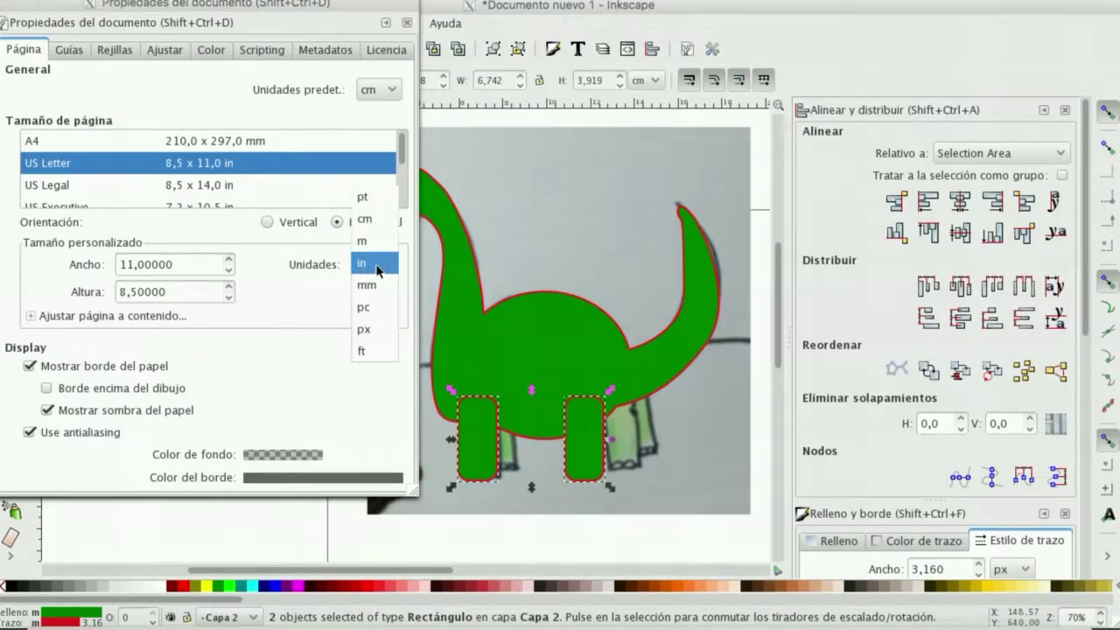
click(379, 226)
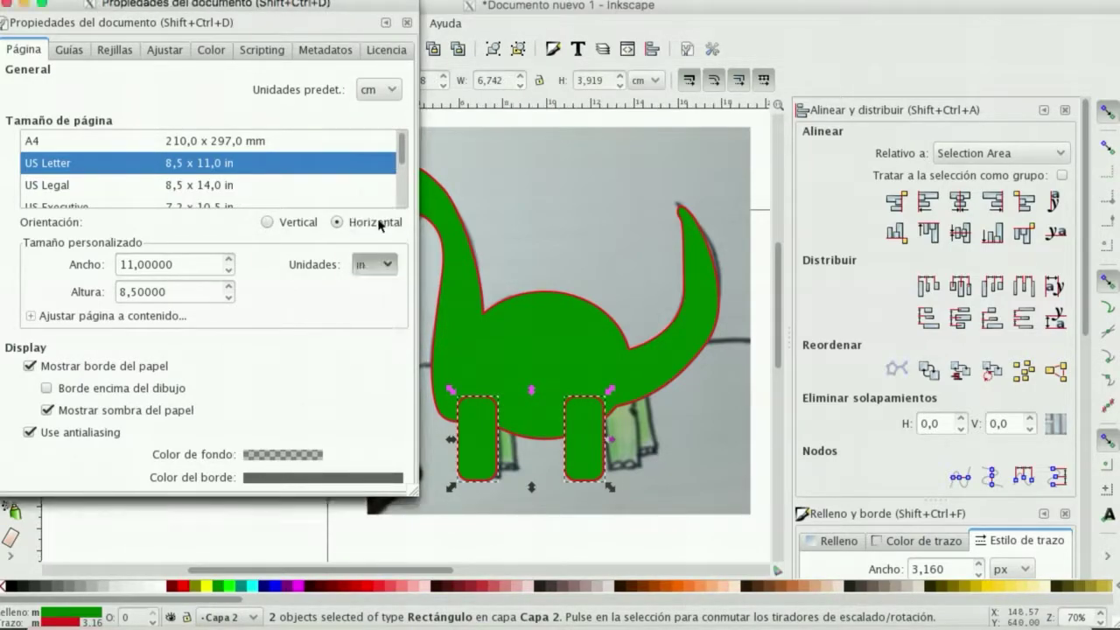
click(6, 4)
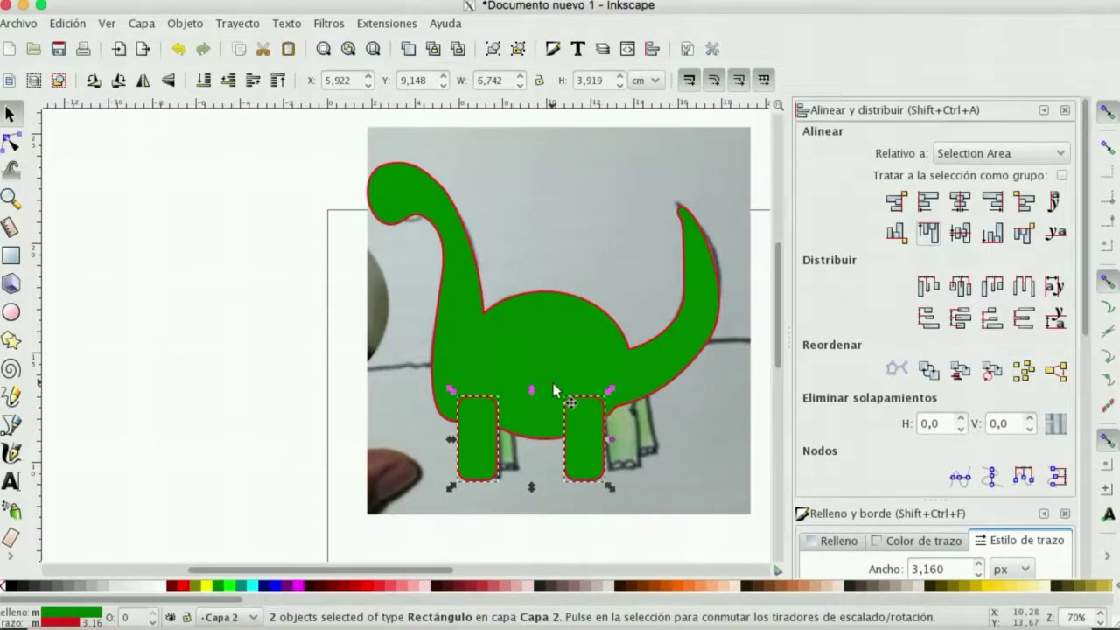
Step: Unite the two legs and the dinosaur body into one path with Union, and deselect it
key(Escape)
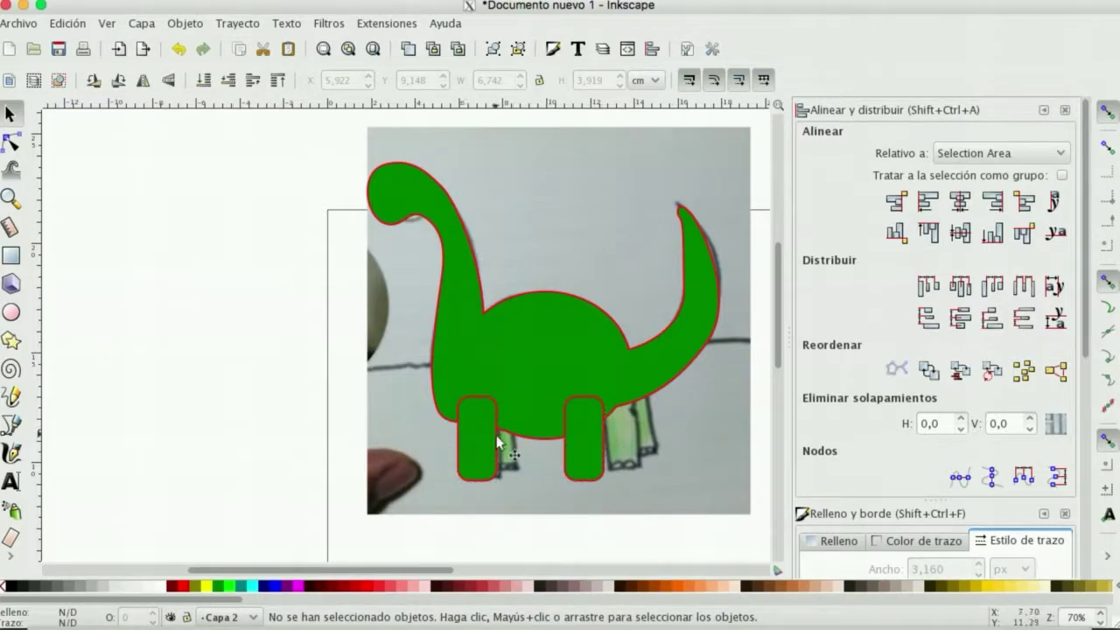
click(483, 446)
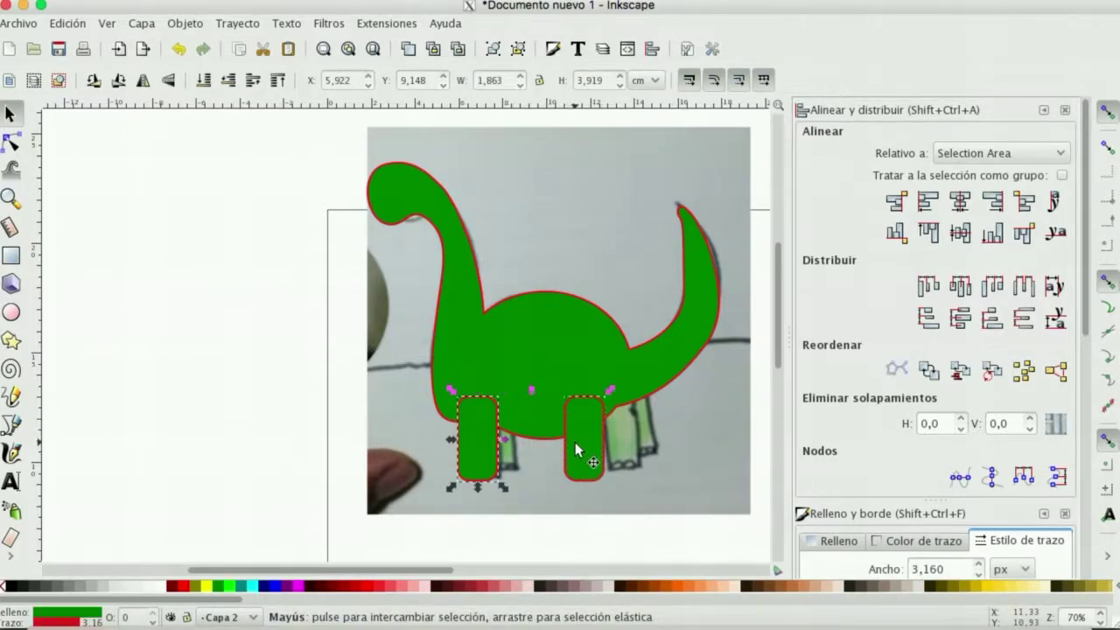
shift+click(575, 442)
shift+click(544, 350)
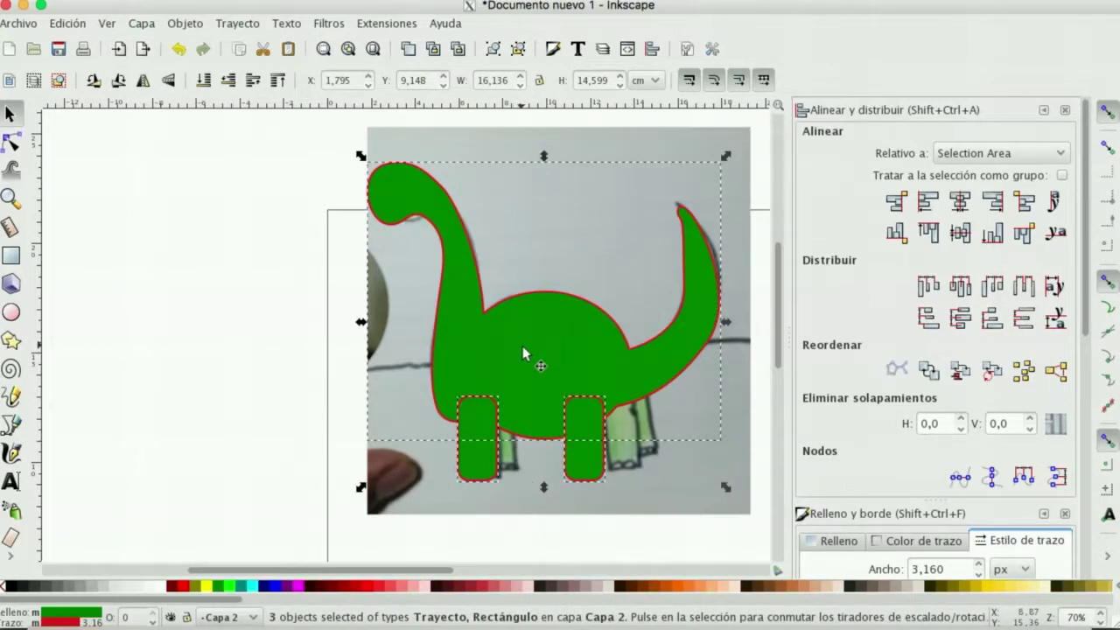
click(237, 23)
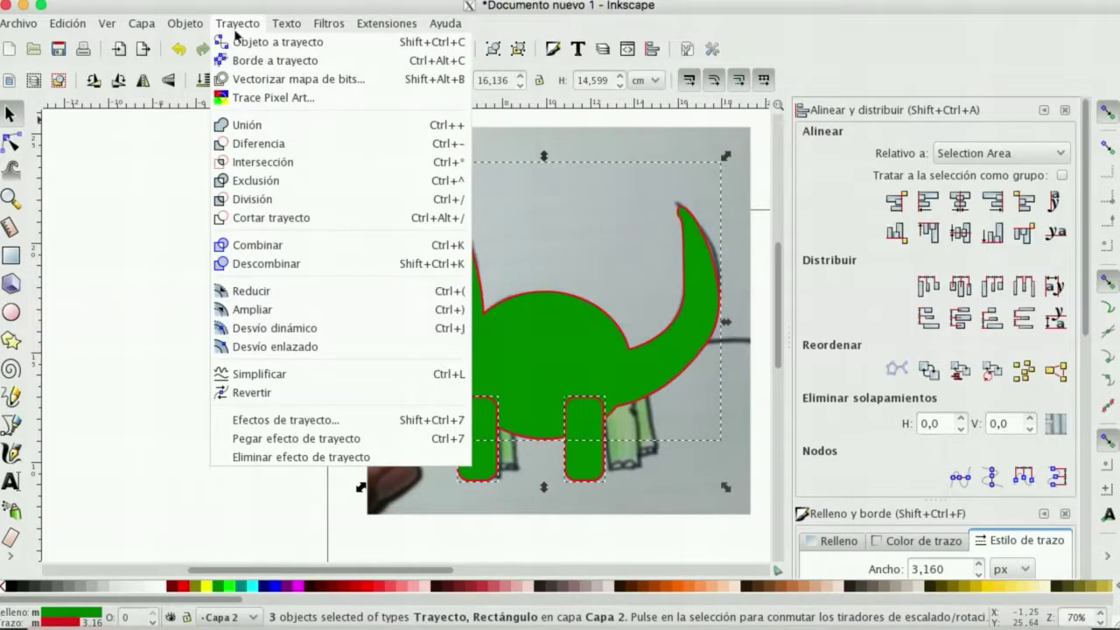
click(238, 124)
click(187, 237)
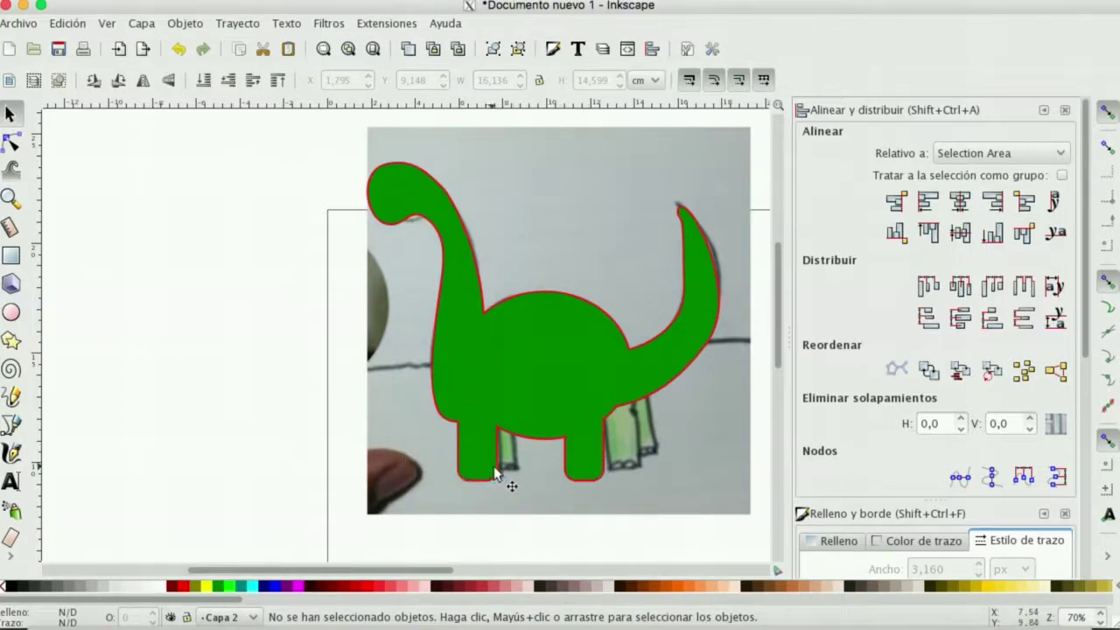
Step: Draw a rounded rectangle of about 1.5 × 3.1 cm on the blank area and move it just behind the front leg
click(11, 254)
drag(118, 246, 150, 316)
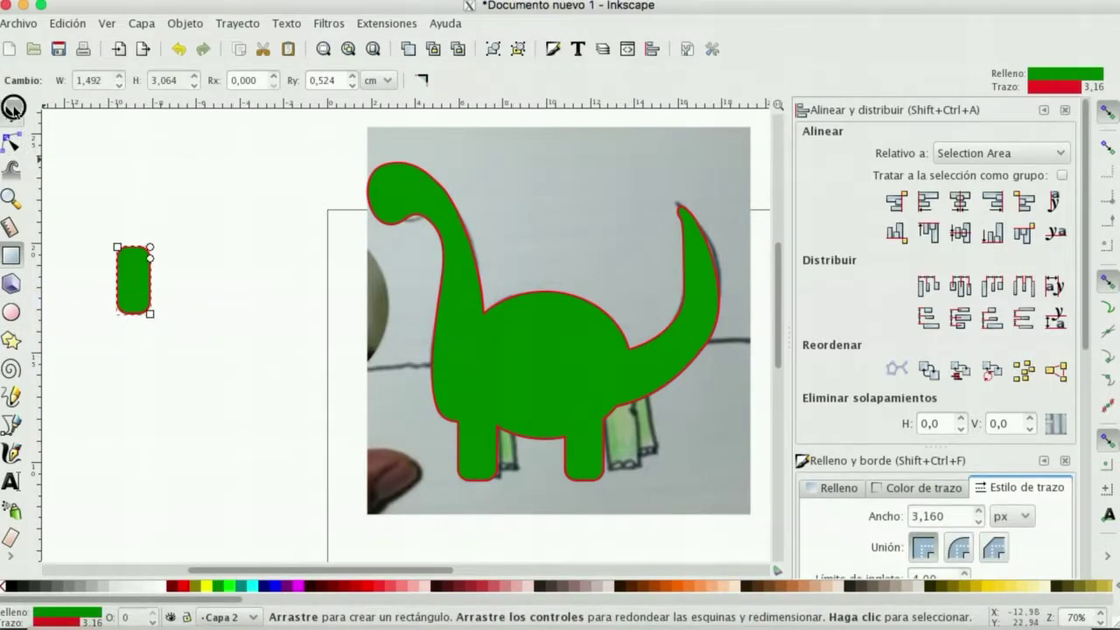
click(11, 114)
drag(133, 280, 510, 436)
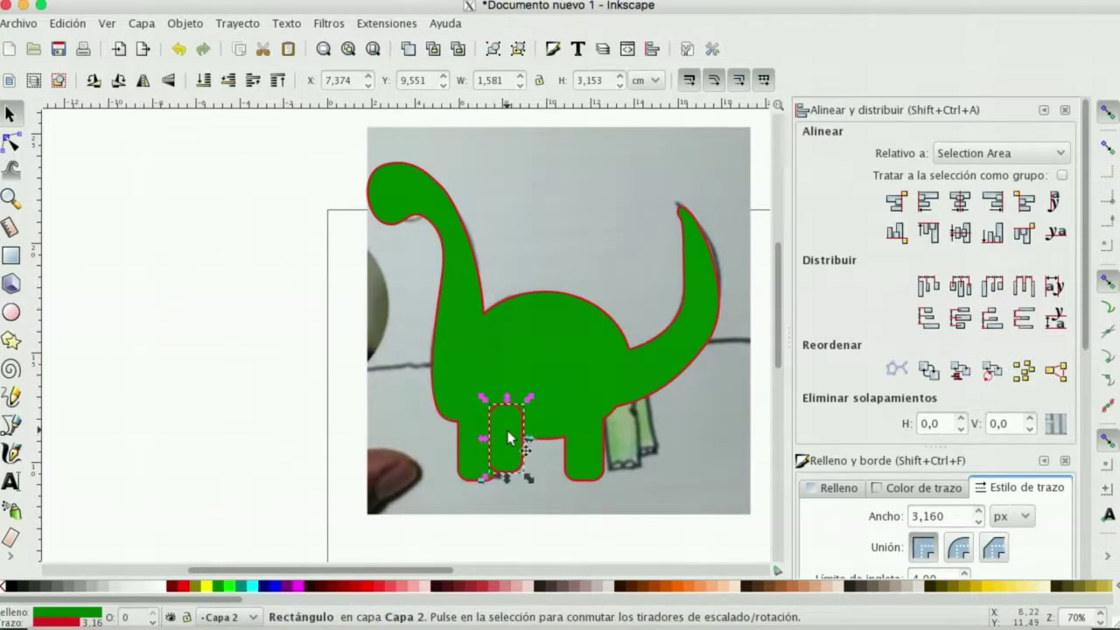
Step: Place a duplicate of the short leg beside the hind leg and align the top edges of both short legs
key(ctrl)
drag(487, 429, 597, 423)
shift+click(512, 420)
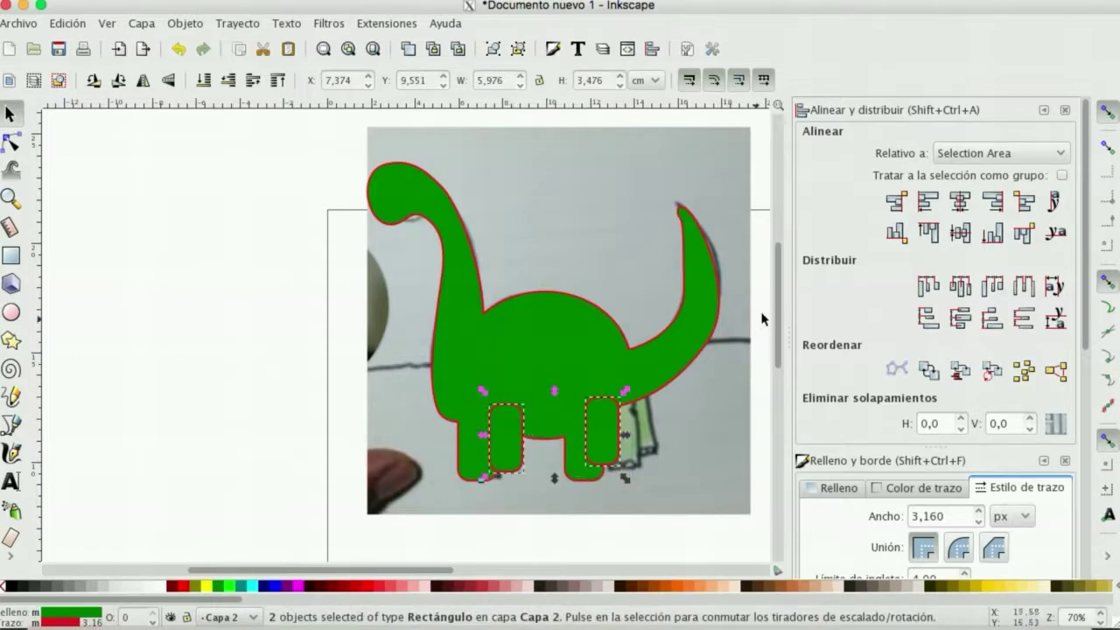
click(927, 233)
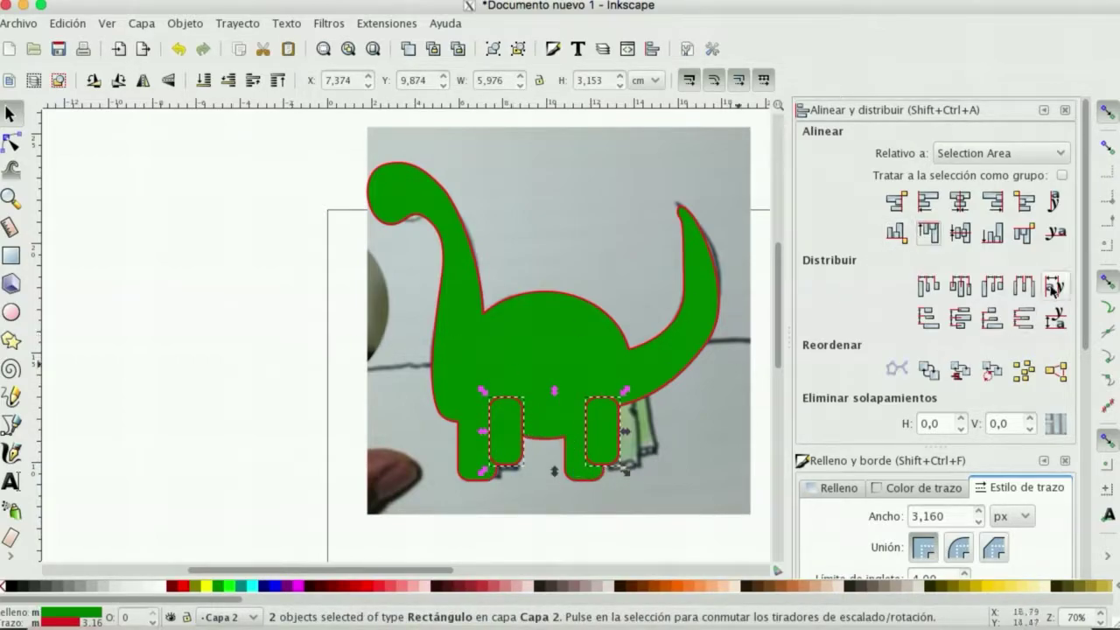
click(184, 282)
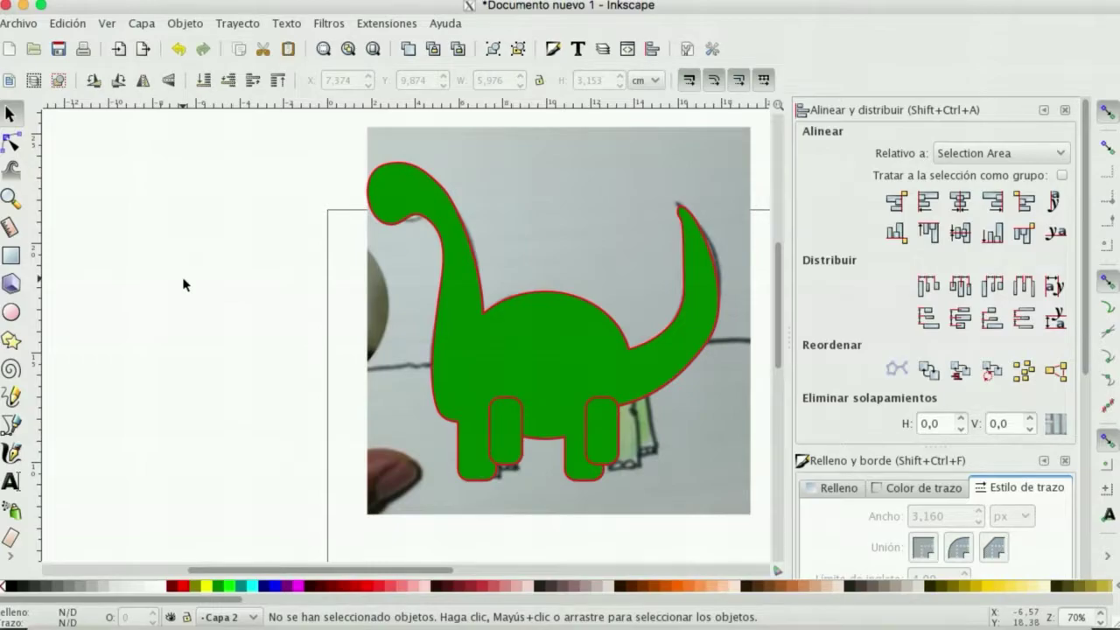
Step: Nudge the two short legs slightly down and unite them with the dinosaur silhouette
click(494, 446)
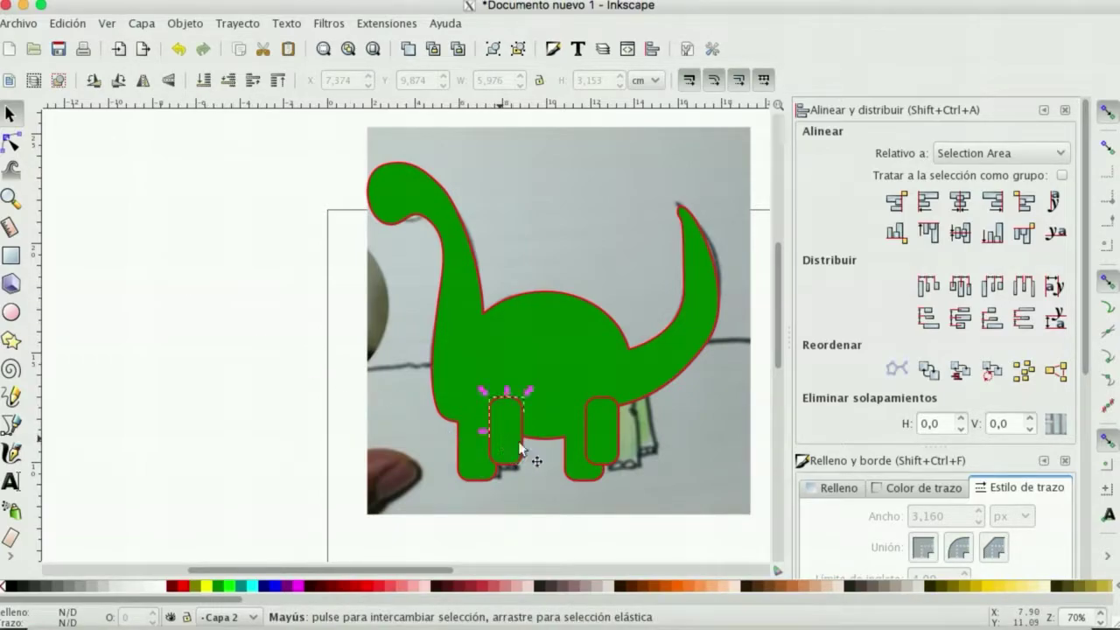
shift+click(614, 449)
key(Down)
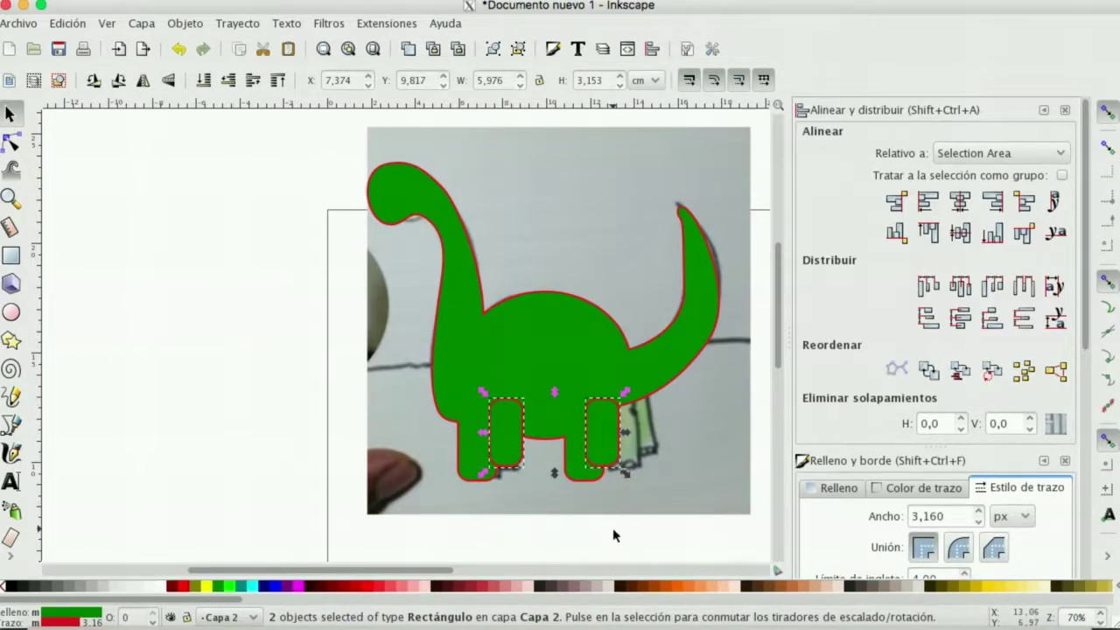
shift+click(542, 348)
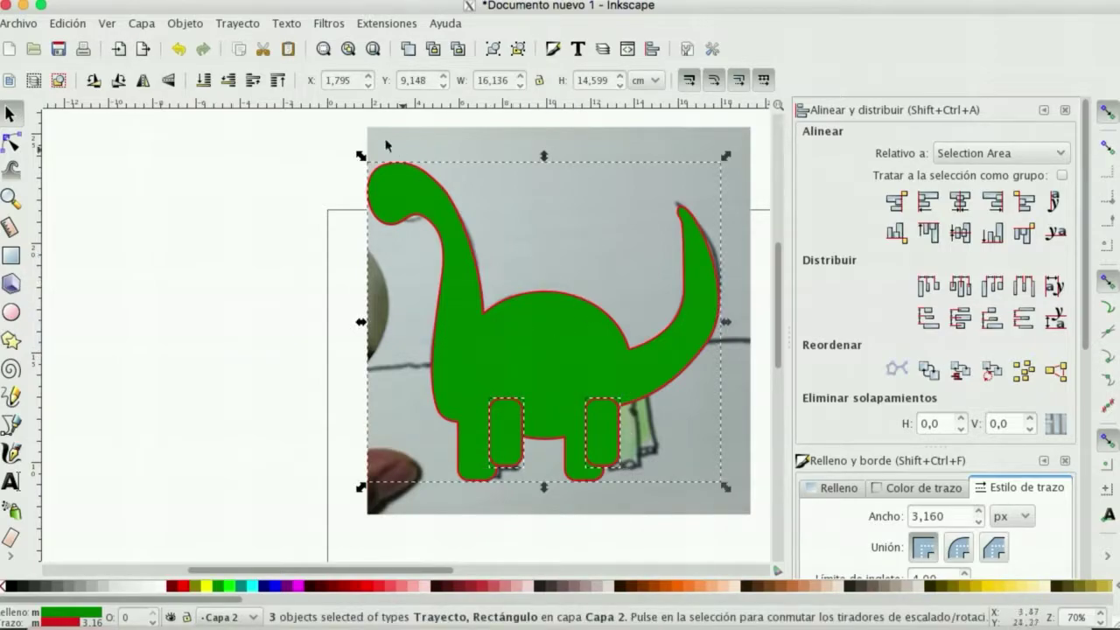
click(236, 24)
click(247, 122)
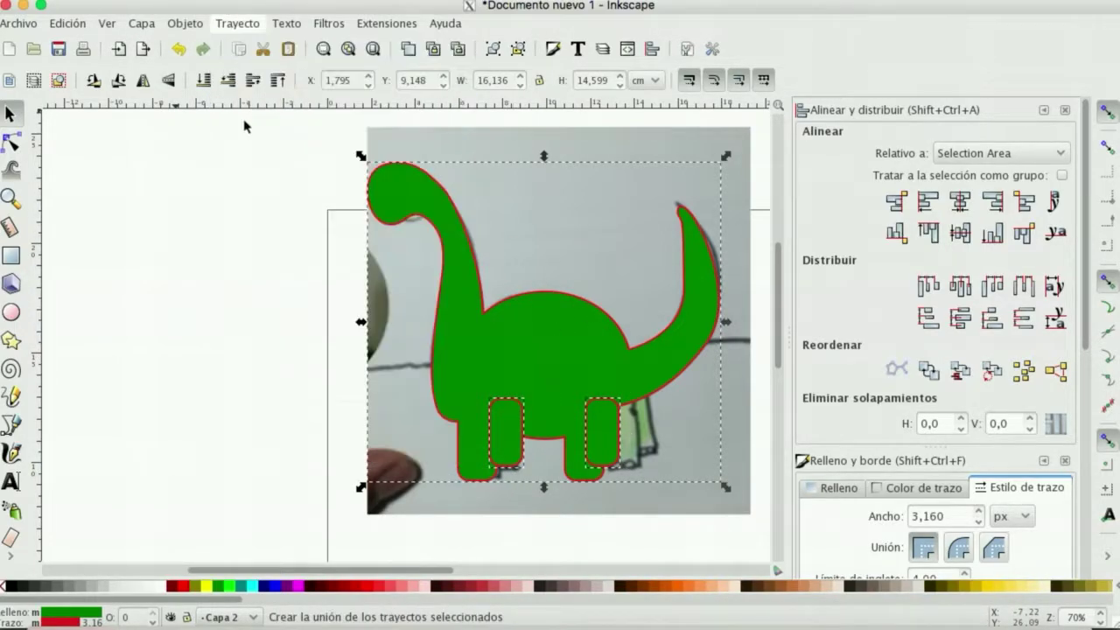
click(611, 496)
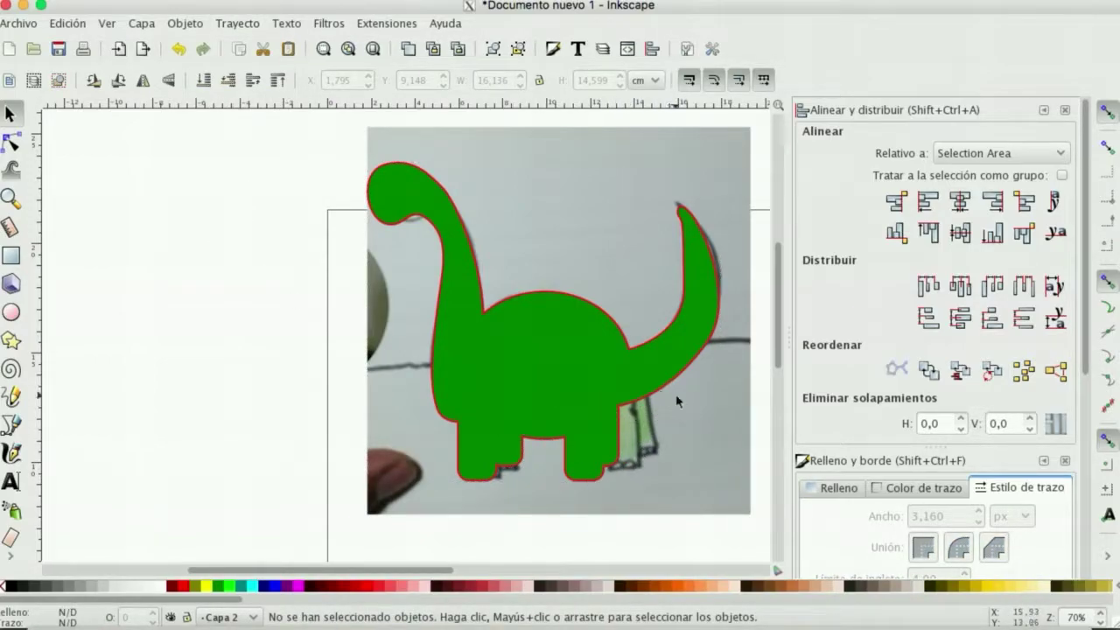
Step: Move the united dinosaur silhouette off the photo towards the blank area beside it and shift it slightly down
drag(605, 371, 329, 374)
drag(368, 569, 327, 571)
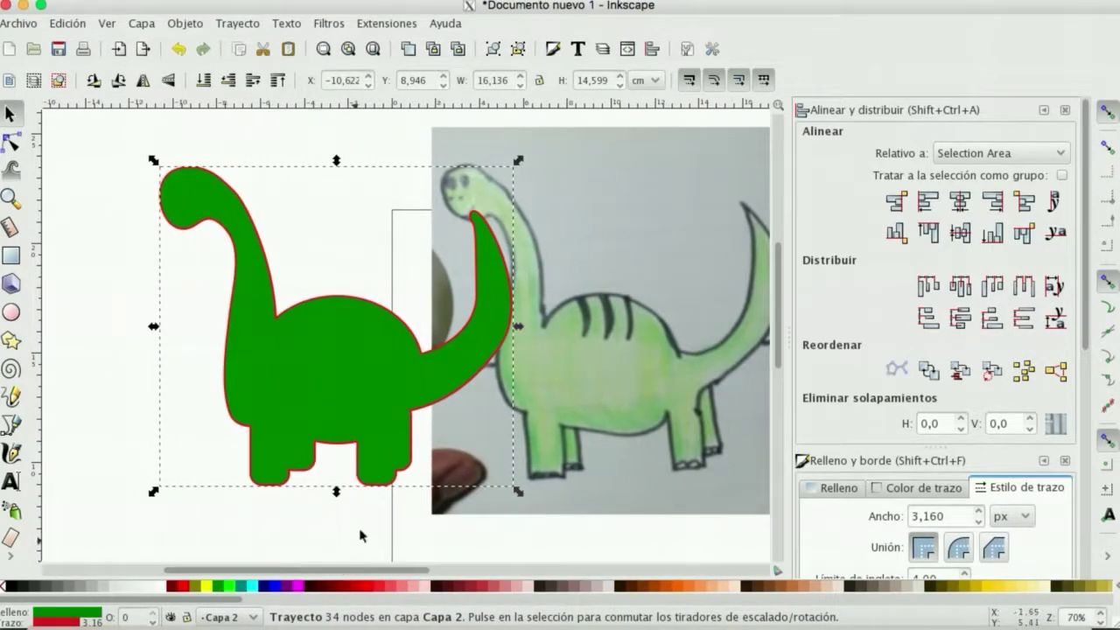
drag(404, 384, 401, 403)
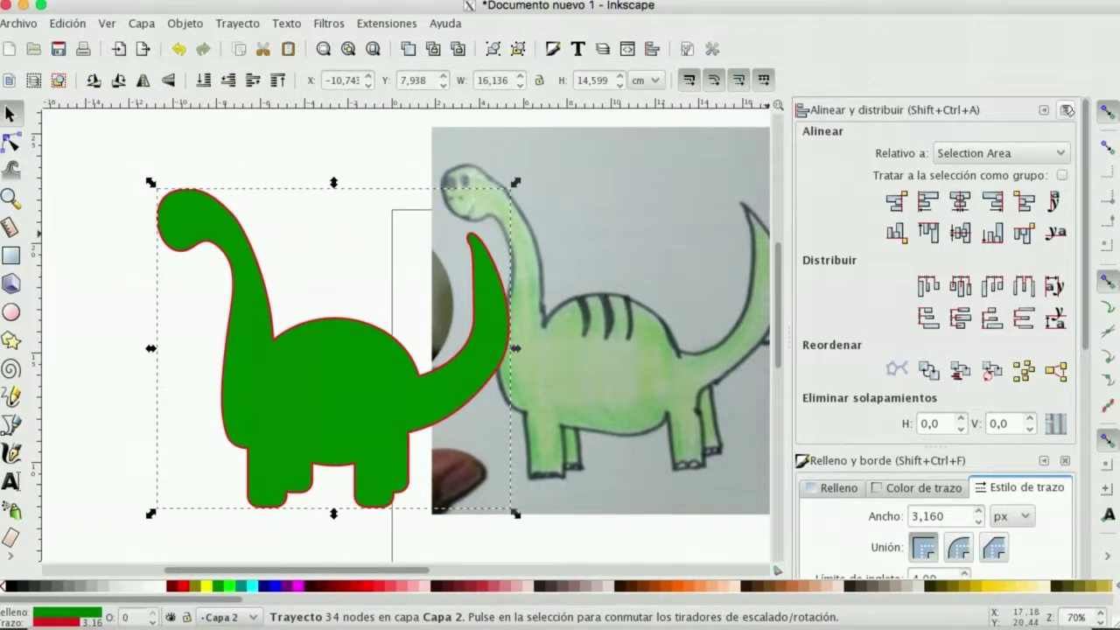
Step: Remove the silhouette's outline stroke and move the shape up and fully clear of the photo
click(1065, 110)
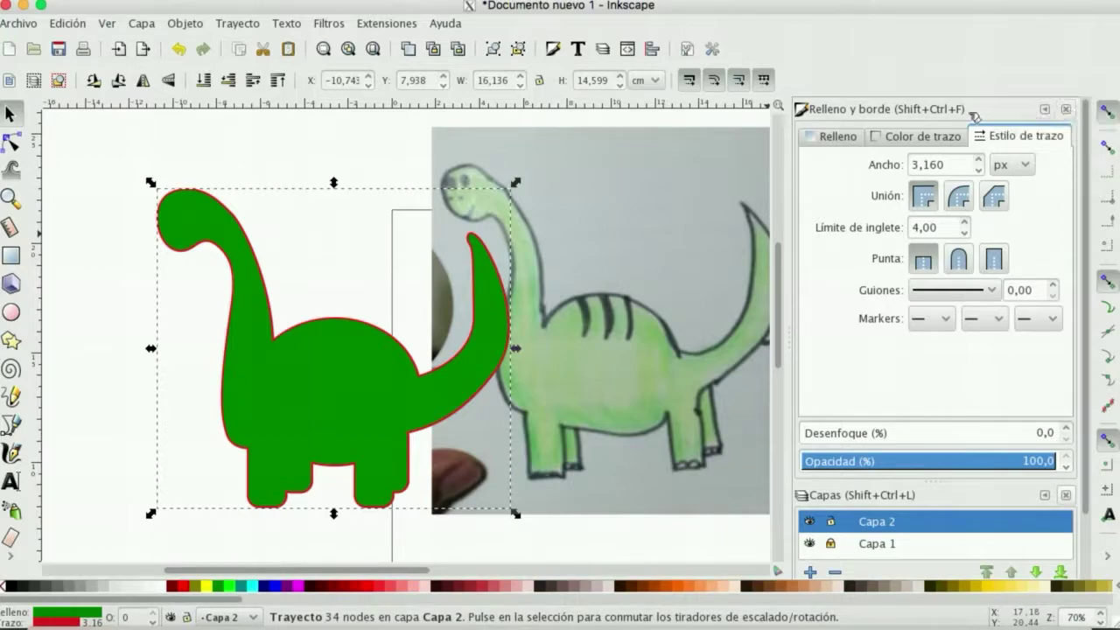
click(918, 136)
click(820, 165)
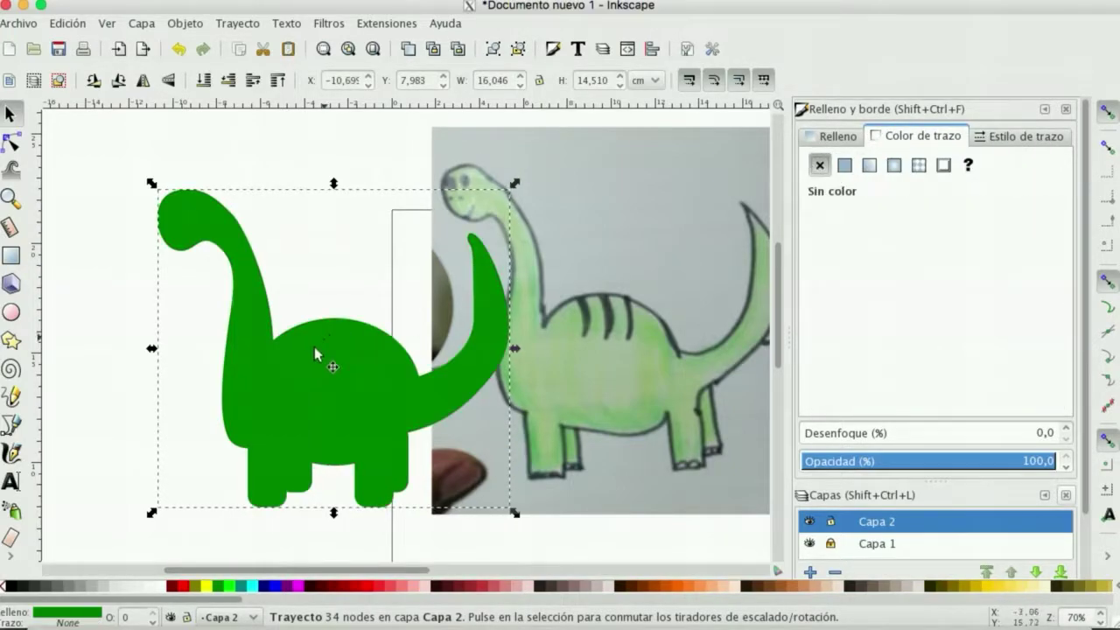
drag(324, 370, 295, 343)
Step: Shift the upper handle of the node on the tail's inner edge slightly right, and deselect the silhouette
click(10, 143)
click(369, 278)
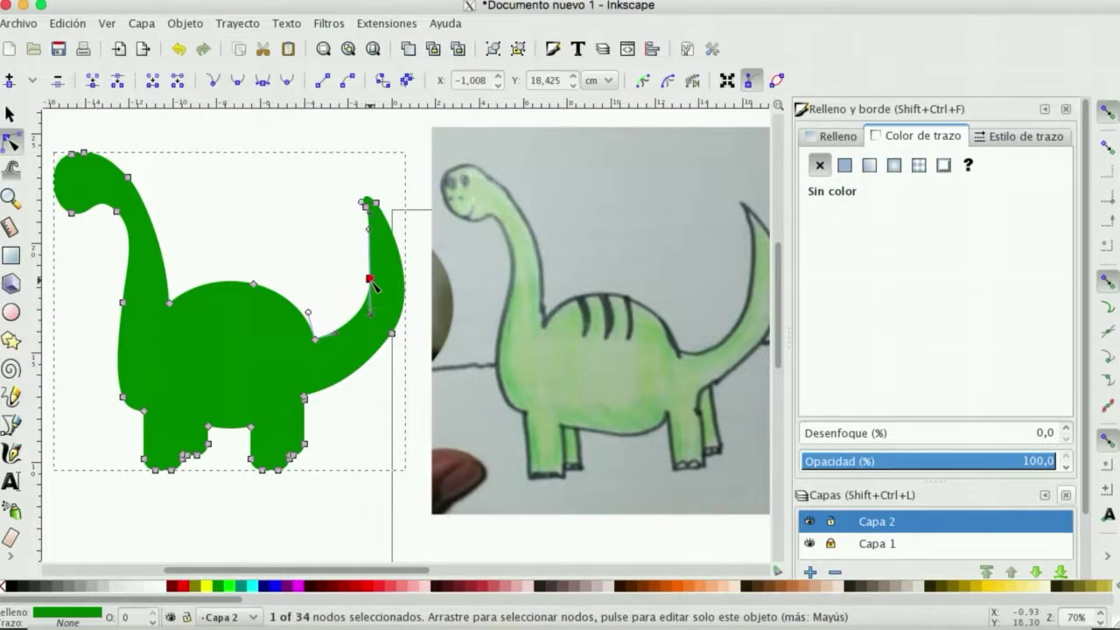
drag(369, 230, 374, 230)
click(10, 113)
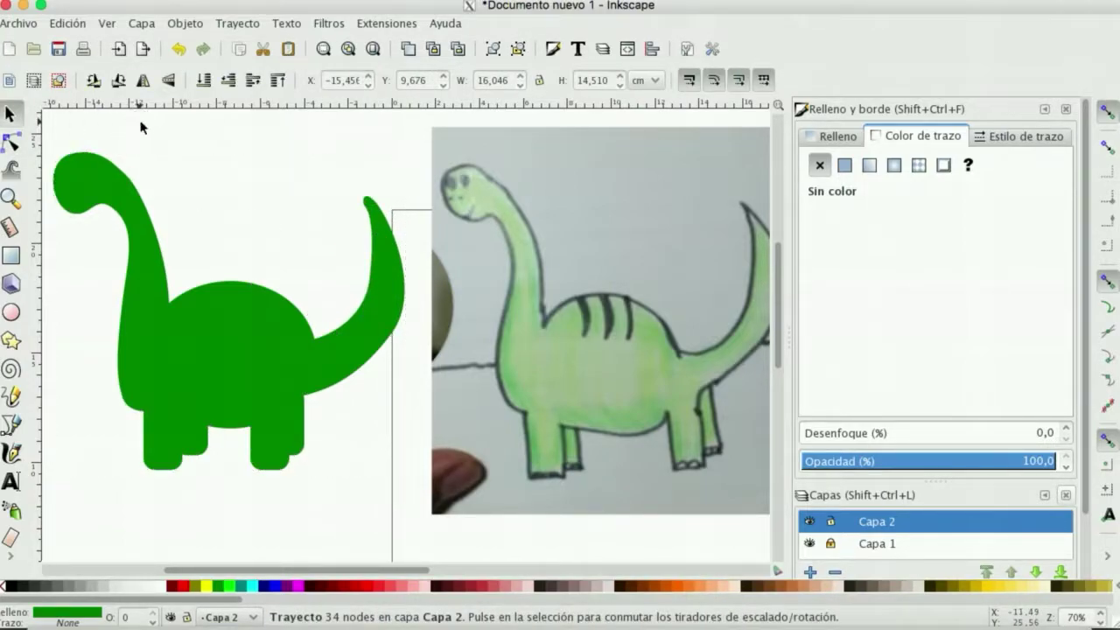
click(142, 128)
Step: Adjust the lower handle of the node on the tail's outer edge slightly down and right, and deselect the silhouette
click(395, 341)
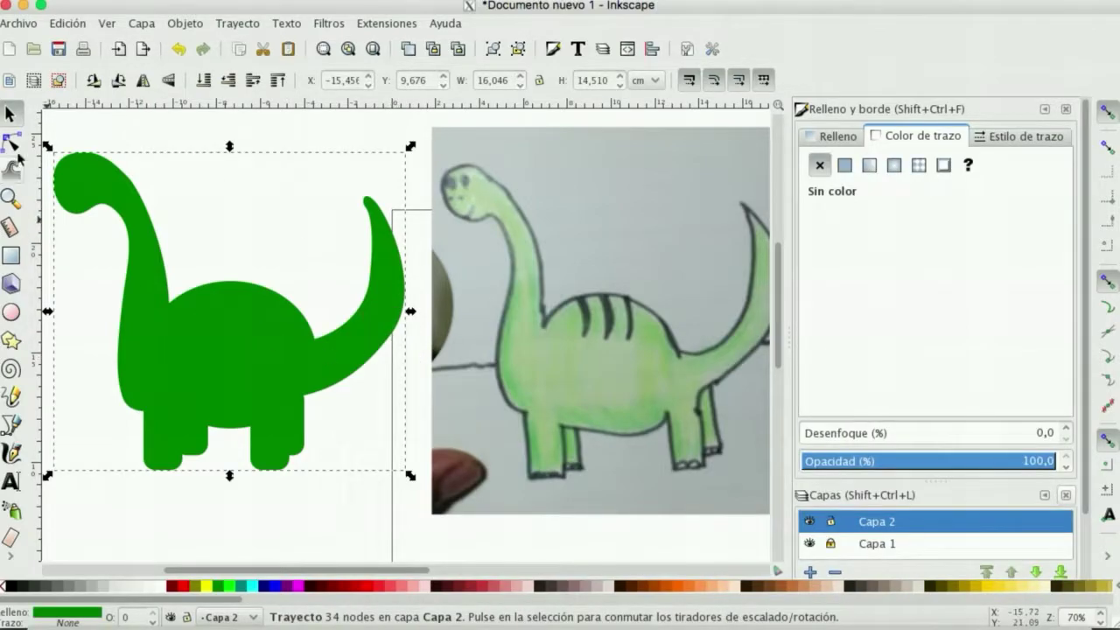
click(12, 142)
click(392, 333)
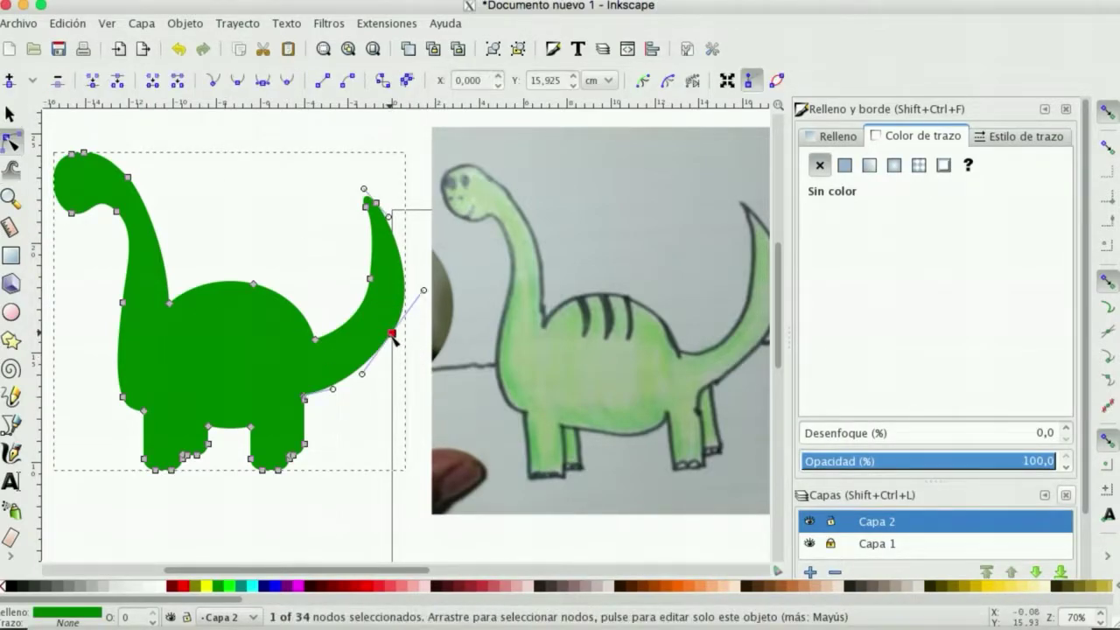
drag(363, 374, 366, 380)
key(s)
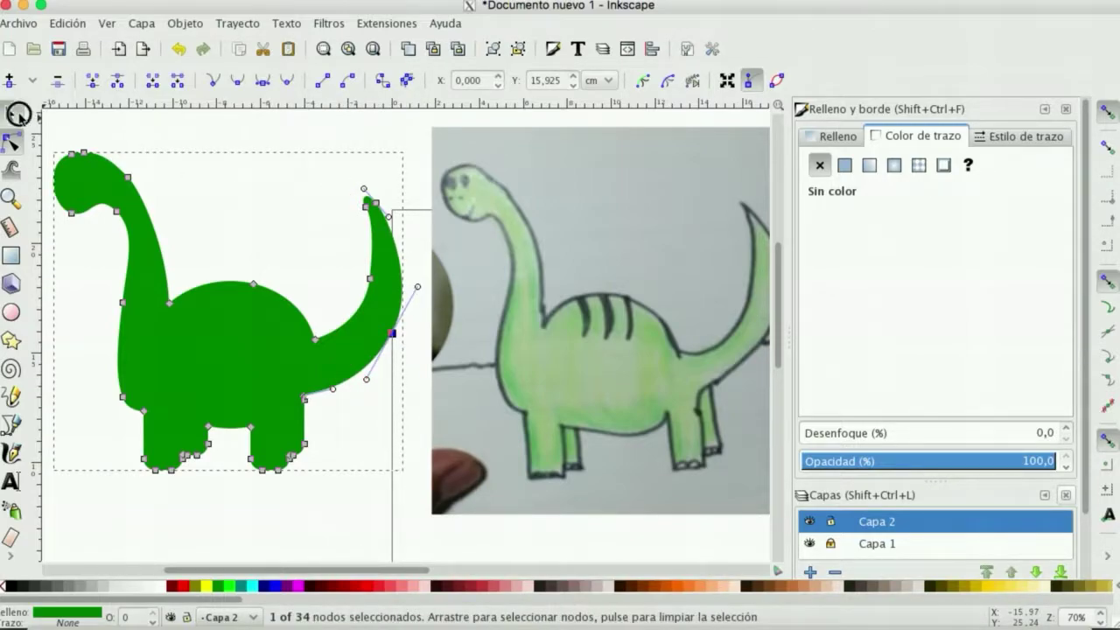
click(405, 216)
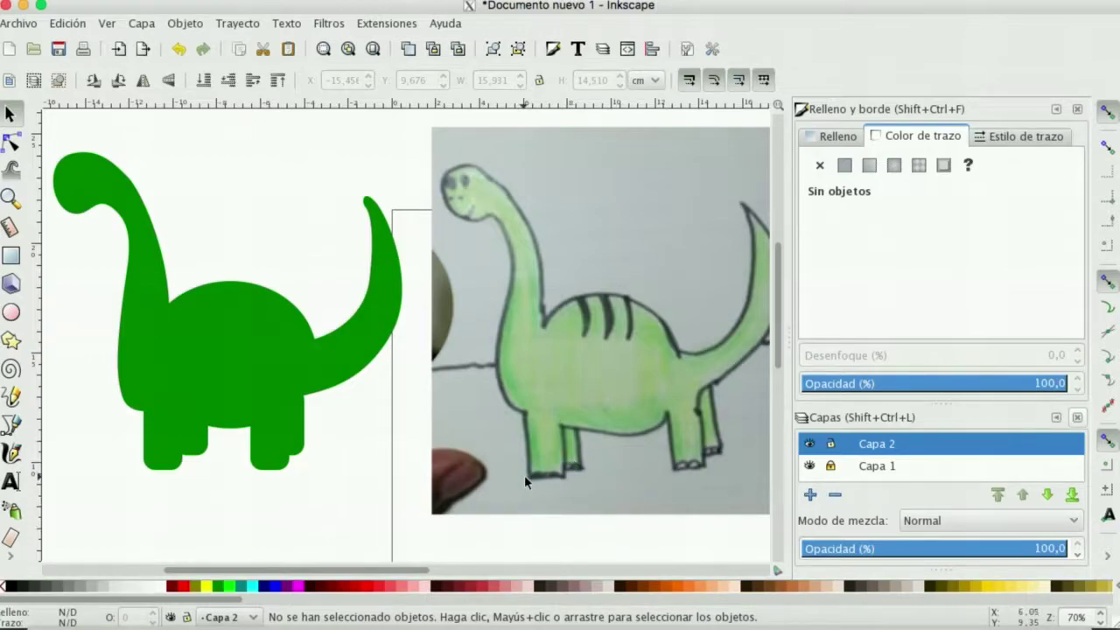
Step: Change the fill of the dinosaur silhouette to dark green
click(244, 376)
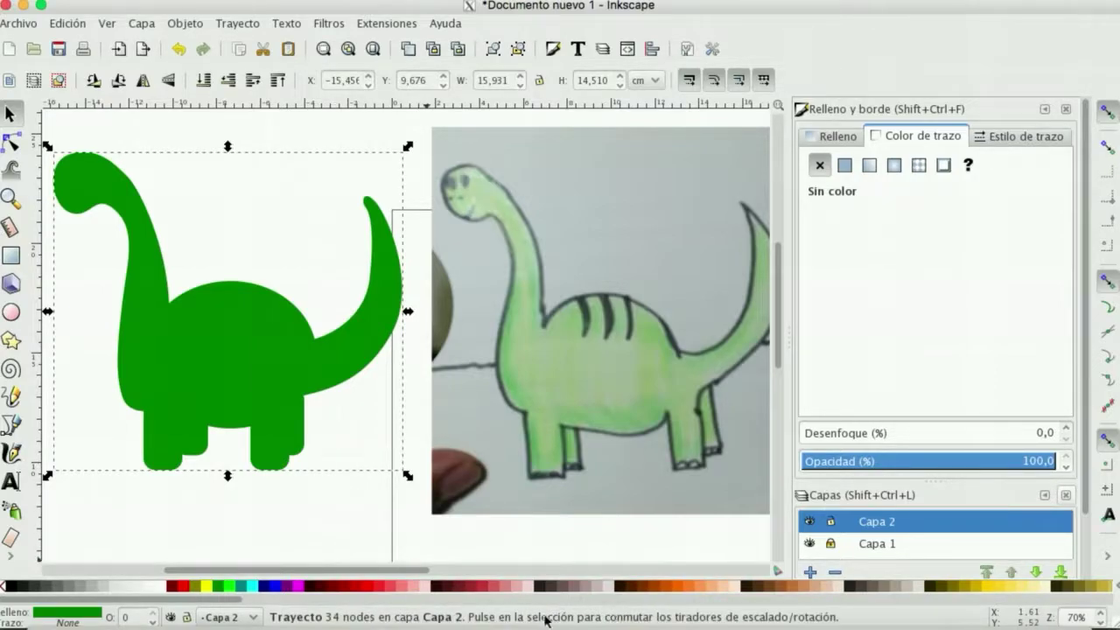
drag(205, 599, 391, 612)
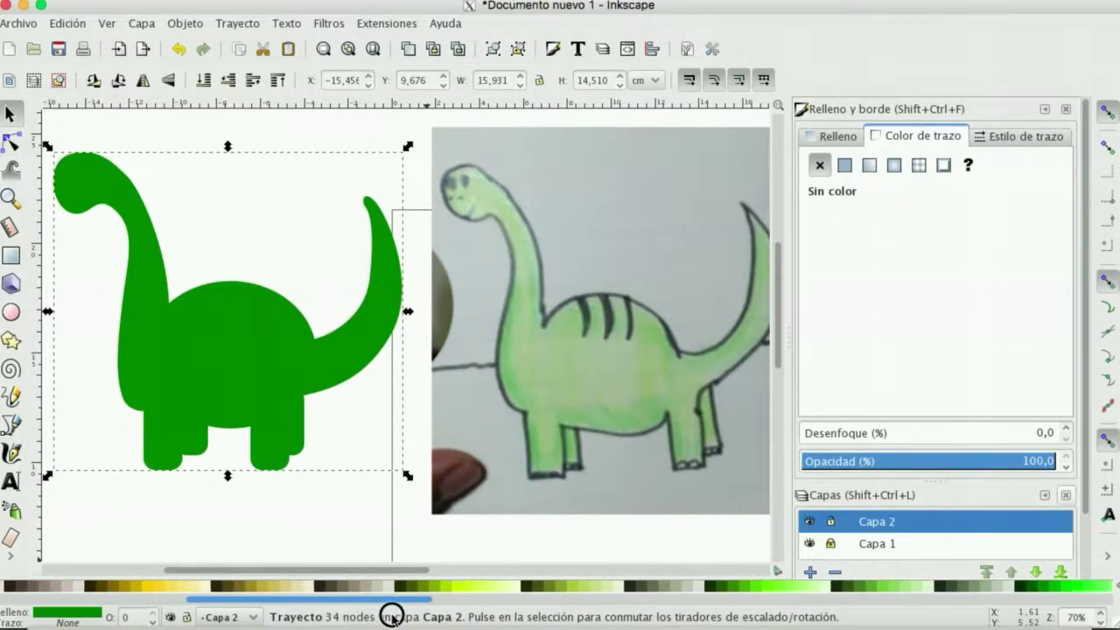
click(716, 586)
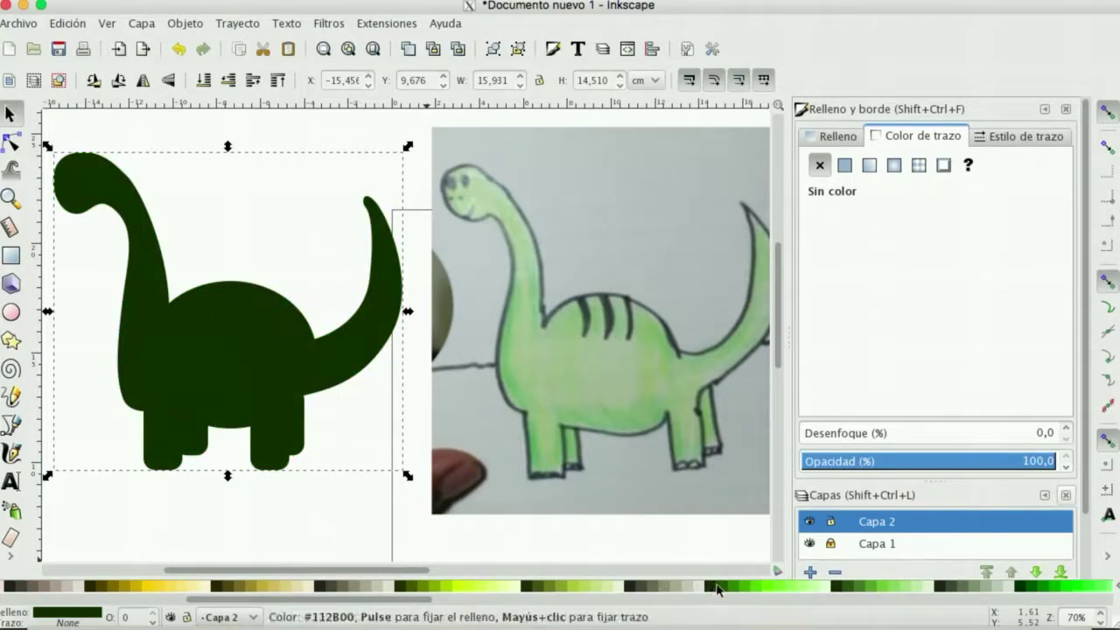
click(723, 586)
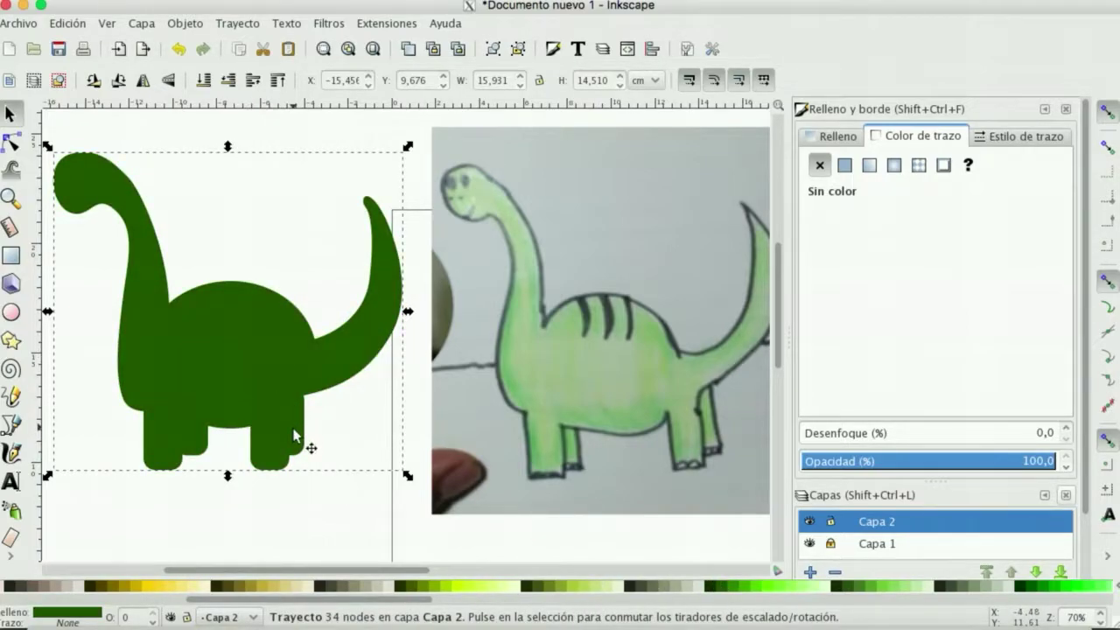
Step: Duplicate the dark green silhouette in place and fill the duplicate with bright green
key(ctrl)
ctrl+click(291, 429)
click(754, 592)
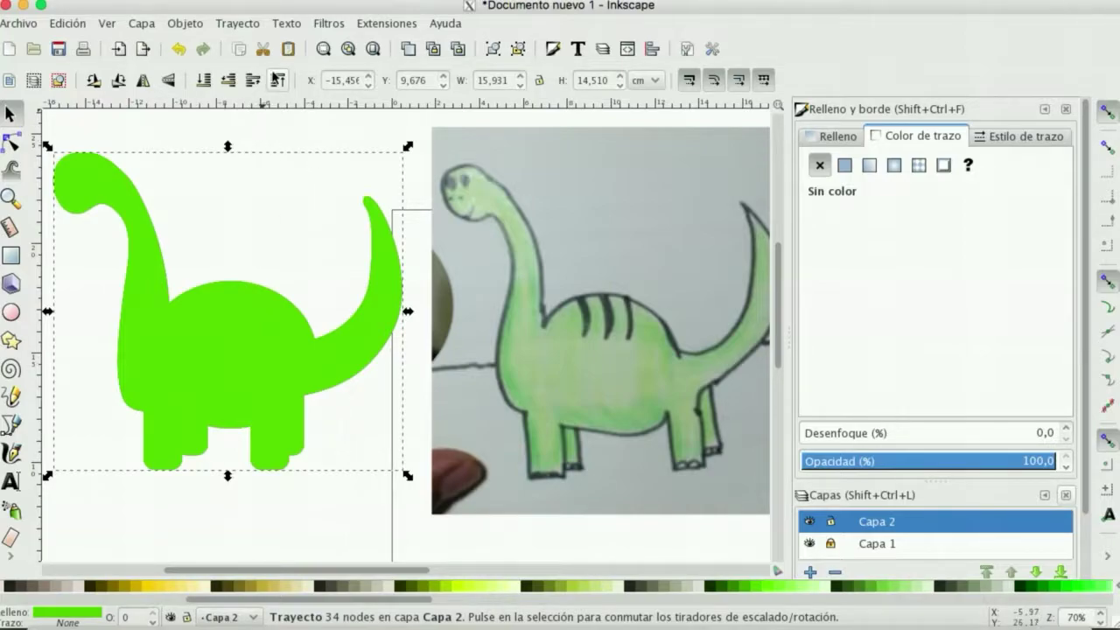
Step: Inset the bright green duplicate repeatedly until an even dark green border shows around it
click(224, 24)
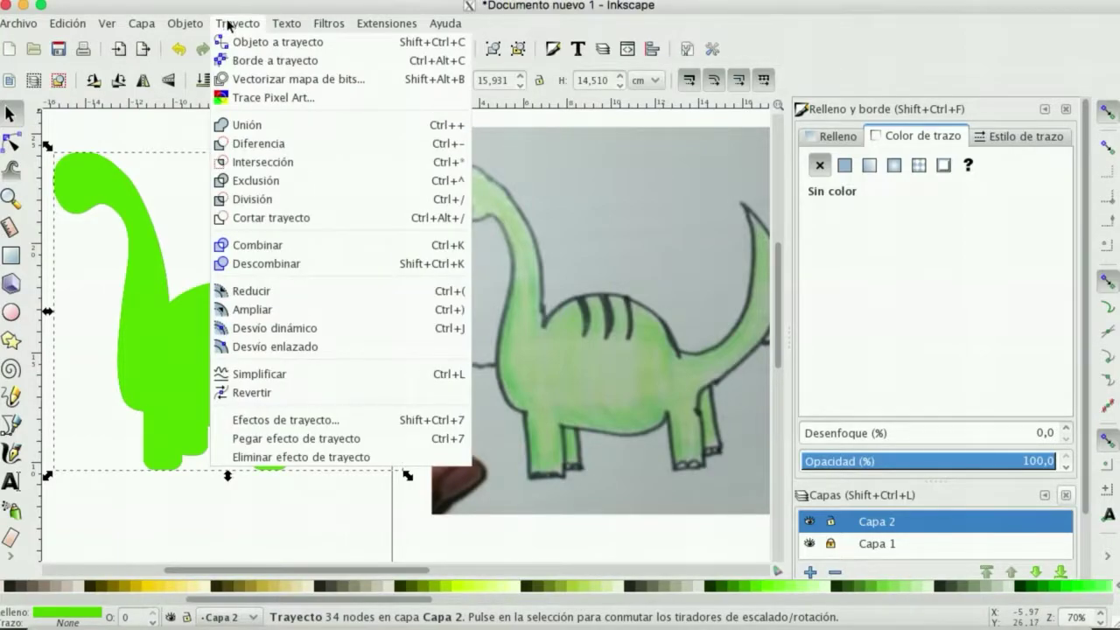
click(252, 294)
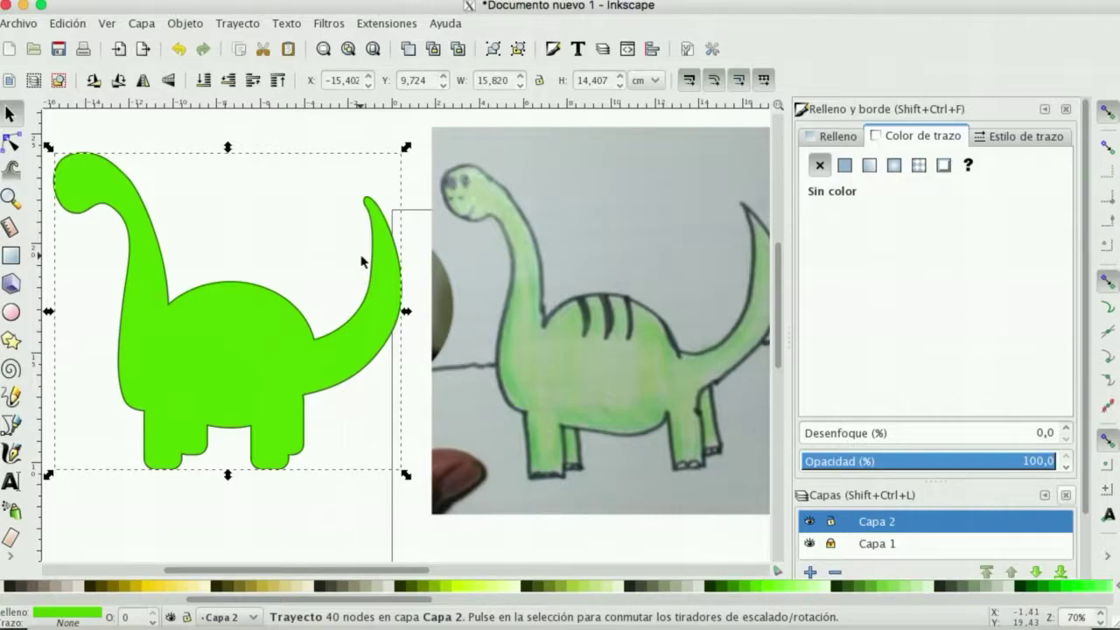
key(ctrl)
key(ctrl+l)
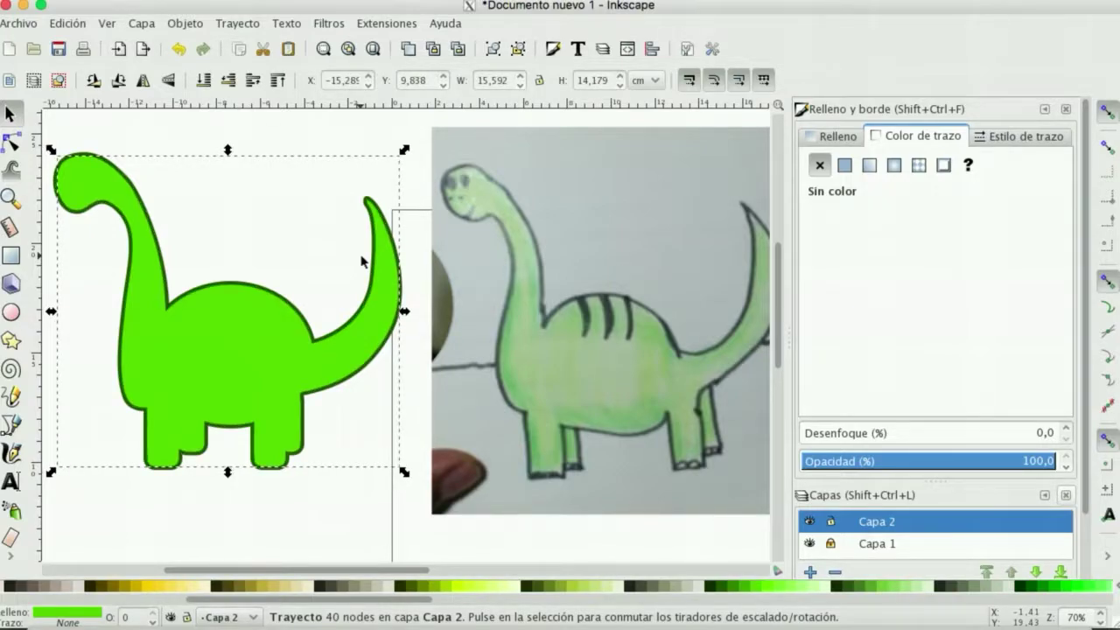
key(ctrl+l)
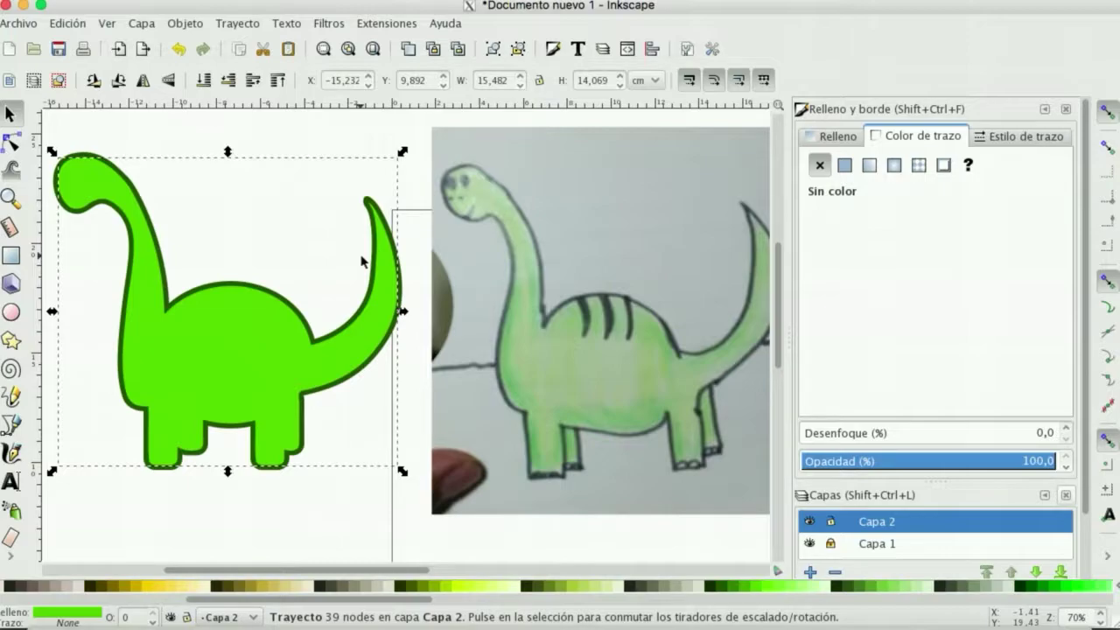
Step: Move the bright green shape down and away from the dark silhouette to show both layers, and undo the move
key(Escape)
drag(219, 317, 314, 441)
click(282, 359)
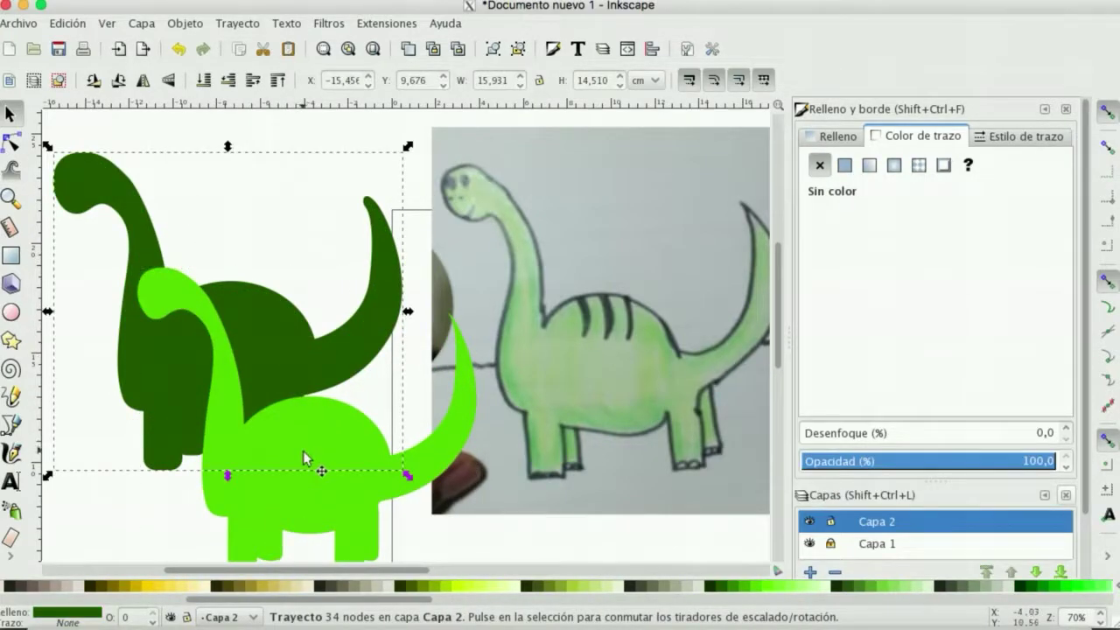
key(ctrl)
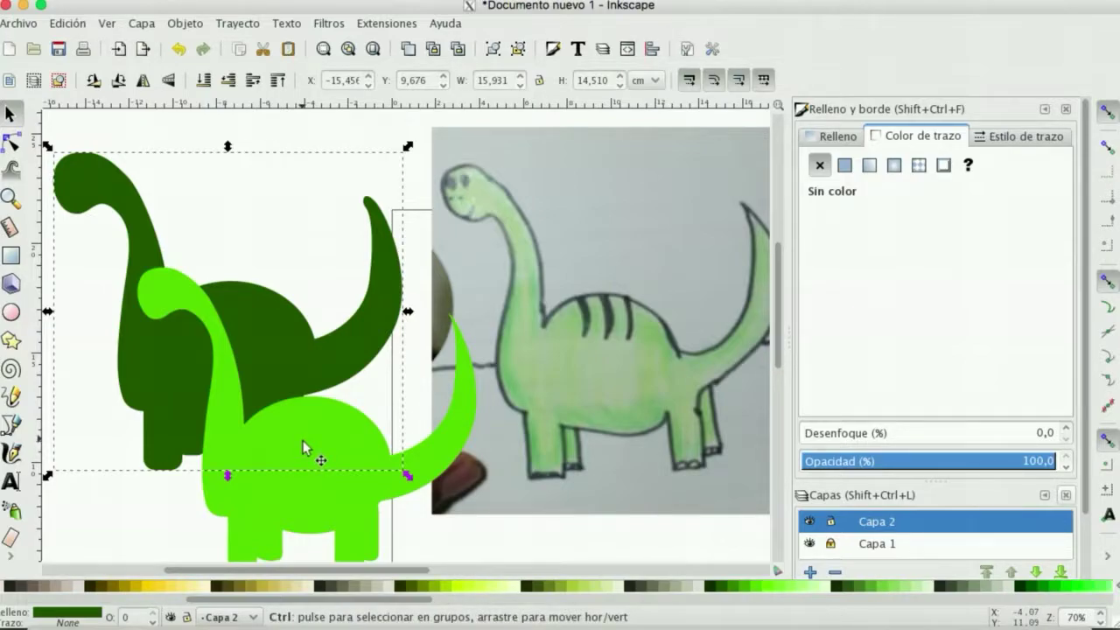
key(ctrl+z)
key(Escape)
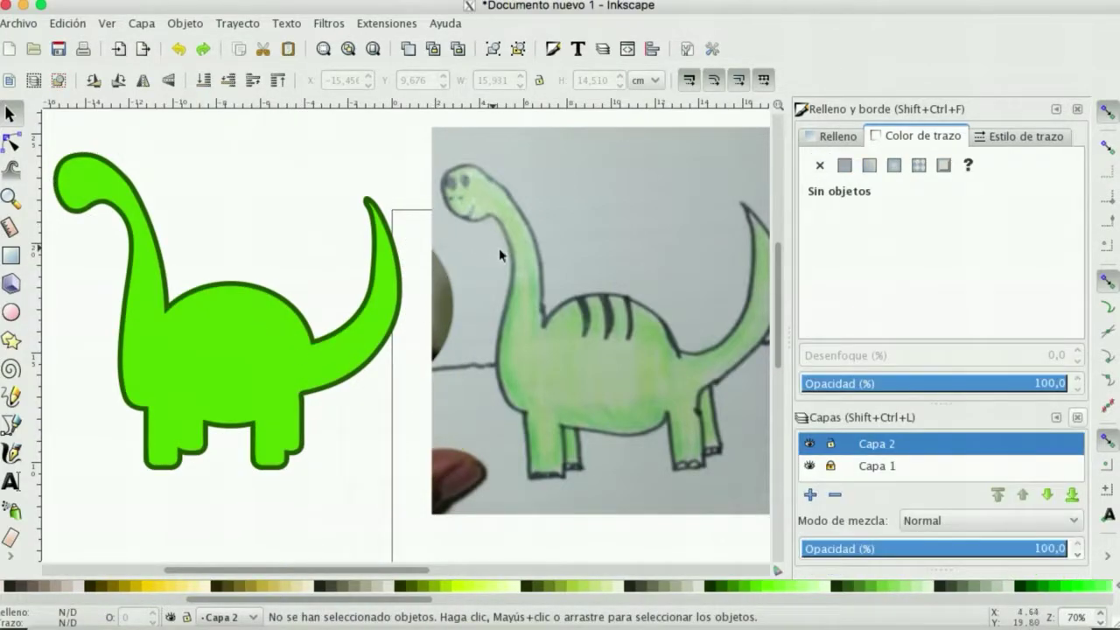
Step: Try a uniform stroke on the bright green shape, recolour it yellow, and remove the stroke again
click(299, 345)
click(842, 140)
click(906, 140)
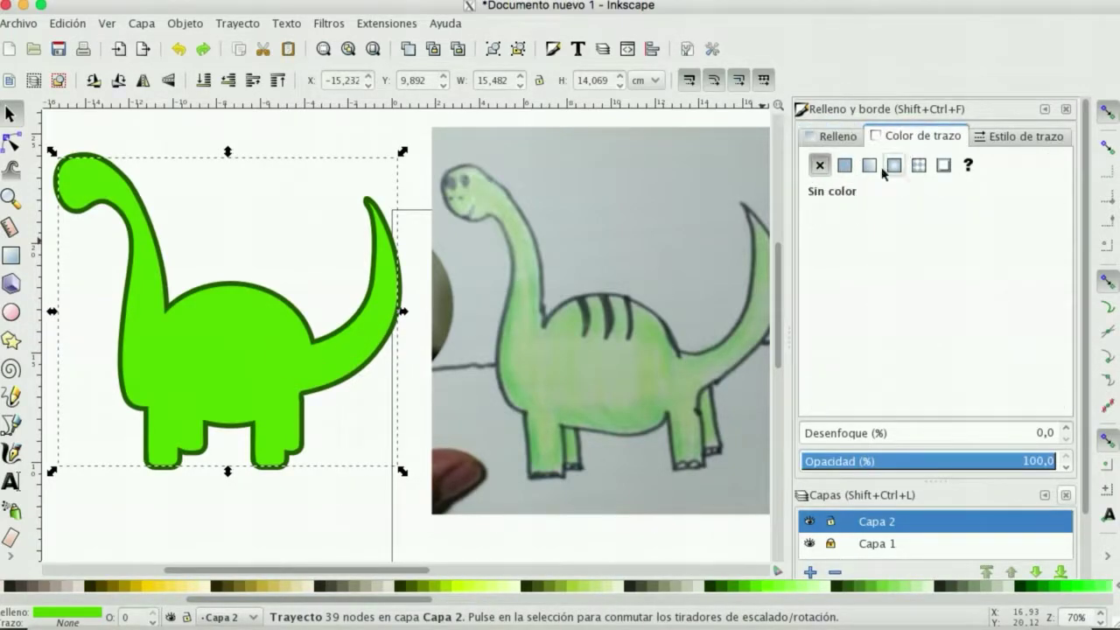
click(844, 167)
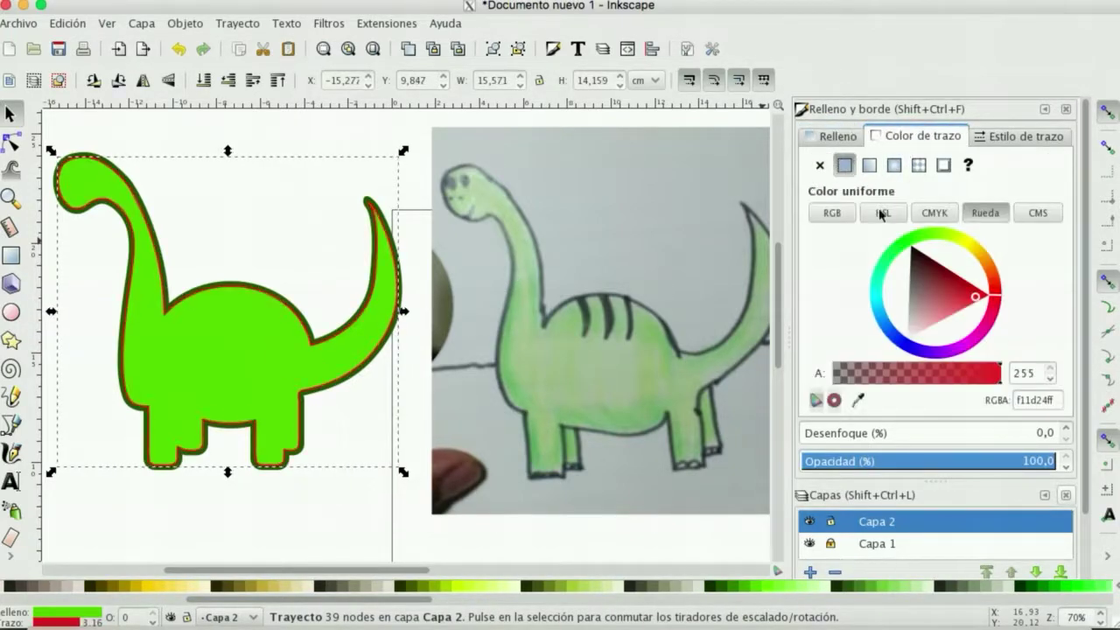
click(965, 243)
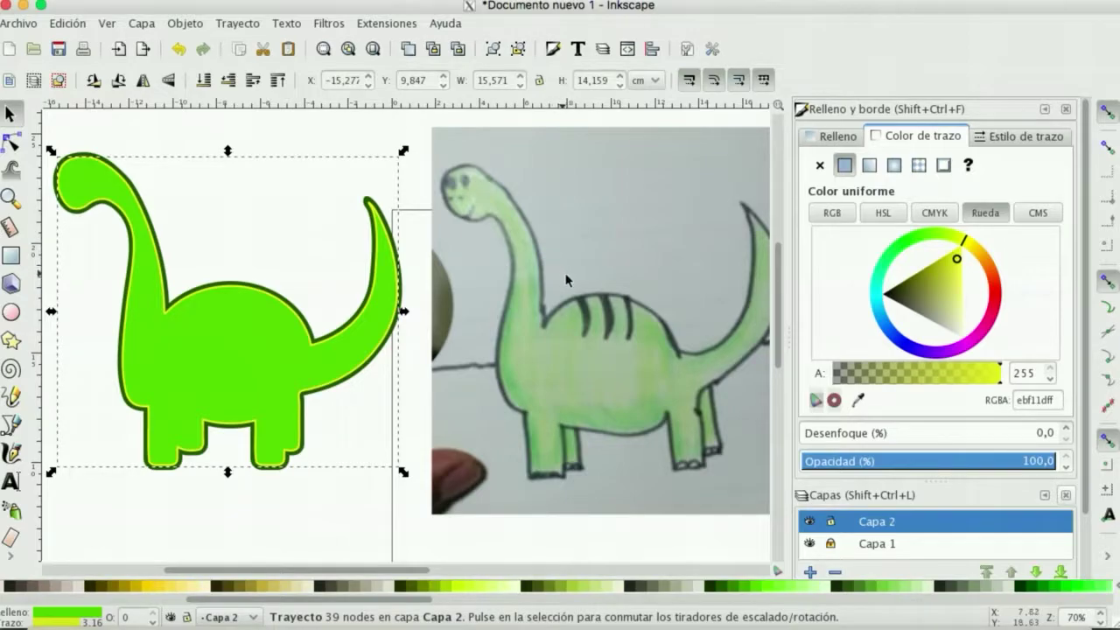
click(820, 165)
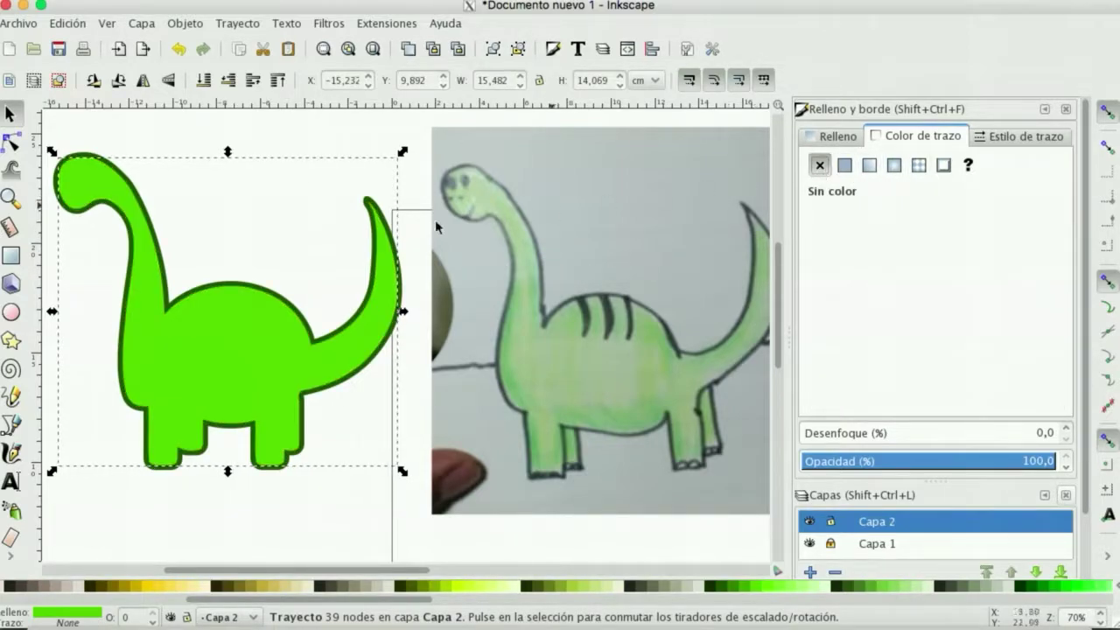
Step: Duplicate the bright green shape, inset the duplicate several times, fill it with yellow-green, and deselect it
click(272, 360)
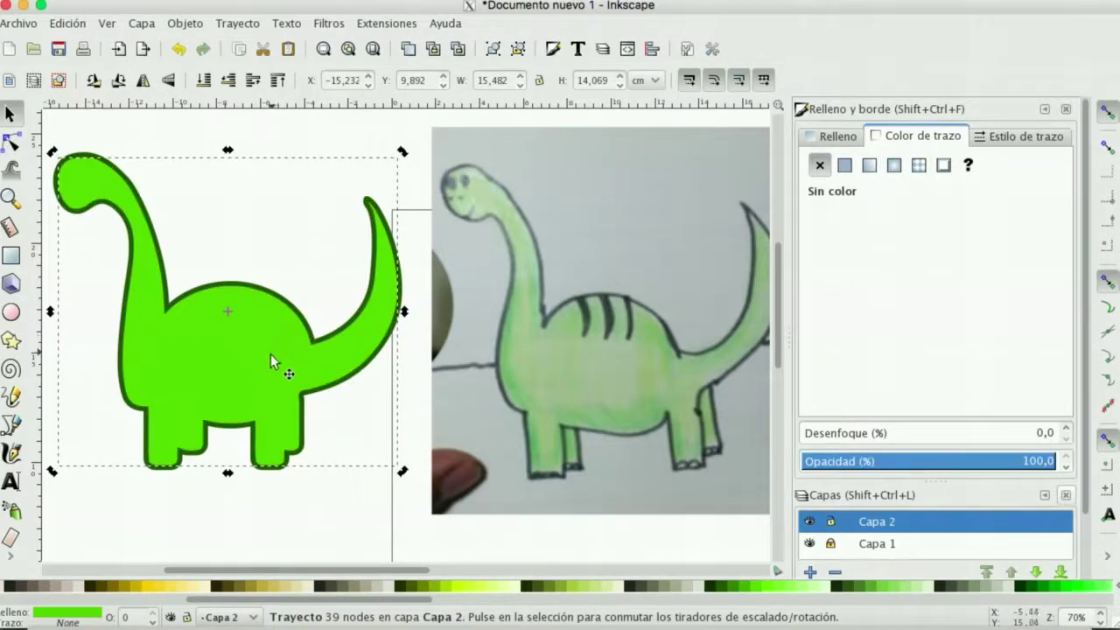
key(ctrl)
ctrl+click(240, 322)
key(ctrl+l)
key(ctrl+l)
click(447, 586)
click(225, 240)
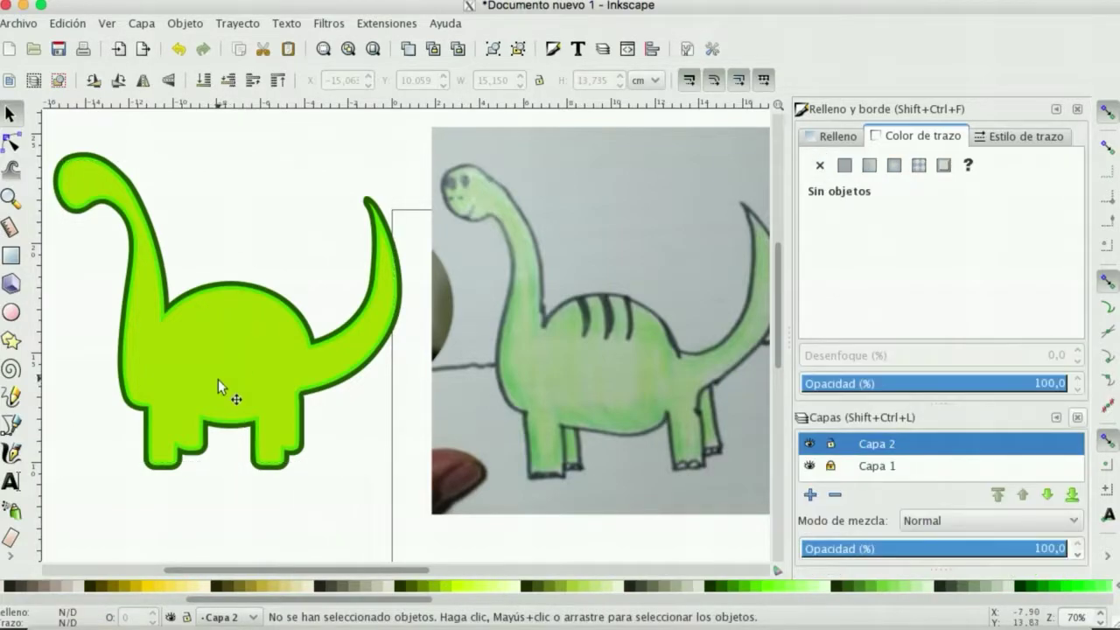
Step: Move the yellow-green and bright green shapes apart to show the stacked layers, and undo both moves
drag(220, 387, 271, 477)
click(291, 401)
click(266, 360)
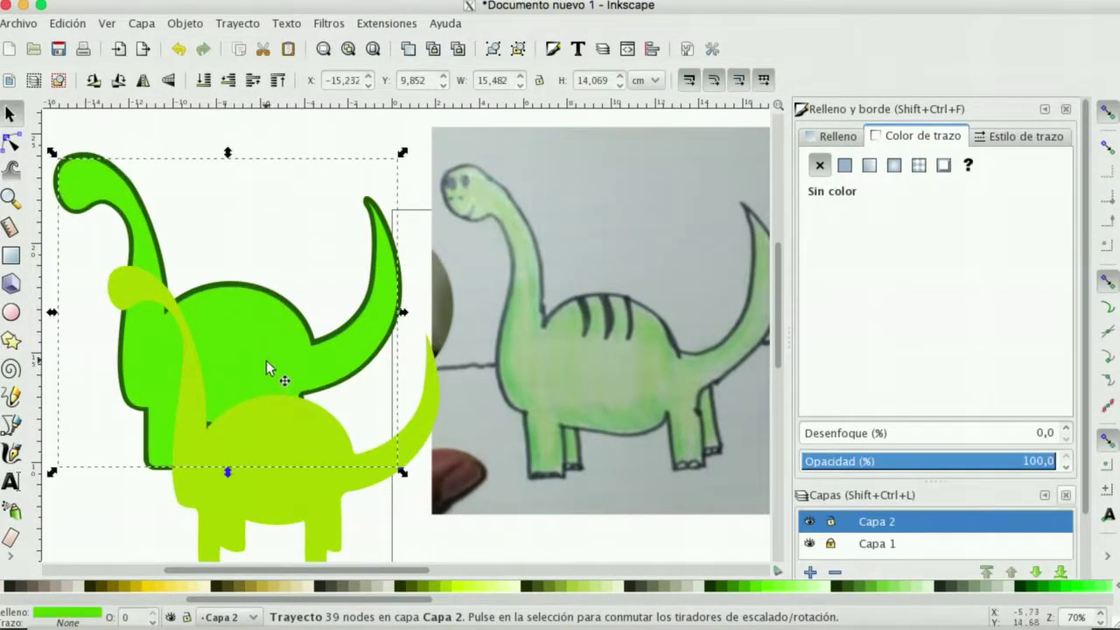
drag(268, 360, 259, 291)
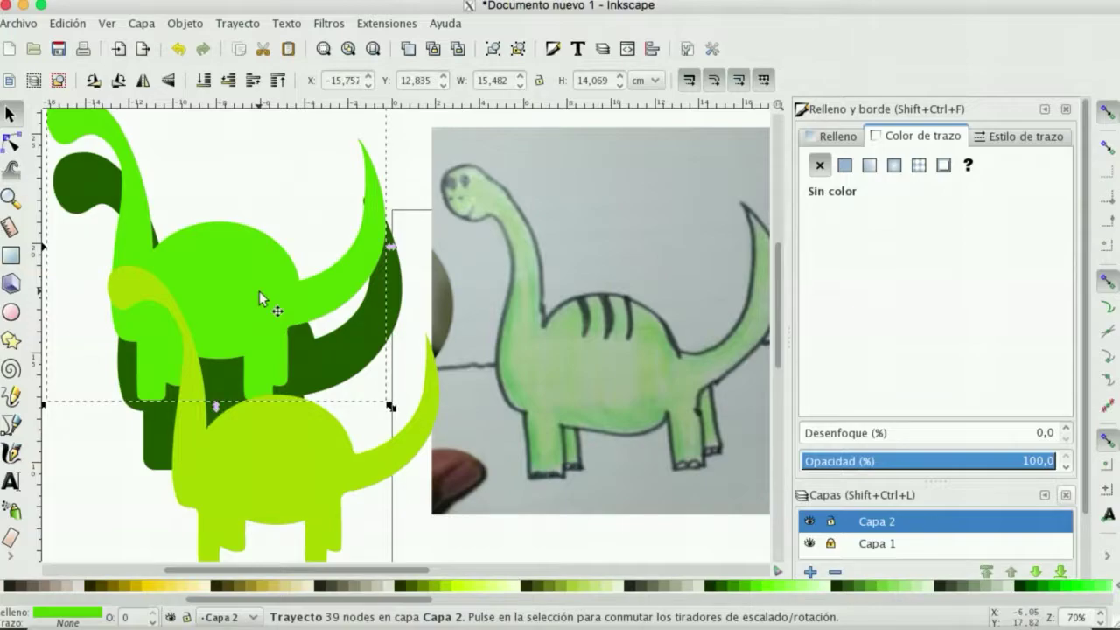
key(ctrl+z)
key(ctrl+z)
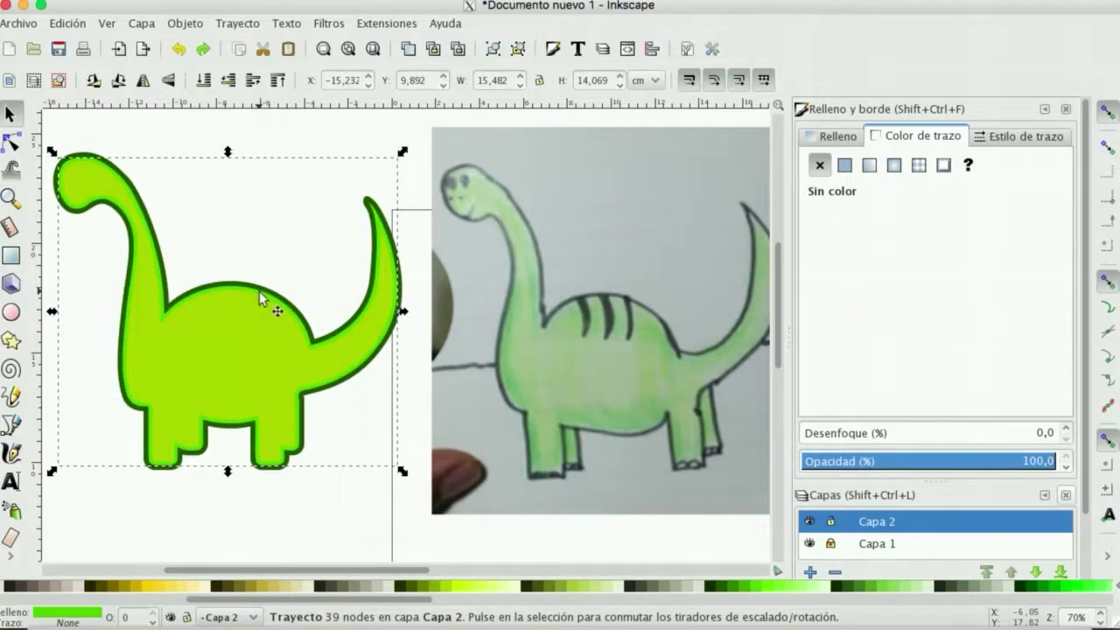
Step: Delete the innermost yellow-green dinosaur shape
click(249, 230)
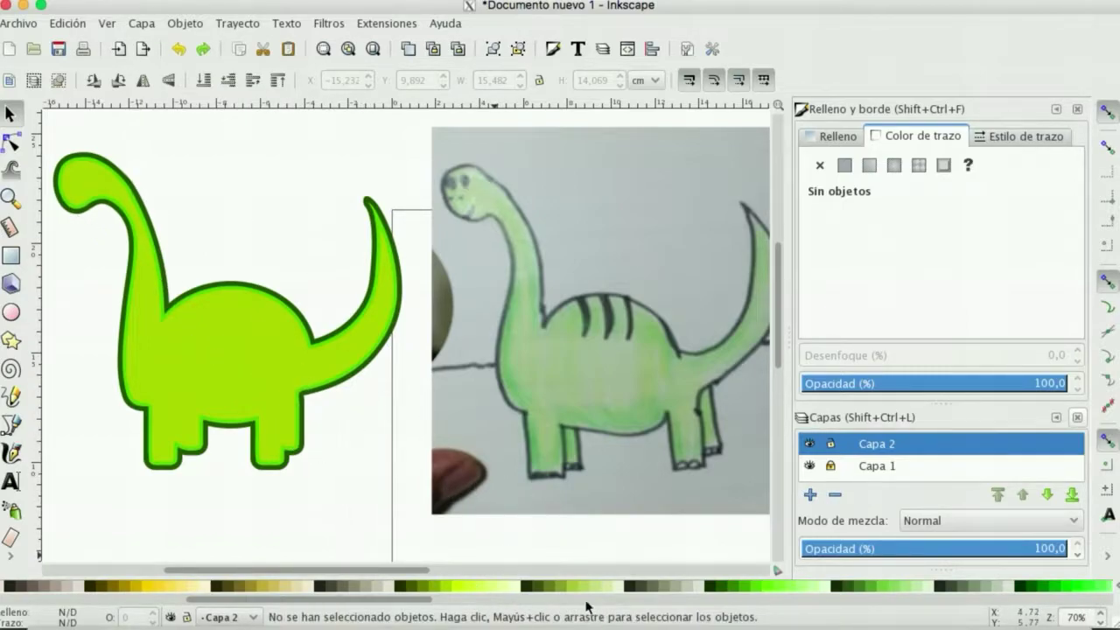
click(266, 382)
key(Delete)
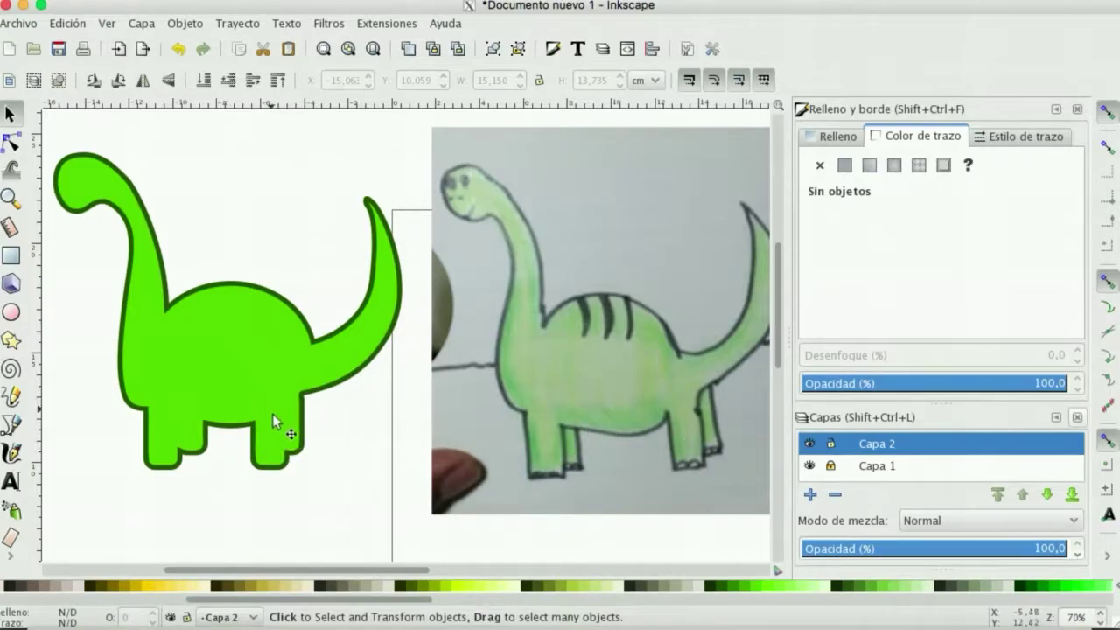
Step: Add a node at the notch between the bright shape's two front legs and pull its upper handle far up into the body
click(11, 198)
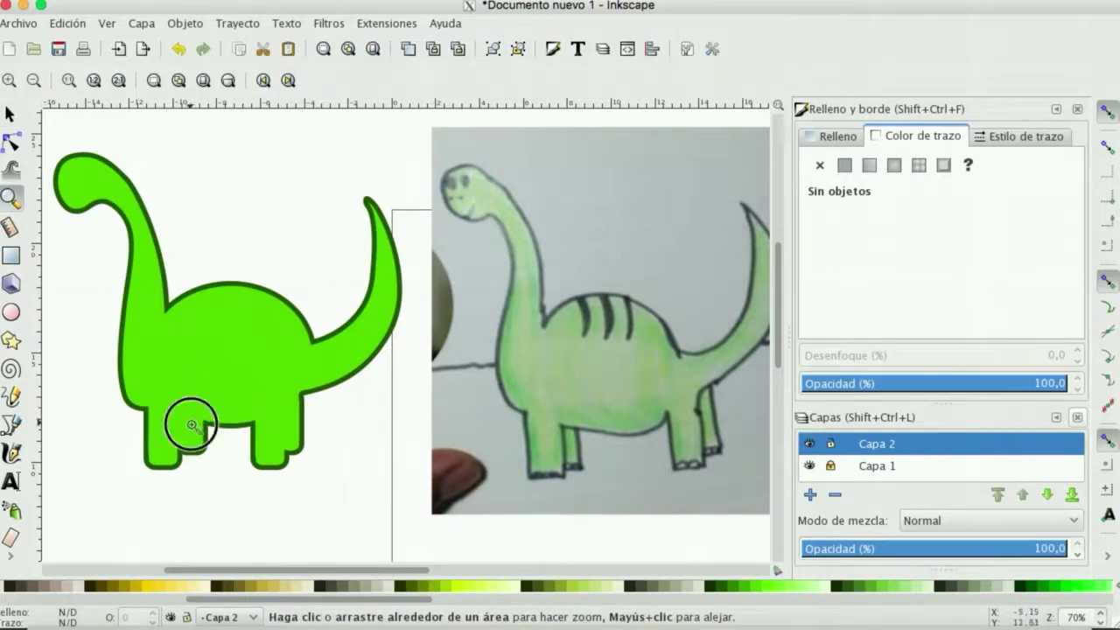
click(184, 433)
click(162, 461)
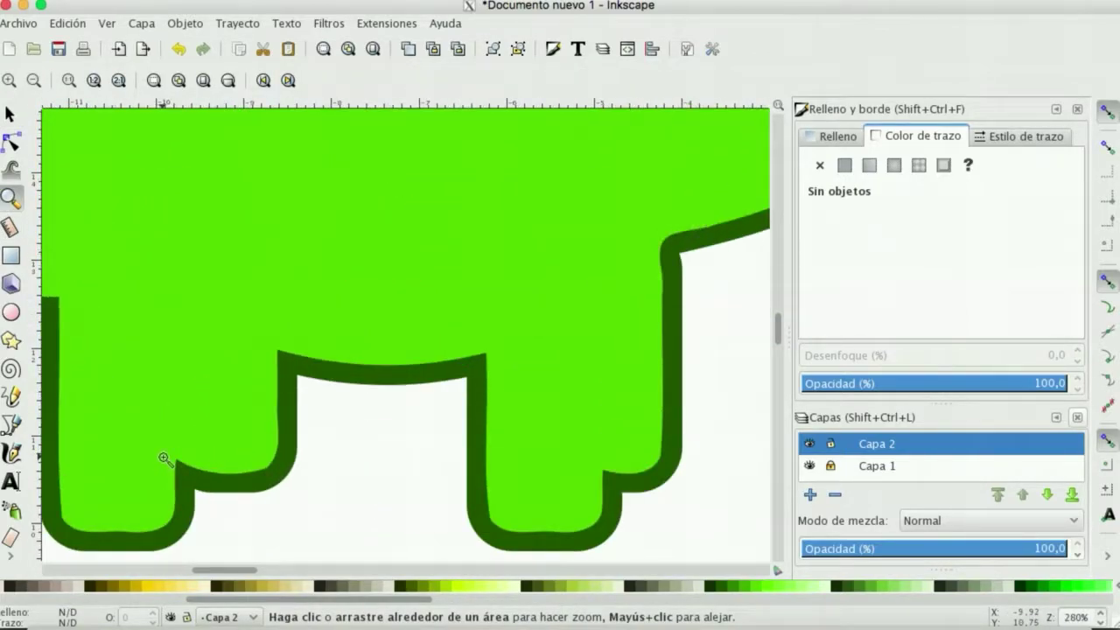
click(11, 142)
click(182, 466)
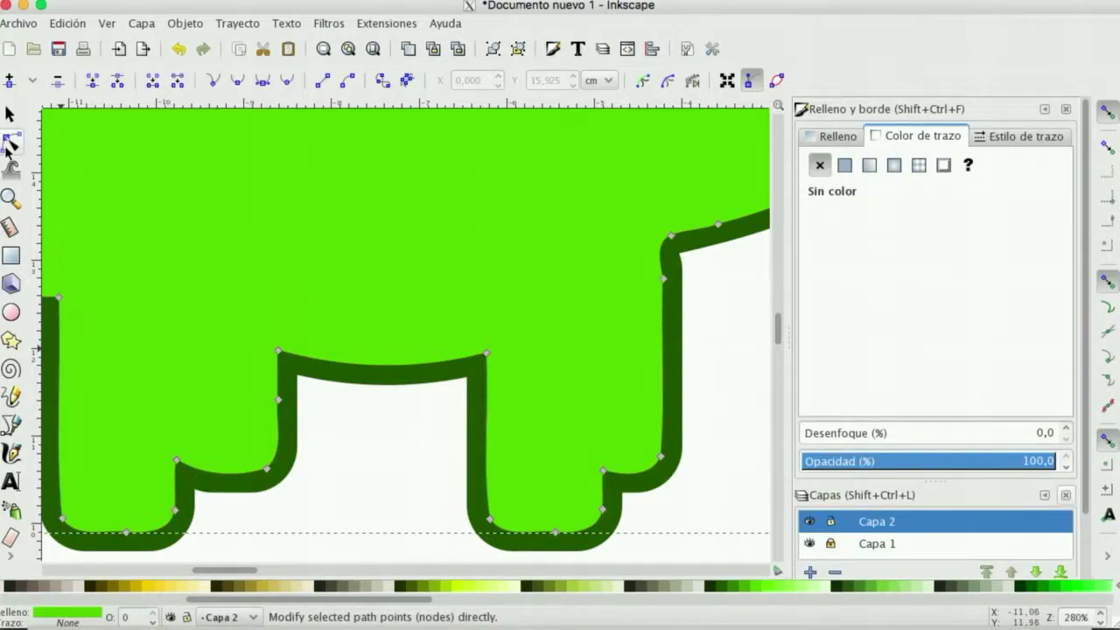
click(180, 463)
drag(183, 461, 178, 239)
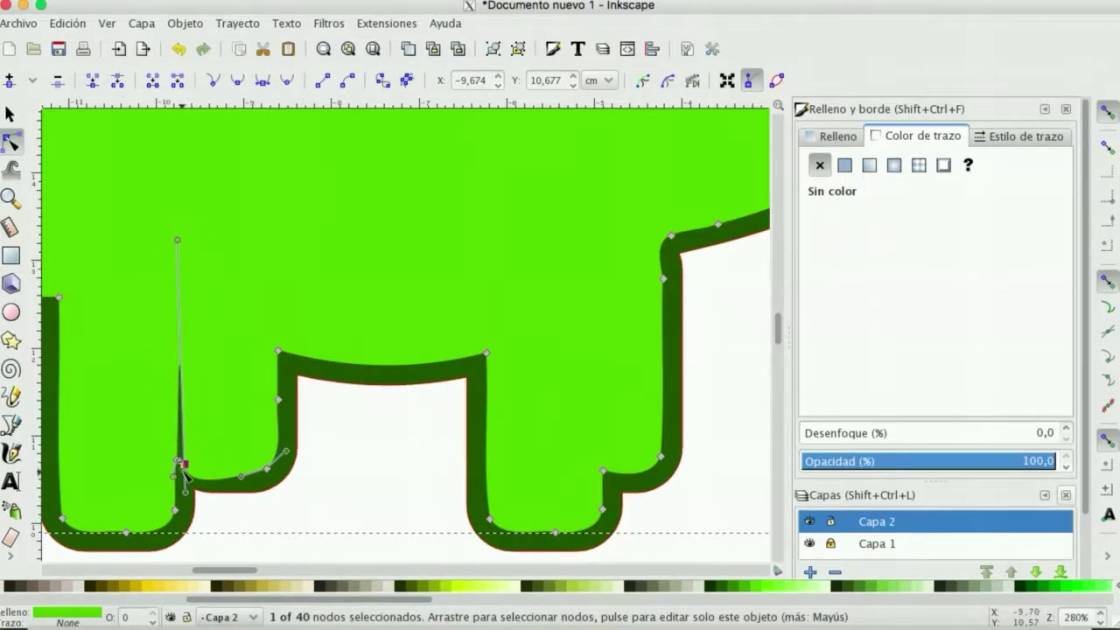
Step: Raise the neighbouring notch node about 0.88 cm, adjust the handles to lengthen the dark line between the front legs, and deselect the shape
drag(176, 448, 174, 382)
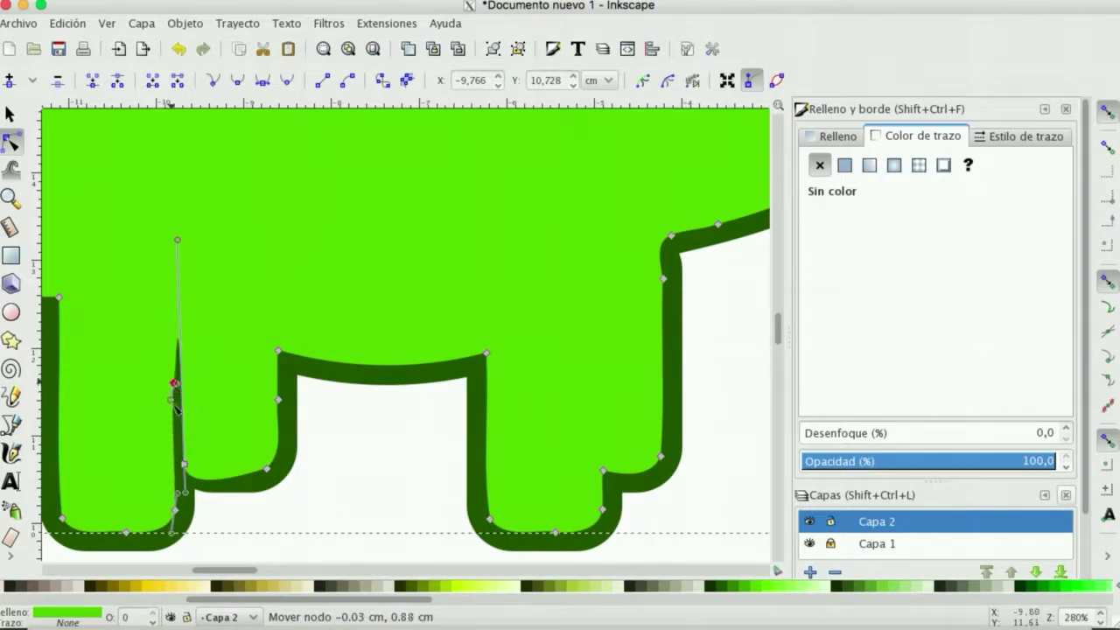
drag(178, 238, 184, 194)
drag(172, 399, 177, 402)
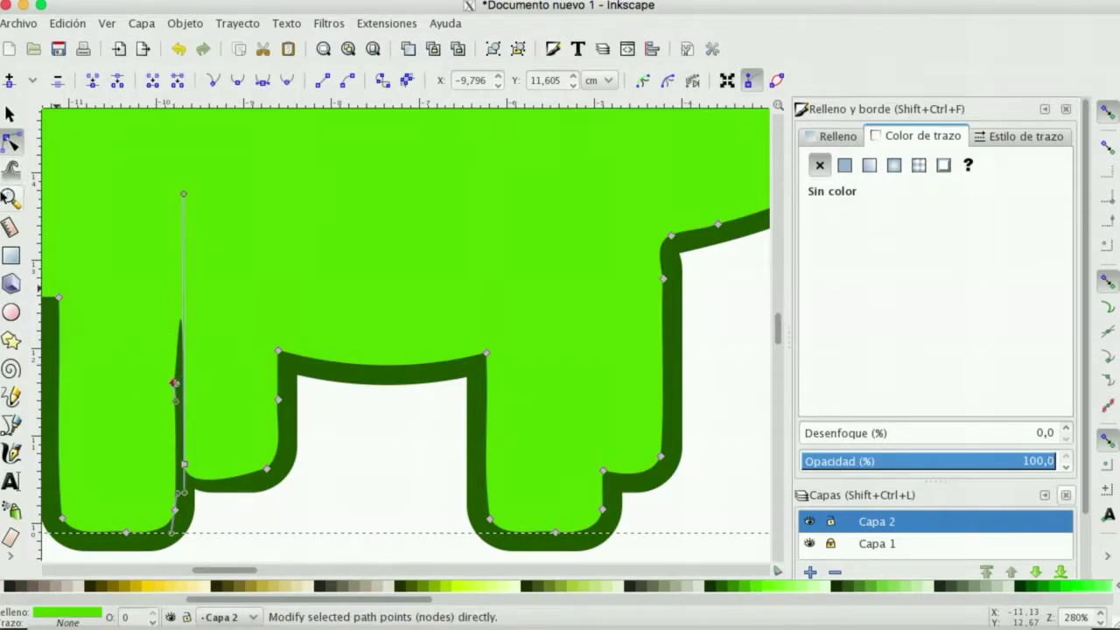
click(10, 197)
click(35, 81)
click(35, 80)
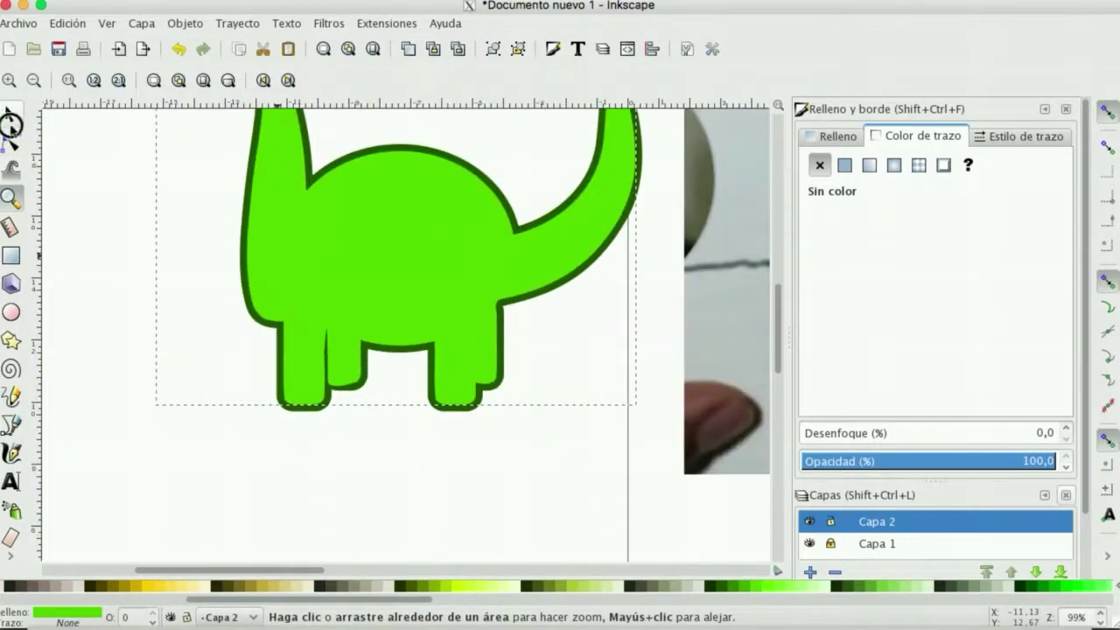
click(11, 114)
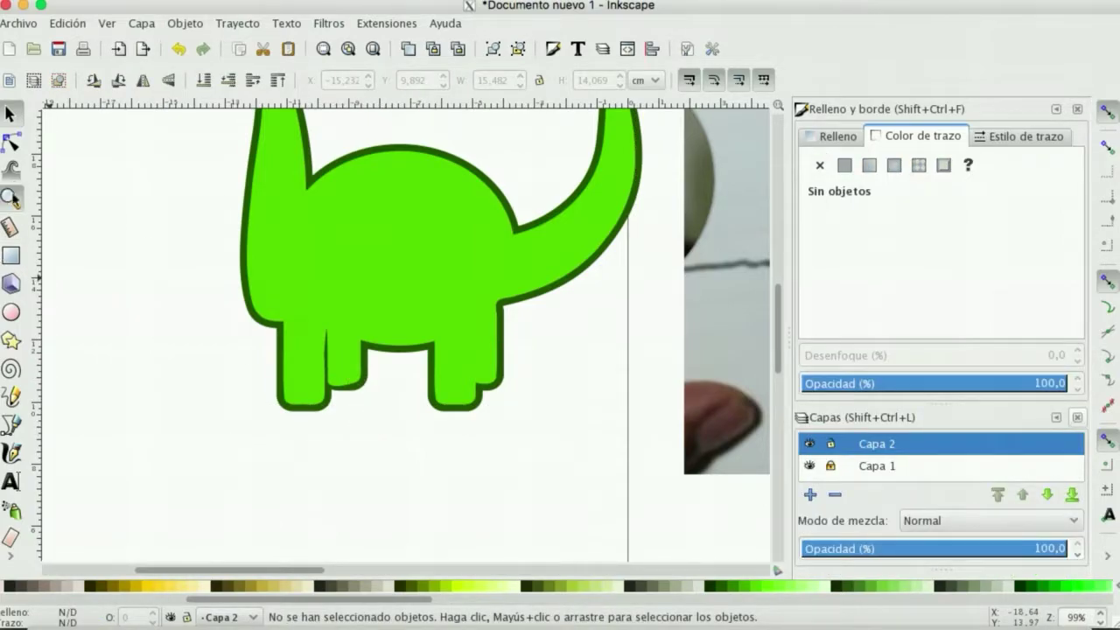
Step: Reshape the bright shape's second front leg by adjusting its lower corner node and moving its outer side node about 0.09 cm outward
click(11, 198)
click(325, 370)
click(325, 370)
click(325, 370)
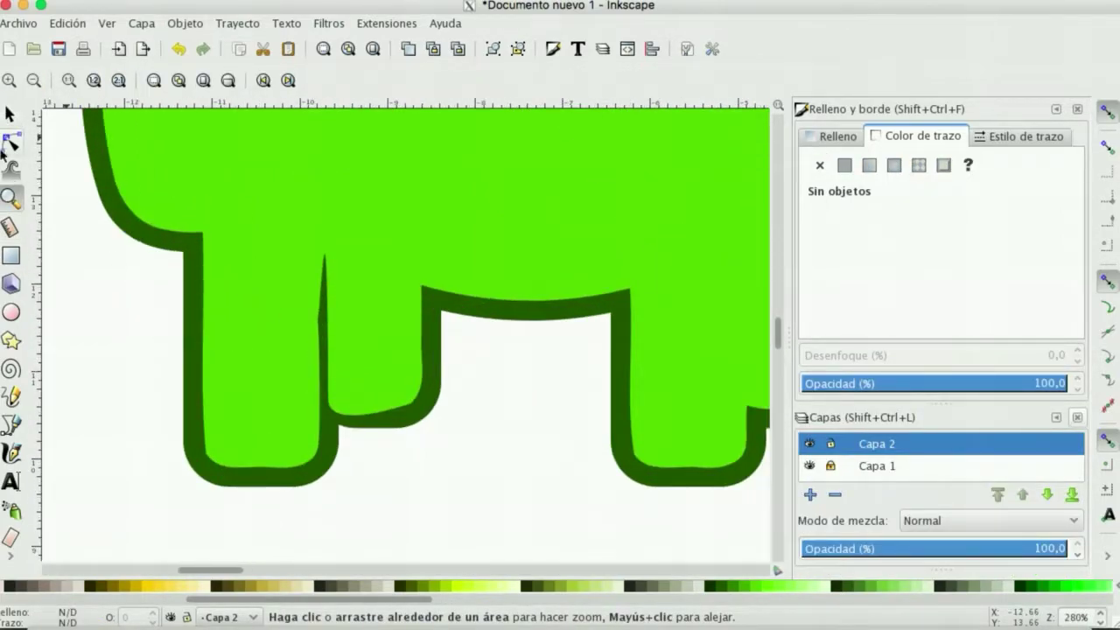
click(11, 142)
click(408, 379)
click(411, 407)
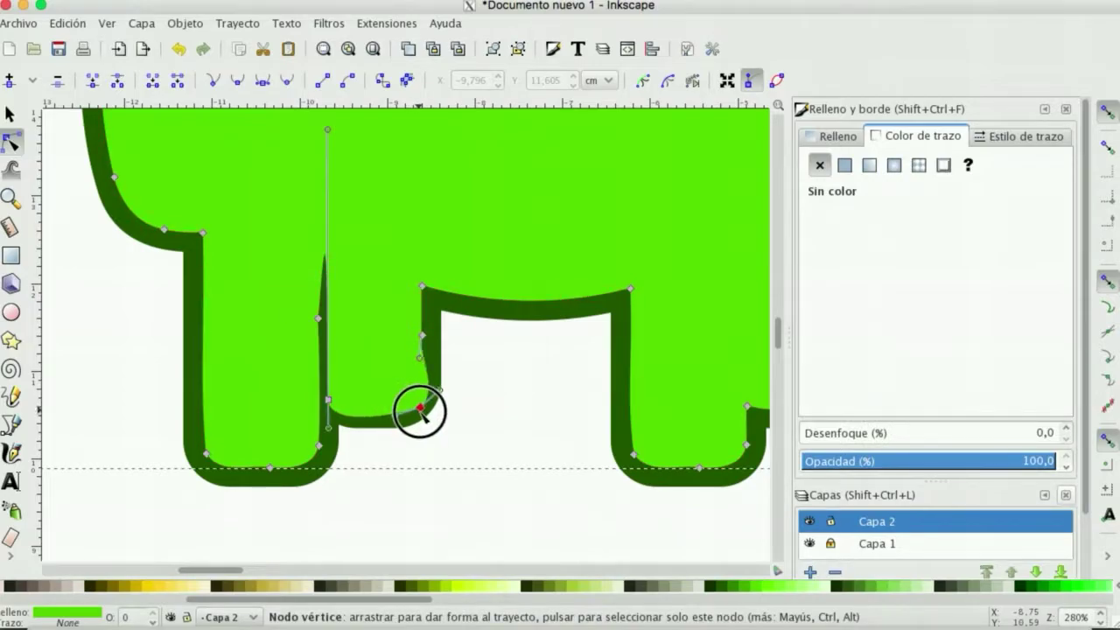
drag(426, 336, 430, 339)
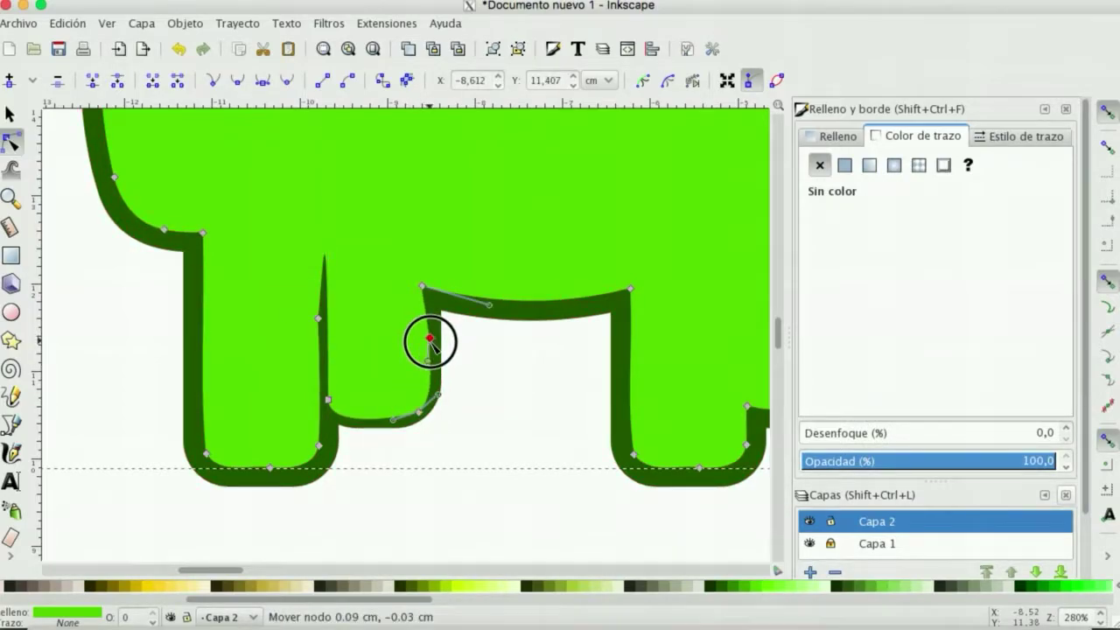
Step: Add a node near the tip of the dark line between the front legs and raise it to lengthen the line
click(322, 287)
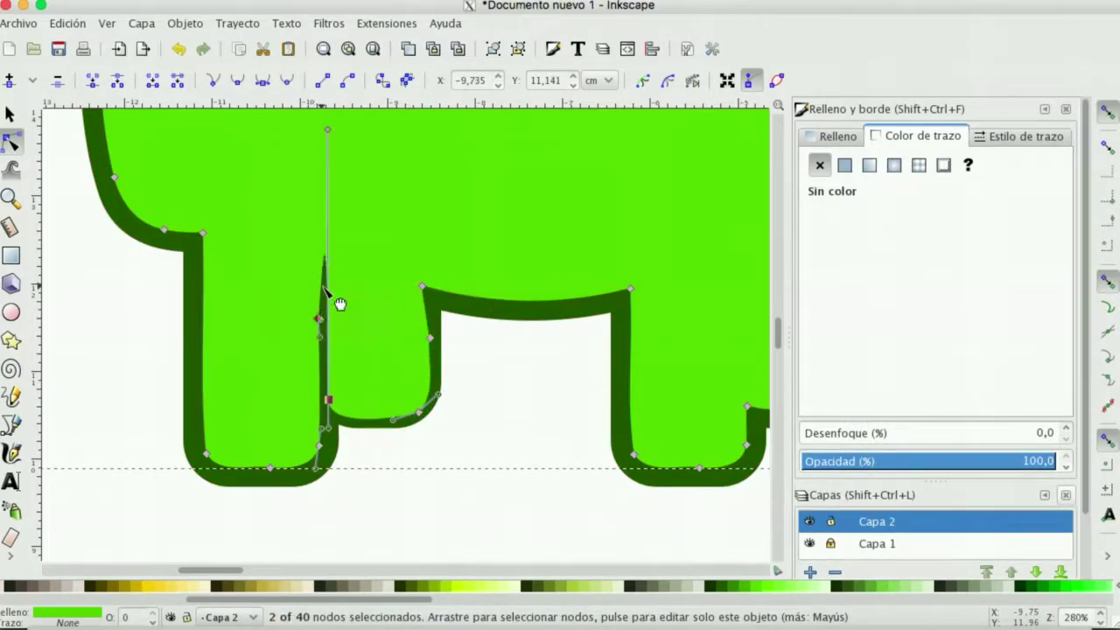
drag(322, 287, 321, 259)
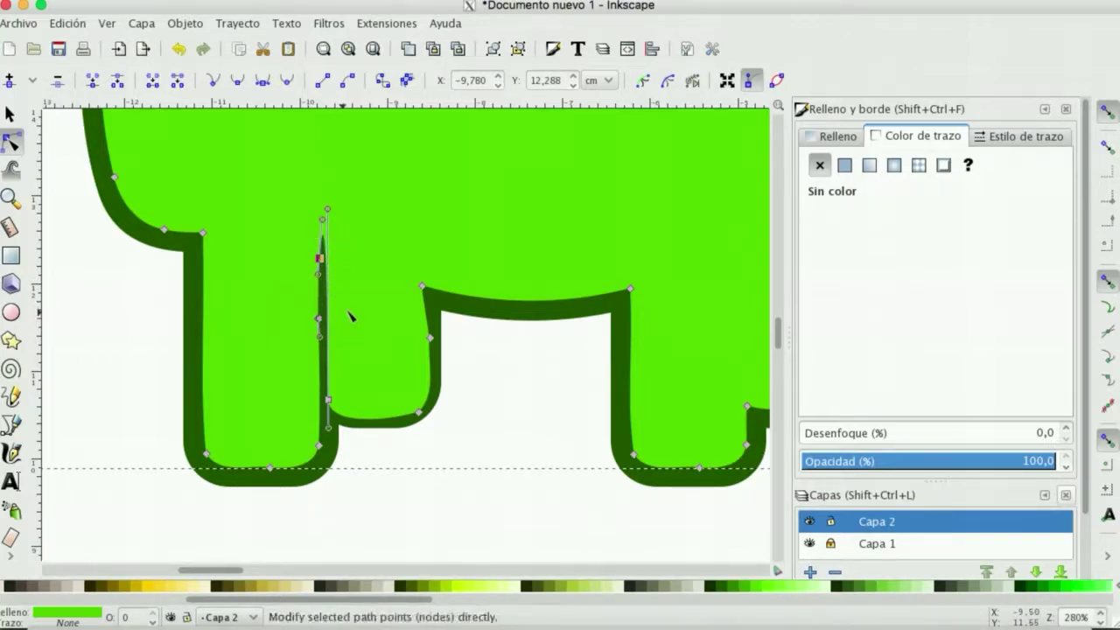
click(325, 219)
key(Delete)
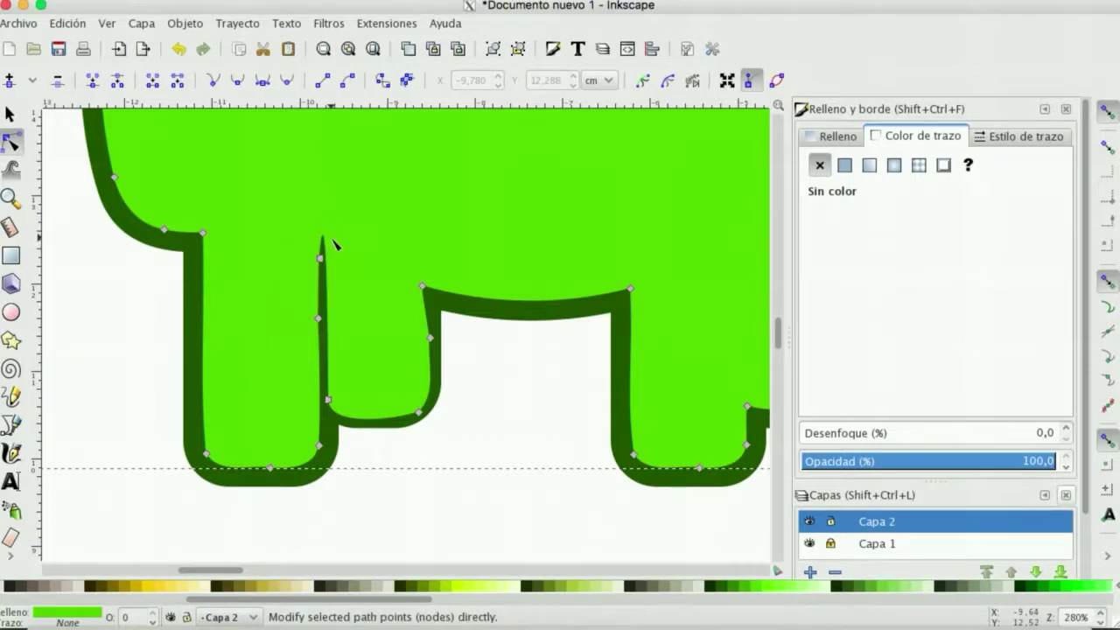
Step: Add another node on the opposite side of the dark line's tip, lower it slightly, and deselect the shape
click(325, 252)
click(328, 263)
drag(329, 263, 327, 275)
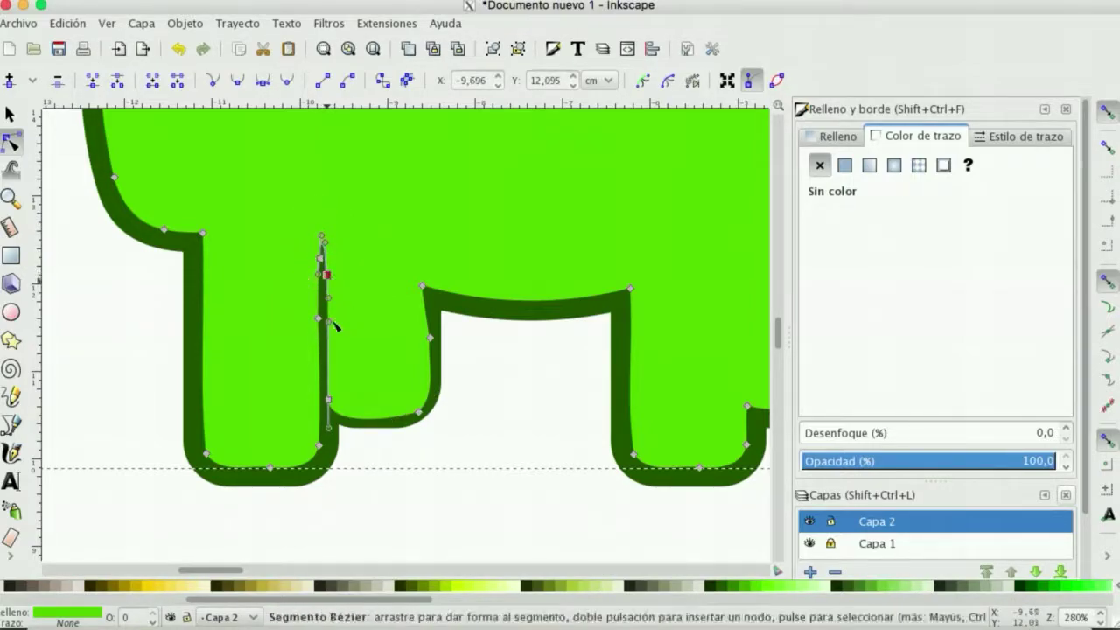
key(s)
click(62, 192)
click(408, 338)
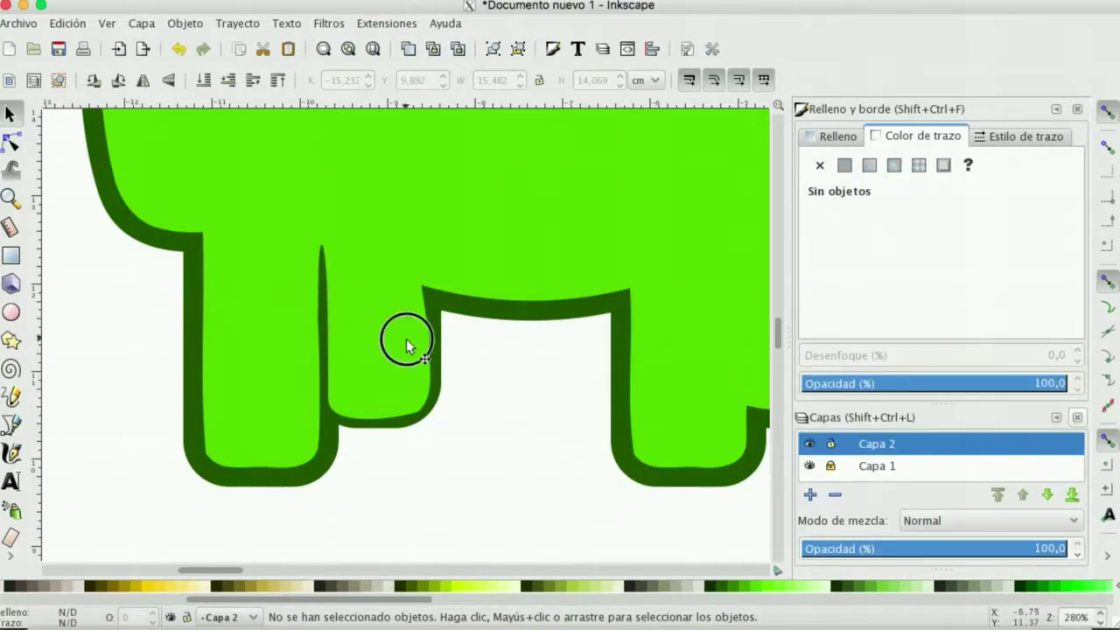
Step: Shift the corner node where the second front leg meets the belly slightly outward and lower the node at the dark line's tip
key(n)
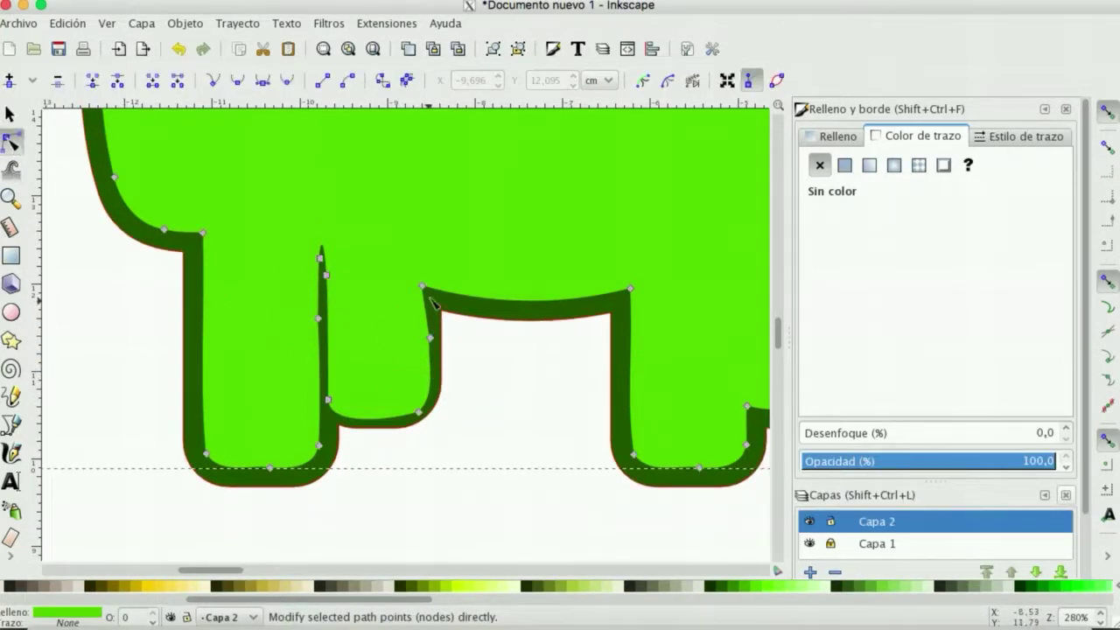
drag(425, 288, 428, 293)
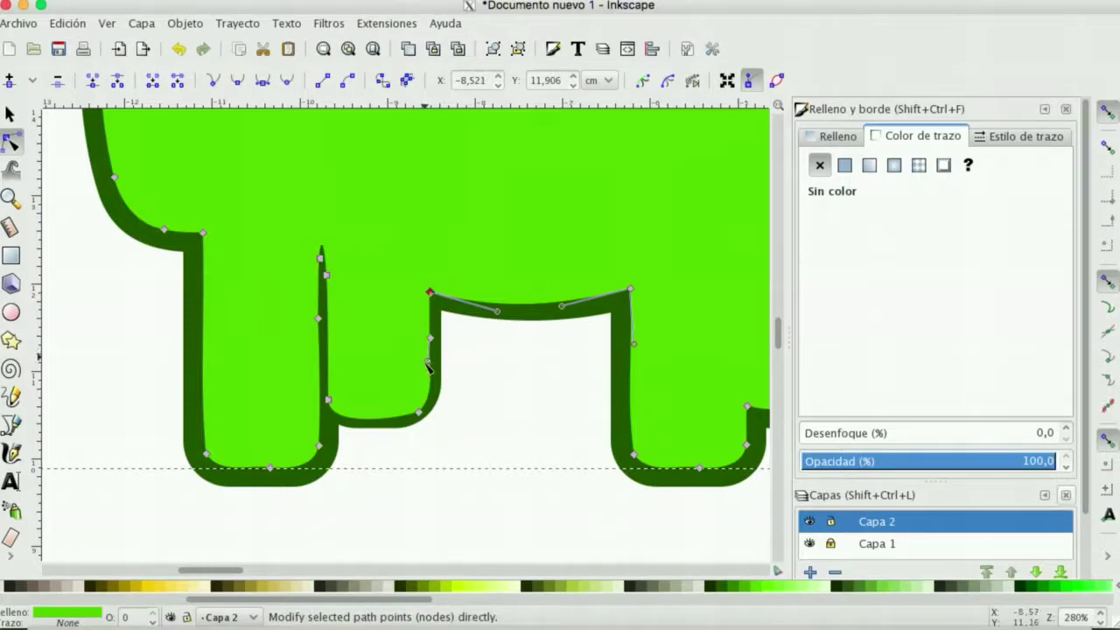
drag(320, 258, 321, 275)
click(137, 276)
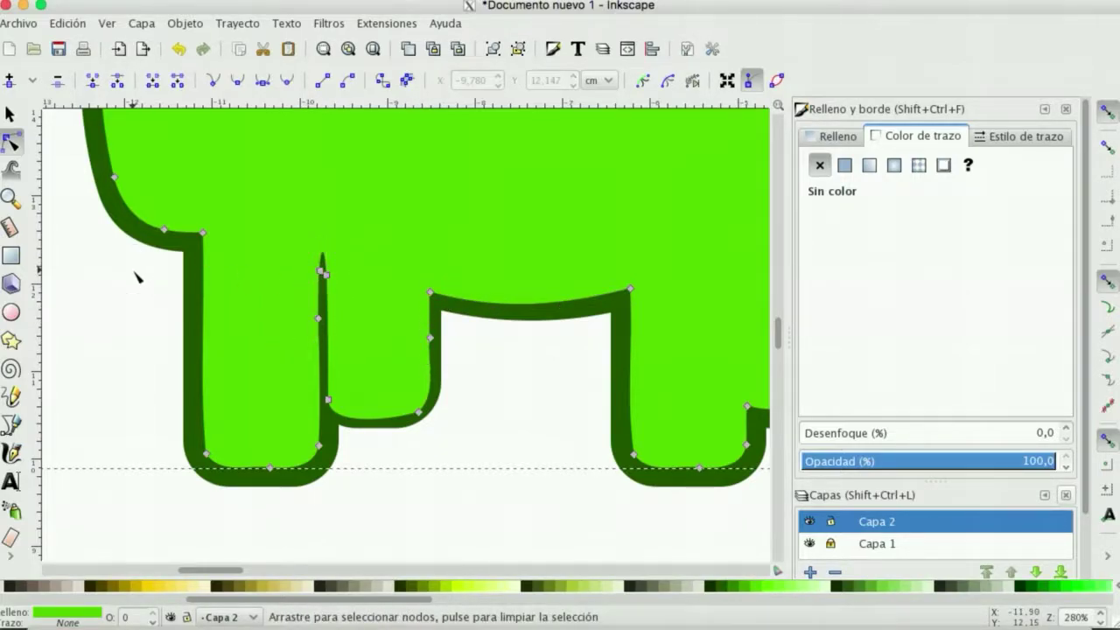
Step: Add nodes on the belly edge beside the second front leg and pull them up into the body above that leg
click(444, 298)
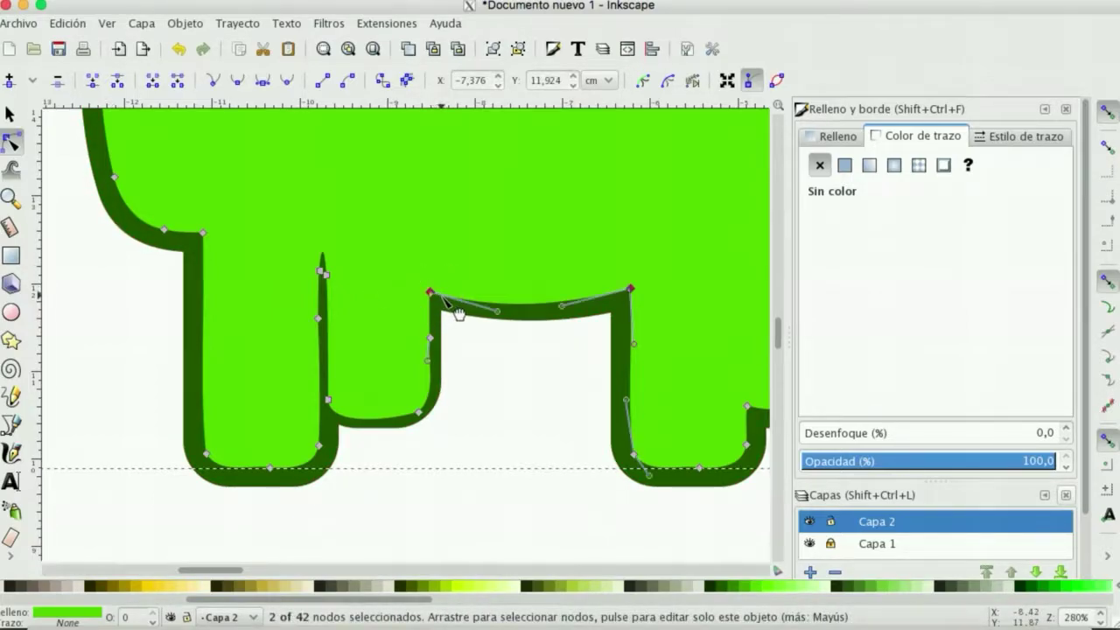
double_click(442, 296)
drag(454, 300, 366, 234)
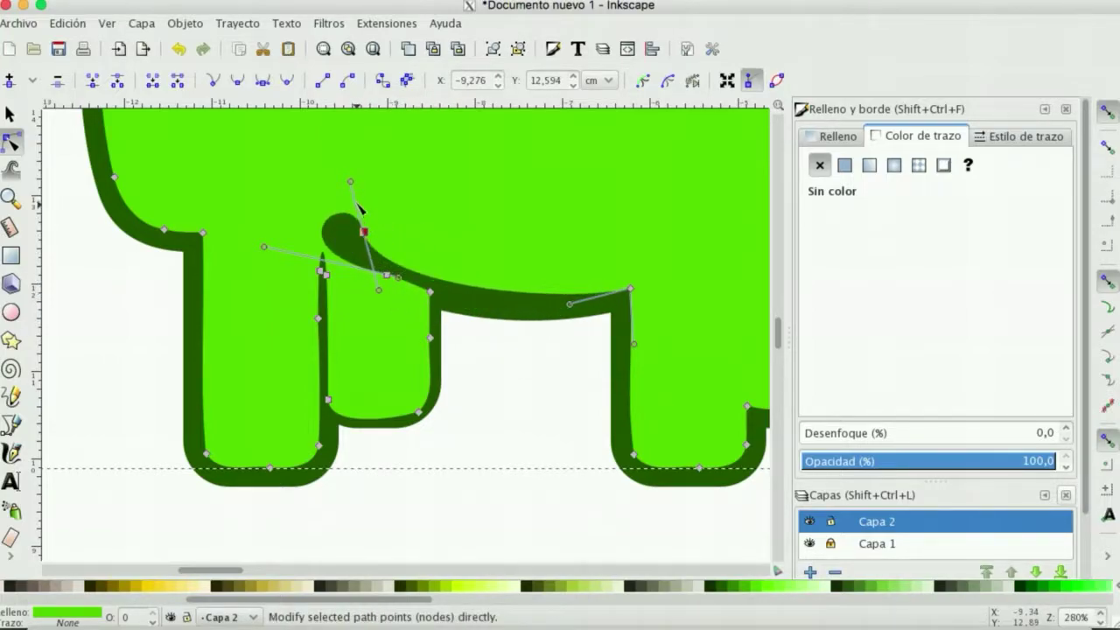
Step: Adjust the new nodes and their handles to form a thin tapered dark line across the top of the second front leg
drag(350, 183, 397, 272)
drag(264, 246, 273, 244)
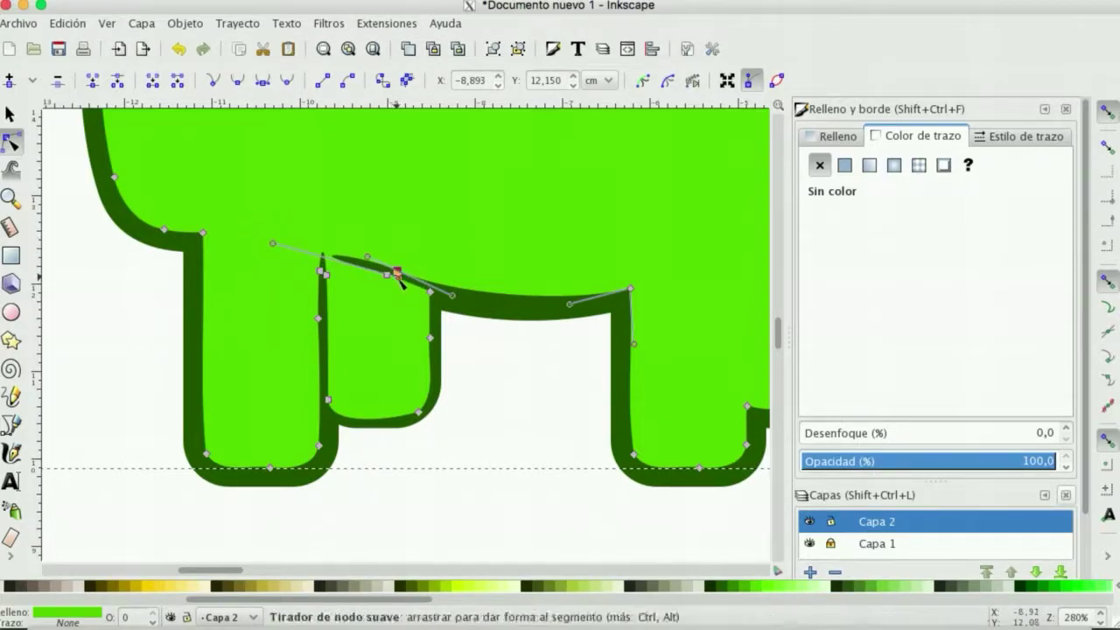
drag(395, 274, 370, 264)
drag(451, 296, 429, 286)
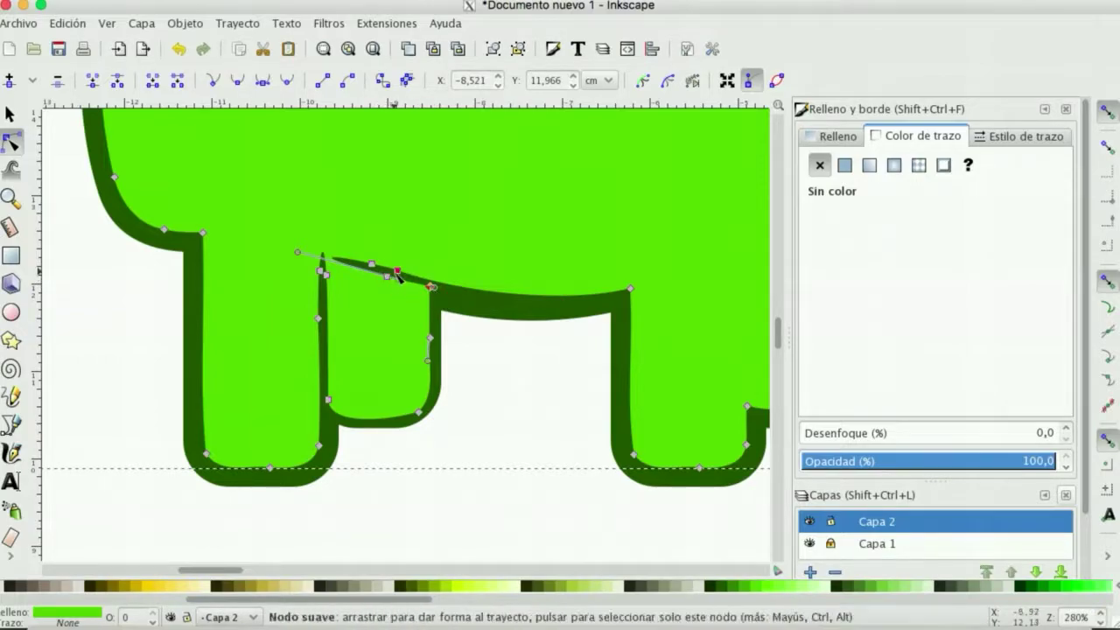
click(373, 266)
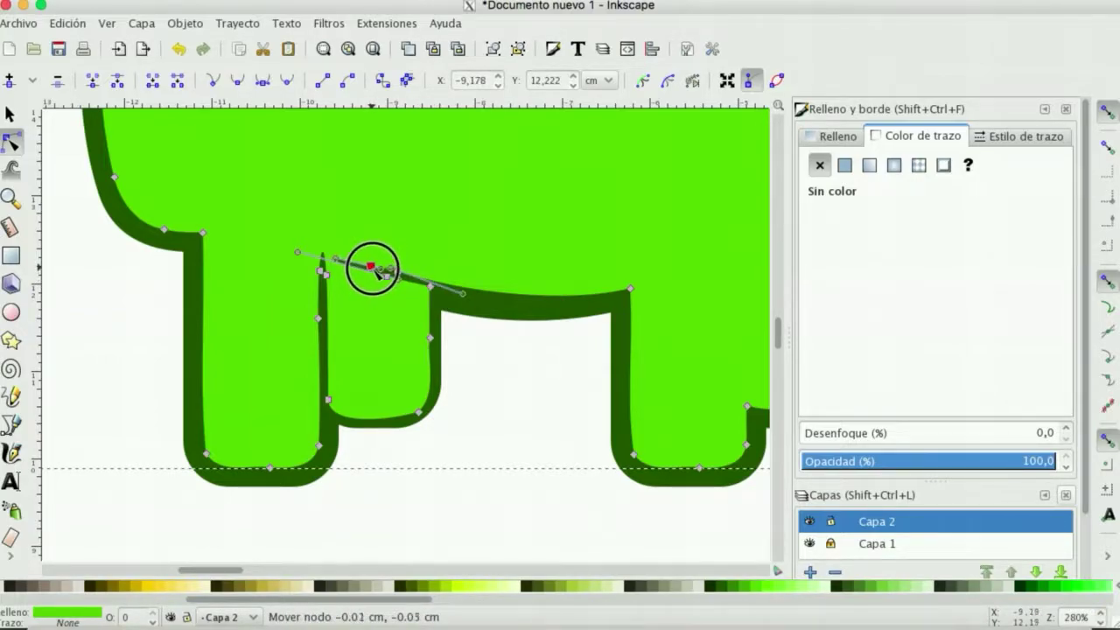
click(495, 358)
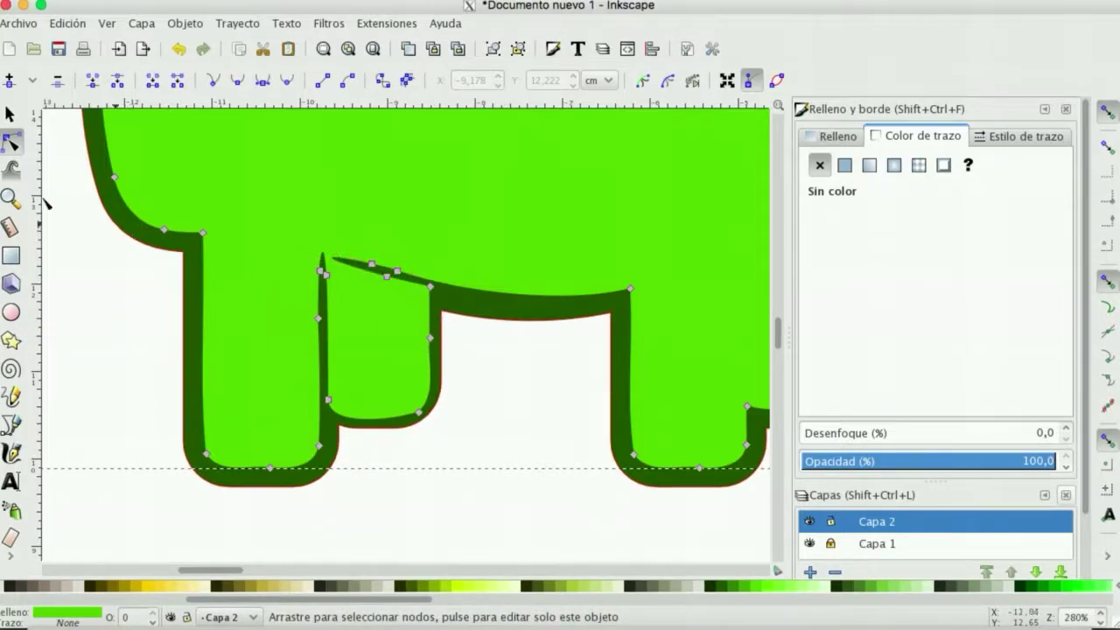
Step: Fine-tune the node on the upper edge of the dark line above the second front leg and deselect the shape
click(11, 114)
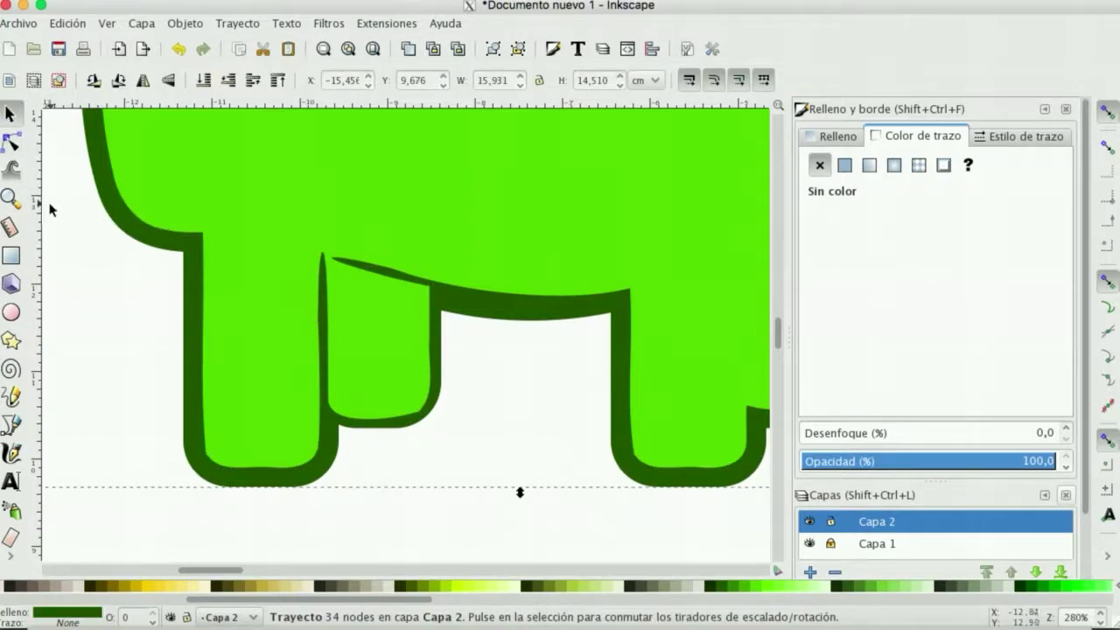
key(F3)
key(minus)
key(minus)
key(minus)
key(minus)
key(minus)
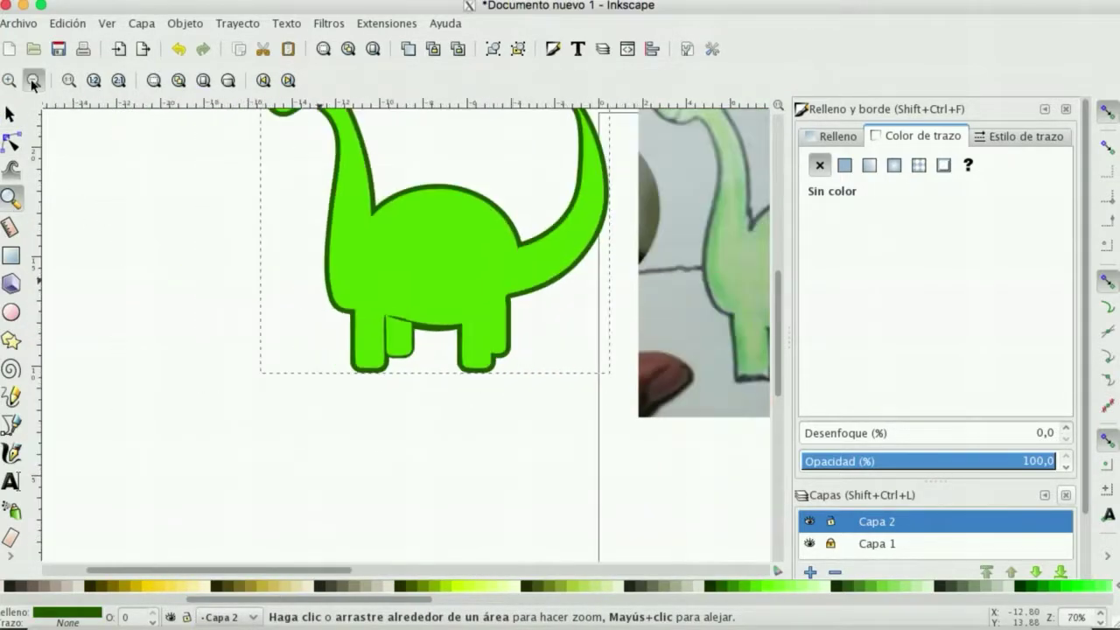
scroll(390, 341, up, 4)
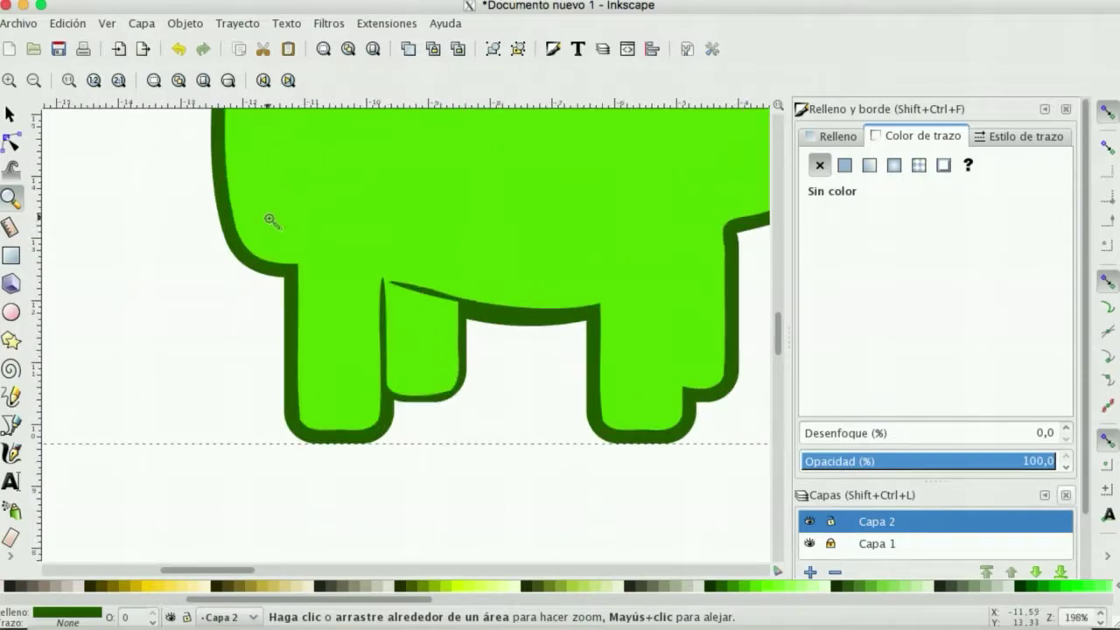
click(11, 141)
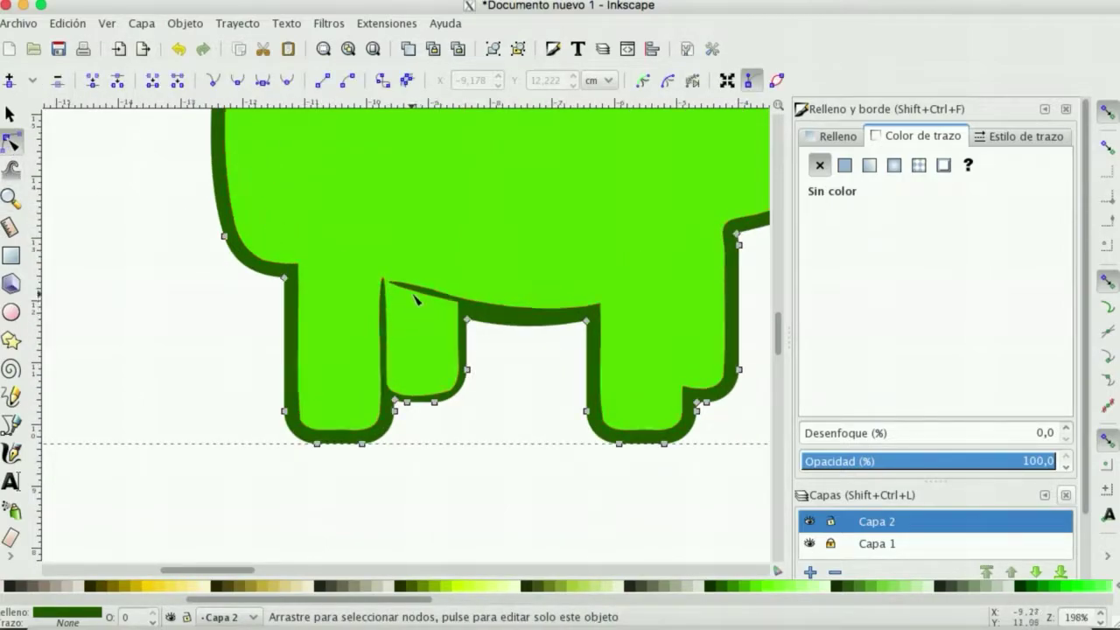
drag(412, 296, 418, 289)
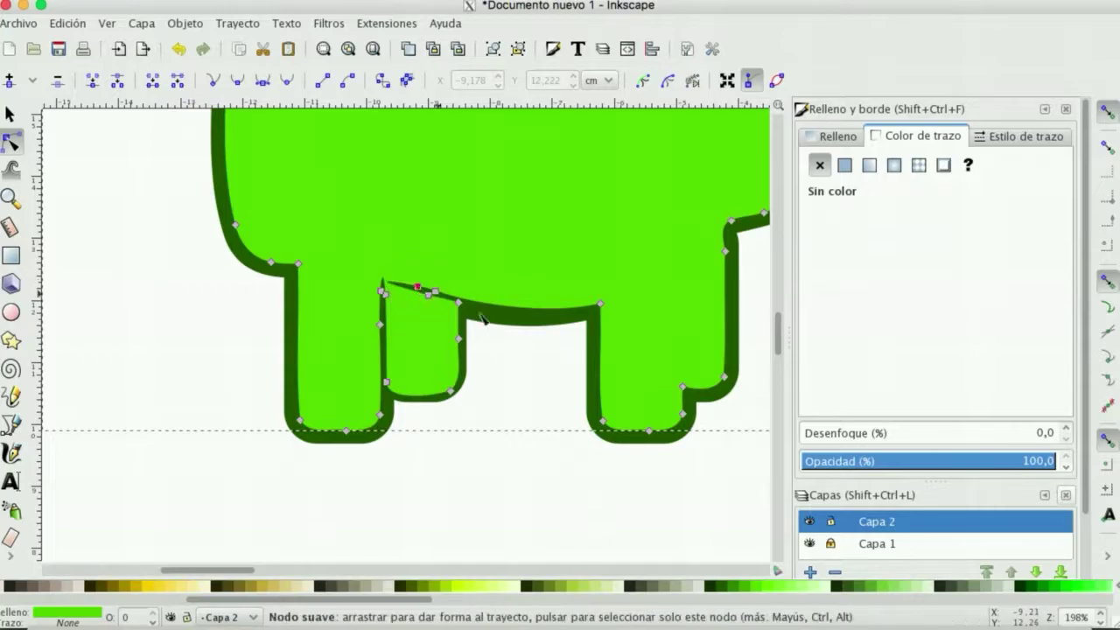
key(s)
click(473, 461)
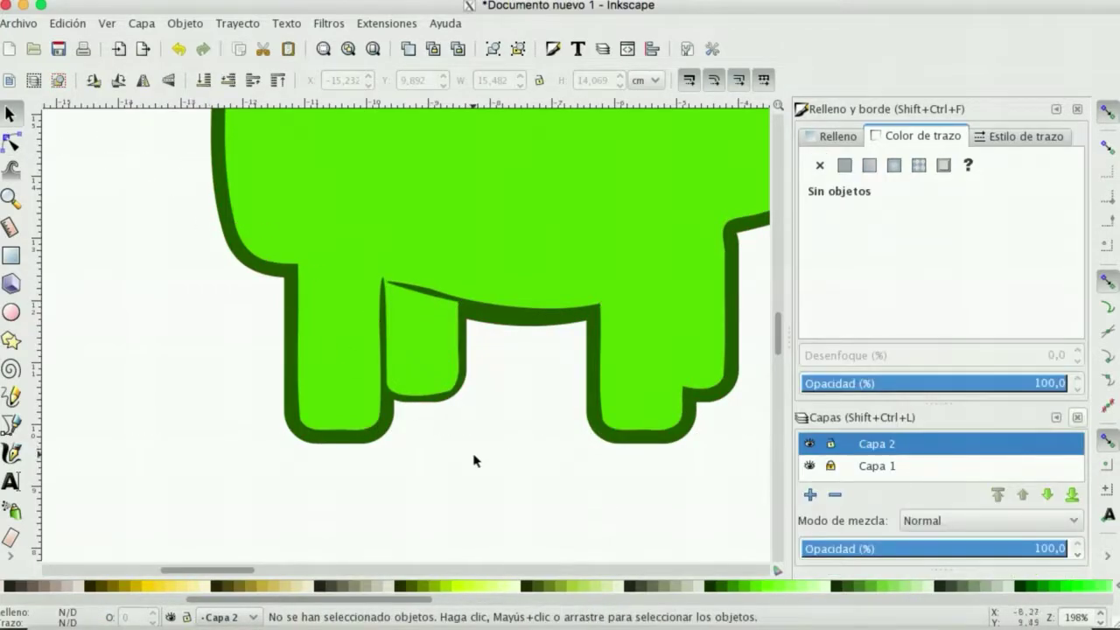
Step: Add a node near the pointed end of the line above the second front leg and move it toward the leg-separating line's tip
click(10, 199)
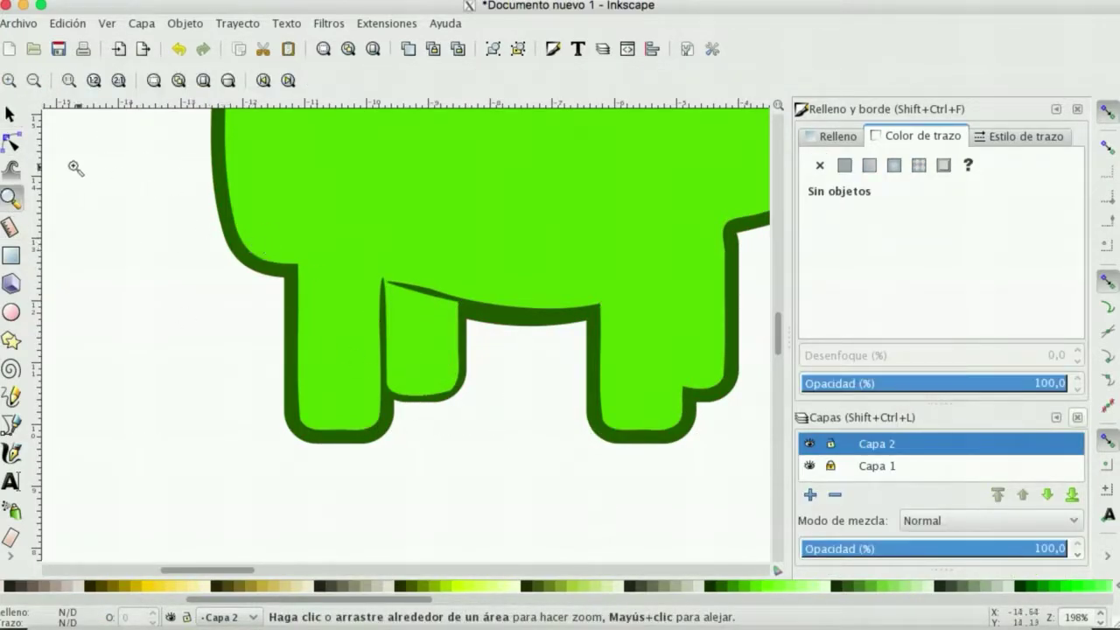
click(31, 82)
click(32, 82)
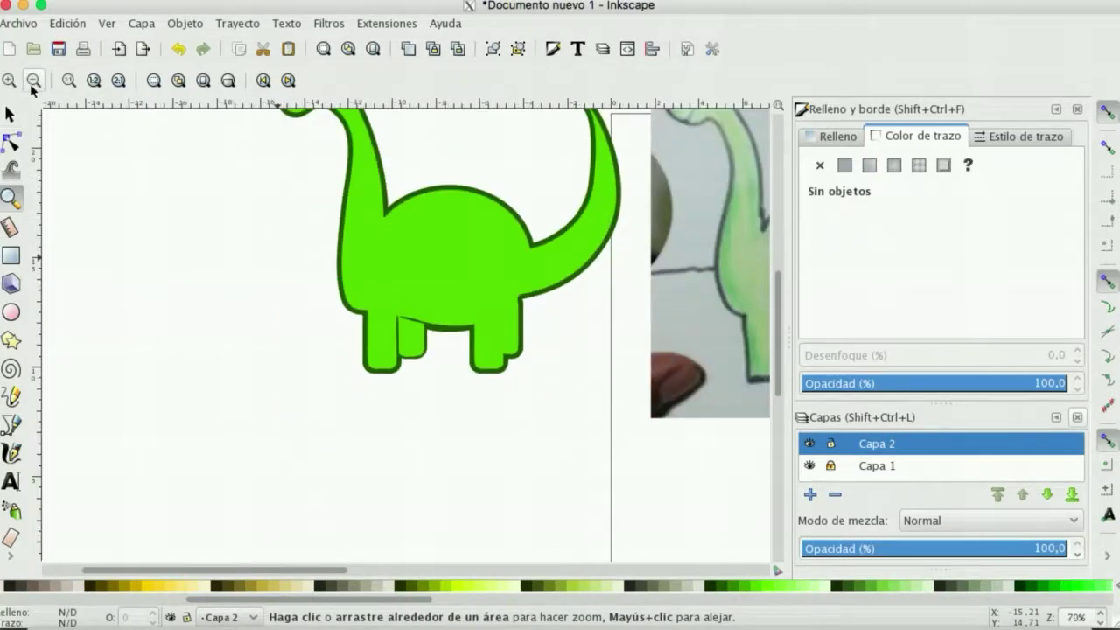
click(415, 335)
click(411, 328)
click(402, 319)
click(404, 320)
click(404, 320)
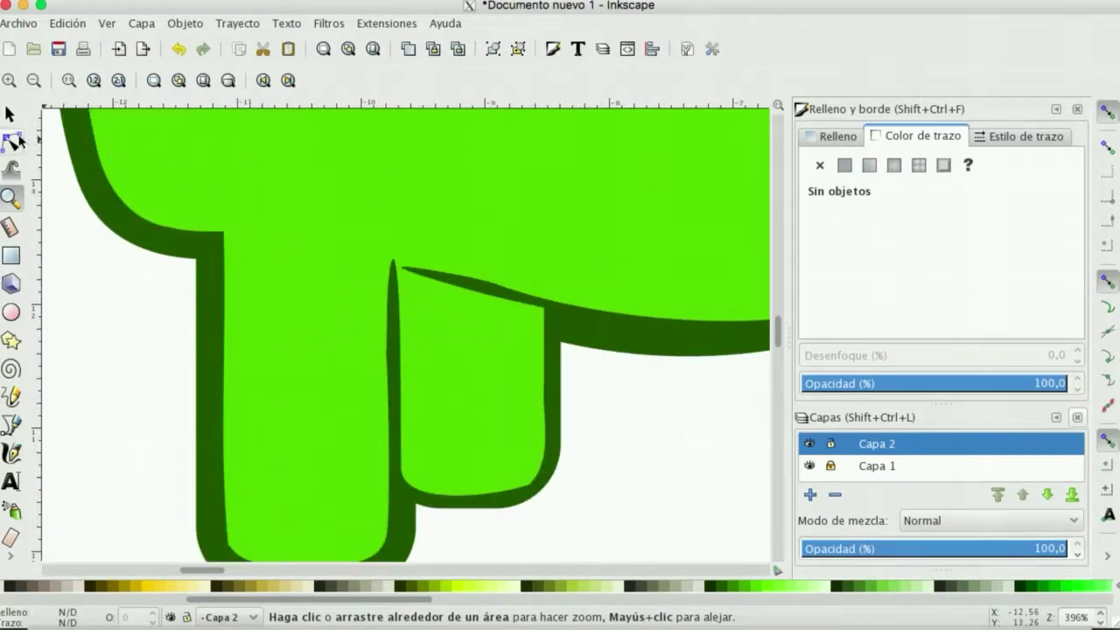
click(22, 140)
click(423, 270)
click(425, 269)
mouse_move(420, 260)
mouse_down()
mouse_move(420, 280)
mouse_move(408, 258)
mouse_up()
key(Escape)
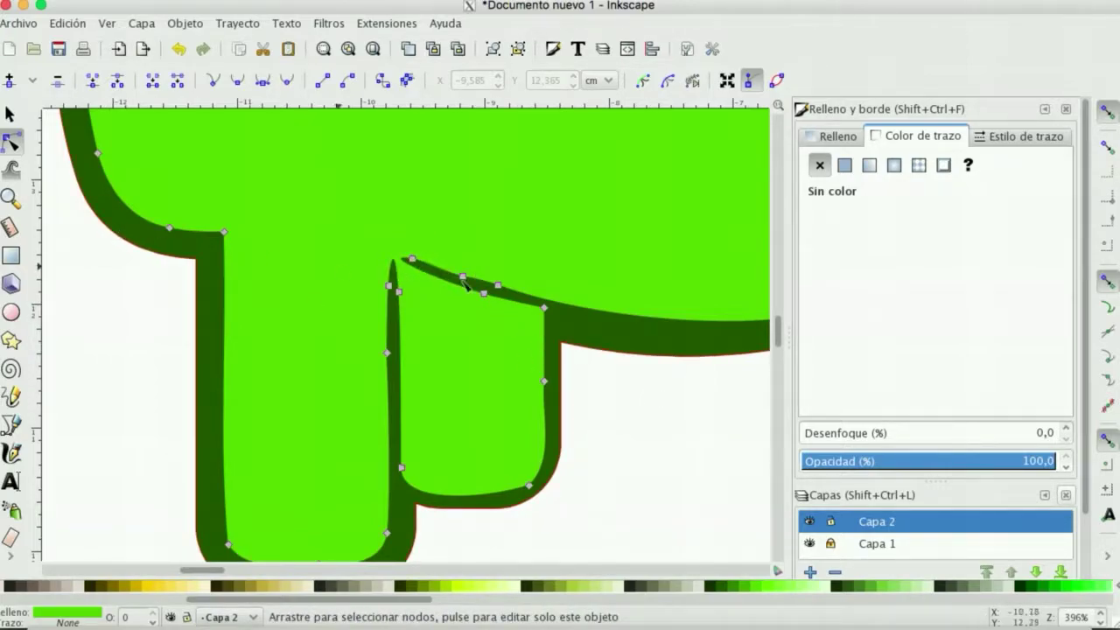
Step: Compare the traced dinosaur's legs with the hand-drawn reference photo
click(10, 196)
key(minus)
key(minus)
key(minus)
key(minus)
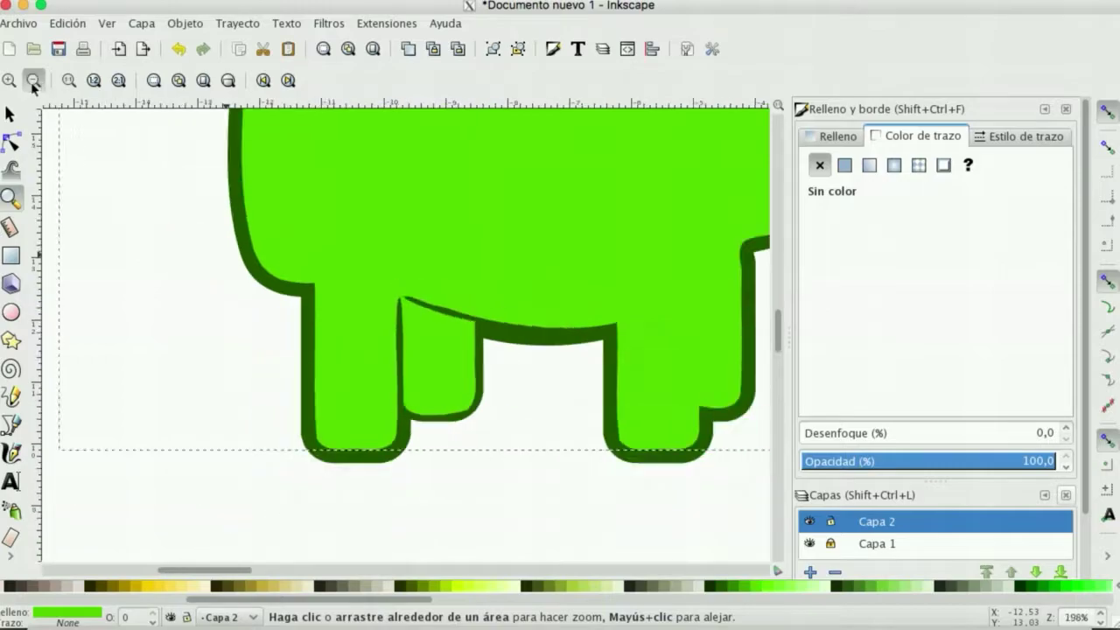
click(555, 354)
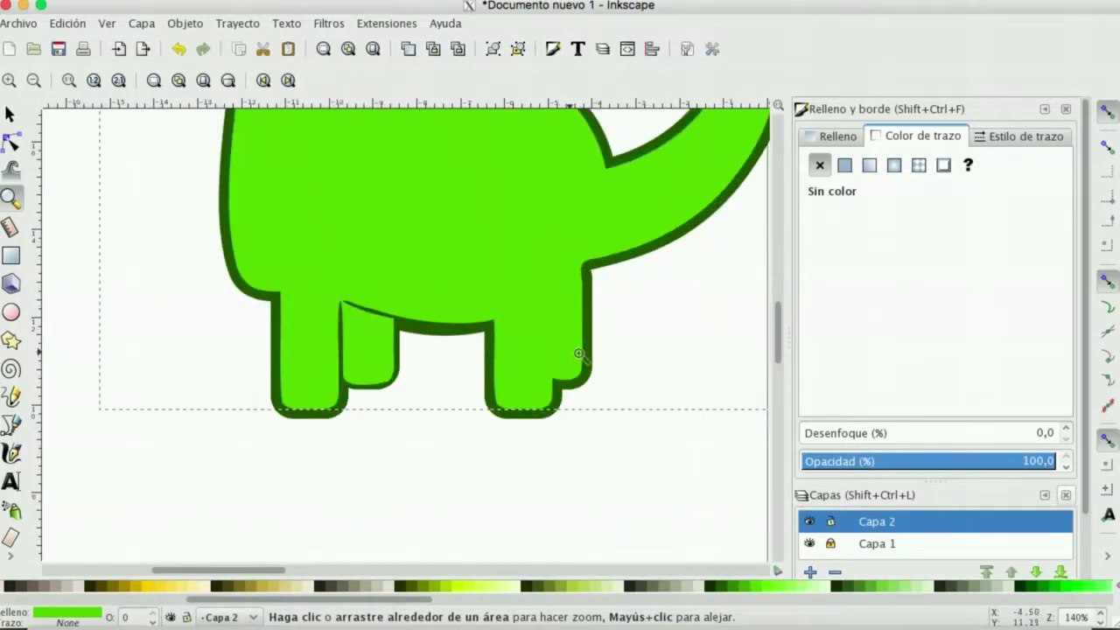
click(34, 80)
click(33, 81)
click(33, 81)
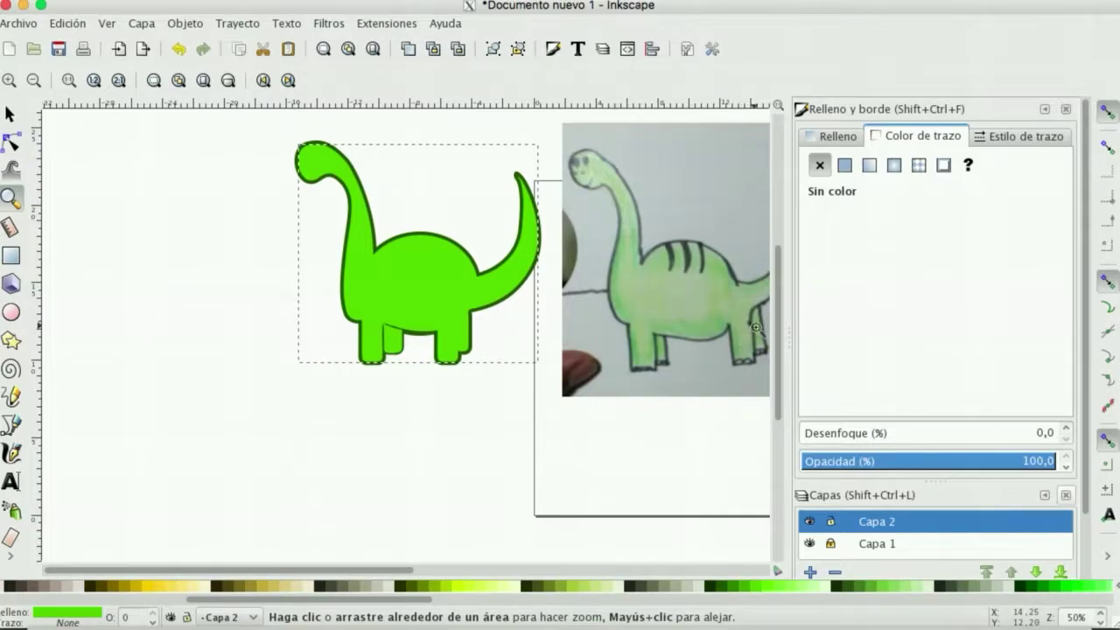
Step: Draw a thin vertical rectangle about 0.10 cm wide and 1.41 cm high beside the hind legs
click(470, 350)
click(469, 350)
click(470, 350)
click(469, 350)
click(470, 350)
click(470, 350)
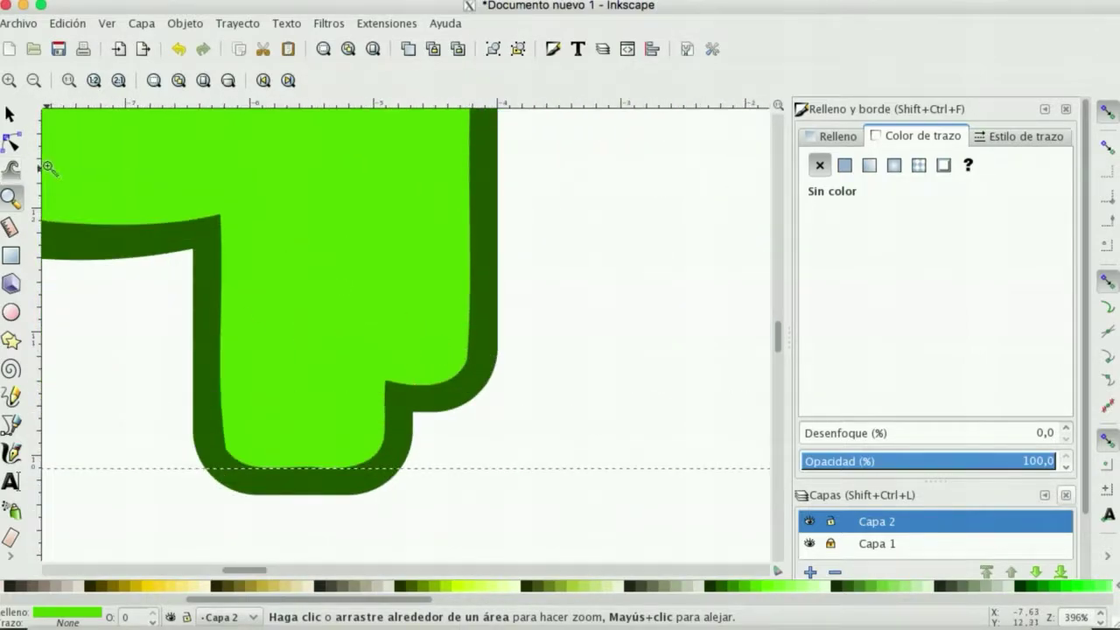
click(37, 84)
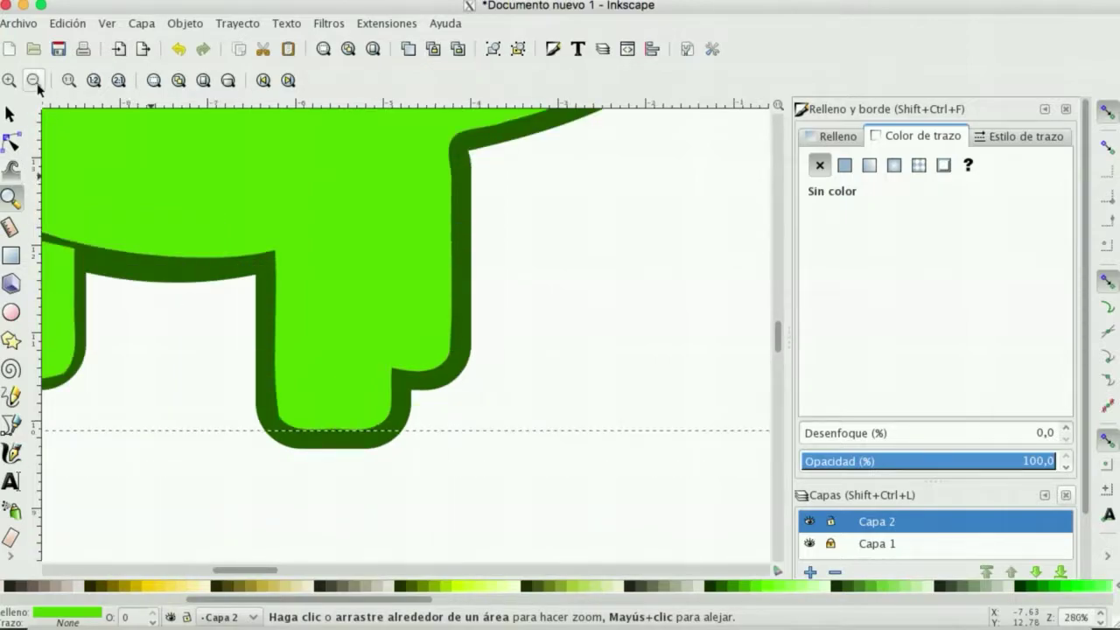
click(10, 261)
drag(574, 249, 582, 372)
key(s)
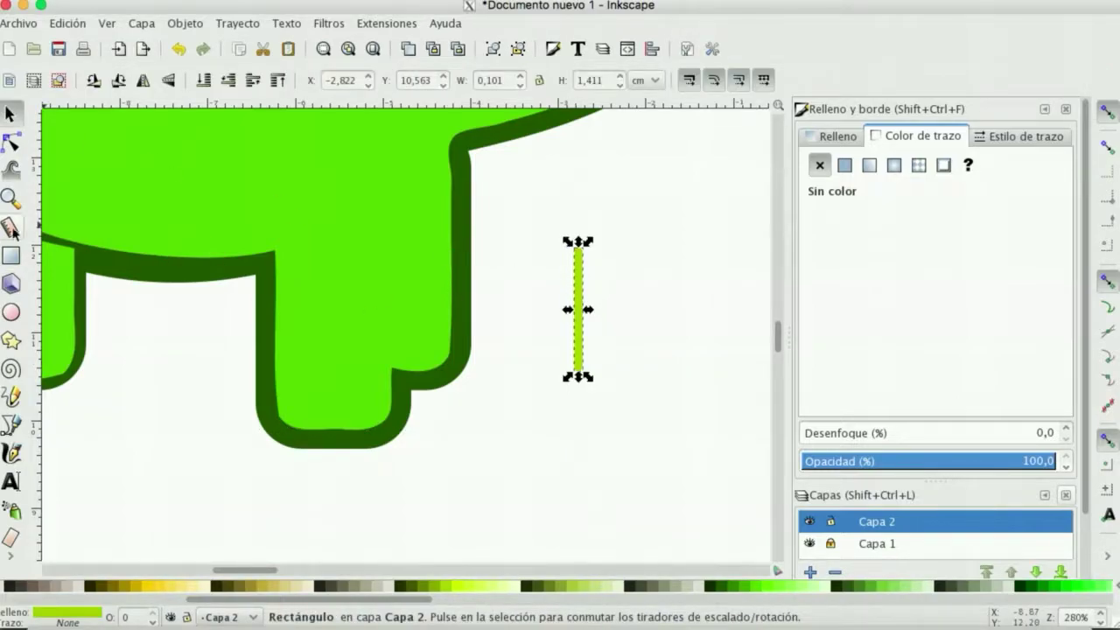
key(Escape)
Step: Move the thin rectangle onto the notch between the hind legs and stretch it upward to about 2.17 cm high
drag(580, 305, 399, 312)
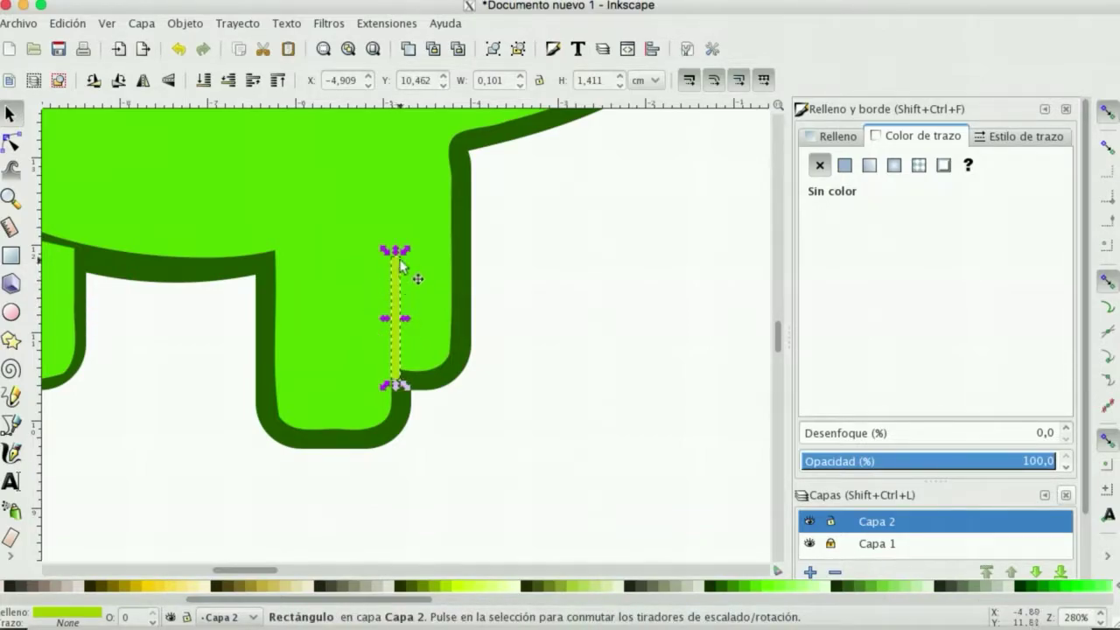
drag(395, 253, 390, 188)
key(Escape)
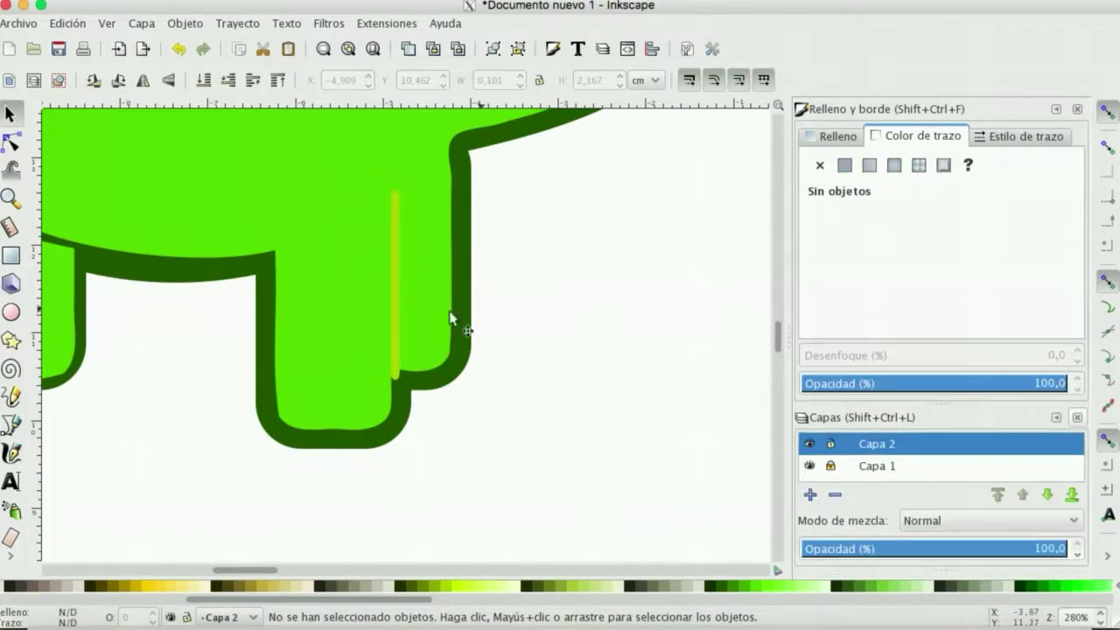
Step: Fill the thin vertical rectangle between the hind legs with dark olive #445500 and deselect it
click(395, 316)
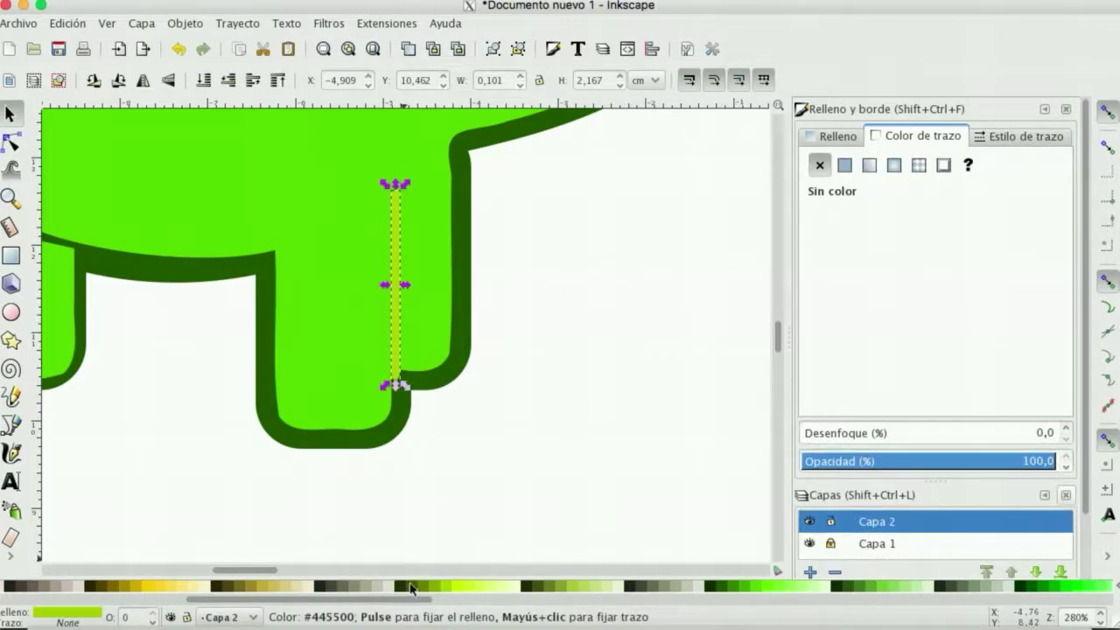
click(408, 586)
click(11, 198)
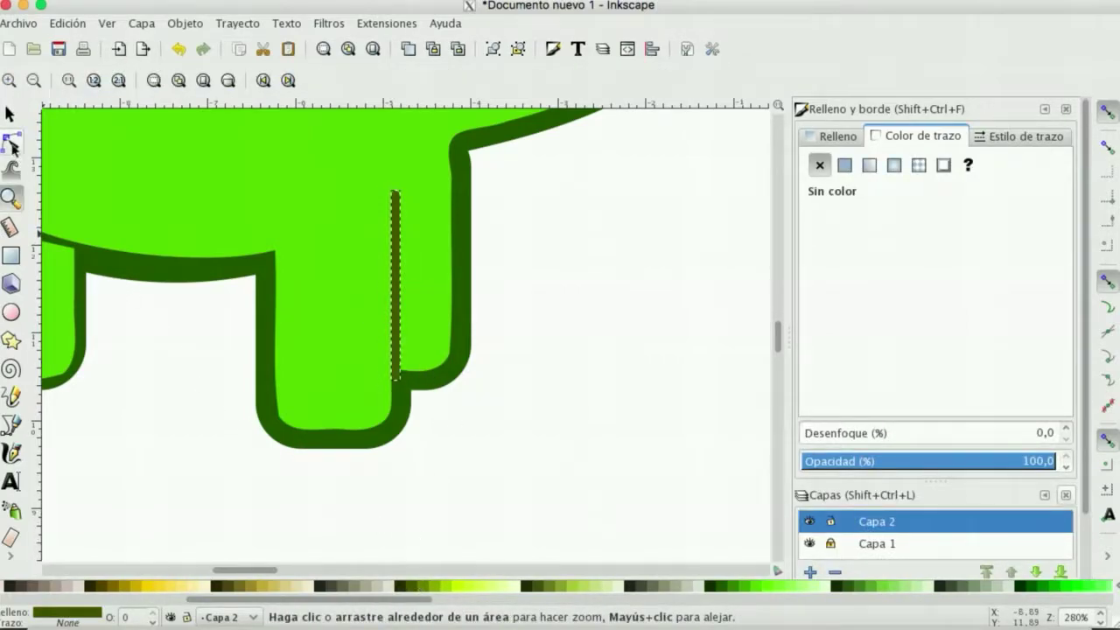
key(minus)
key(minus)
key(minus)
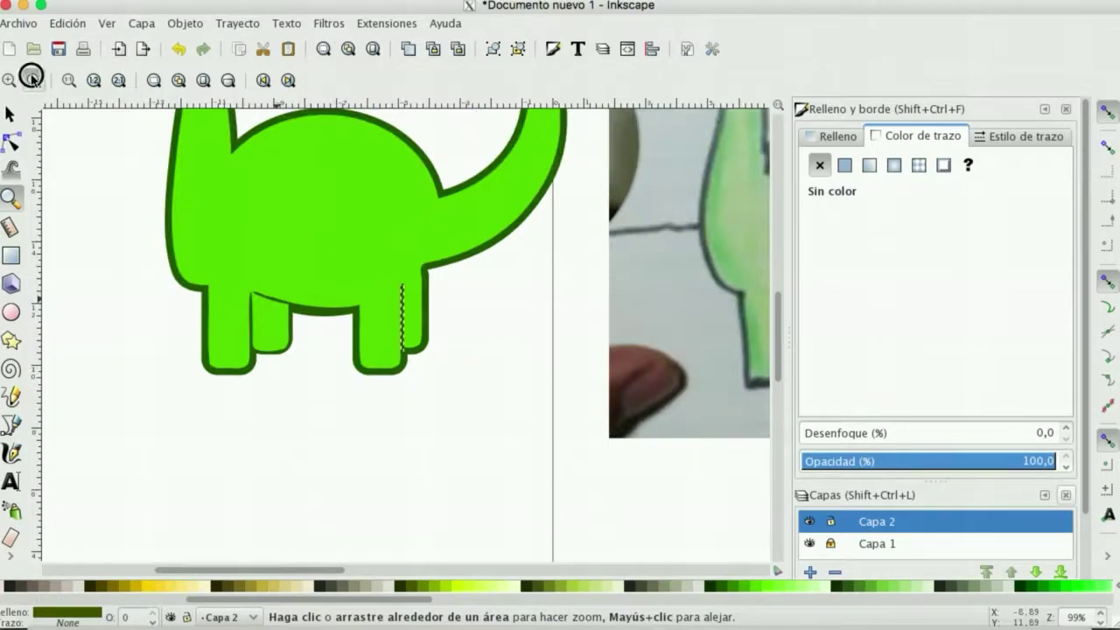
click(32, 80)
click(10, 113)
click(452, 382)
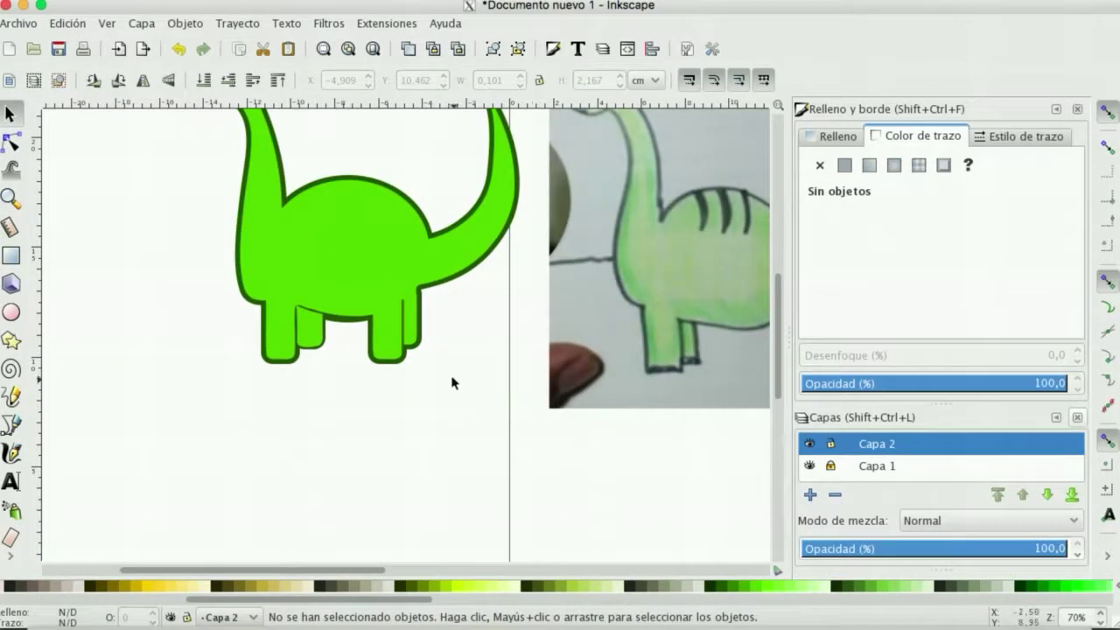
Step: Subtract the thin rectangle from the bright green dinosaur shape with the Difference operation
click(404, 337)
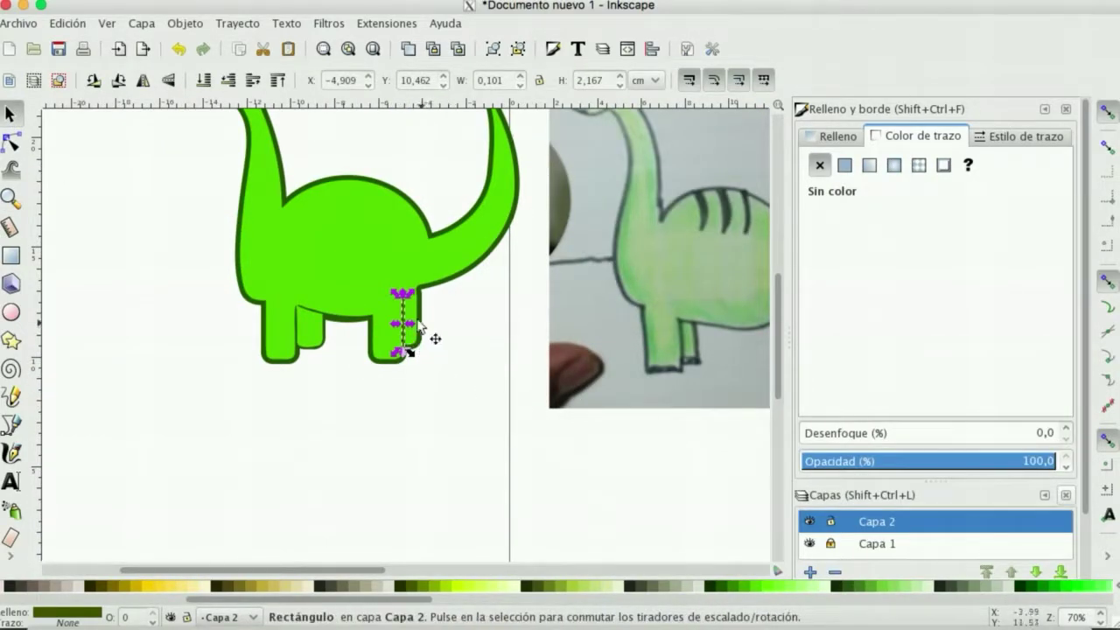
shift+click(383, 308)
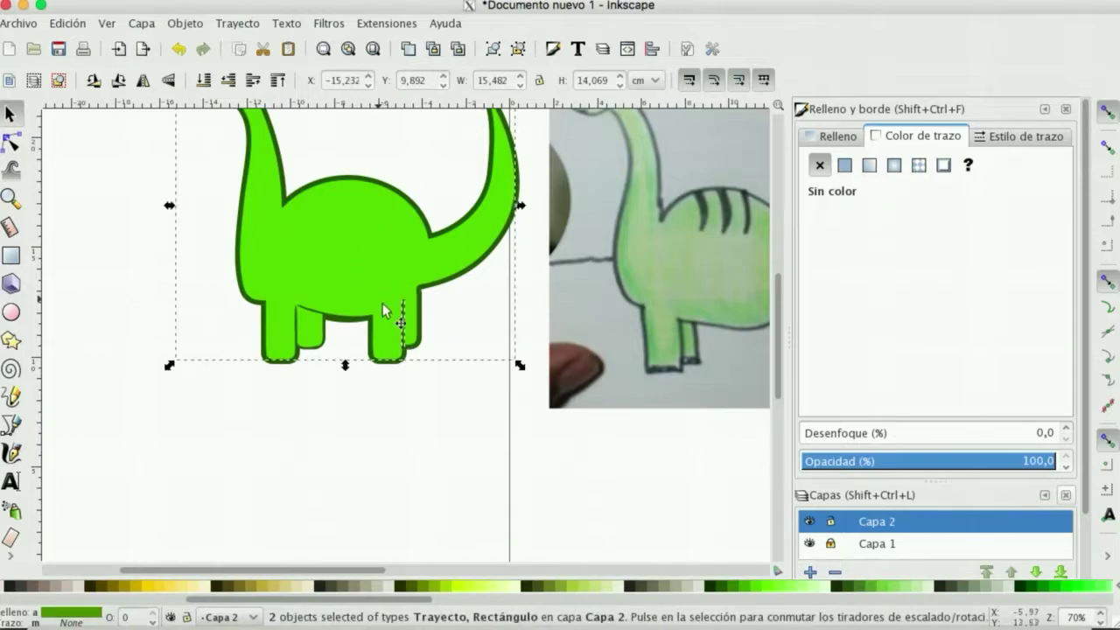
click(238, 24)
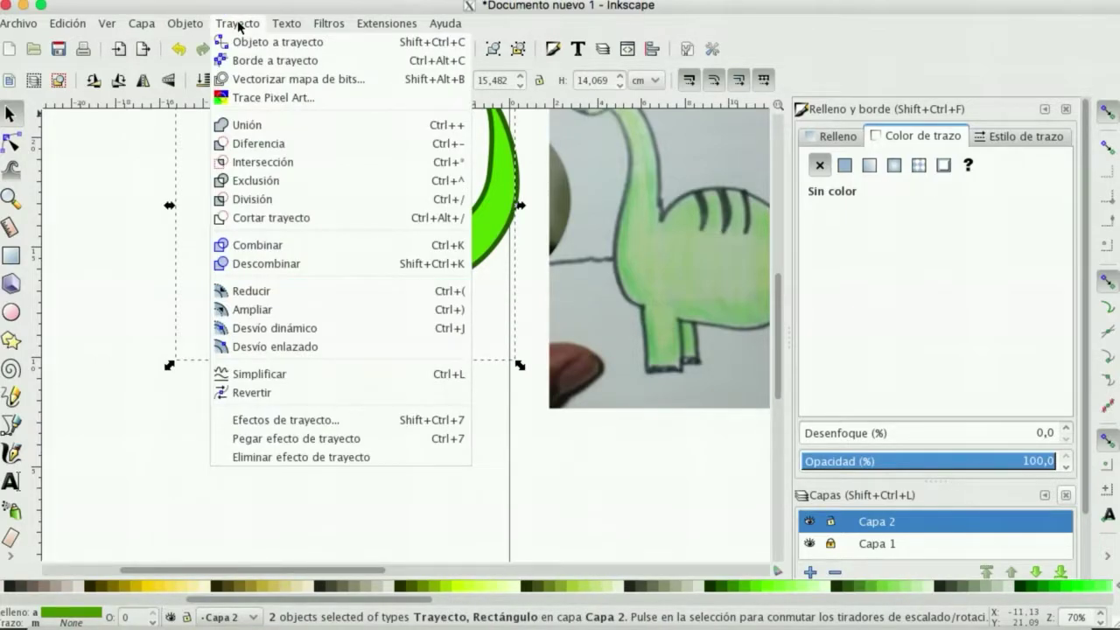
click(267, 149)
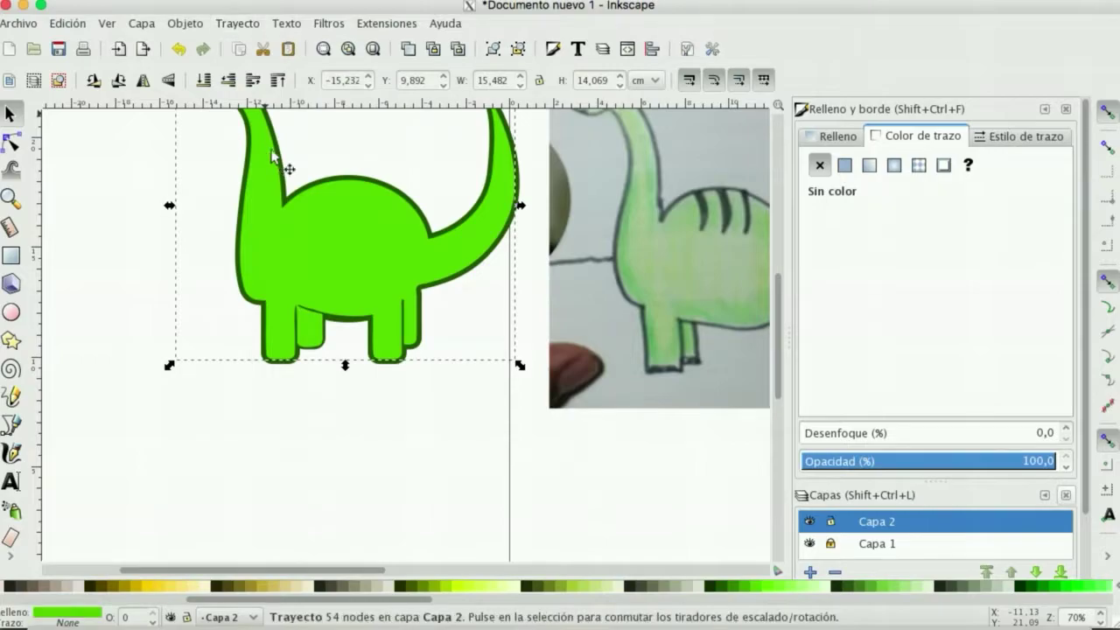
click(441, 431)
Step: Delete the surplus node at the lower end of the new slot between the hind legs
click(11, 196)
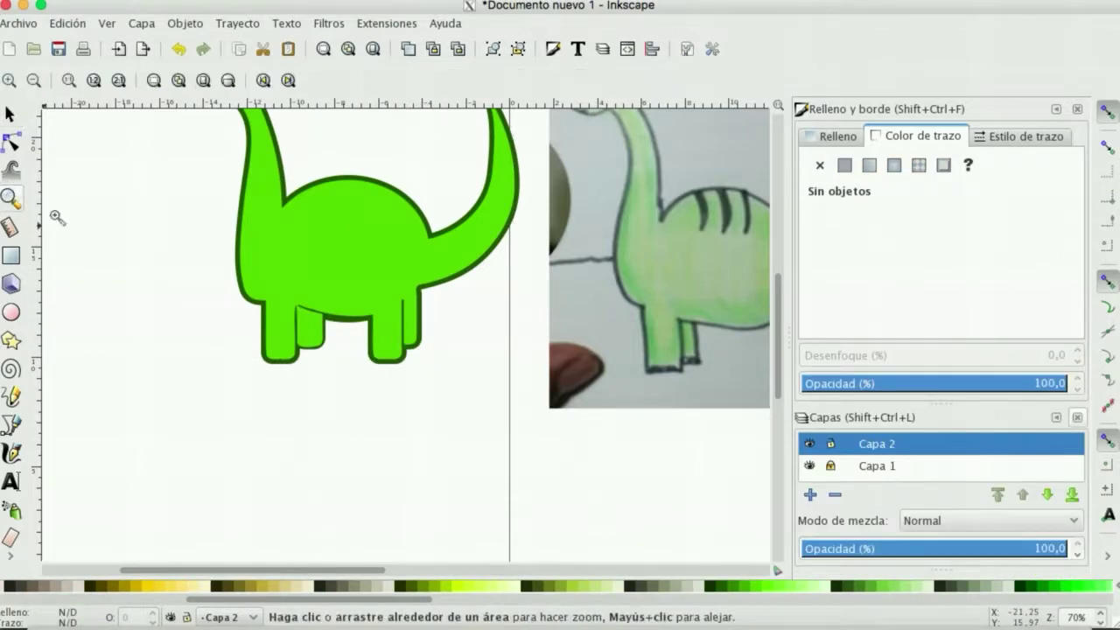
click(389, 339)
click(401, 343)
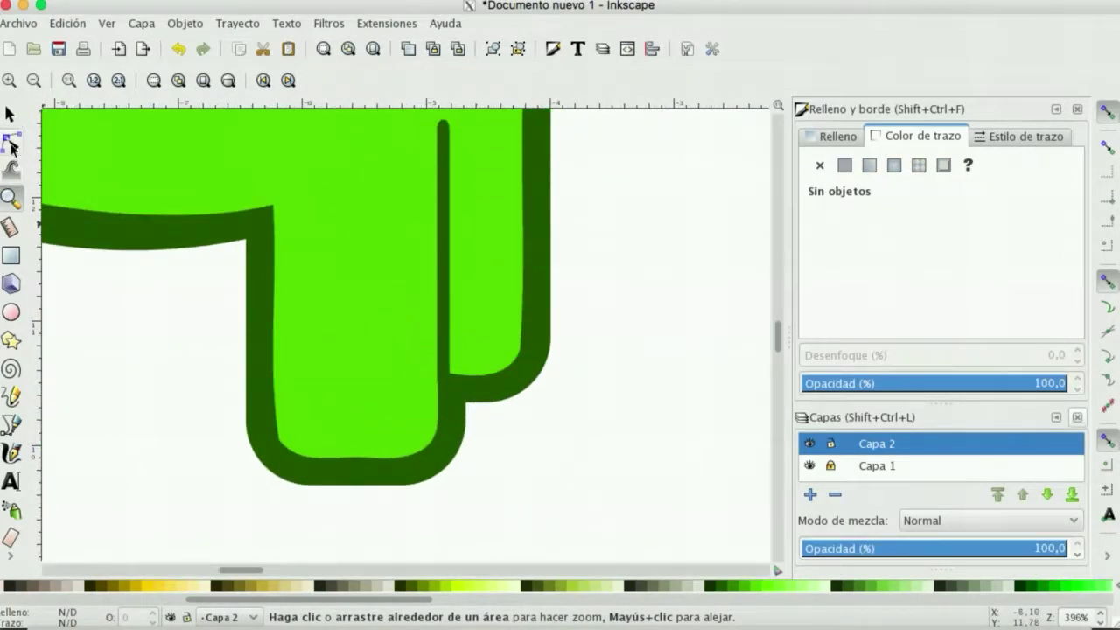
click(10, 145)
click(434, 287)
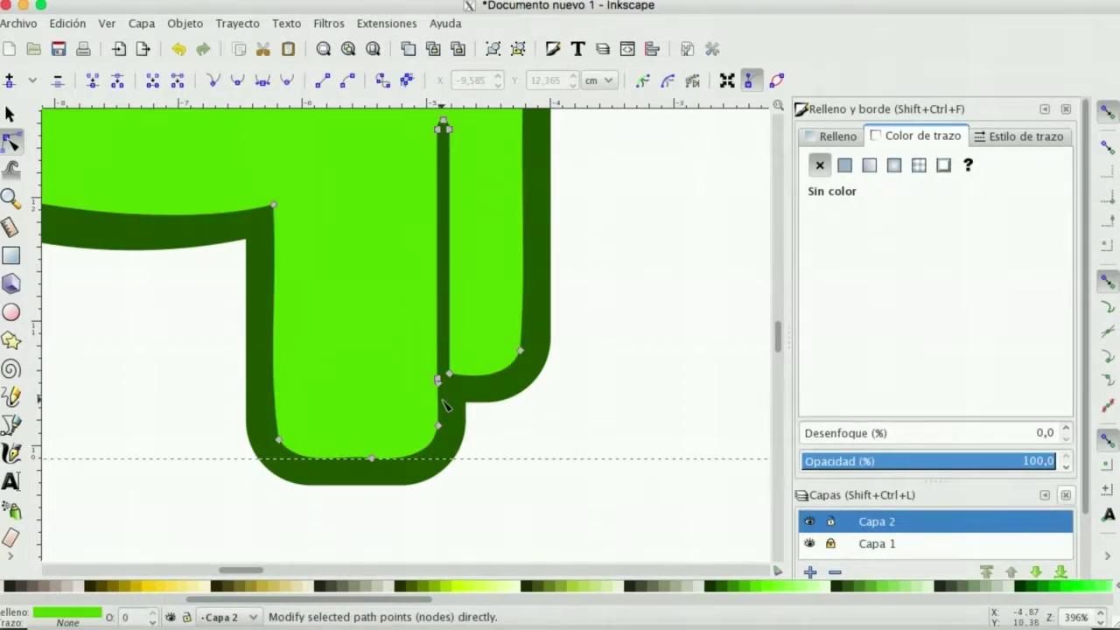
click(437, 380)
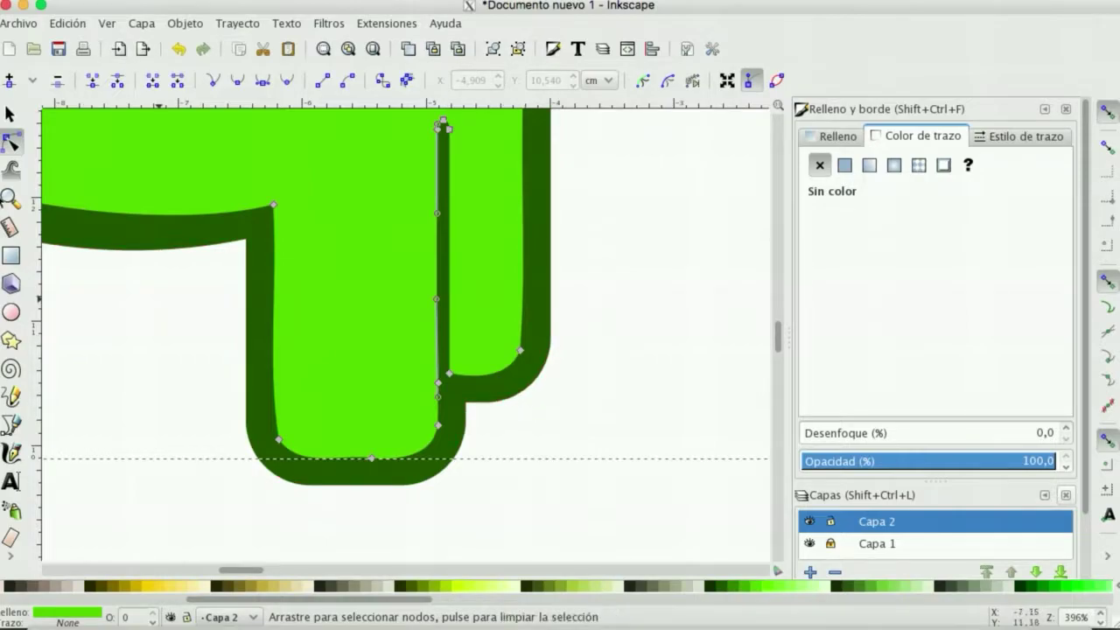
Step: Move the bright green shape off the dark silhouette to inspect its leg cutouts, and undo the move
click(11, 197)
click(33, 79)
click(33, 79)
click(34, 79)
click(33, 80)
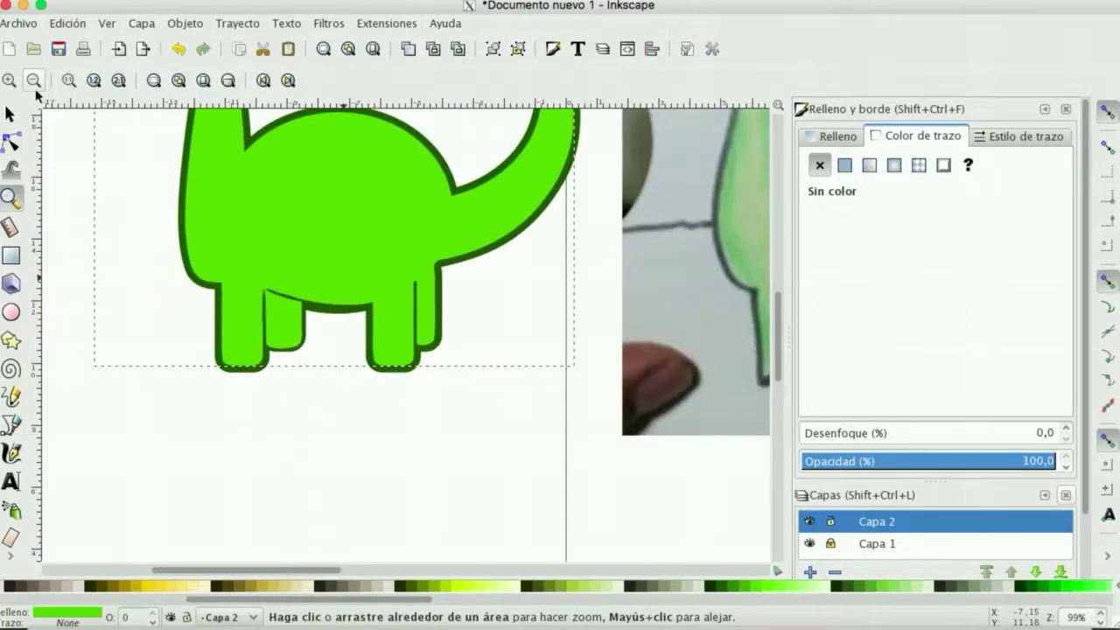
click(33, 80)
click(34, 80)
click(10, 113)
drag(338, 271, 233, 261)
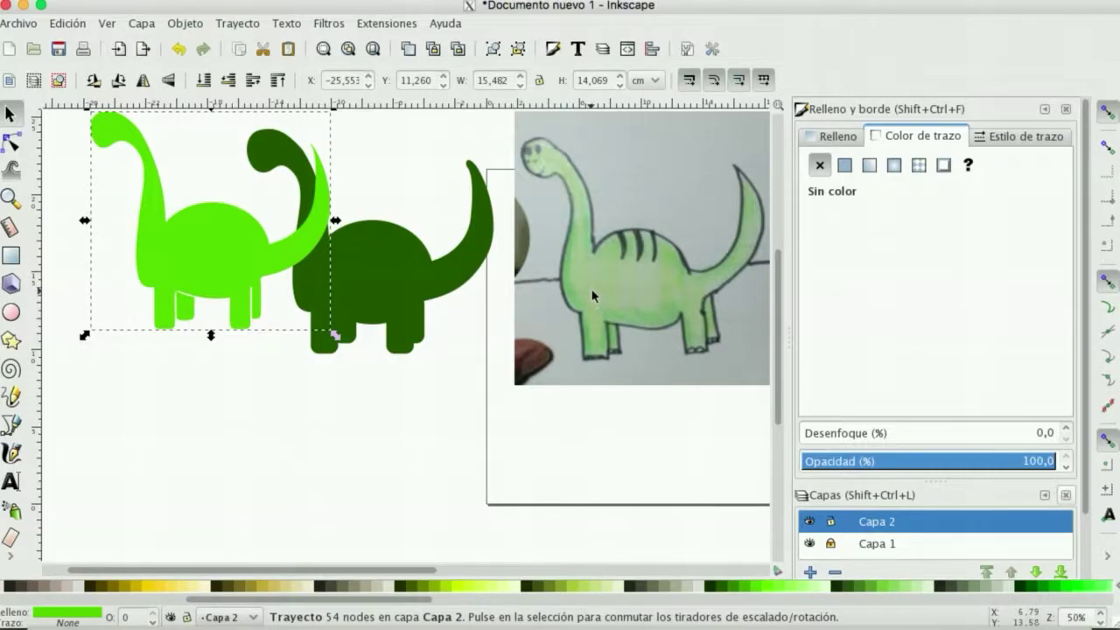
key(ctrl+z)
click(431, 358)
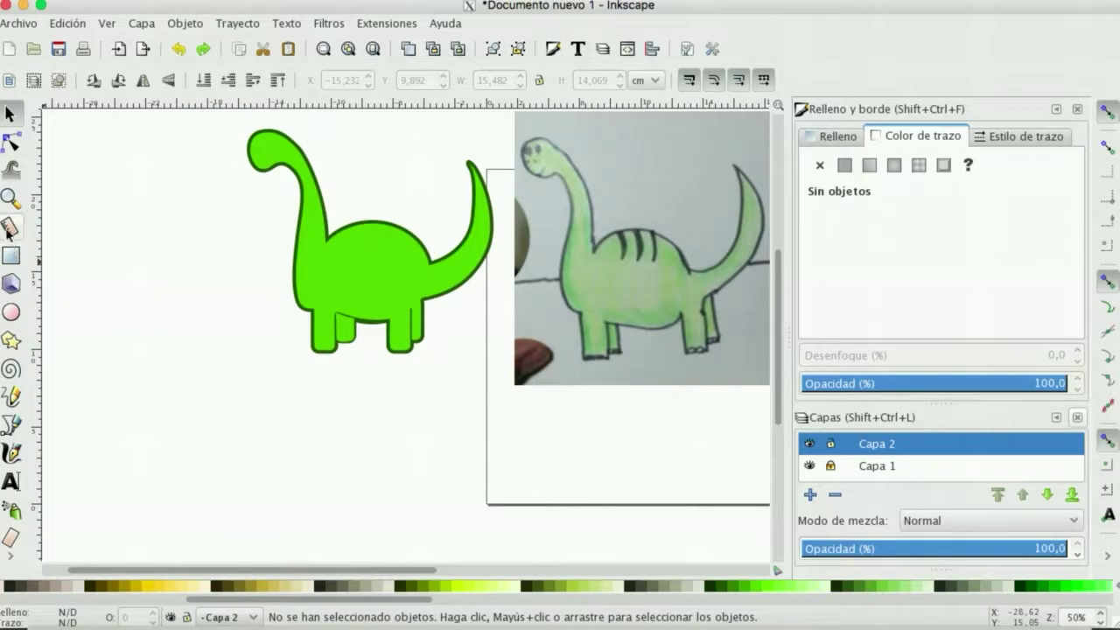
Step: Draw a closed curved sliver with the Bezier tool from the hind leg line's upper tip to the corner under the tail, filled olive green
click(11, 197)
click(408, 313)
click(407, 312)
click(457, 297)
click(456, 297)
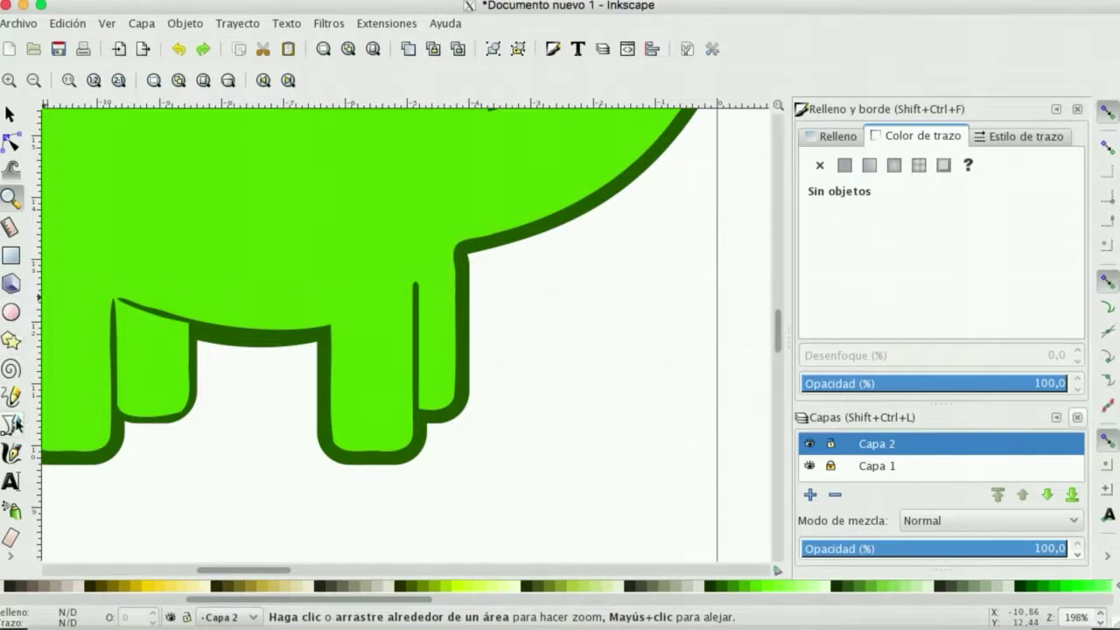
click(13, 425)
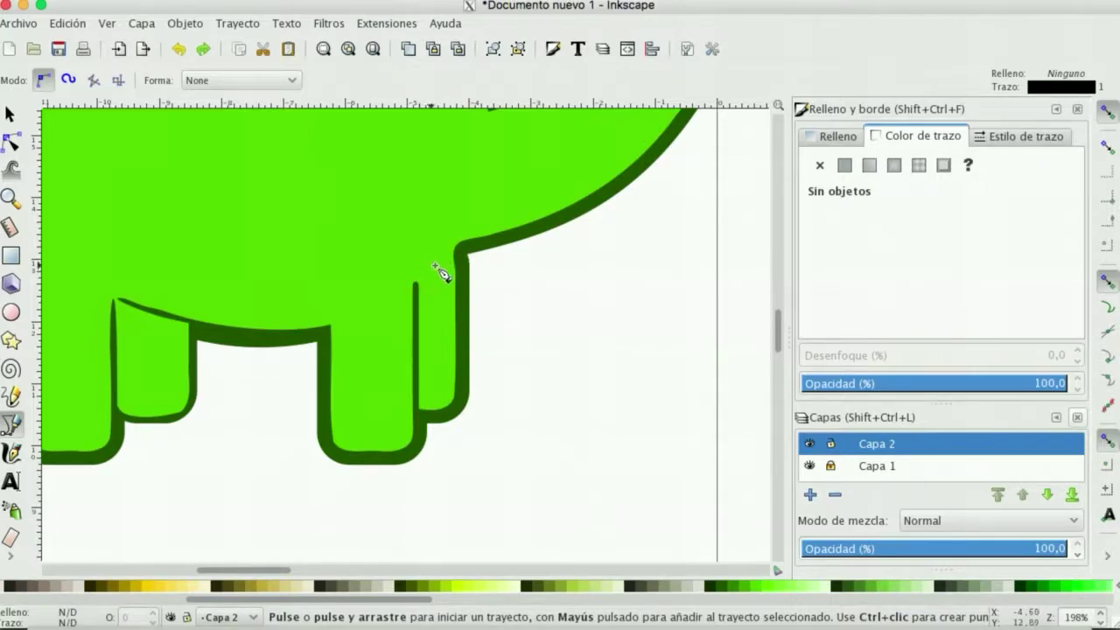
click(416, 285)
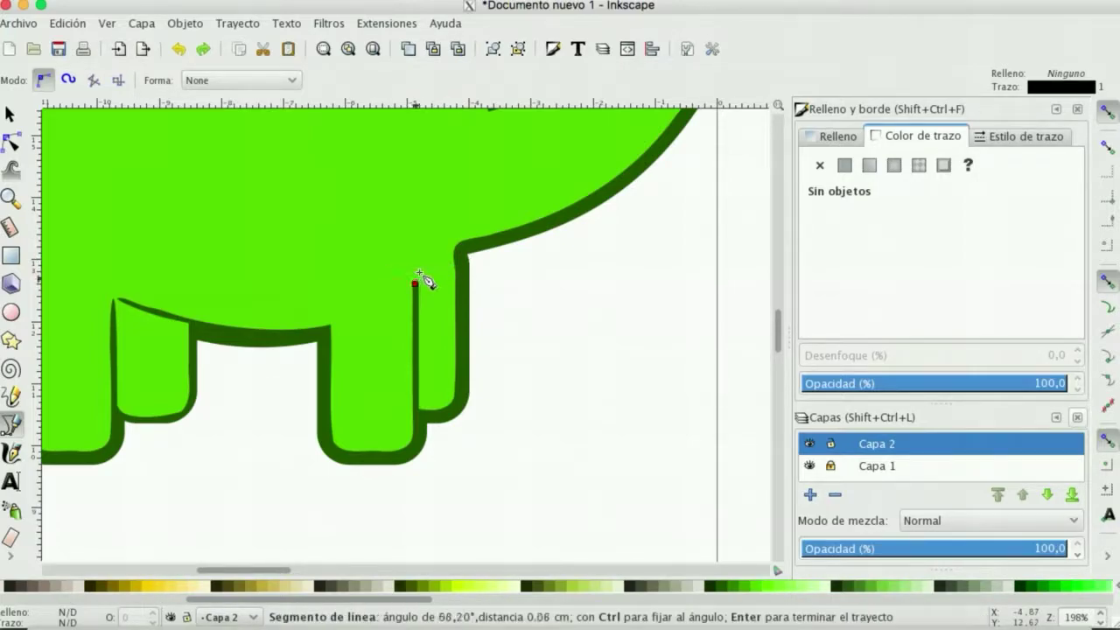
mouse_move(455, 254)
mouse_down()
mouse_move(488, 252)
mouse_move(446, 262)
mouse_up()
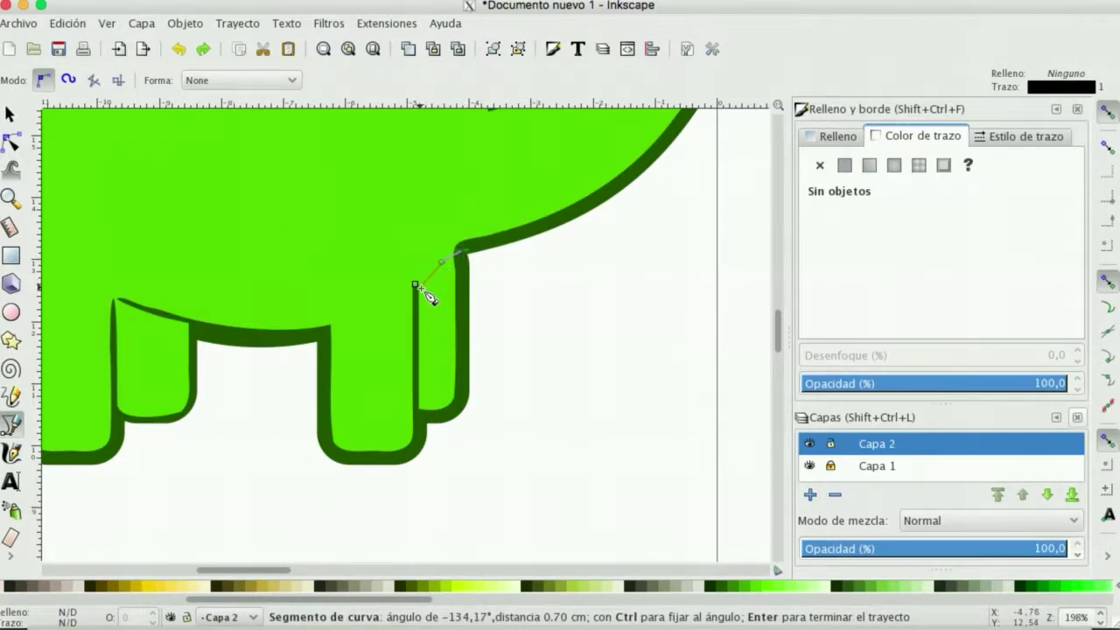
click(417, 287)
click(418, 288)
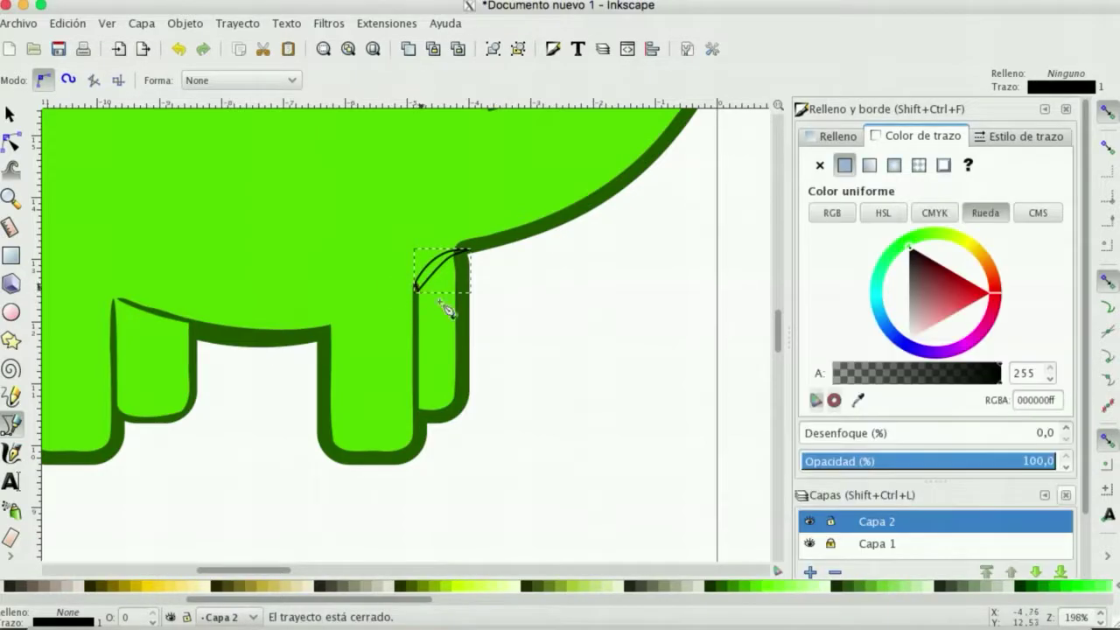
click(546, 586)
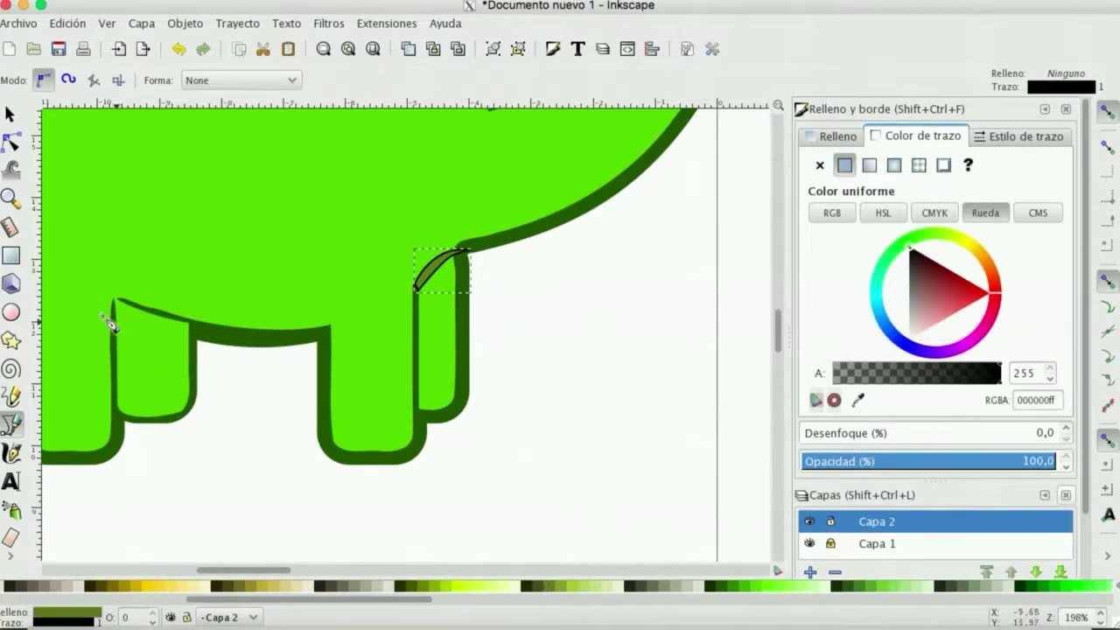
Step: Adjust the curved sliver's nodes so its lower end meets the leg line and its inner edge narrows
key(n)
drag(420, 290, 417, 288)
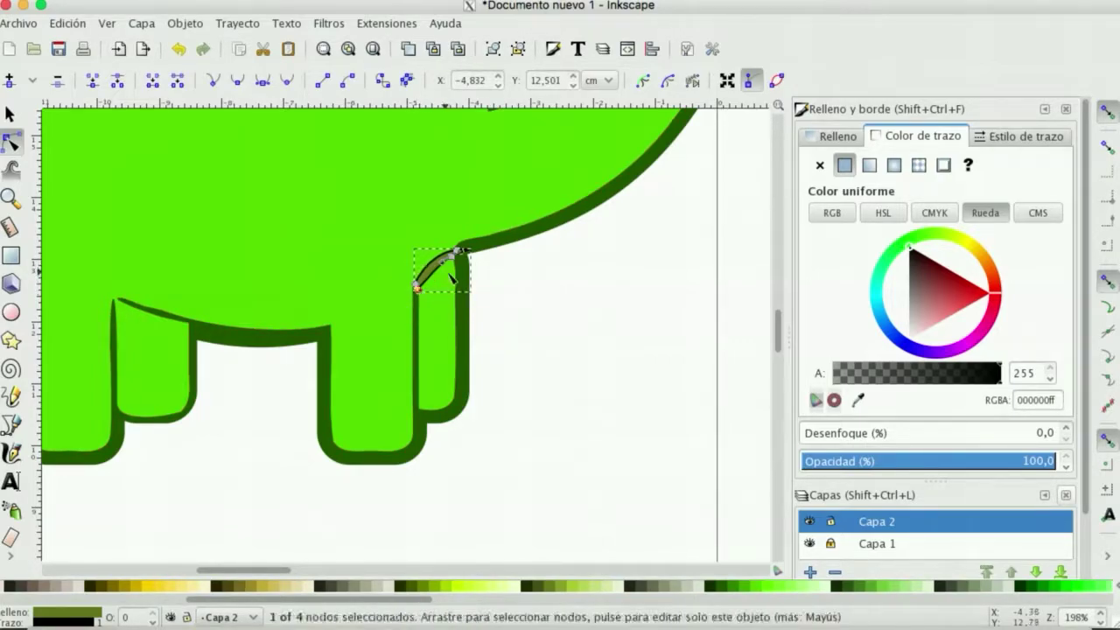
drag(454, 254, 442, 265)
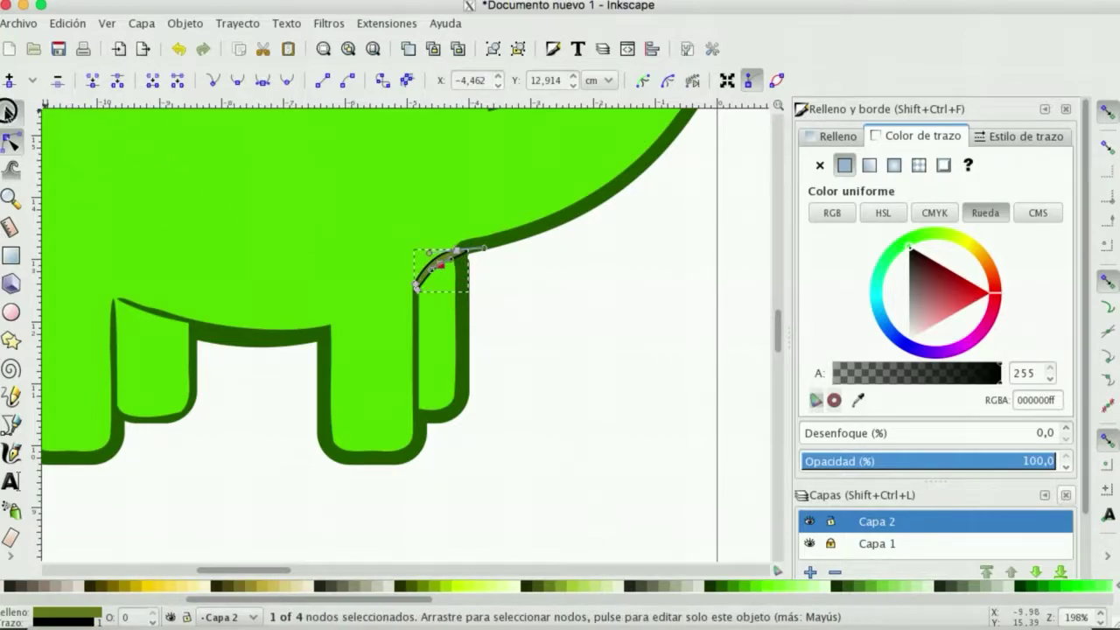
Step: Subtract the curved sliver from the bright green dinosaur shape with Difference and view the whole result
click(9, 111)
click(584, 348)
click(448, 273)
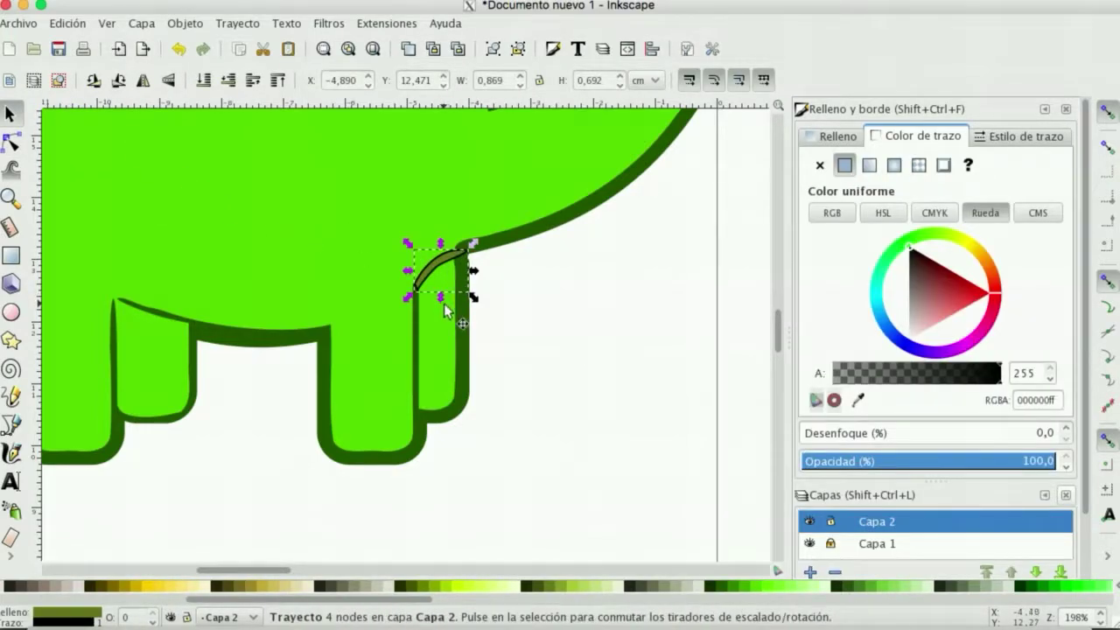
shift+click(467, 195)
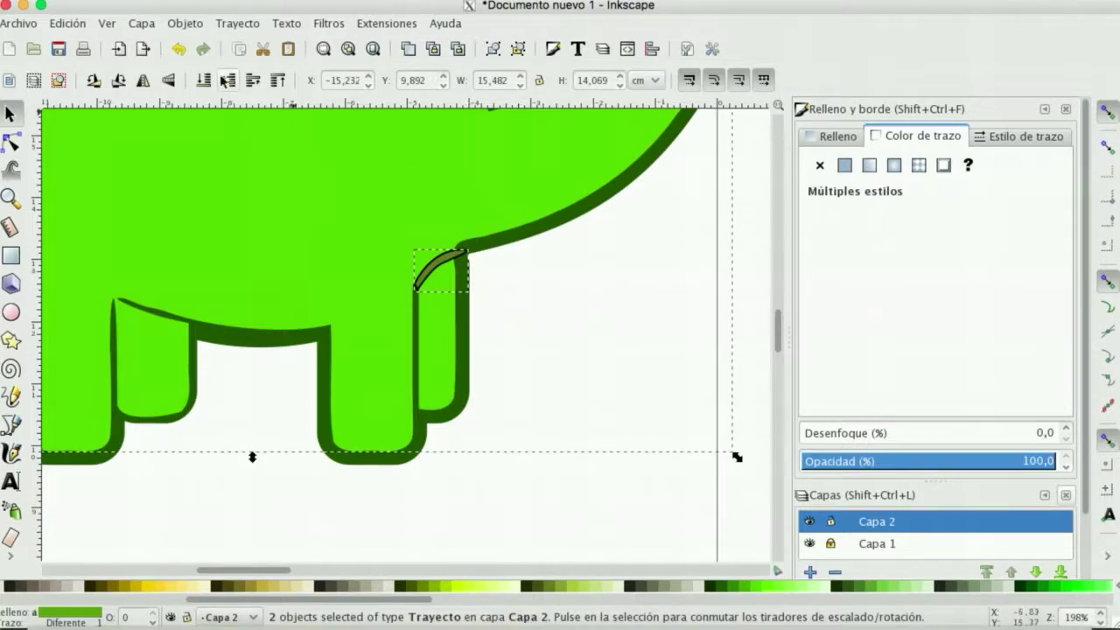
click(237, 23)
click(249, 143)
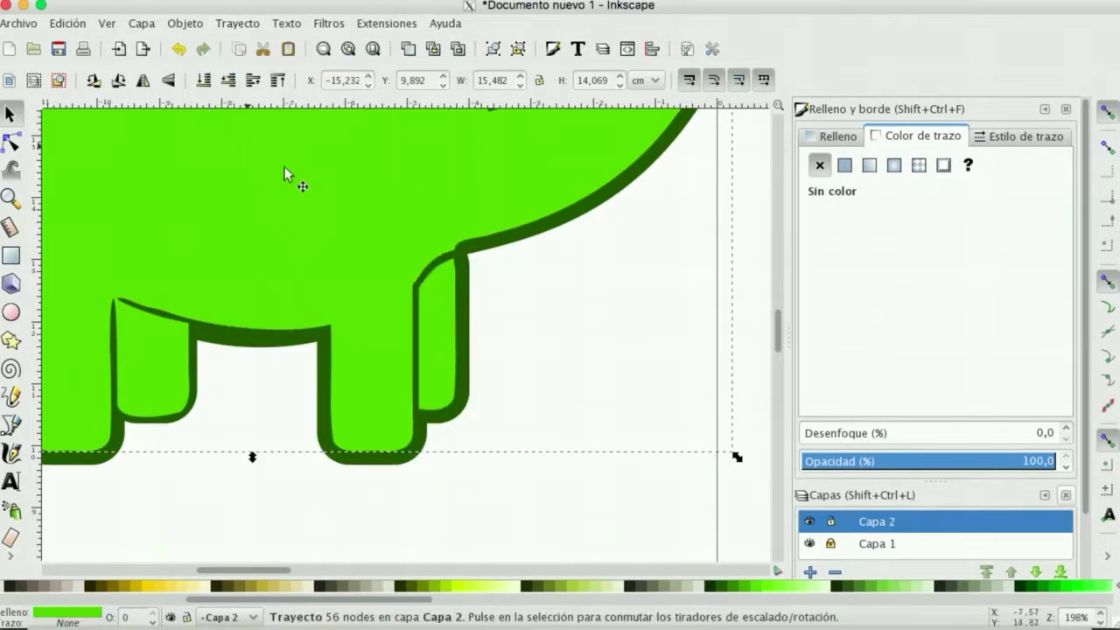
click(550, 383)
click(8, 196)
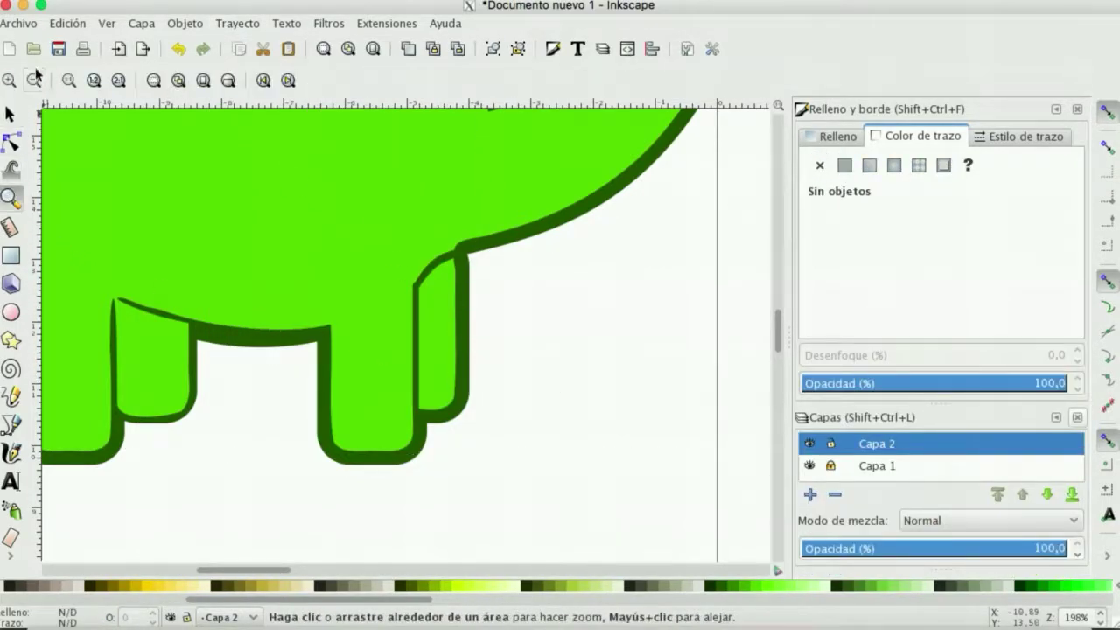
click(33, 79)
click(33, 80)
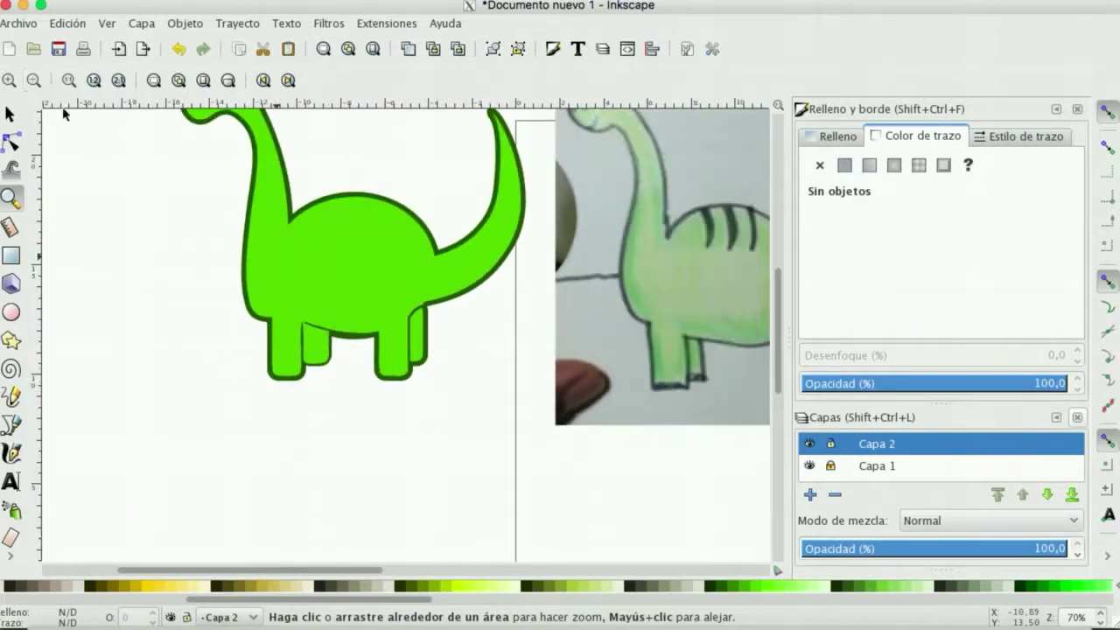
Step: Delete the node on the upper edge of the curved hind leg line, just before the corner under the tail
click(433, 342)
click(402, 324)
click(417, 317)
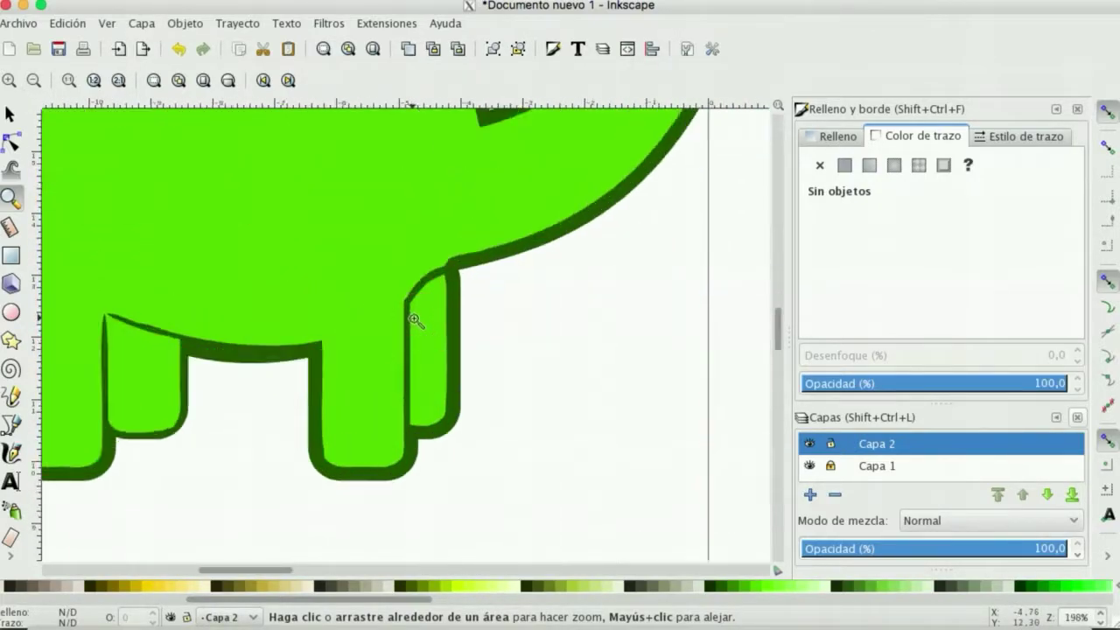
click(417, 317)
click(417, 318)
click(9, 143)
click(476, 224)
click(477, 216)
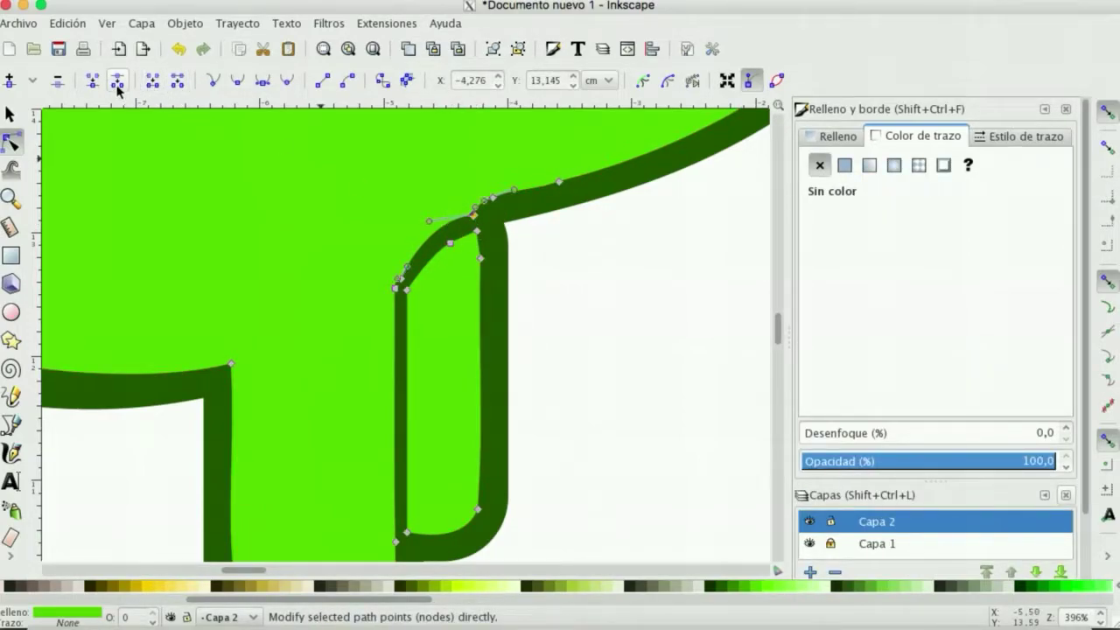
click(439, 244)
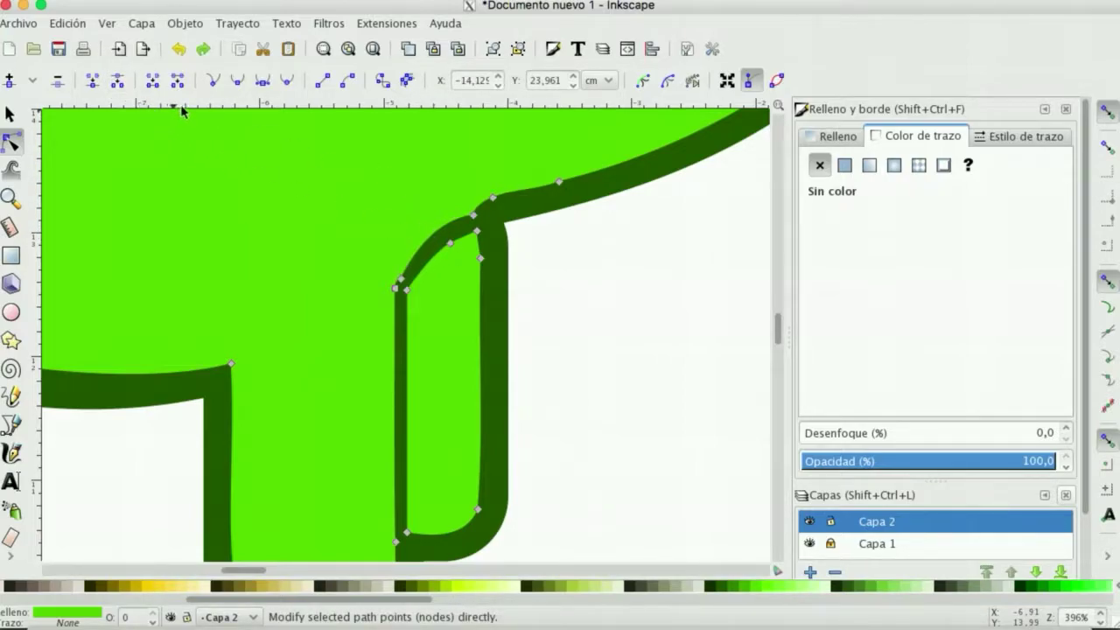
click(473, 215)
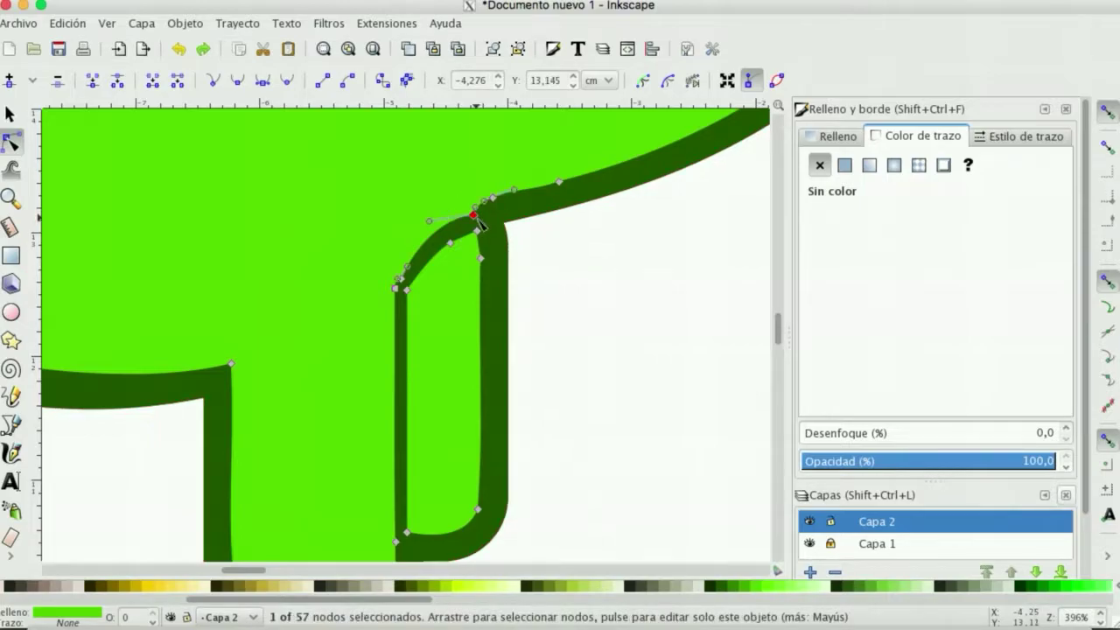
click(57, 82)
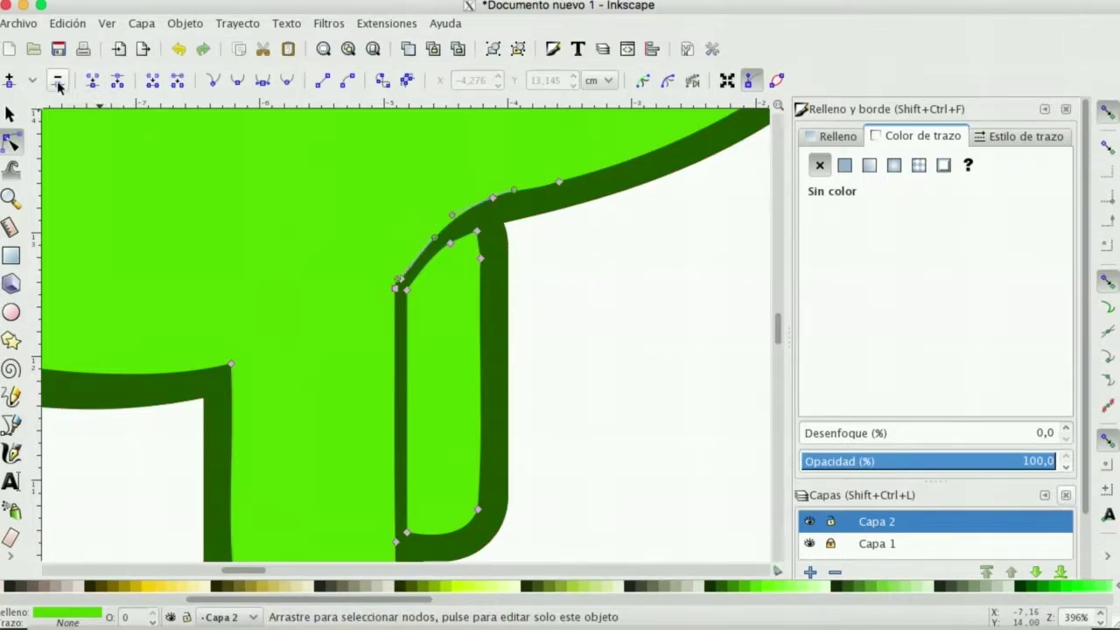
Step: Move the nodes of the curved hind leg line beside the tail corner and delete the extra node on its lower edge
click(493, 200)
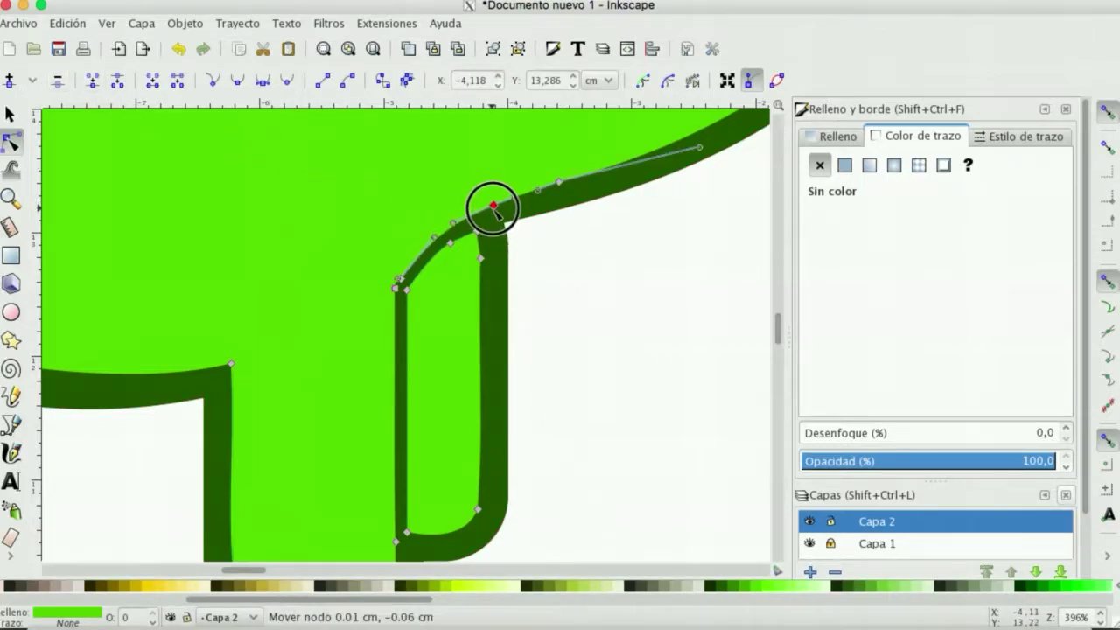
click(446, 249)
drag(445, 249, 480, 222)
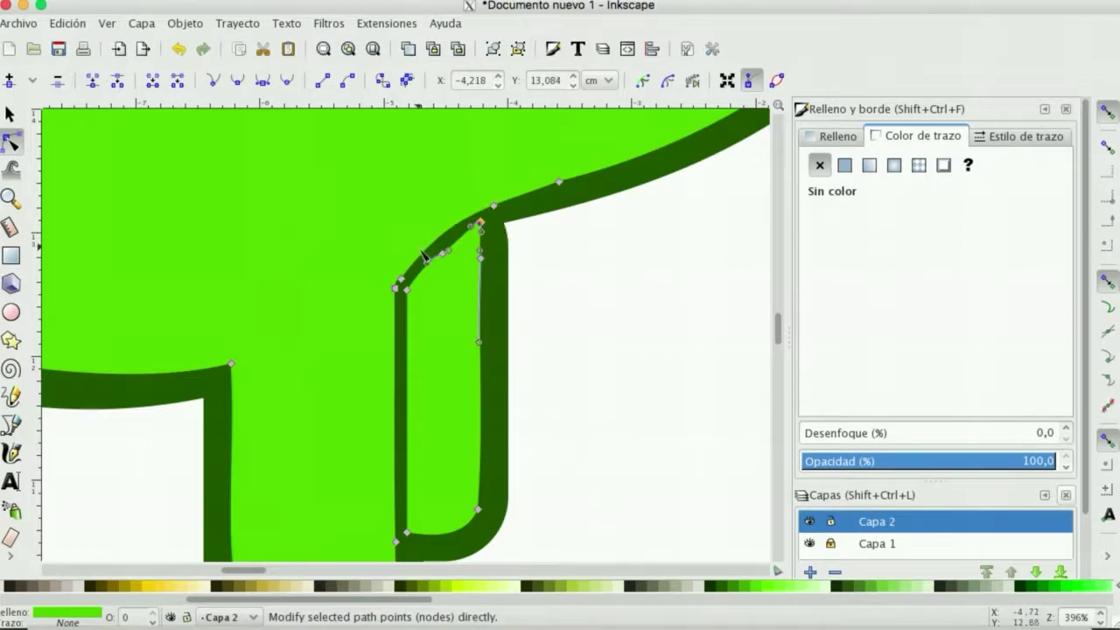
mouse_move(443, 255)
mouse_down()
mouse_move(453, 231)
mouse_move(430, 262)
mouse_up()
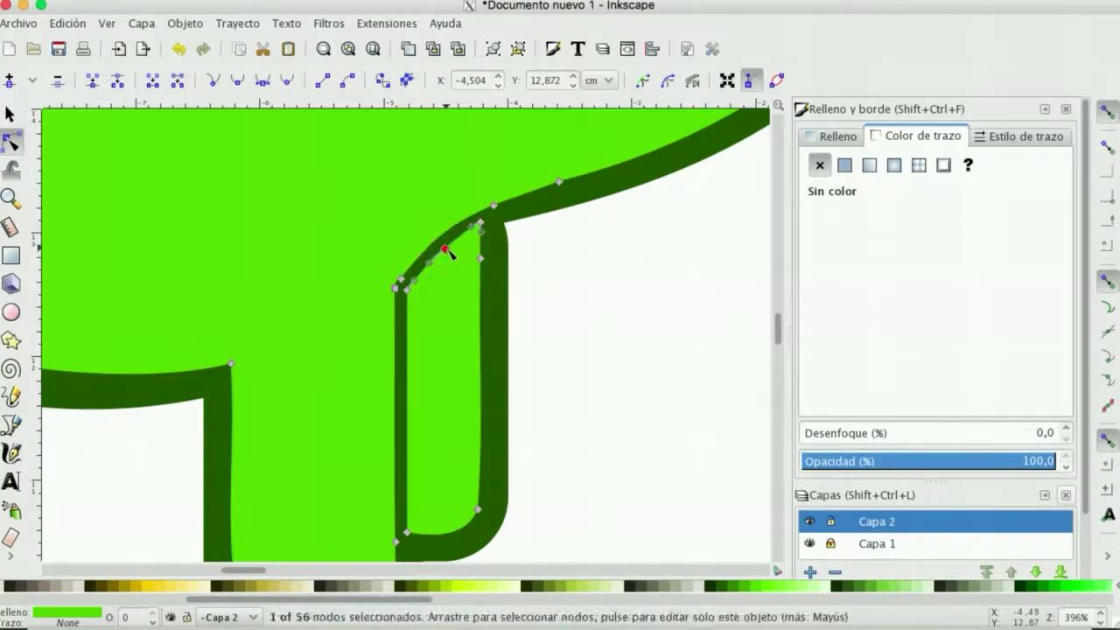
click(58, 82)
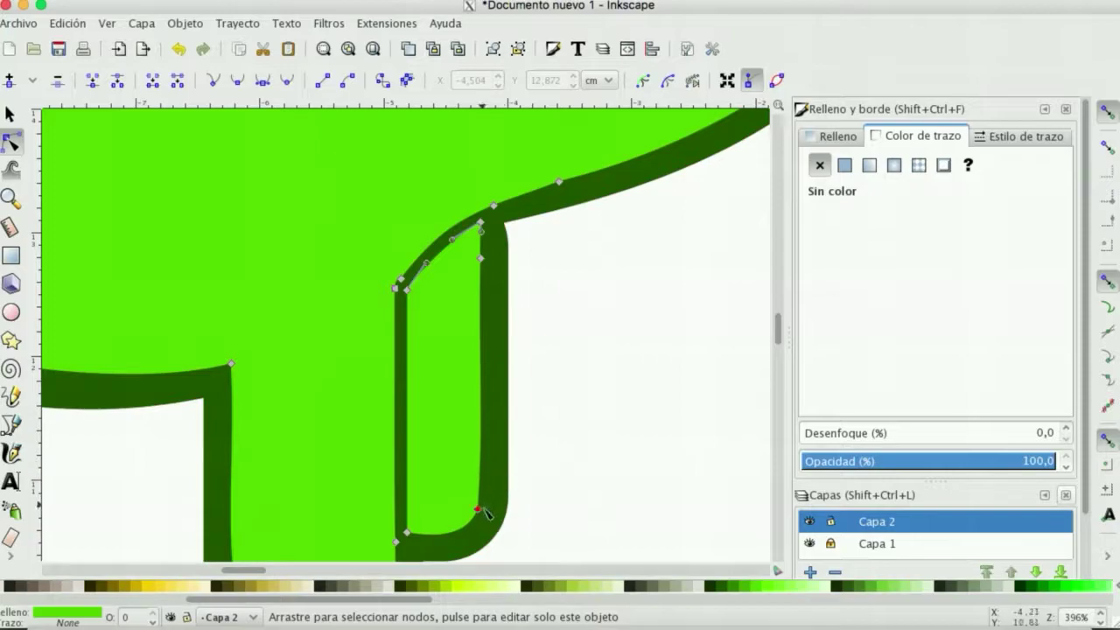
Step: Remove the extra node where the curved line meets the straight hind leg line and reshape the curve's upper edge
key(z)
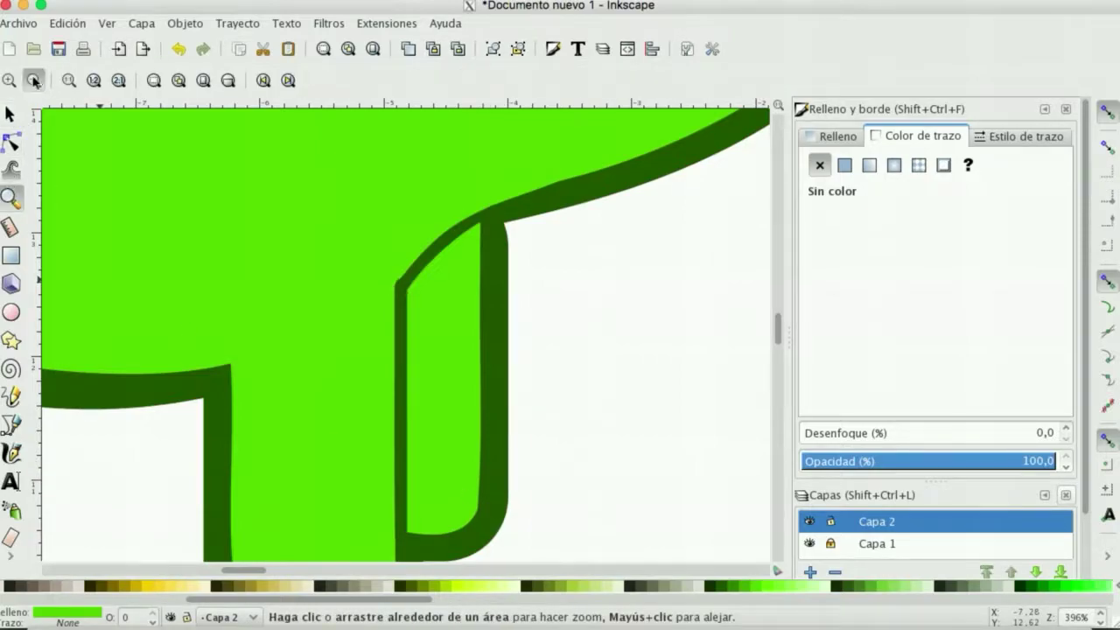
click(34, 80)
click(33, 80)
click(408, 338)
click(420, 321)
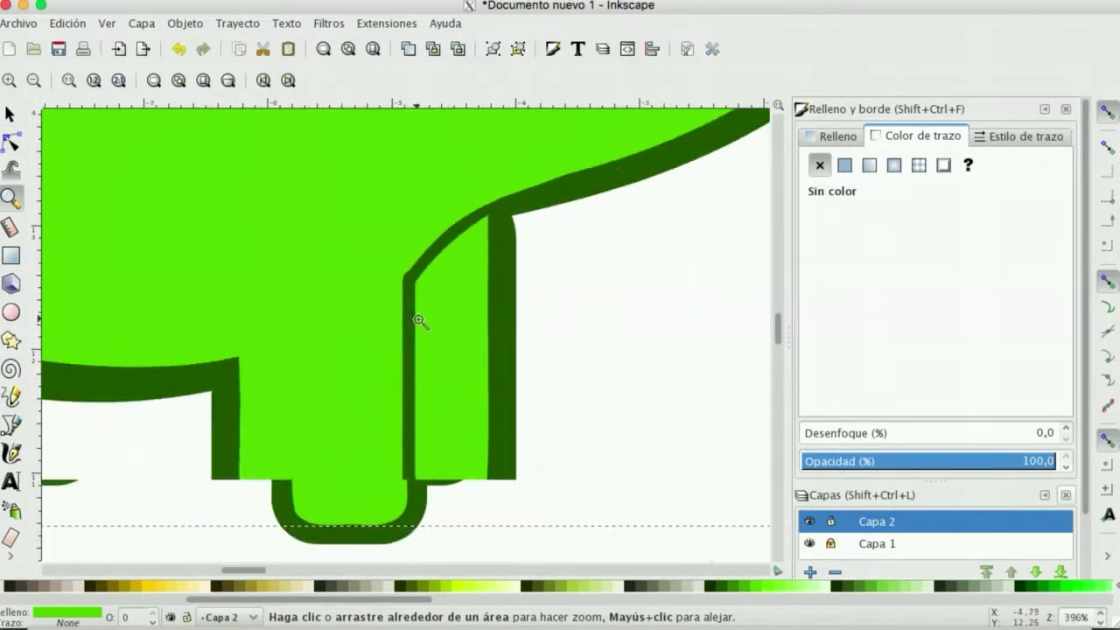
key(n)
click(408, 274)
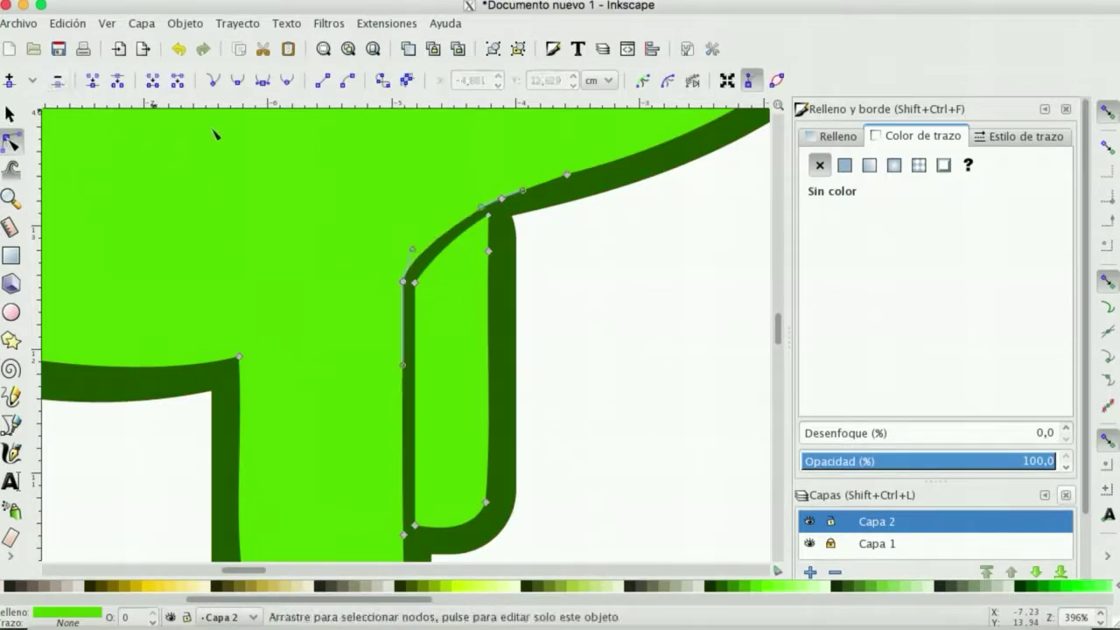
drag(412, 267, 433, 248)
click(11, 114)
click(470, 373)
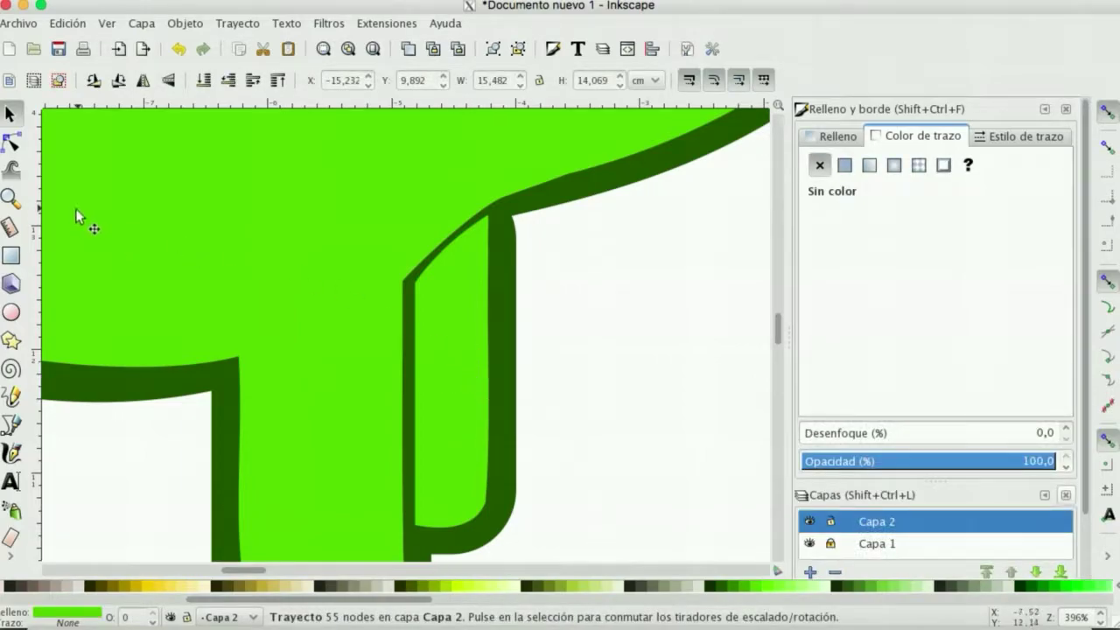
Step: Review the whole dinosaur, then nudge the top corner node of the far hind leg closer to the tail outline
click(12, 199)
click(34, 80)
click(33, 80)
click(33, 80)
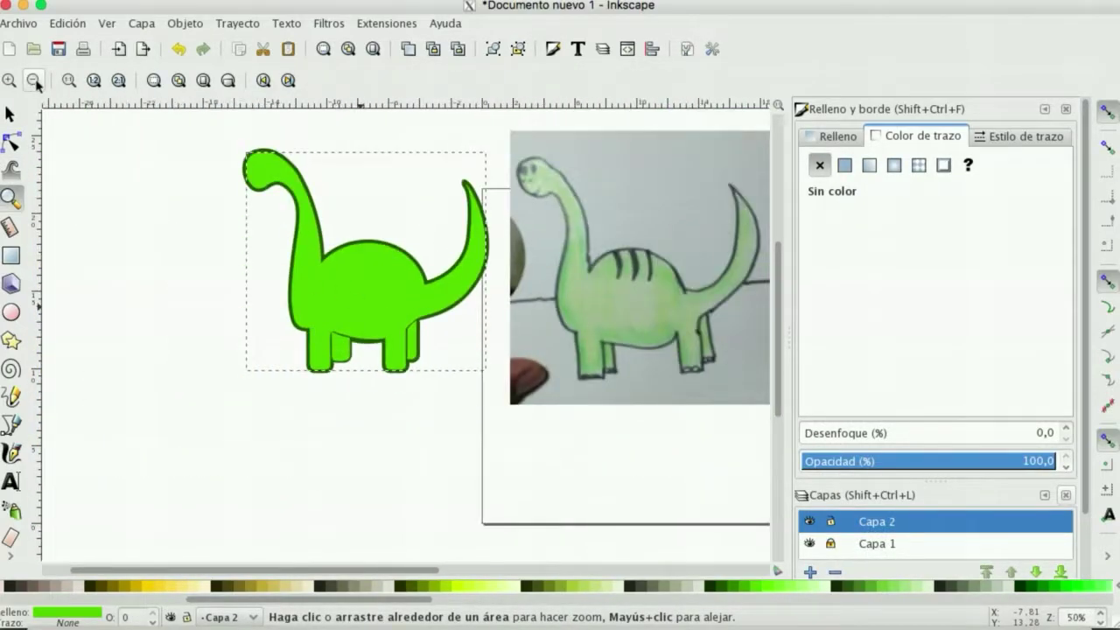
click(405, 338)
click(405, 337)
click(405, 337)
click(406, 337)
click(405, 337)
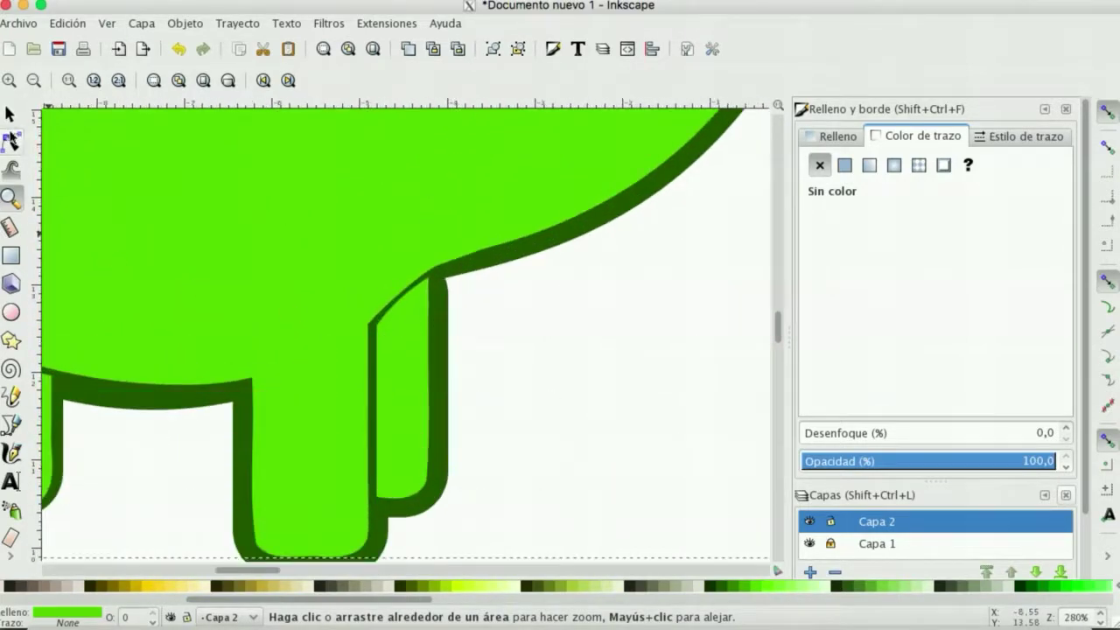
click(11, 140)
drag(428, 282, 431, 280)
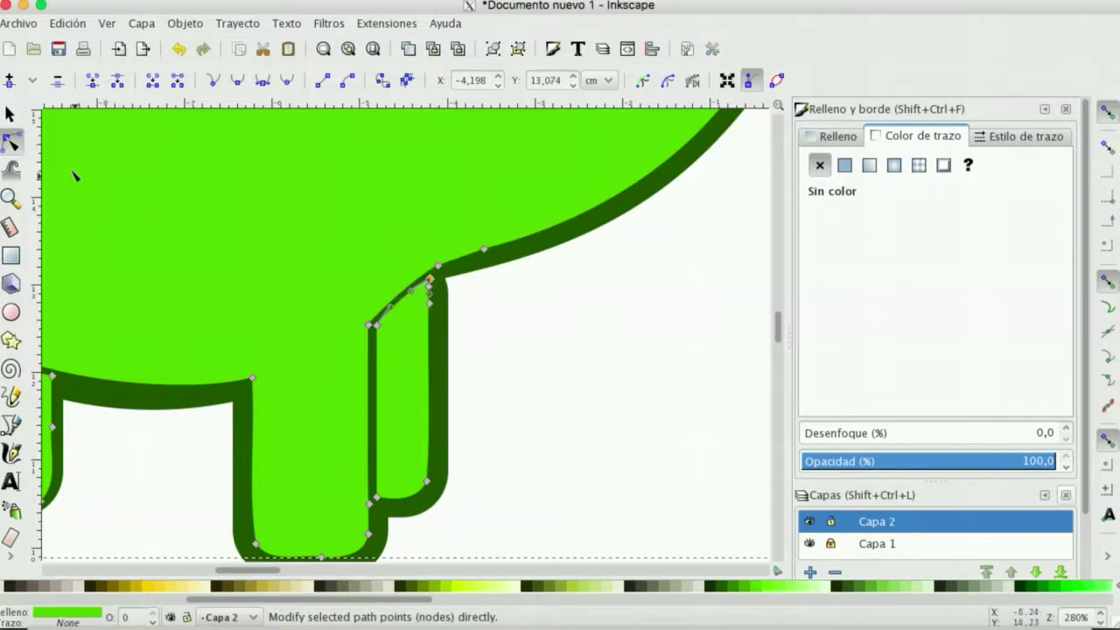
key(s)
click(649, 321)
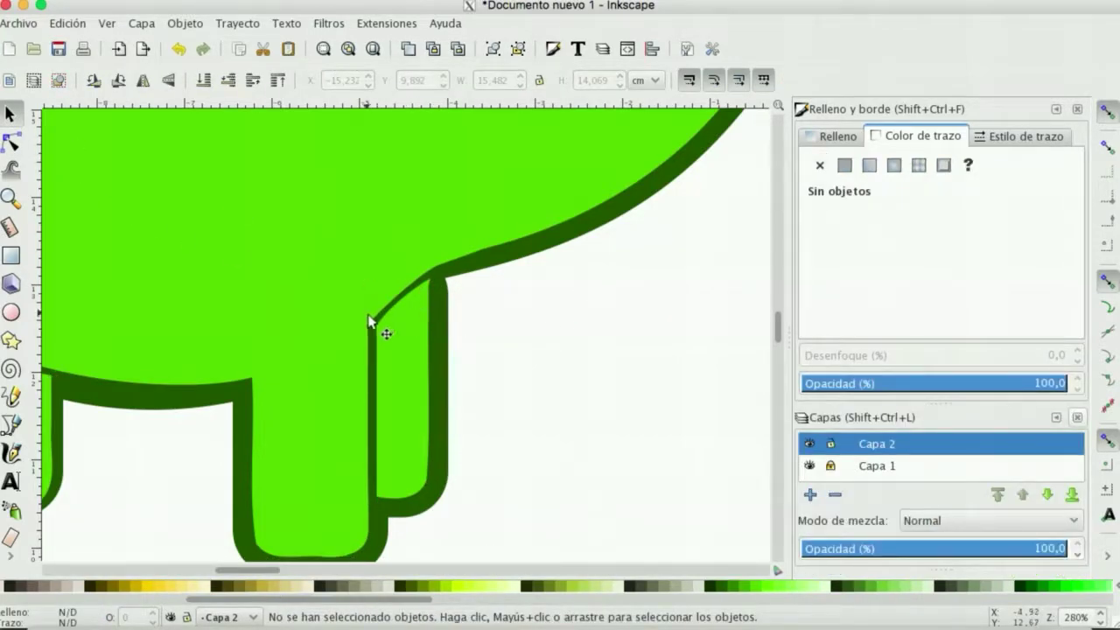
Step: Thicken the hind leg line by moving the bright green shape's nodes at the tail corner, the bend and the foot
click(407, 287)
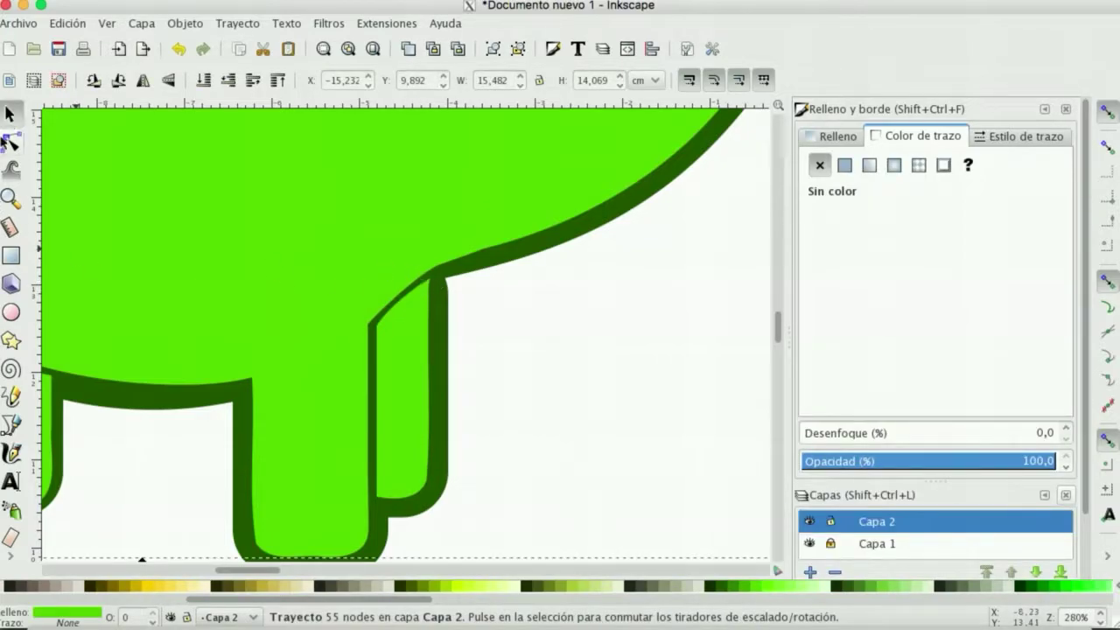
click(11, 142)
drag(433, 270, 433, 268)
drag(367, 324, 367, 320)
click(366, 505)
drag(365, 508, 362, 533)
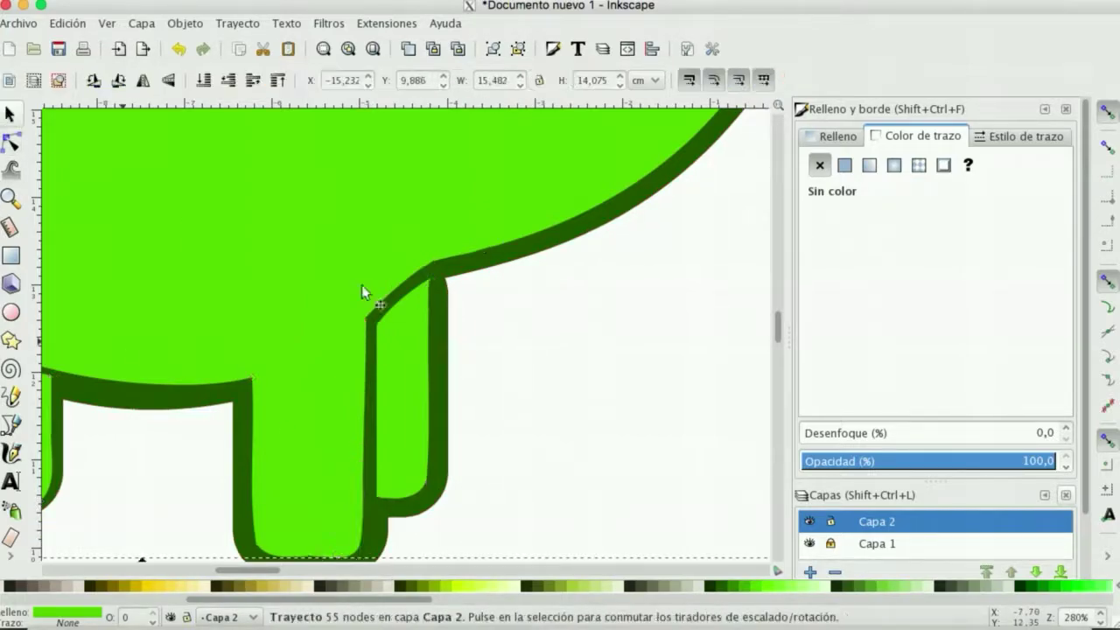
key(s)
key(Escape)
click(11, 197)
click(33, 80)
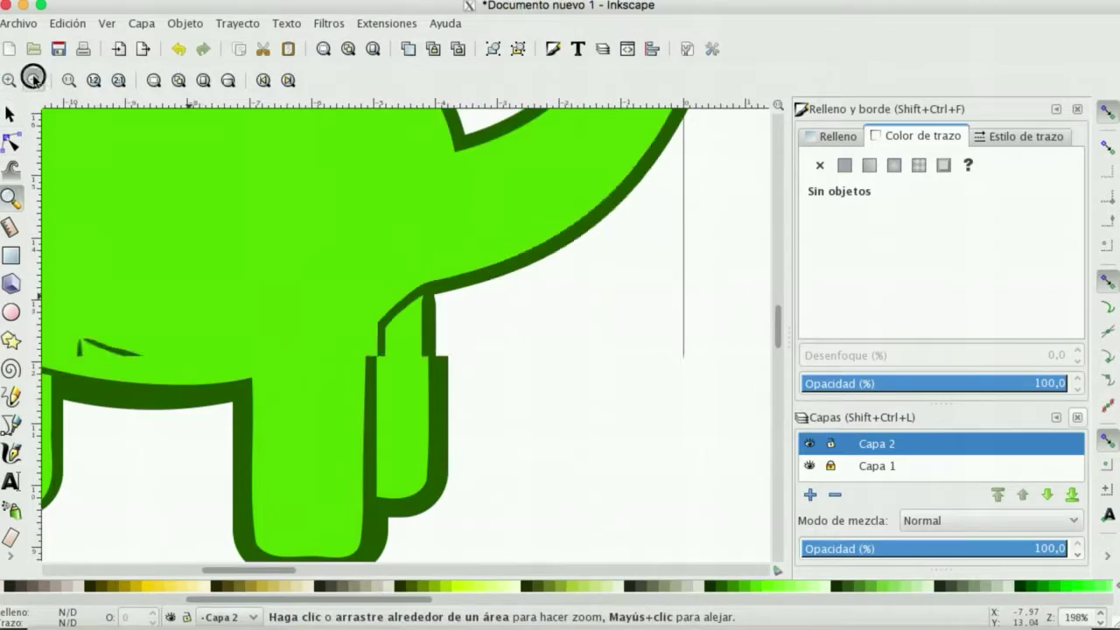
click(33, 80)
click(33, 79)
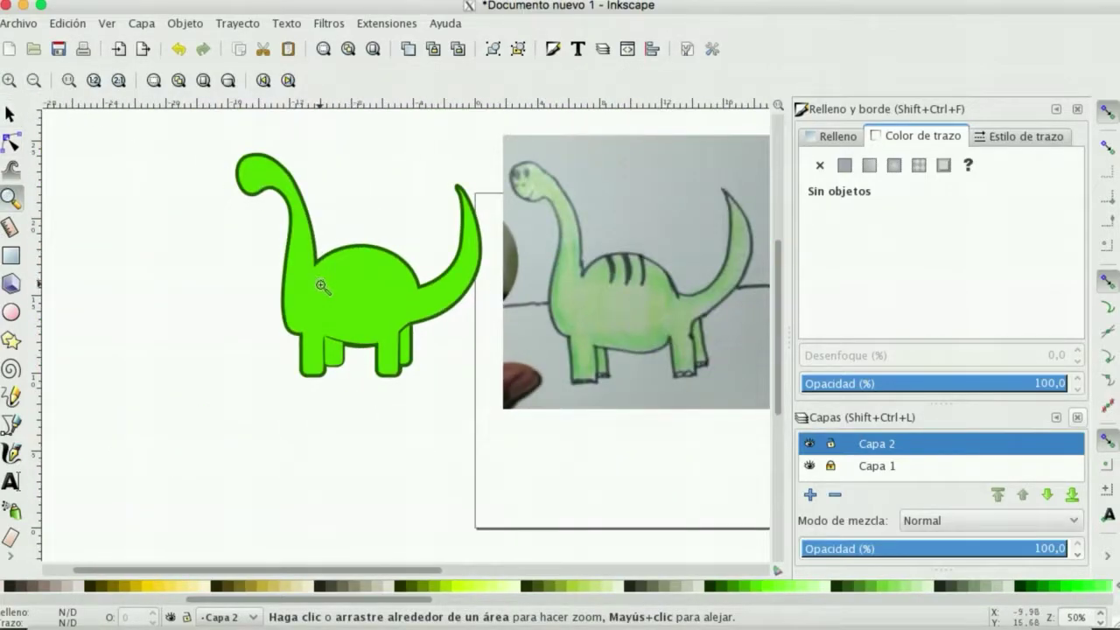
Step: Delete the extra node on the belly line above the far front leg and move the neighbouring nodes to thicken the line
scroll(333, 320, up, 2)
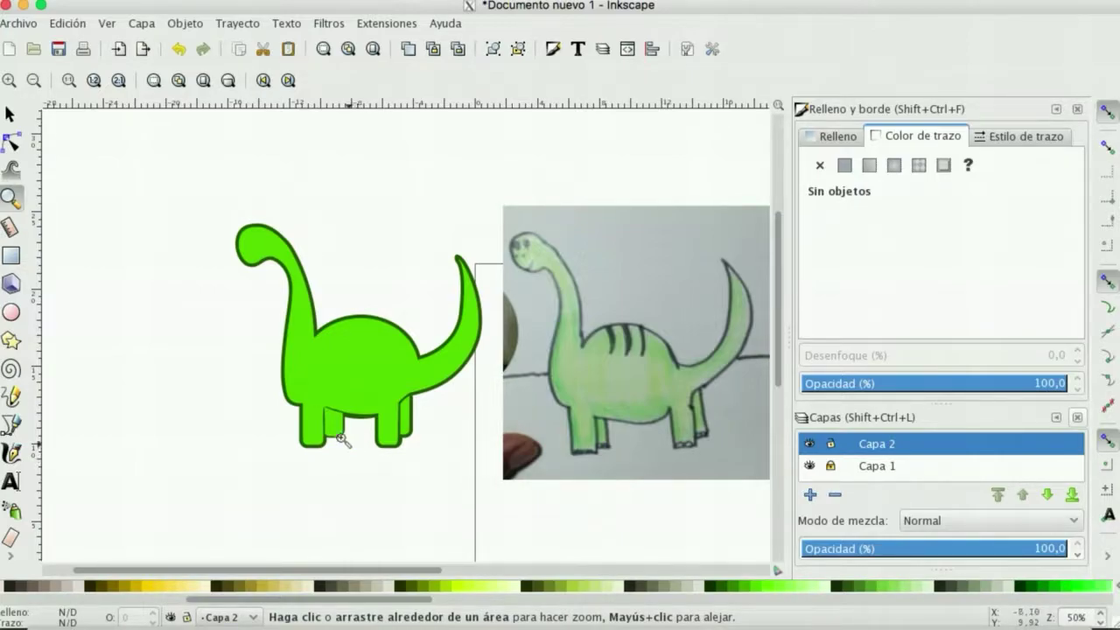
drag(348, 444, 352, 447)
click(33, 79)
click(34, 79)
click(33, 79)
click(34, 79)
click(33, 79)
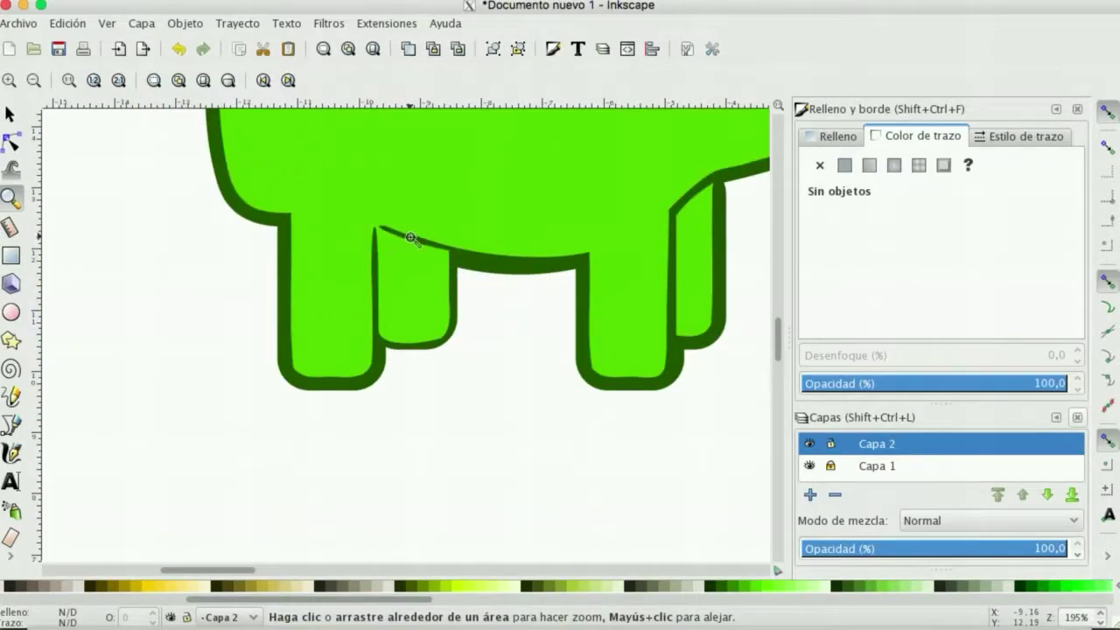
click(410, 237)
click(11, 142)
click(418, 245)
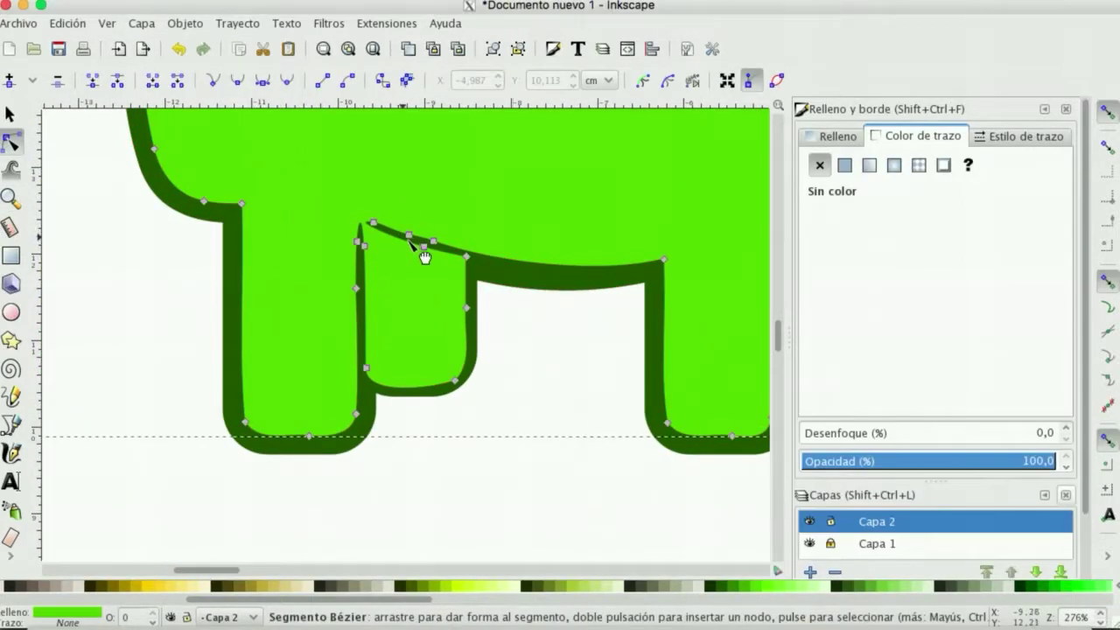
click(419, 243)
click(63, 79)
click(394, 230)
drag(394, 230, 376, 223)
drag(434, 242, 440, 243)
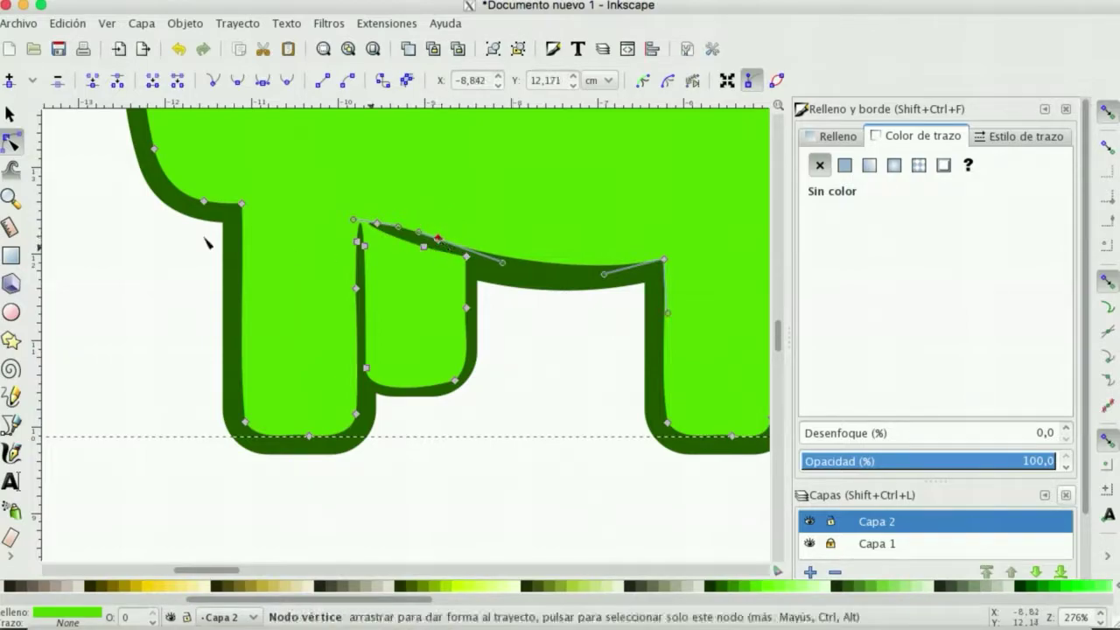
Step: Draw two round eyes about 0.45 cm across side by side on the dinosaur's head
click(10, 198)
click(35, 79)
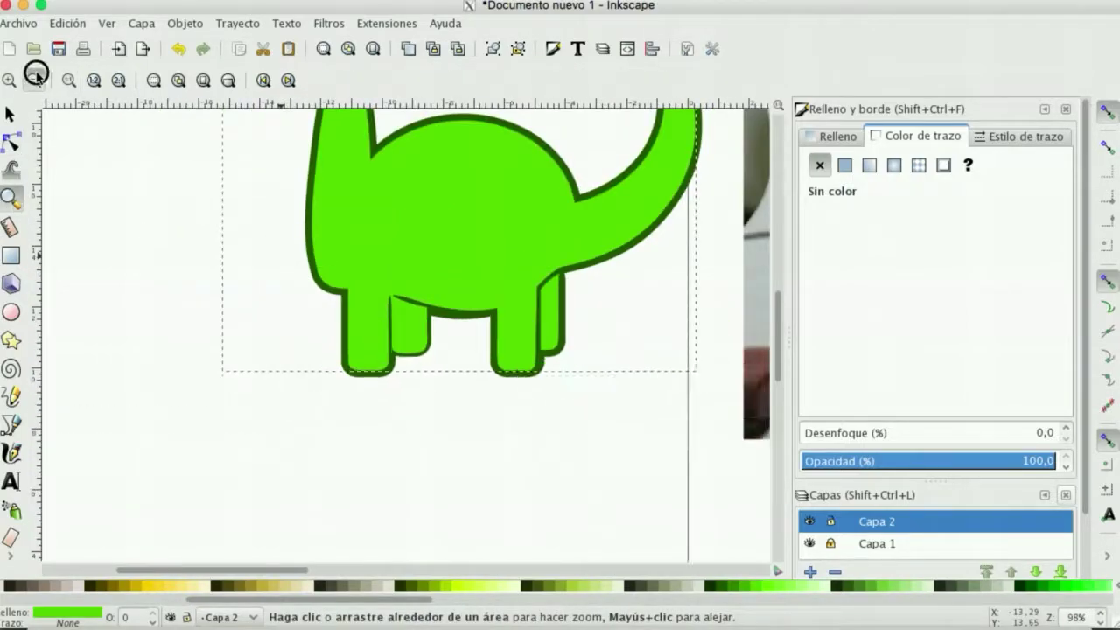
click(453, 276)
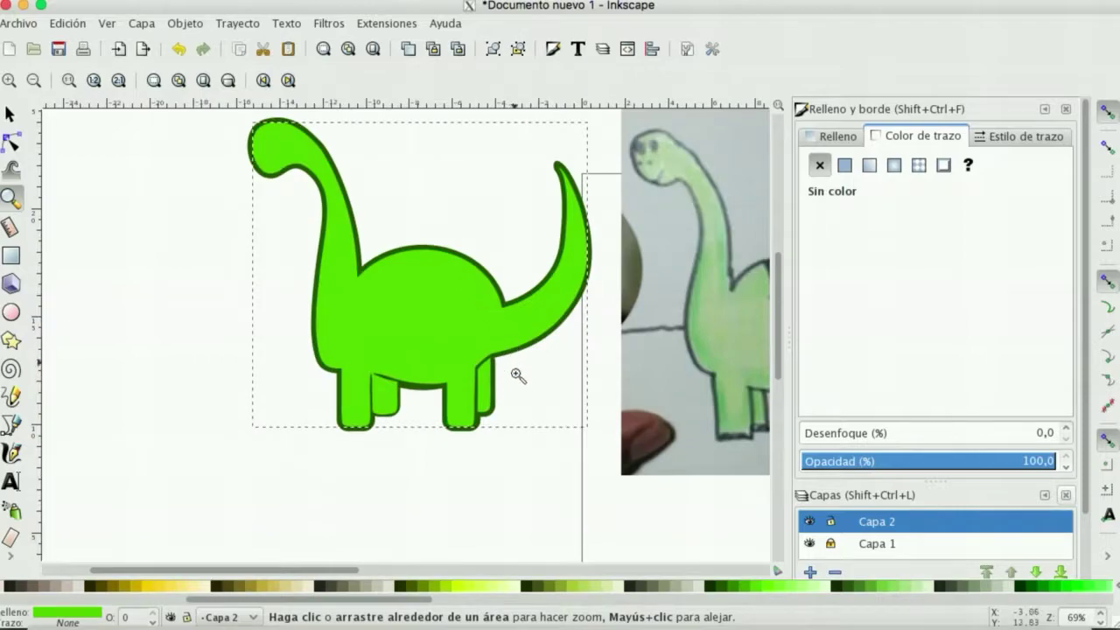
scroll(517, 385, up, 1)
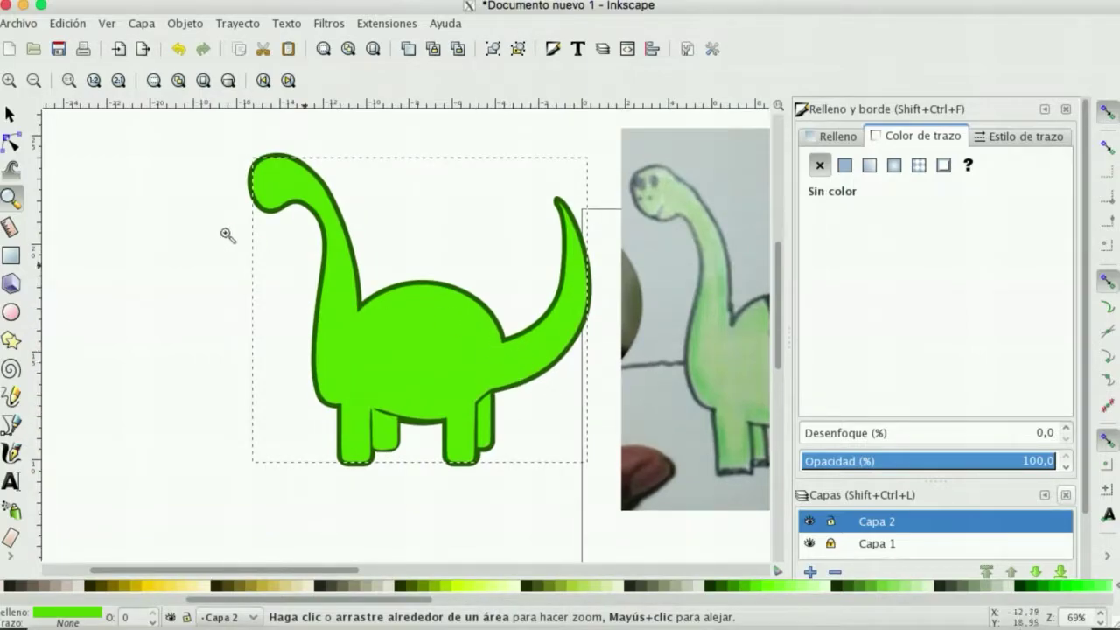
click(11, 312)
drag(160, 248, 283, 174)
key(s)
Step: Fill both eye circles with black
drag(211, 141, 323, 201)
drag(231, 601, 43, 599)
click(7, 585)
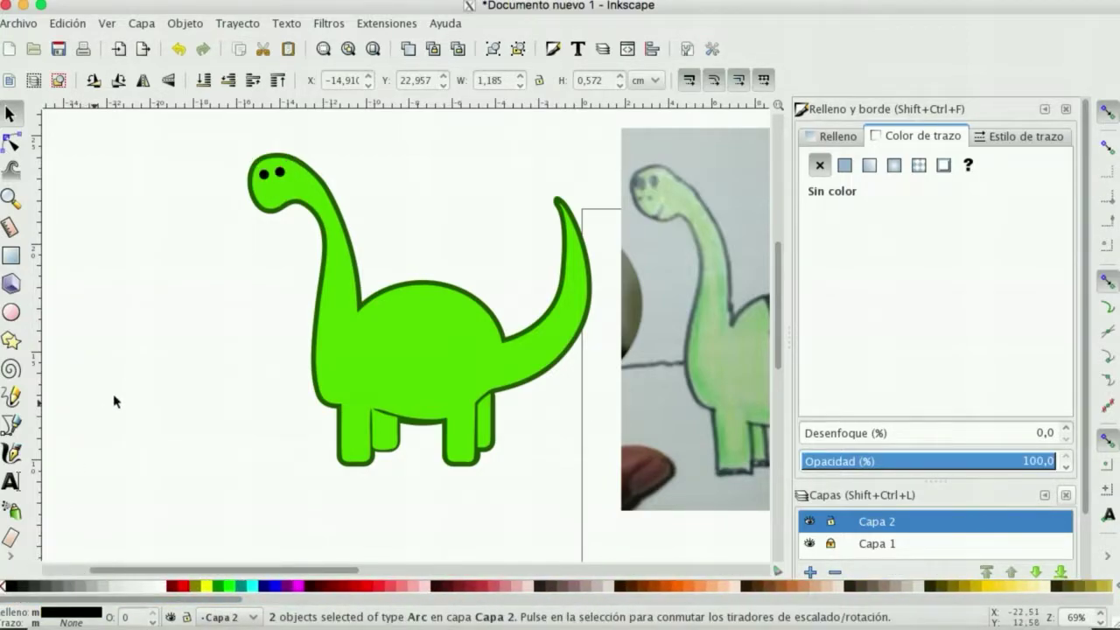
click(98, 407)
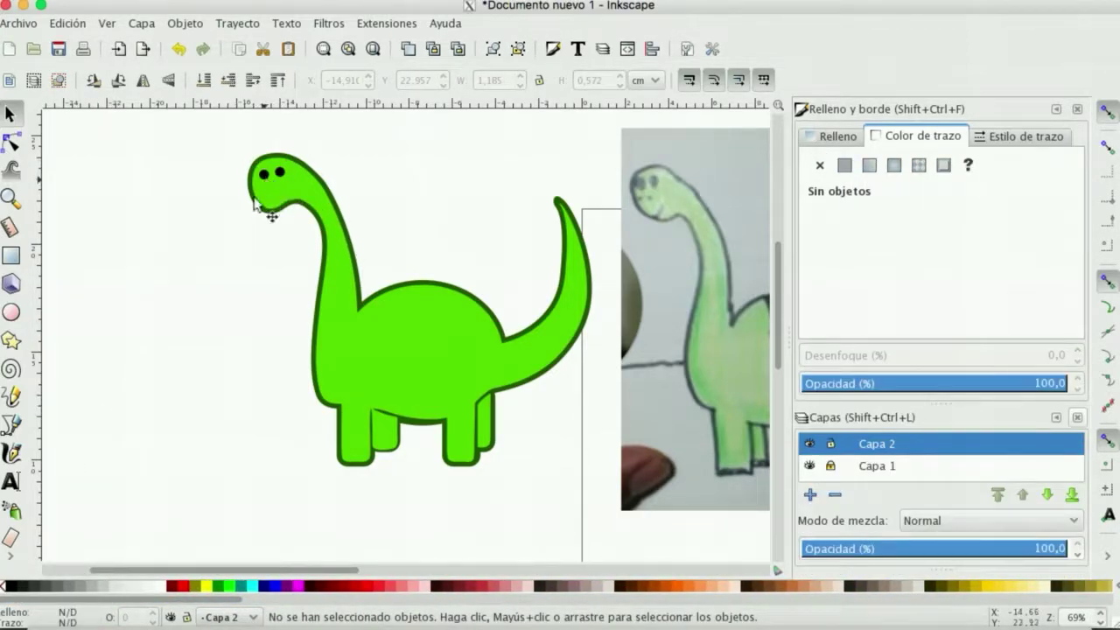
Step: Recolour both eyes with the dark green of the dinosaur's outline using the Dropper
drag(247, 156, 287, 202)
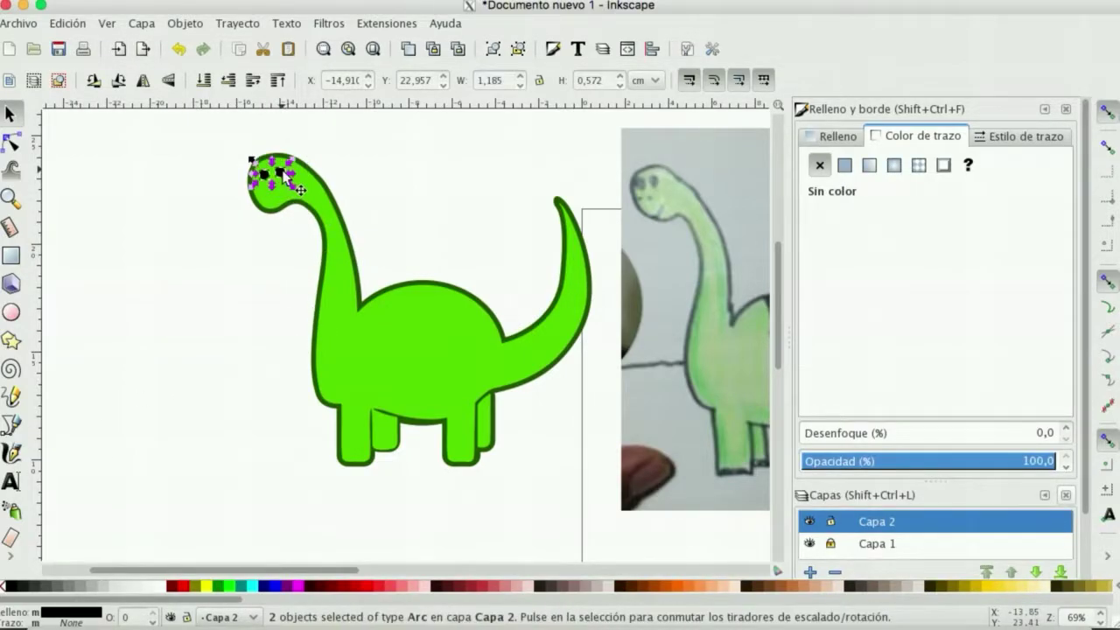
click(11, 551)
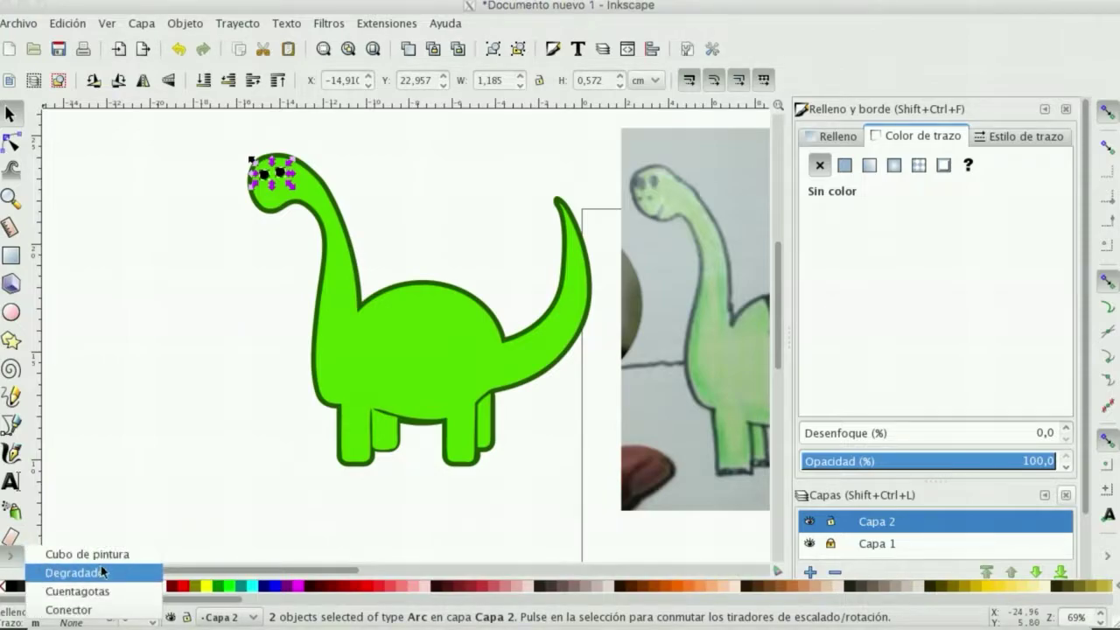
click(102, 590)
drag(370, 299, 376, 302)
key(F1)
key(Escape)
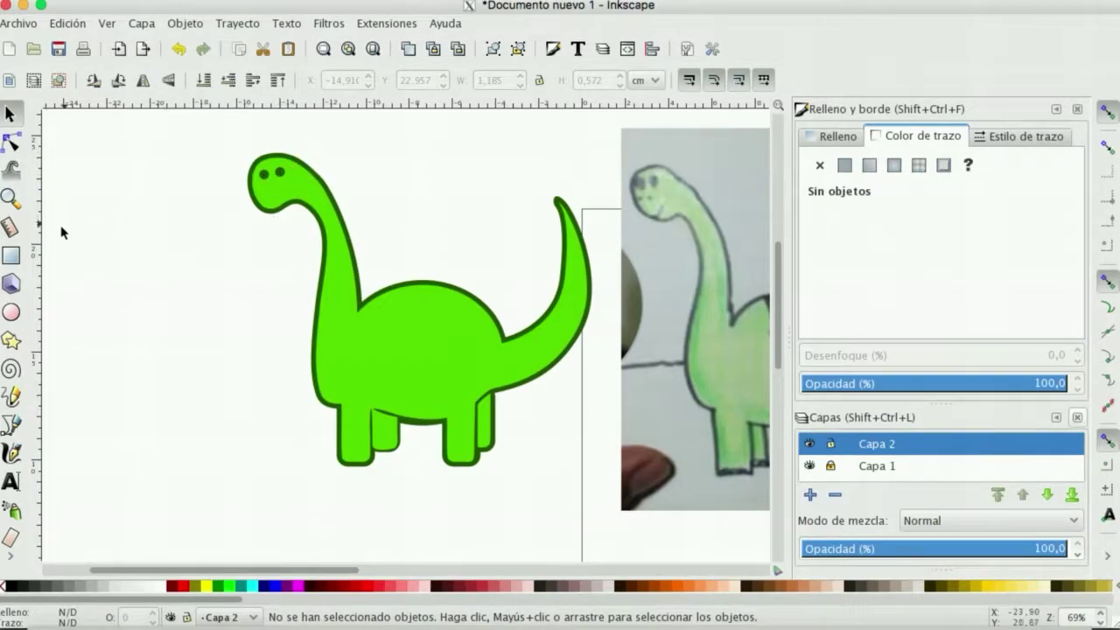
Step: Duplicate the eyes as a smaller pair about 0.45 cm wide overall and place them below as nostrils
drag(223, 168, 322, 187)
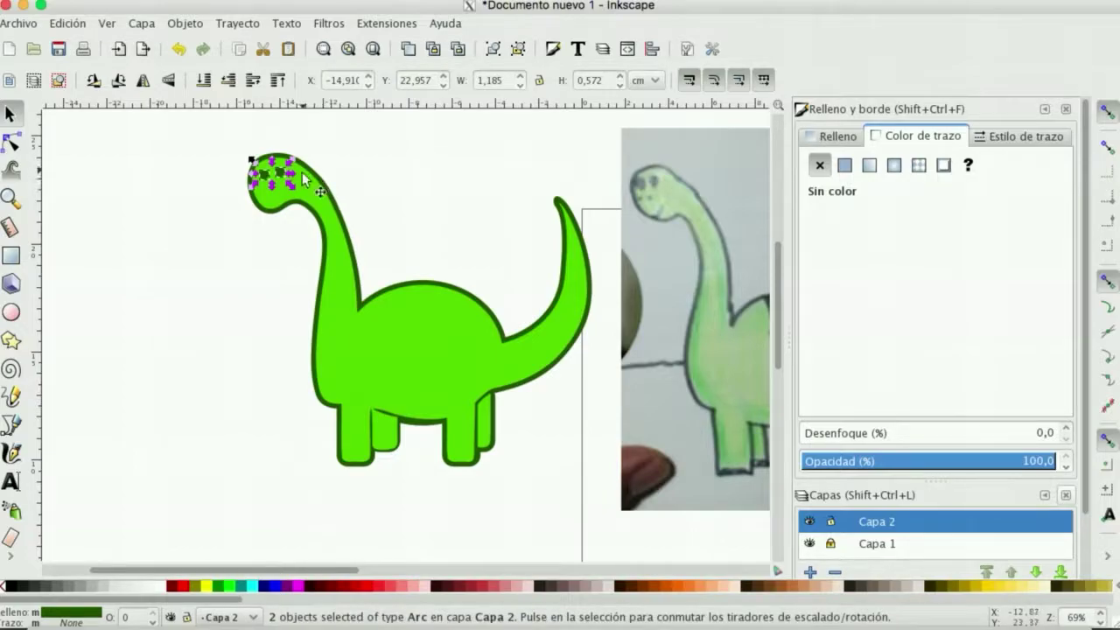
drag(285, 175, 269, 199)
click(212, 220)
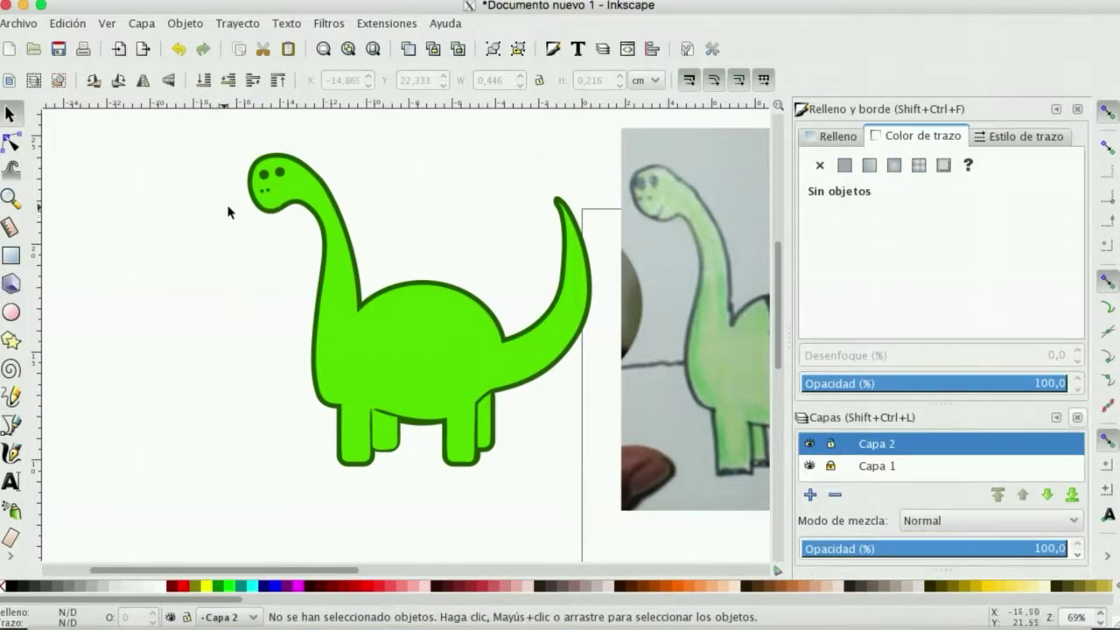
Step: Reposition the two eyes individually, shifting both towards the front of the face and setting them slightly farther apart
click(264, 177)
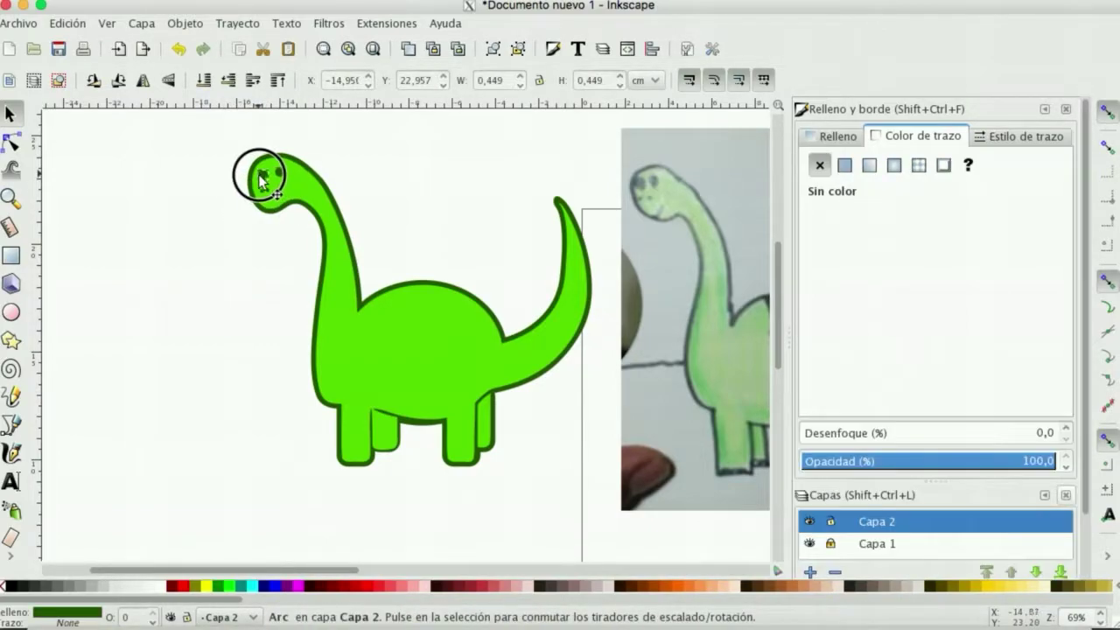
click(170, 163)
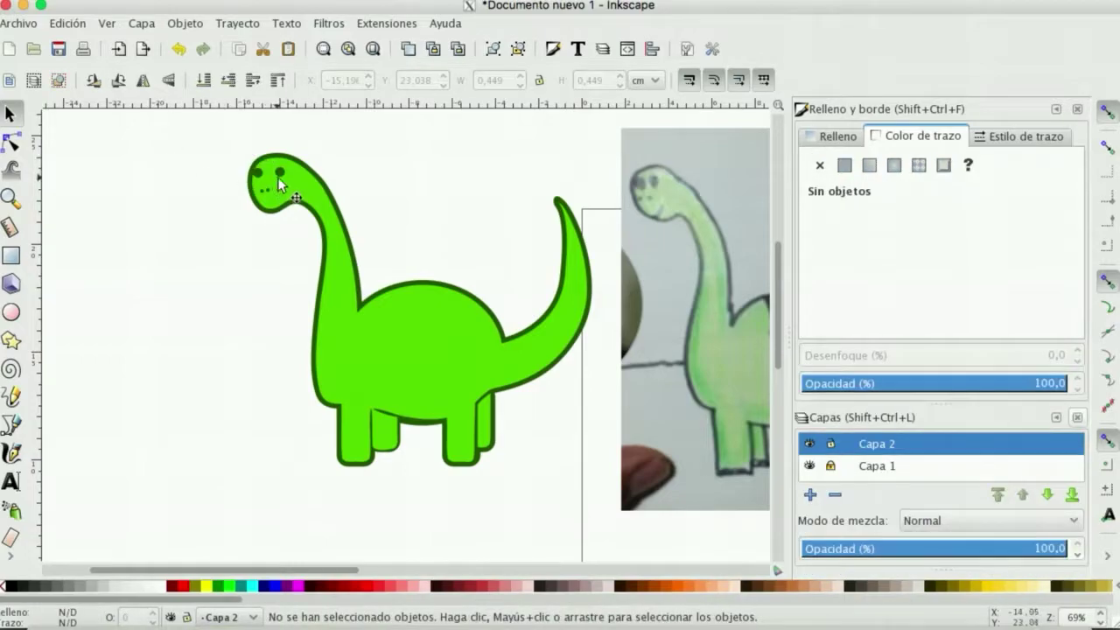
click(259, 177)
drag(281, 182, 294, 205)
click(200, 188)
click(294, 212)
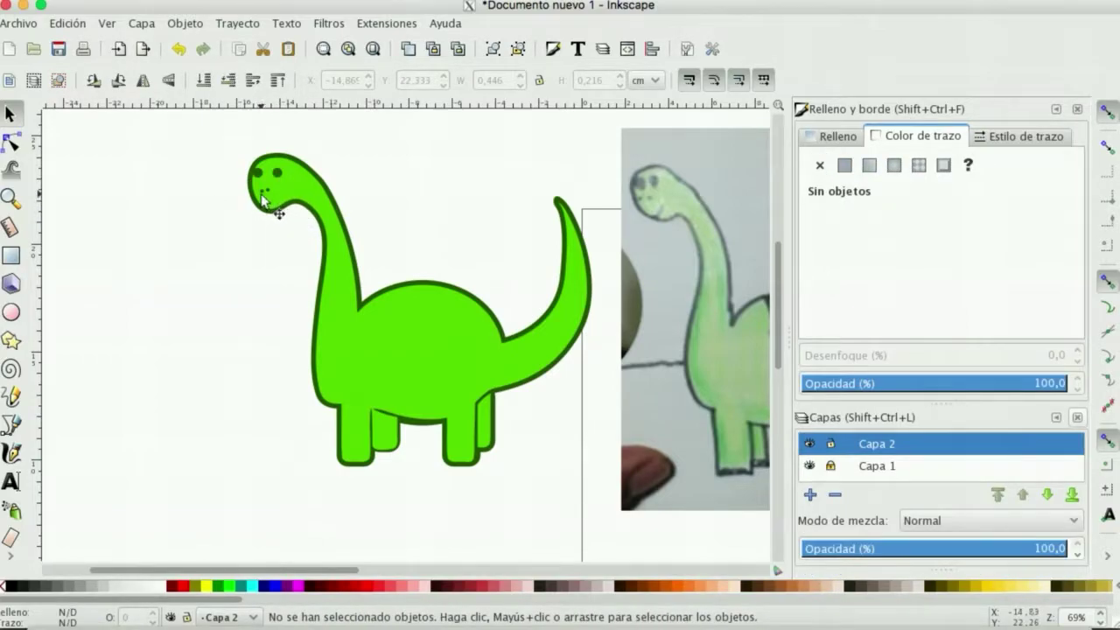
Step: Move the two nostrils individually to space them farther apart beneath the eyes
click(269, 199)
click(218, 214)
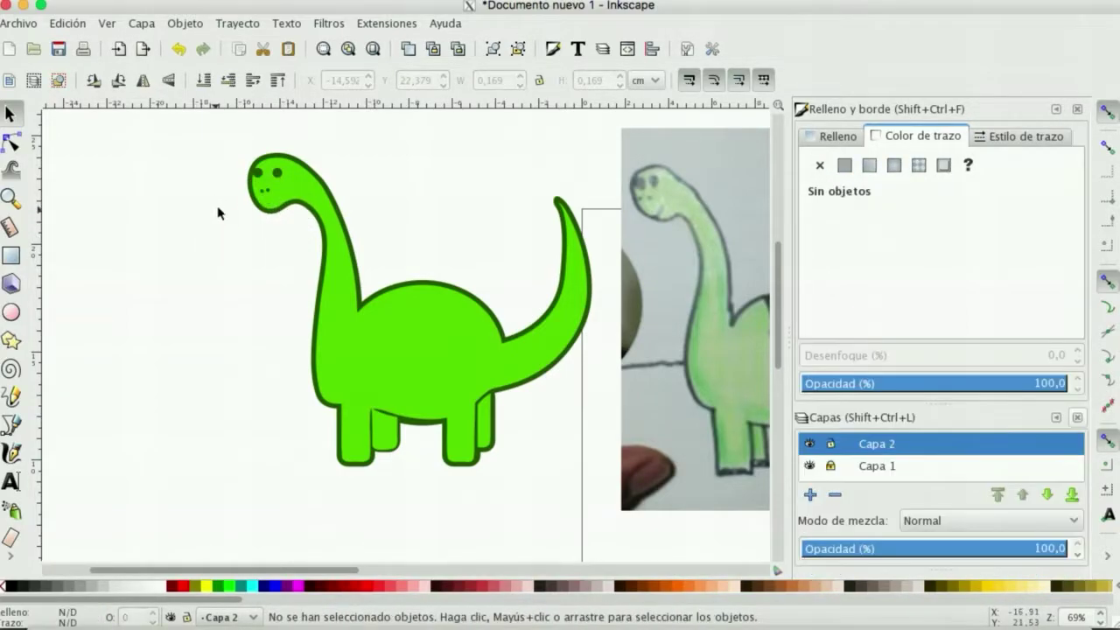
drag(262, 197, 256, 191)
click(10, 198)
click(264, 189)
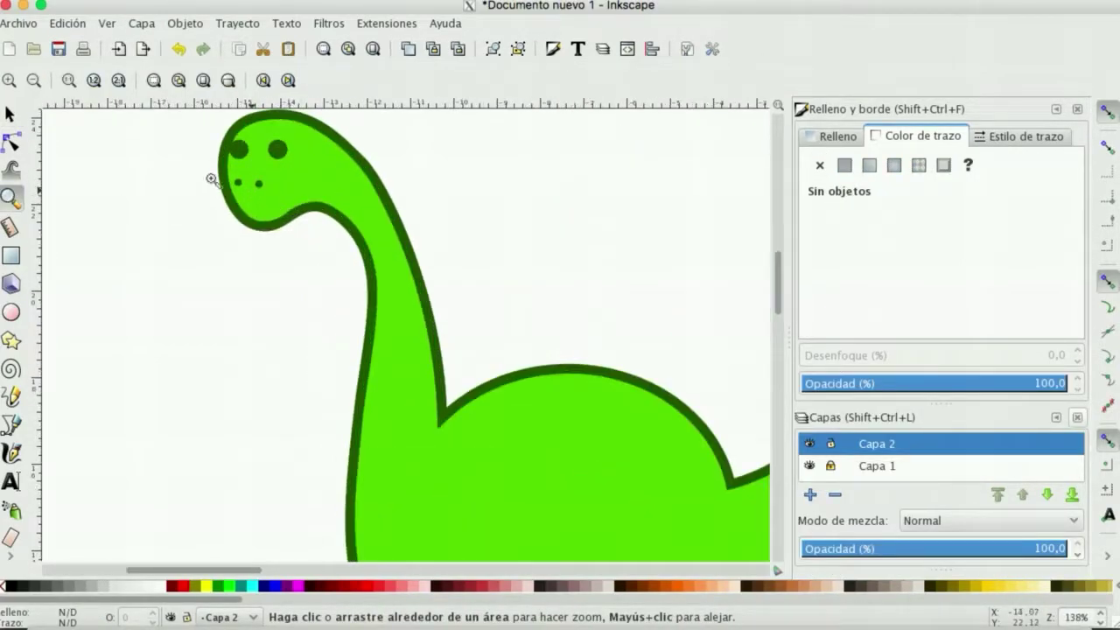
Step: Combine the two eyes and two nostrils into a single path
click(10, 115)
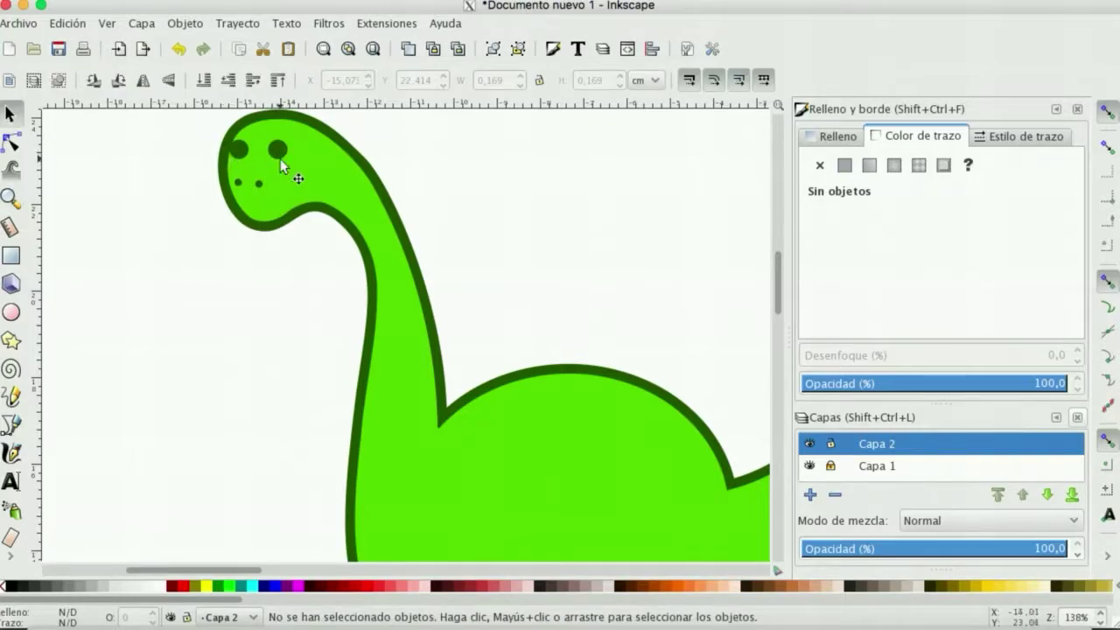
click(278, 153)
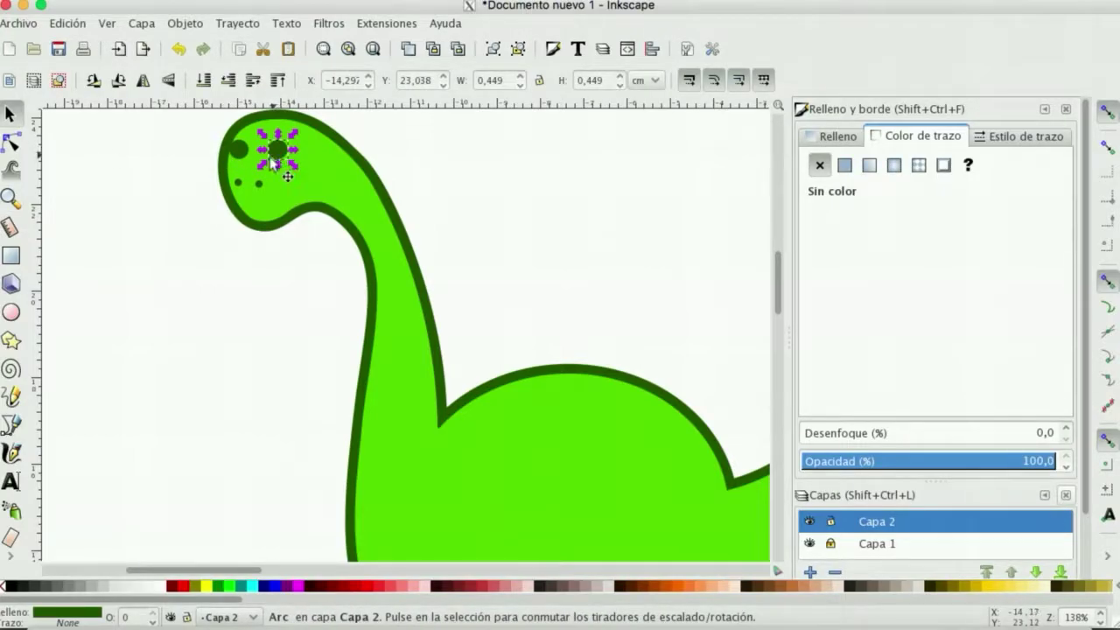
shift+click(239, 151)
shift+click(257, 184)
shift+click(238, 182)
click(198, 22)
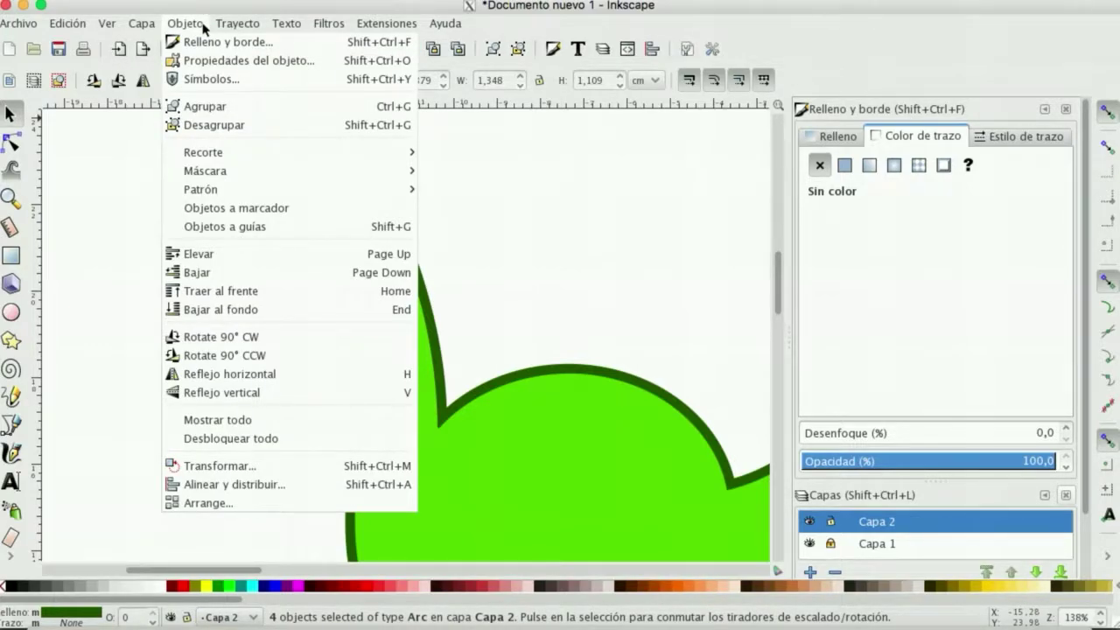
mouse_move(238, 27)
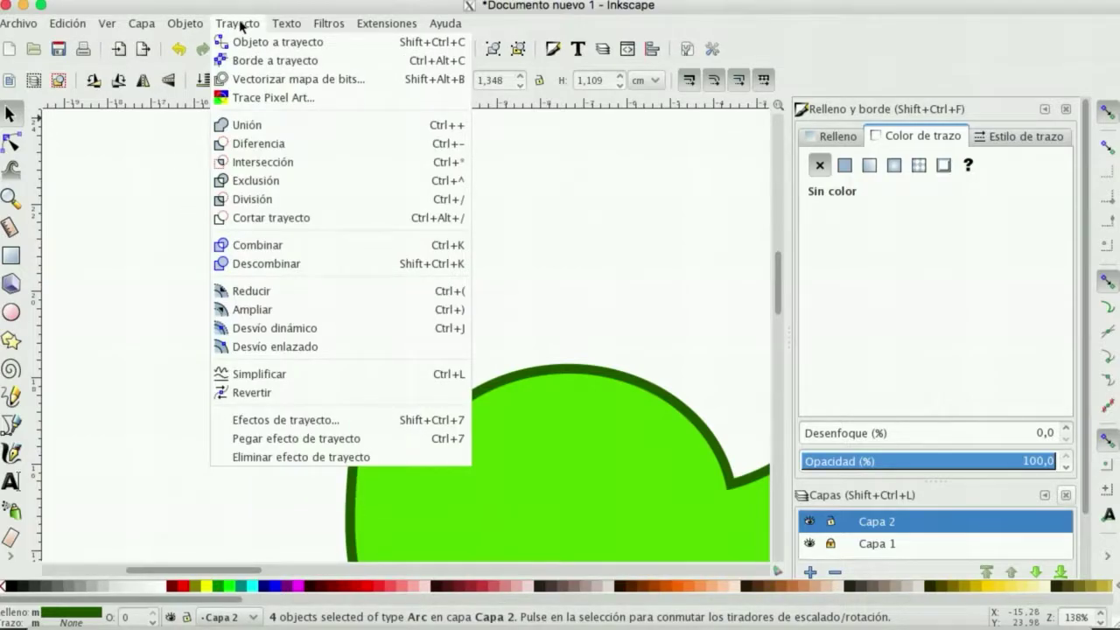
click(280, 245)
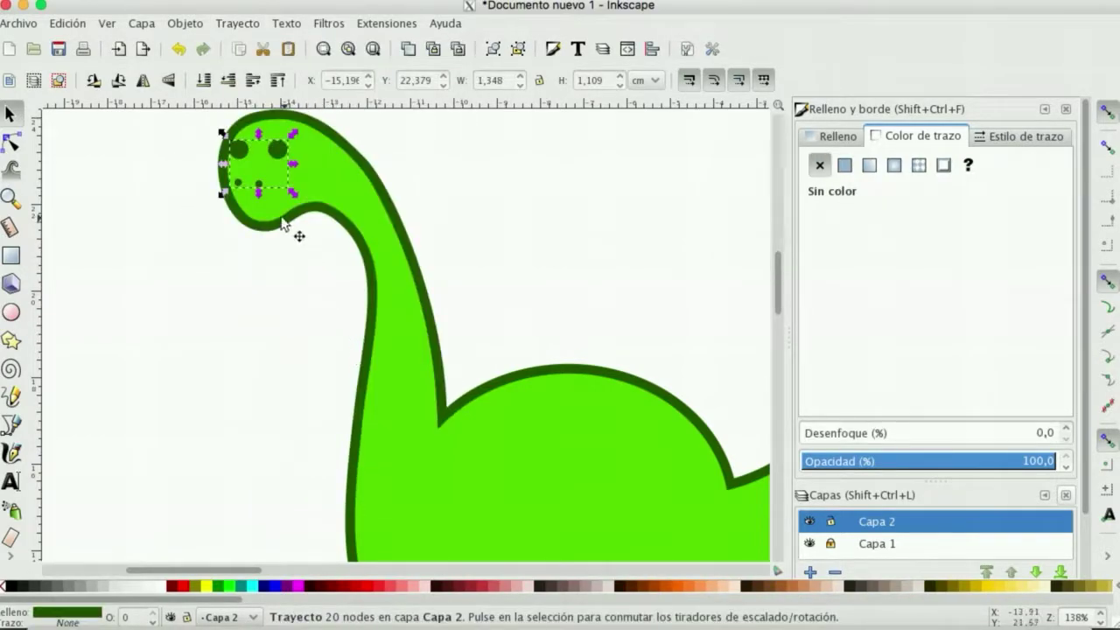
drag(281, 152, 305, 166)
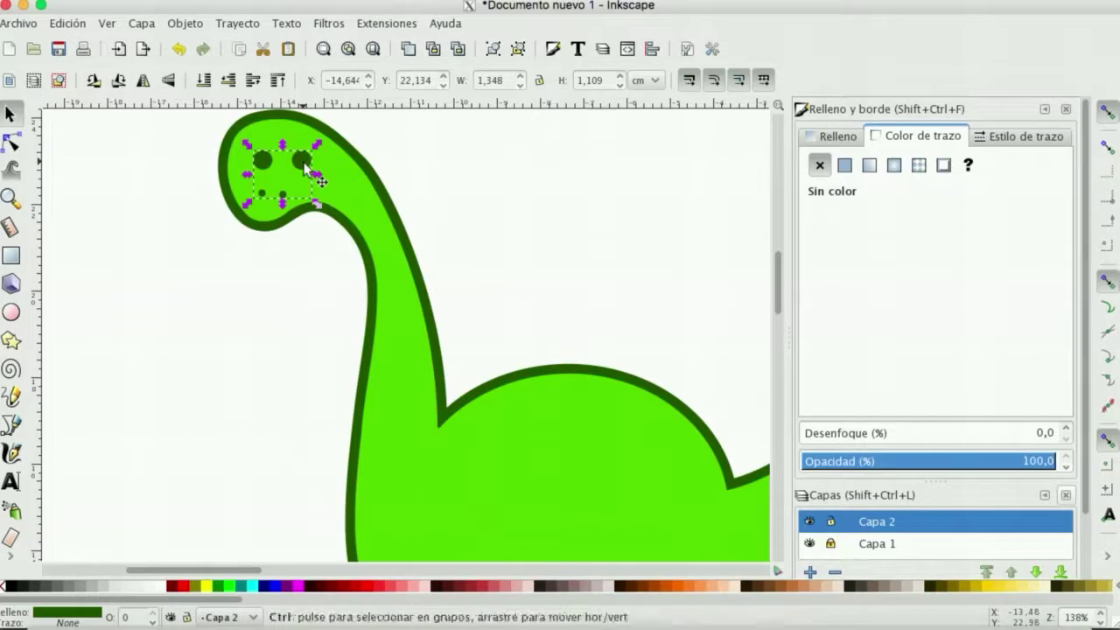
key(ctrl+z)
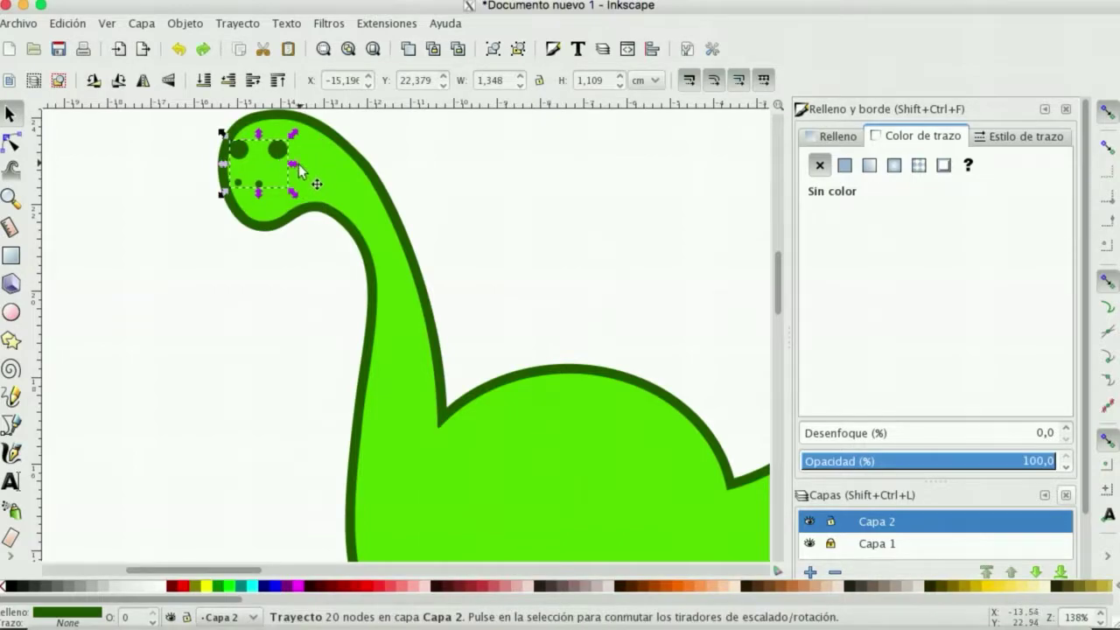
Step: Subtract the combined eyes and nostrils from the bright green body with Difference, leaving cut-out holes in the face
shift+click(349, 200)
click(238, 23)
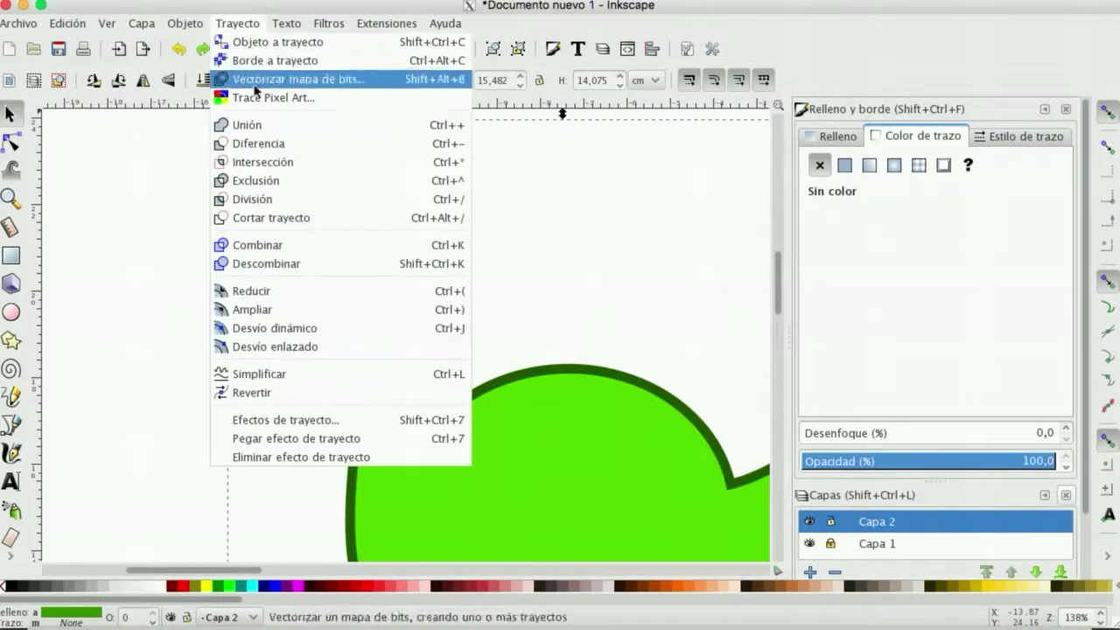
click(267, 144)
click(66, 229)
drag(275, 180, 452, 172)
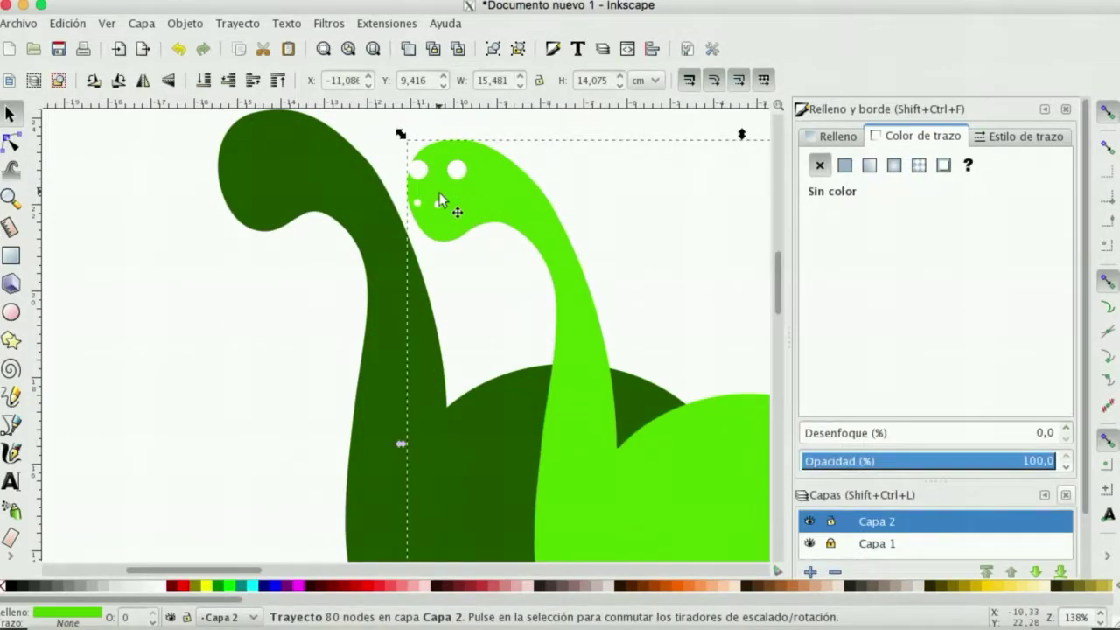
key(ctrl+z)
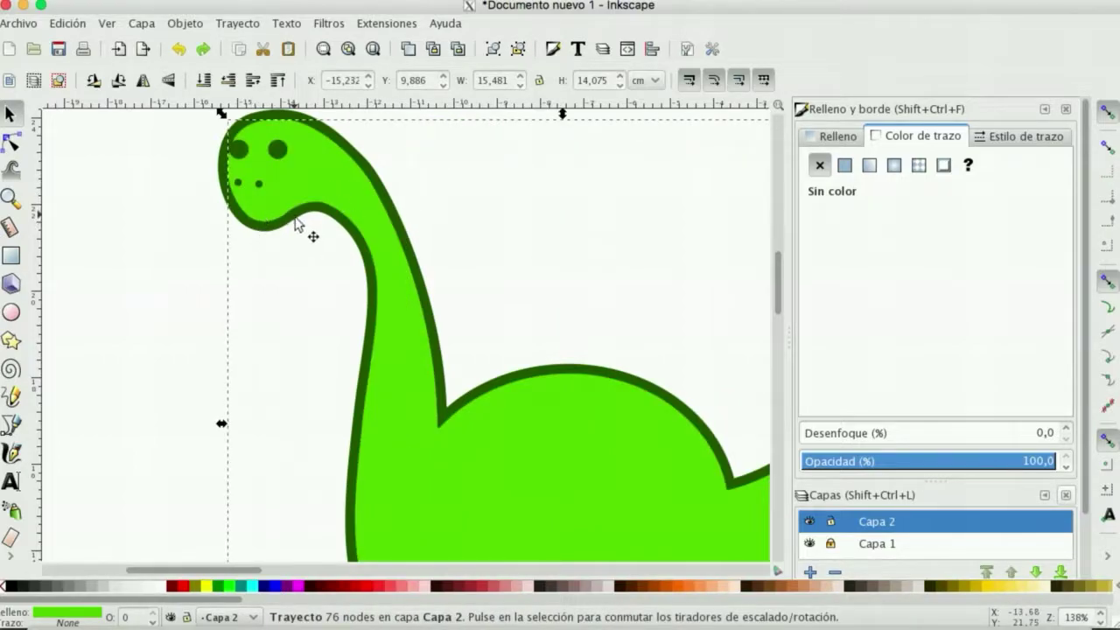
Step: Try moving the dark green backing silhouette and recolouring it yellow, undoing each change
click(10, 199)
click(34, 80)
click(34, 79)
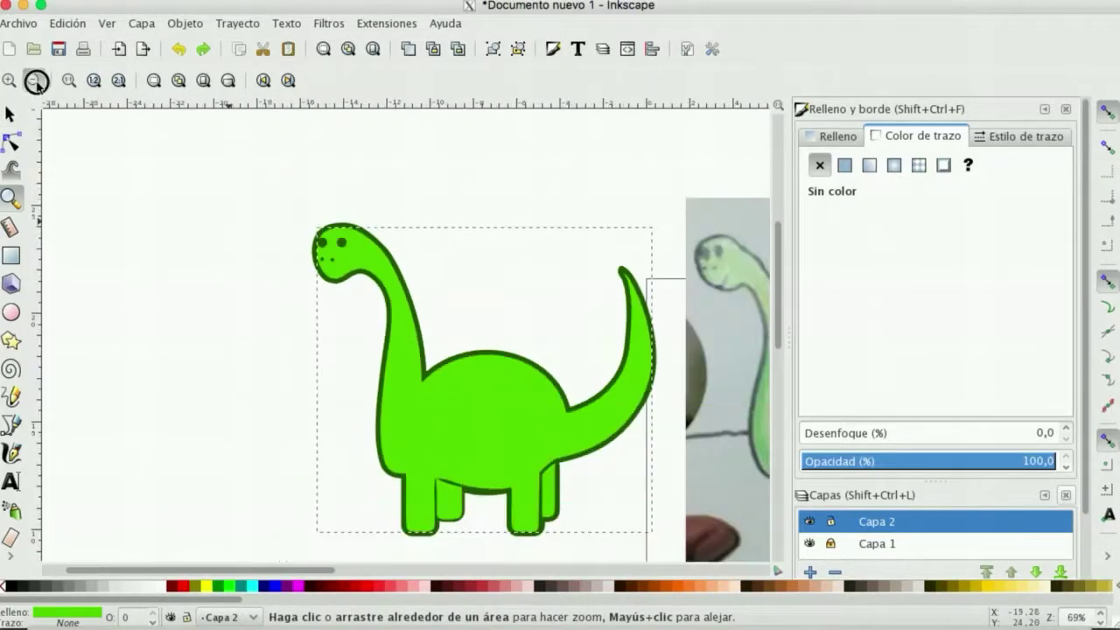
click(35, 80)
click(488, 390)
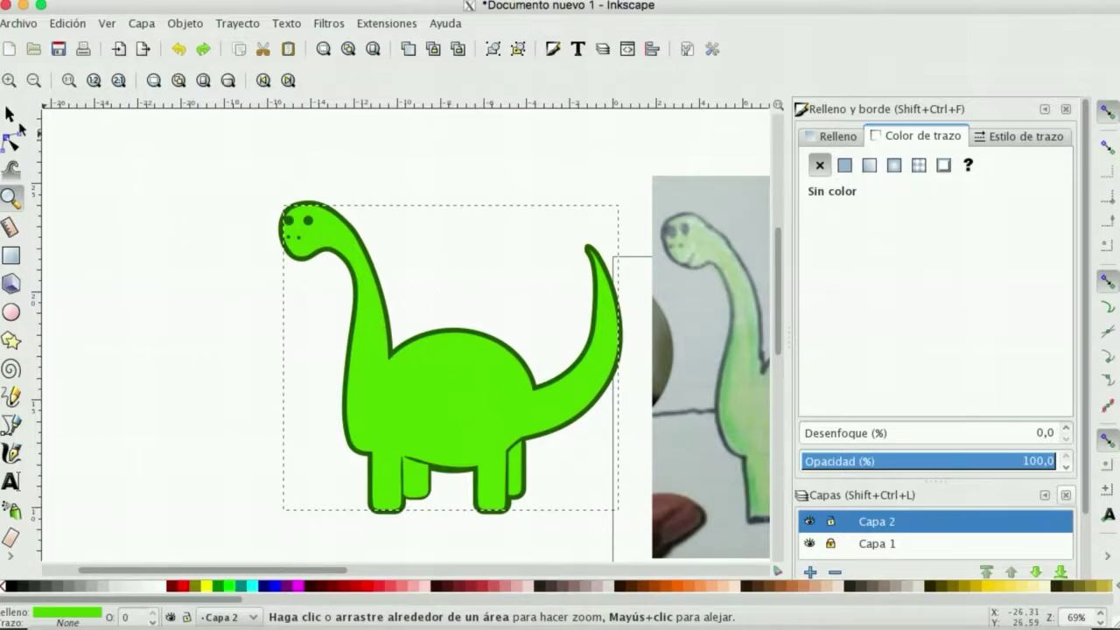
click(11, 114)
click(250, 212)
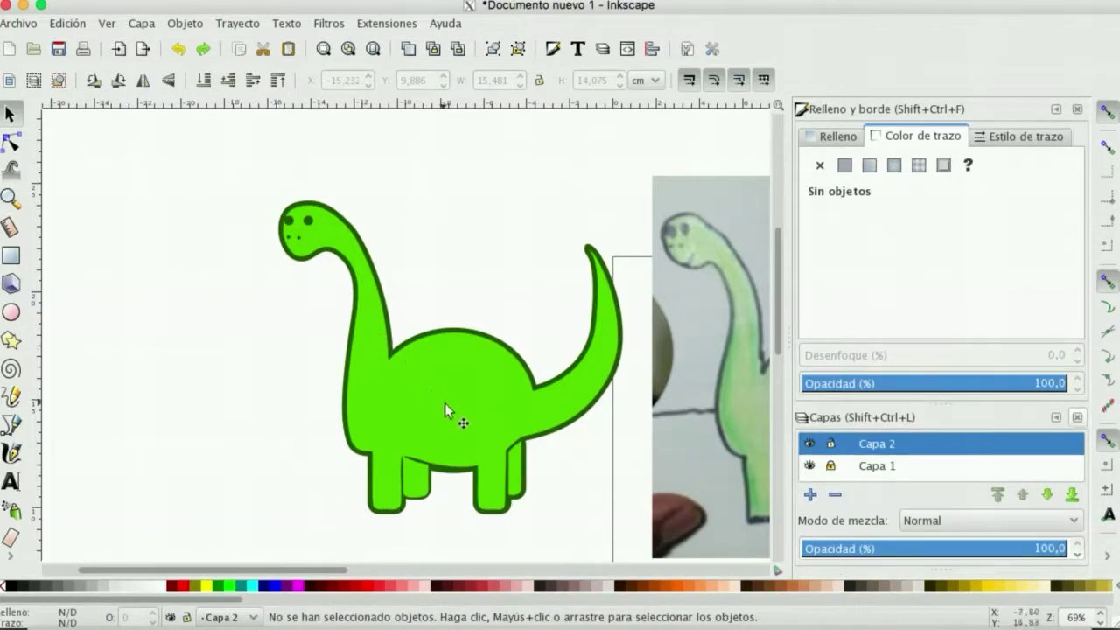
drag(395, 338, 441, 295)
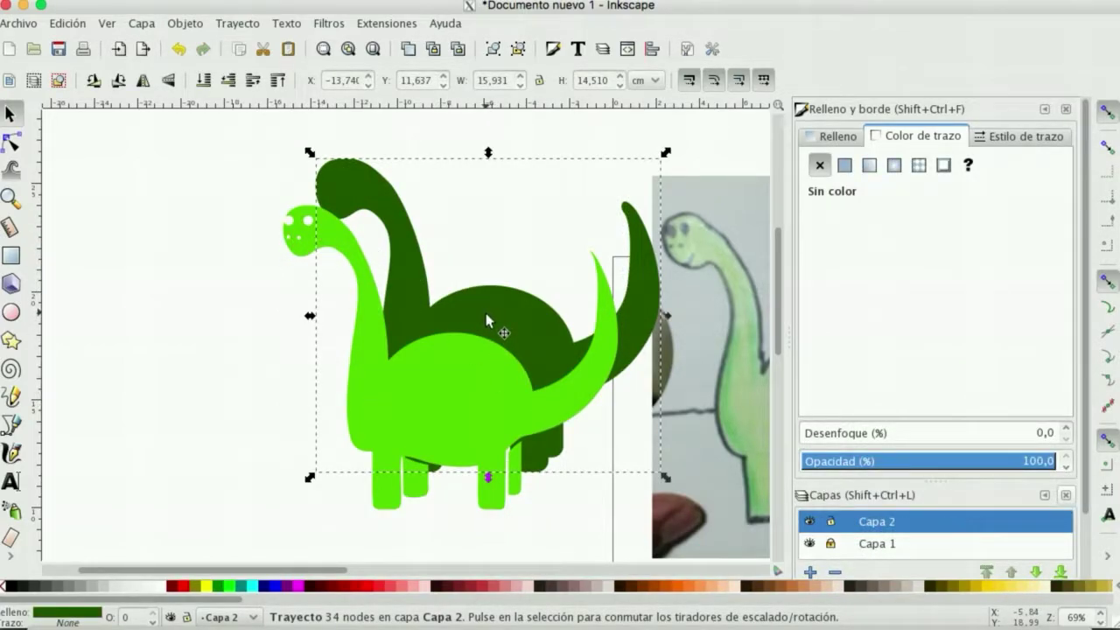
key(ctrl+z)
click(199, 584)
click(302, 293)
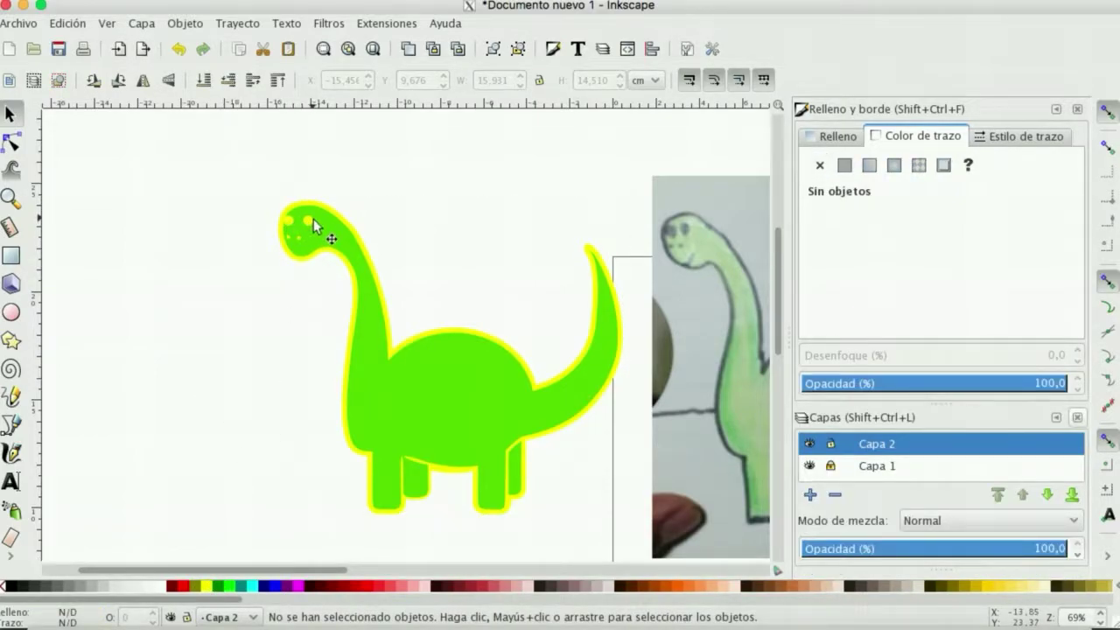
key(ctrl+z)
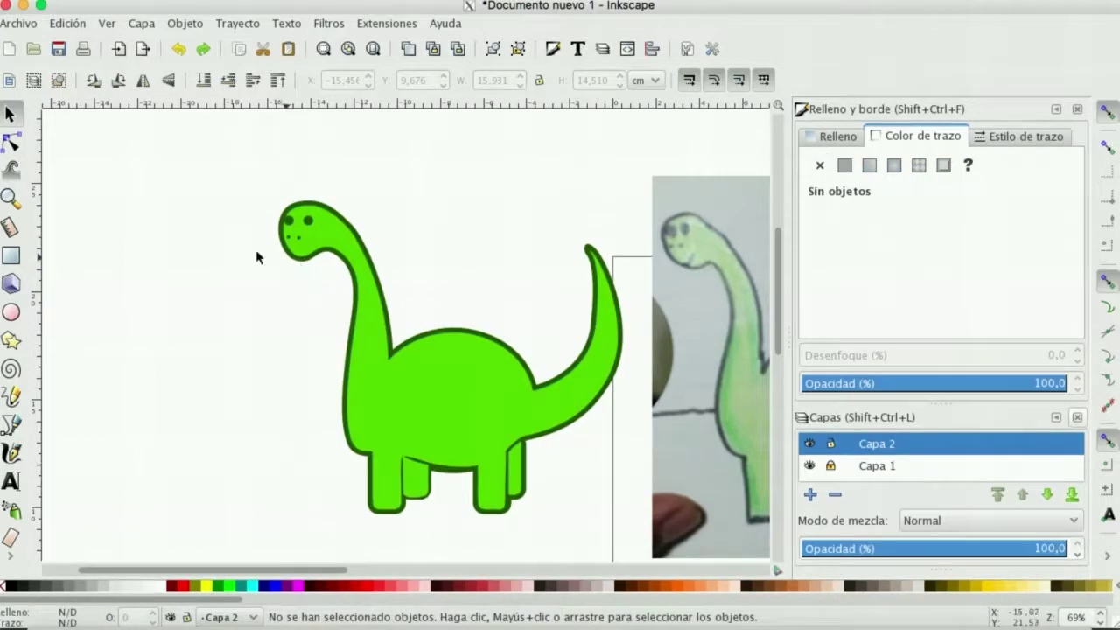
Step: Draw a straight slanted pencil line with the Triángulo dentro shape above the first back stripe in the photo
drag(324, 569, 430, 573)
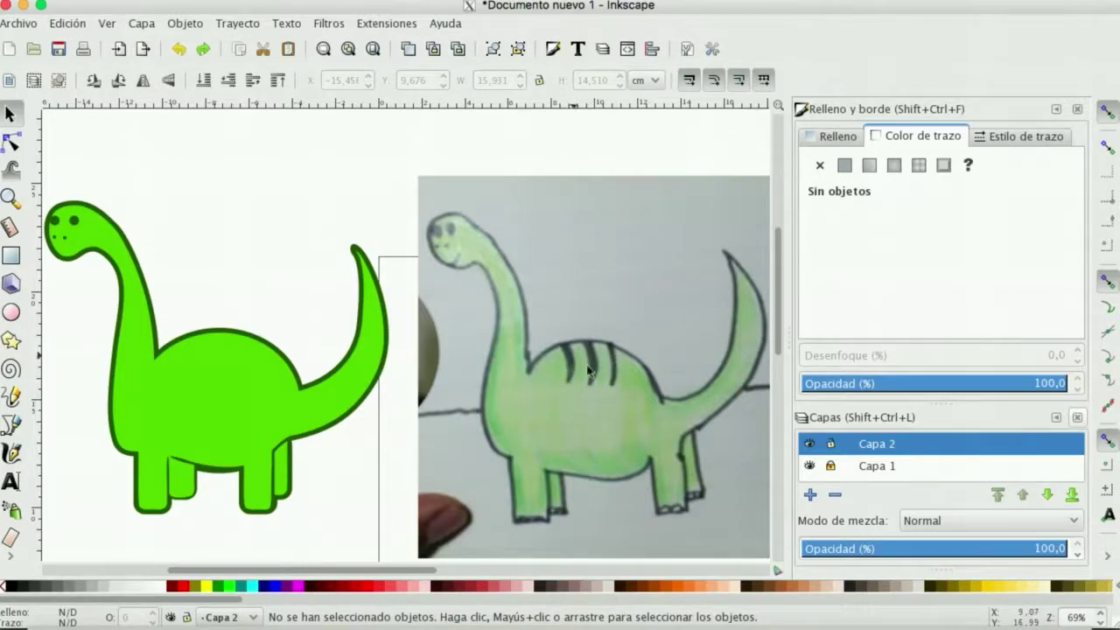
drag(385, 570, 350, 570)
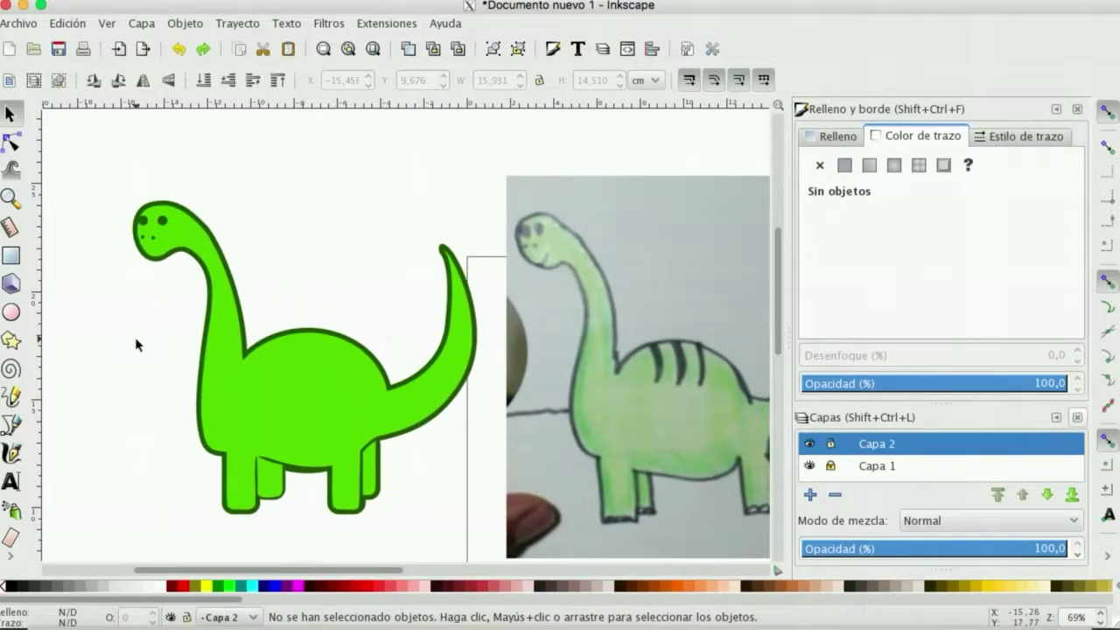
click(295, 375)
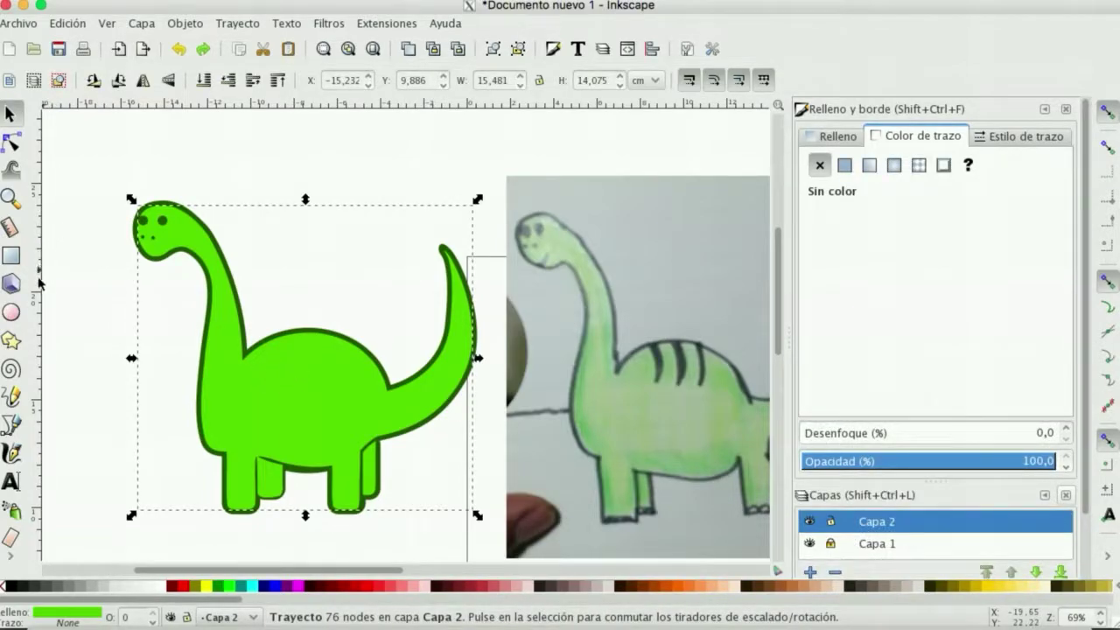
click(10, 199)
click(673, 369)
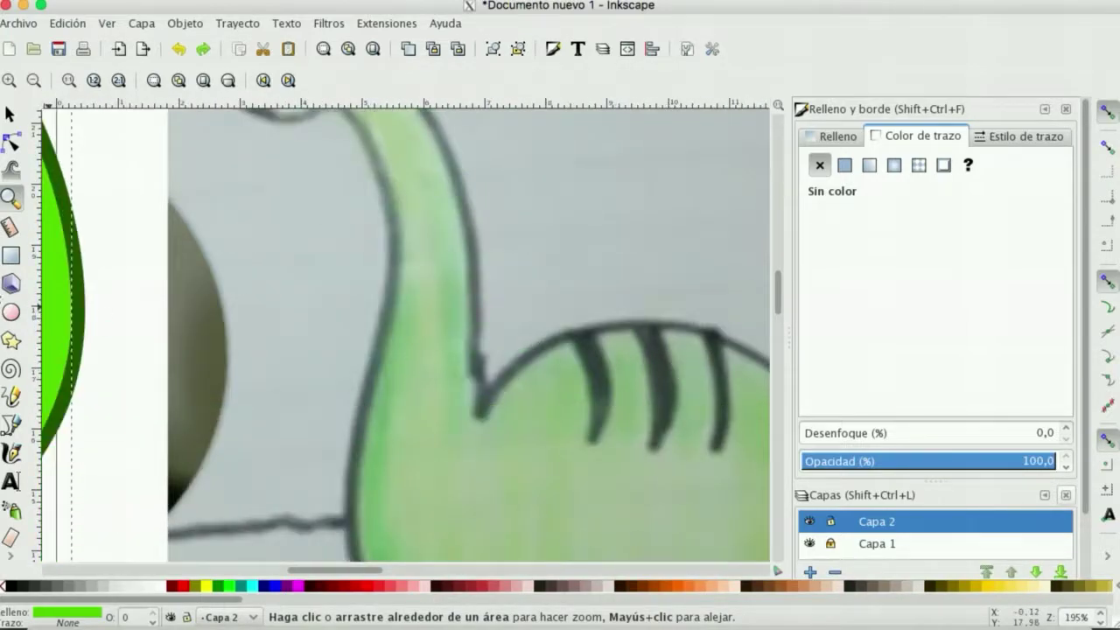
click(14, 398)
mouse_move(570, 343)
mouse_down()
mouse_move(591, 438)
mouse_move(579, 481)
mouse_move(587, 418)
mouse_up()
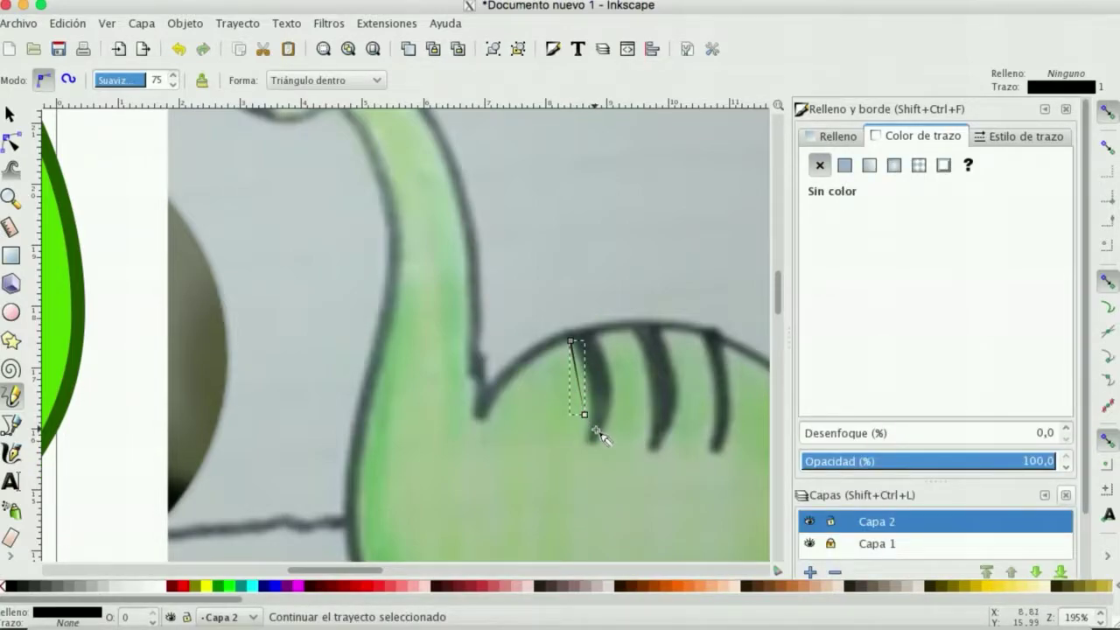
key(Escape)
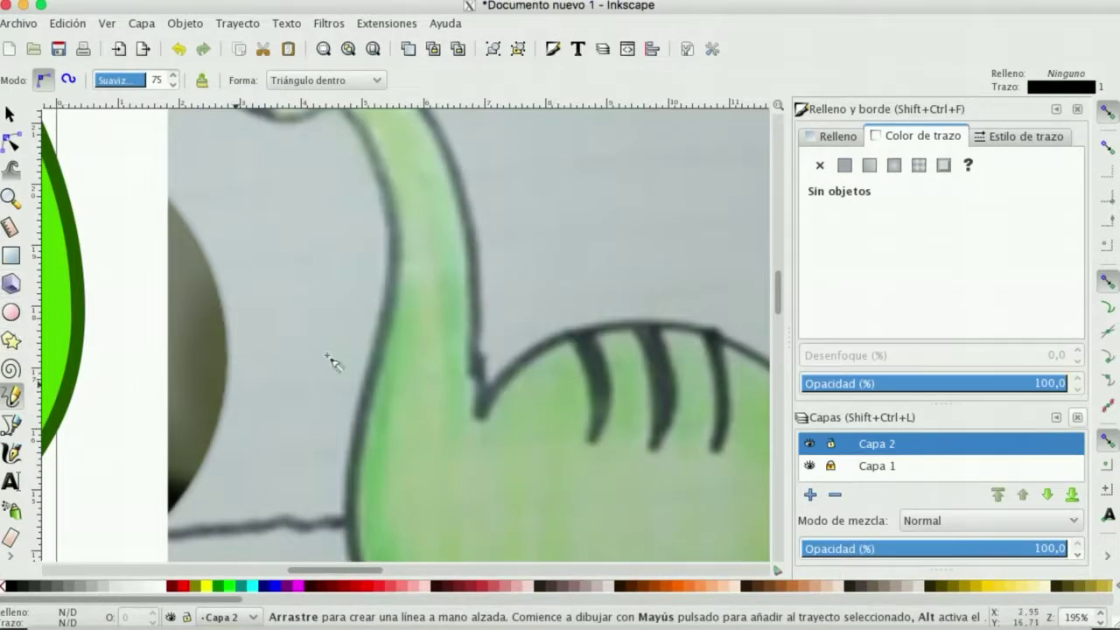
click(545, 207)
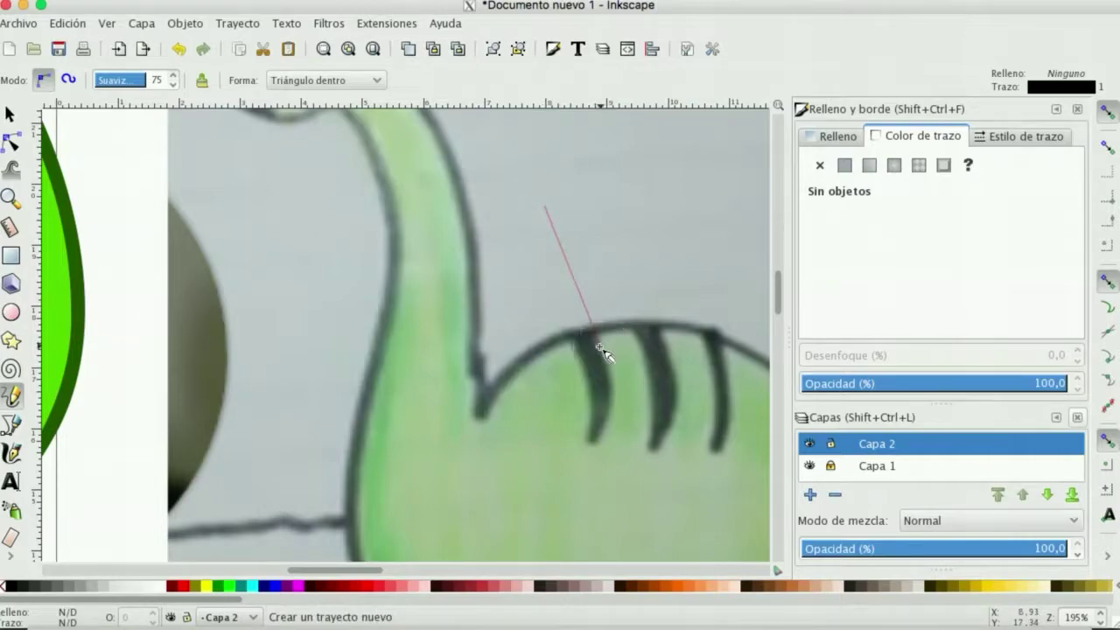
click(600, 345)
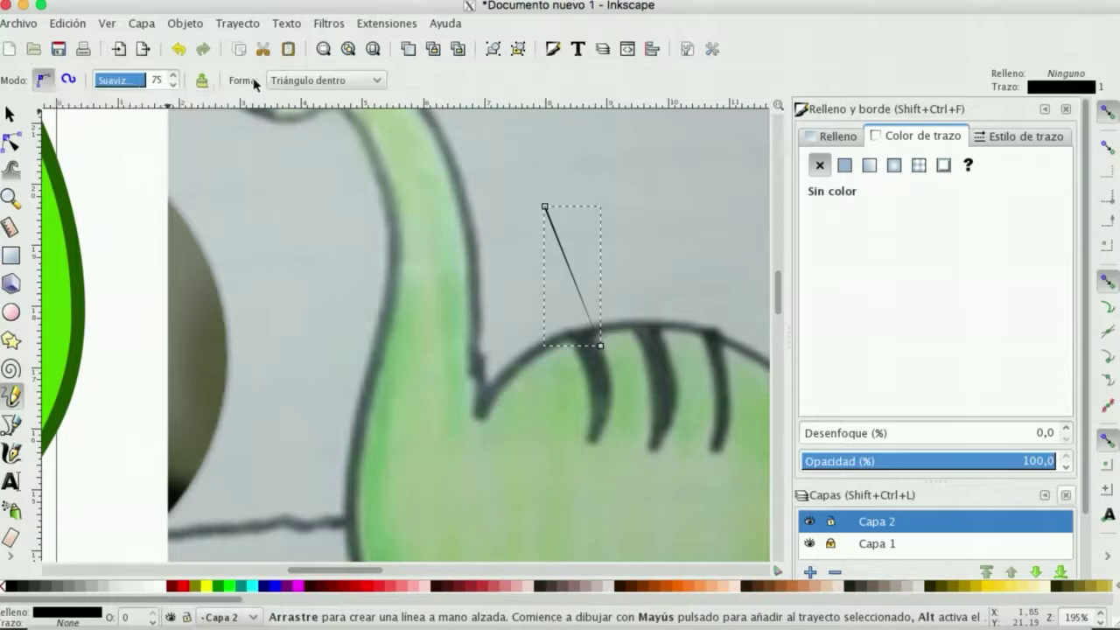
Step: Widen the line's upper end into a black wedge about 0.67 cm wide and place it over the photo's first back stripe
click(12, 137)
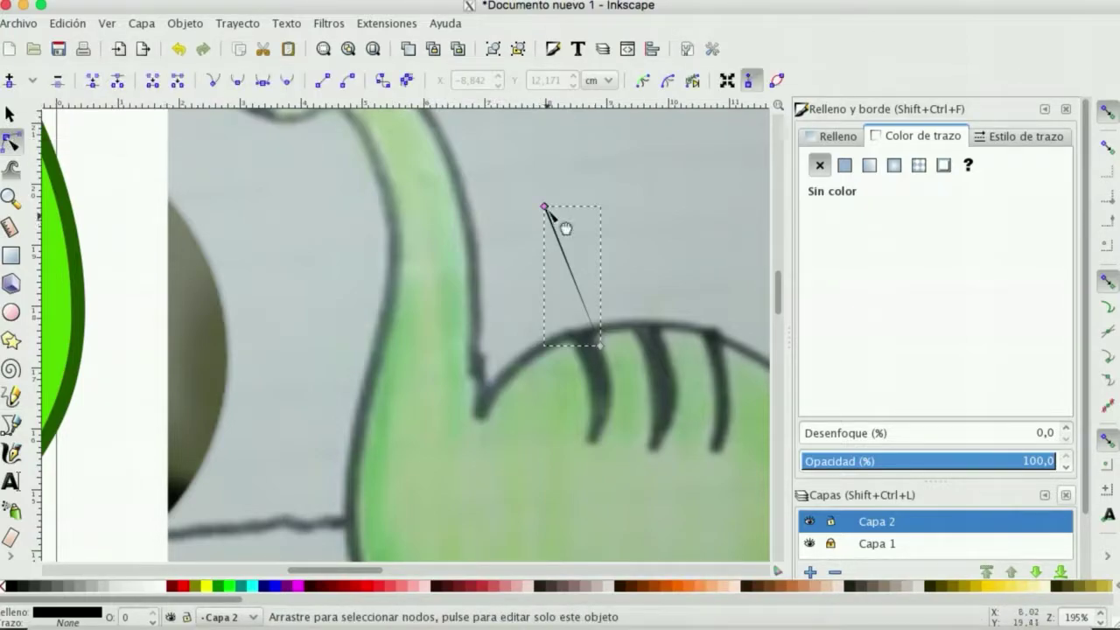
drag(545, 207, 579, 224)
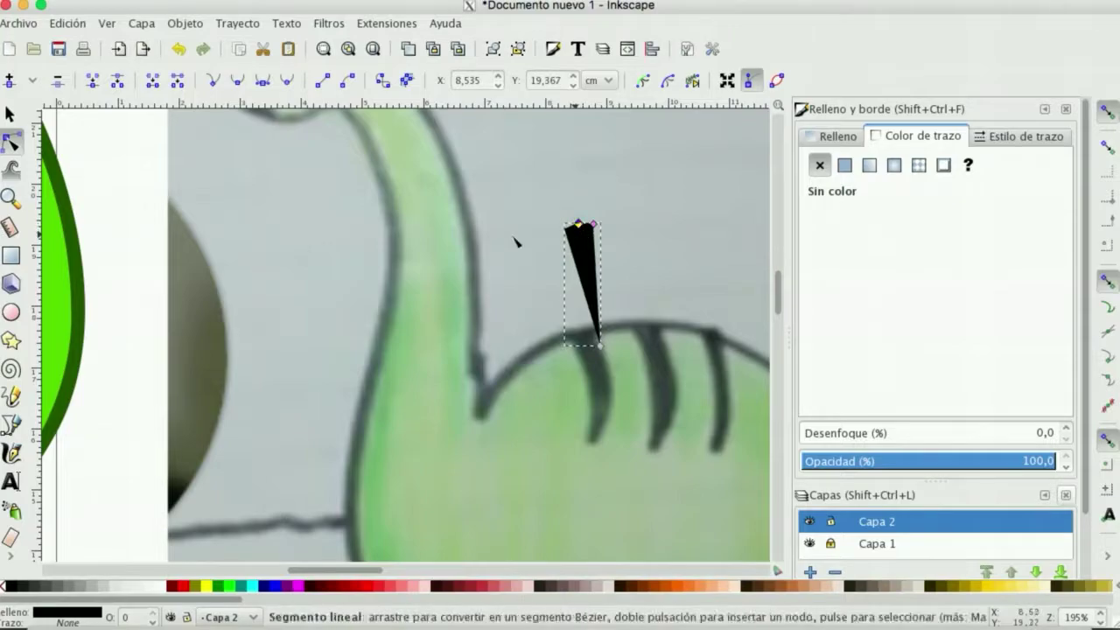
key(s)
drag(587, 291, 597, 396)
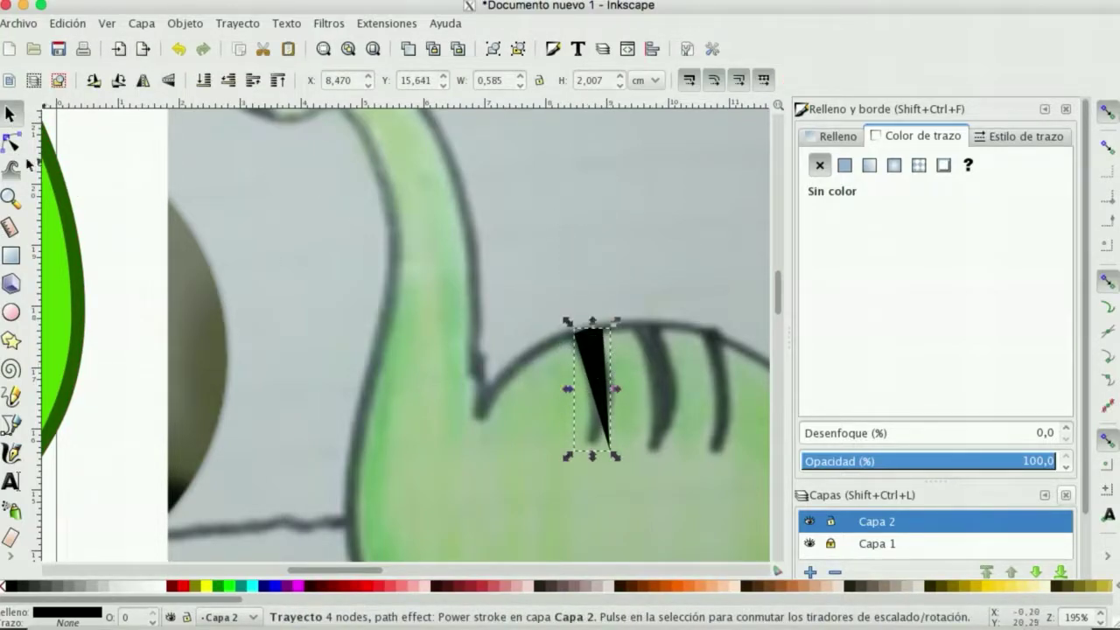
click(10, 140)
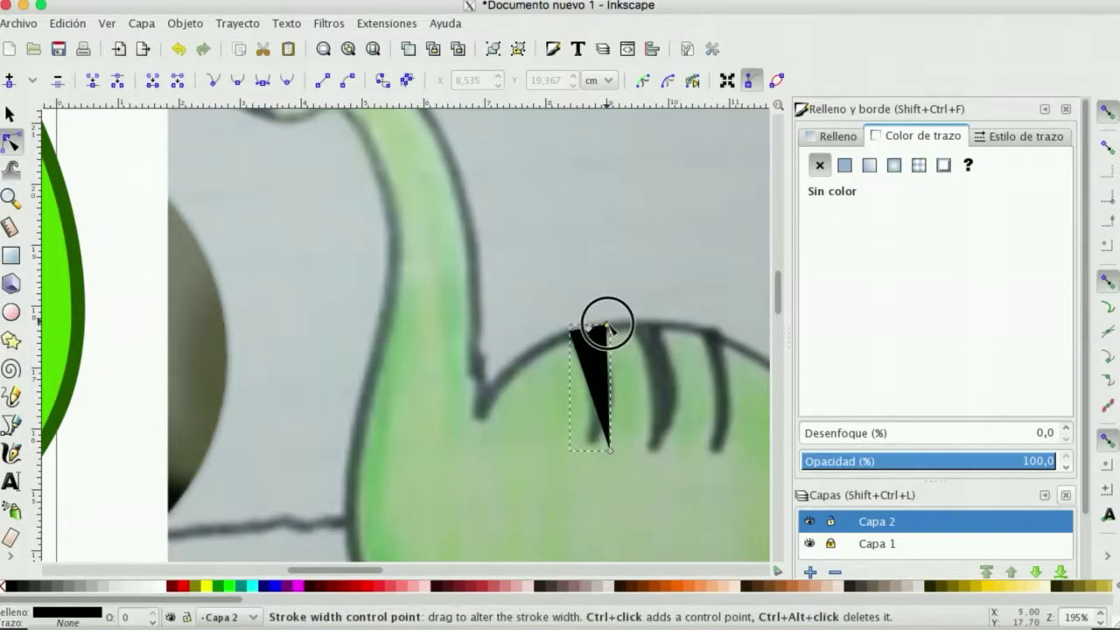
Step: Convert the wedge to a path and move its outer upper node inward, narrowing it to about 0.42 cm
click(11, 114)
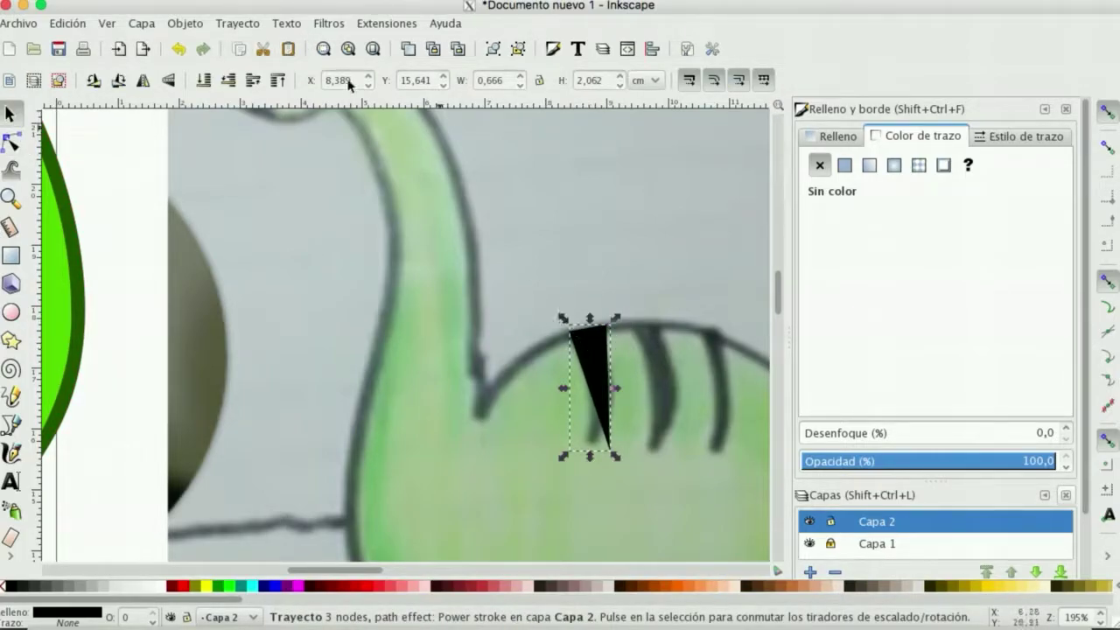
click(241, 23)
click(247, 42)
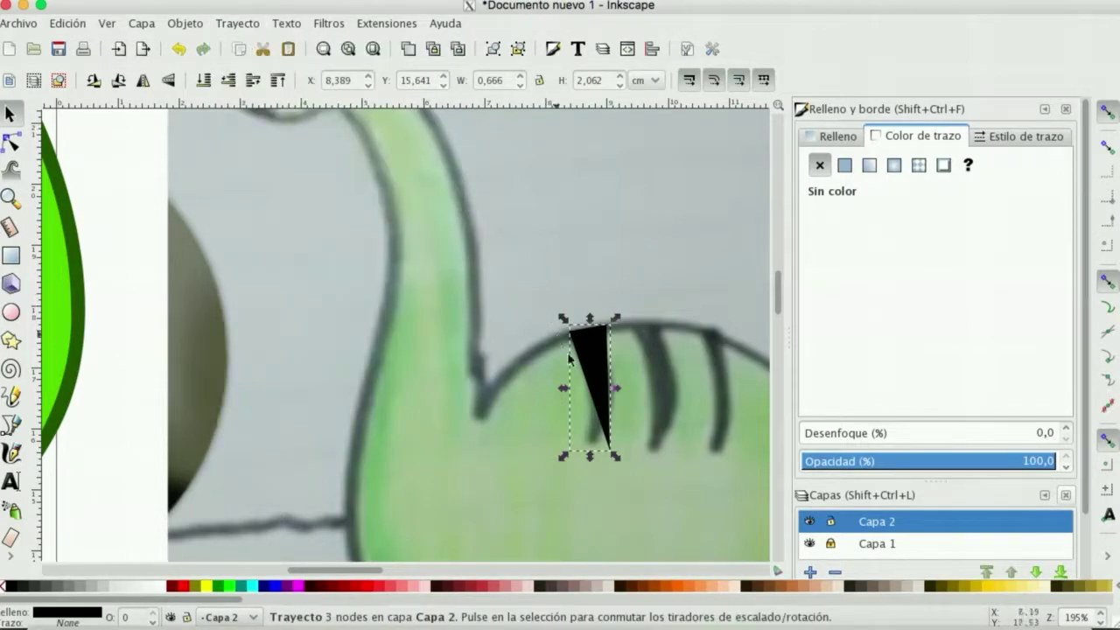
click(11, 142)
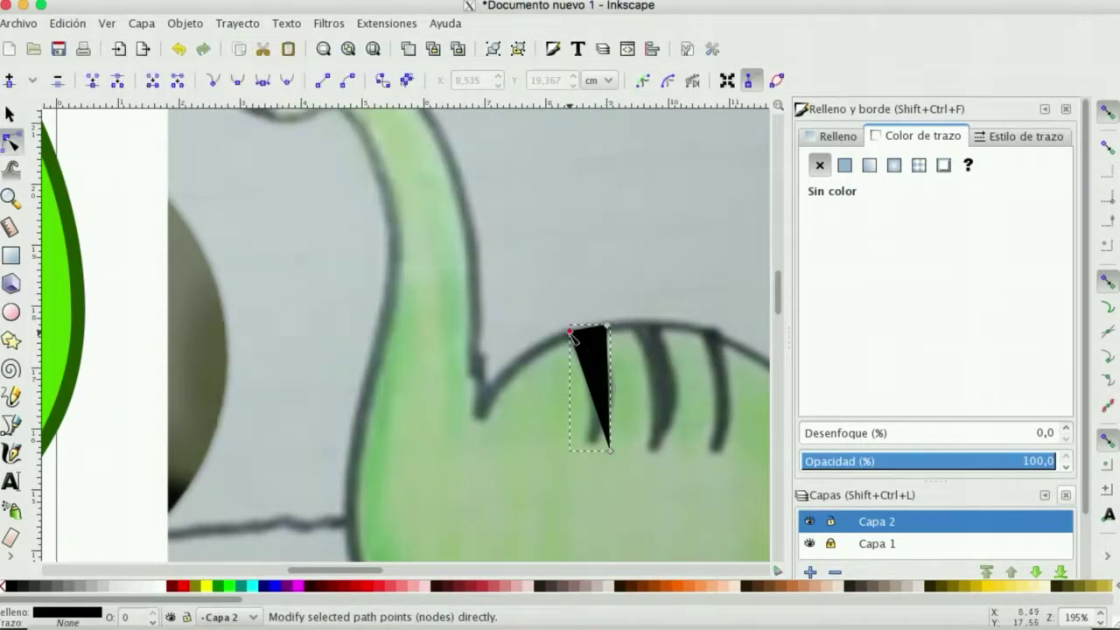
drag(572, 332, 585, 329)
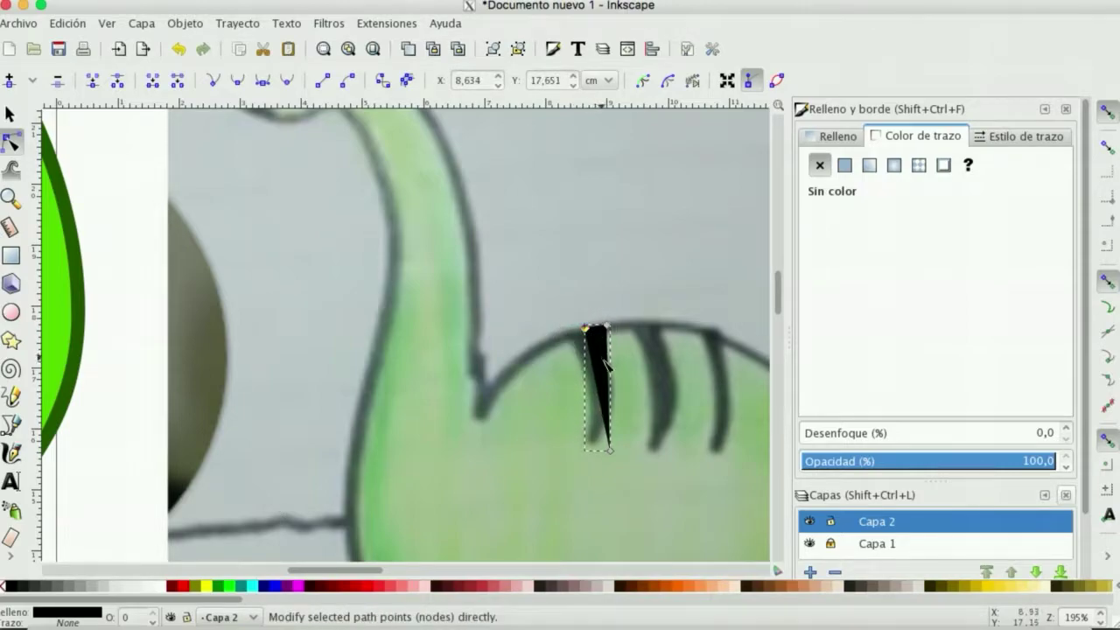
Step: Move the black wedge from the photo onto the front of the green dinosaur's back, against the upper outline
click(10, 195)
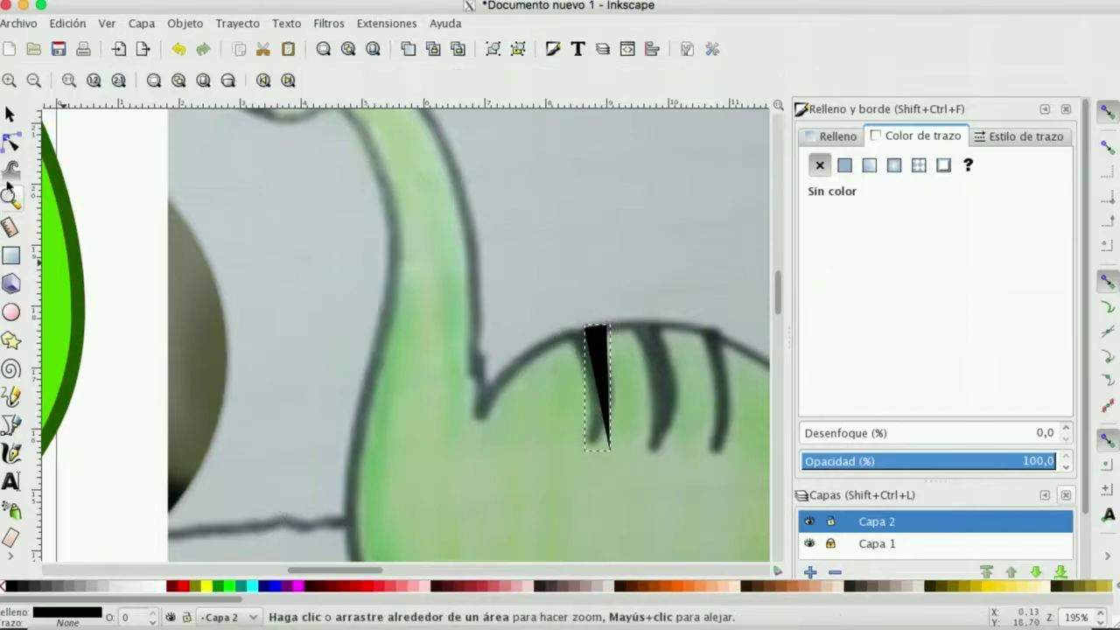
click(32, 80)
key(s)
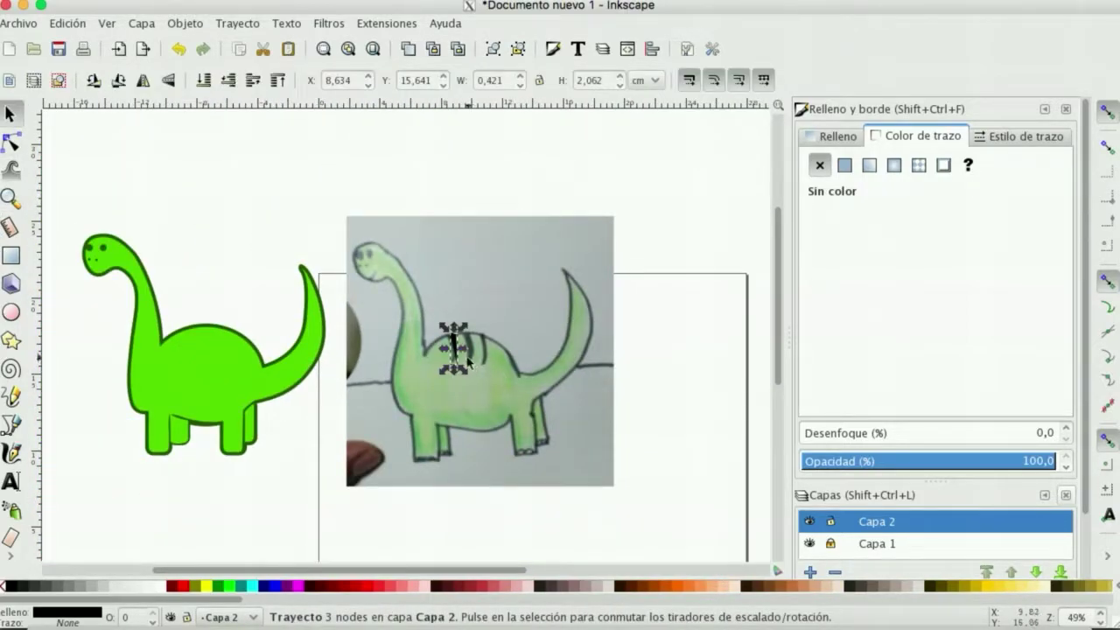
drag(463, 348, 183, 347)
click(492, 377)
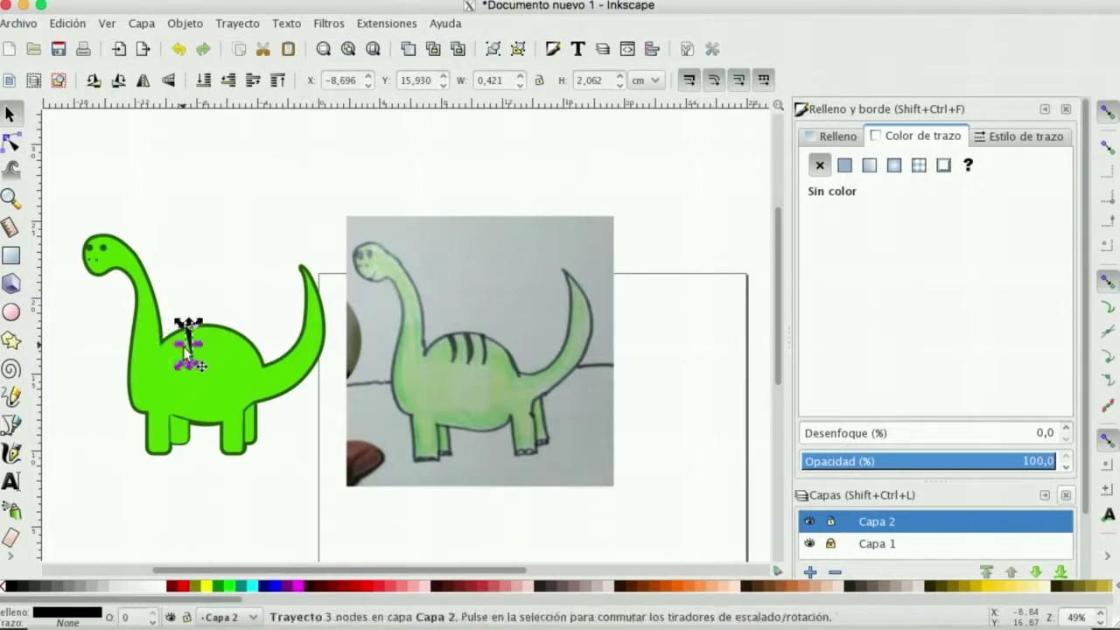
Step: Move the upper right node of the black back wedge outward along the outline, widening the wedge to about 0.68 cm
click(210, 269)
click(10, 199)
click(185, 343)
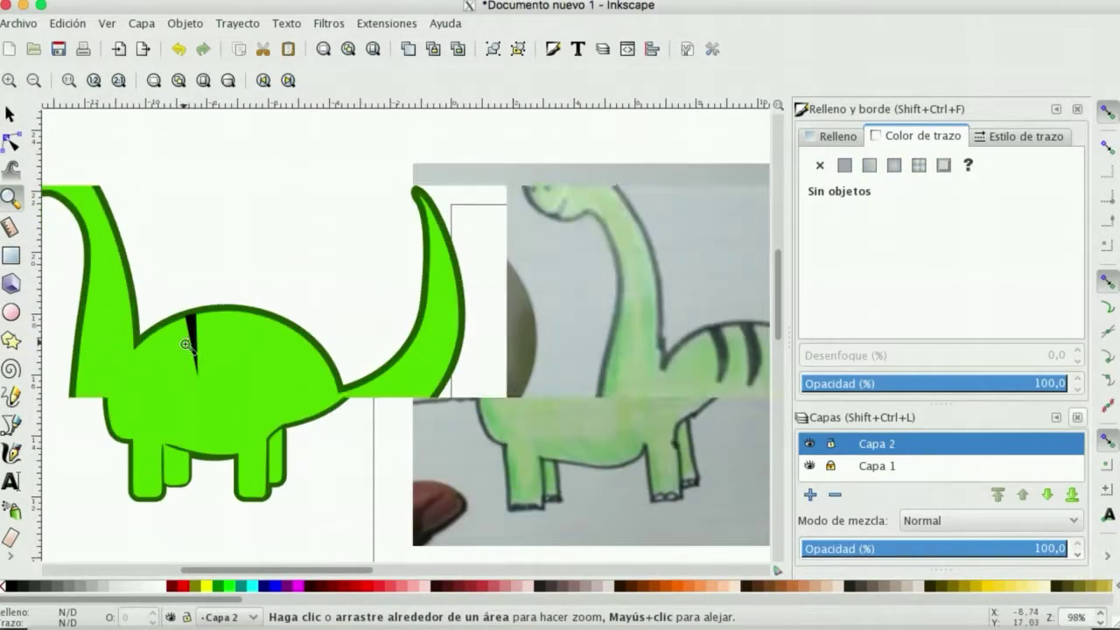
drag(331, 573, 276, 570)
key(s)
click(396, 334)
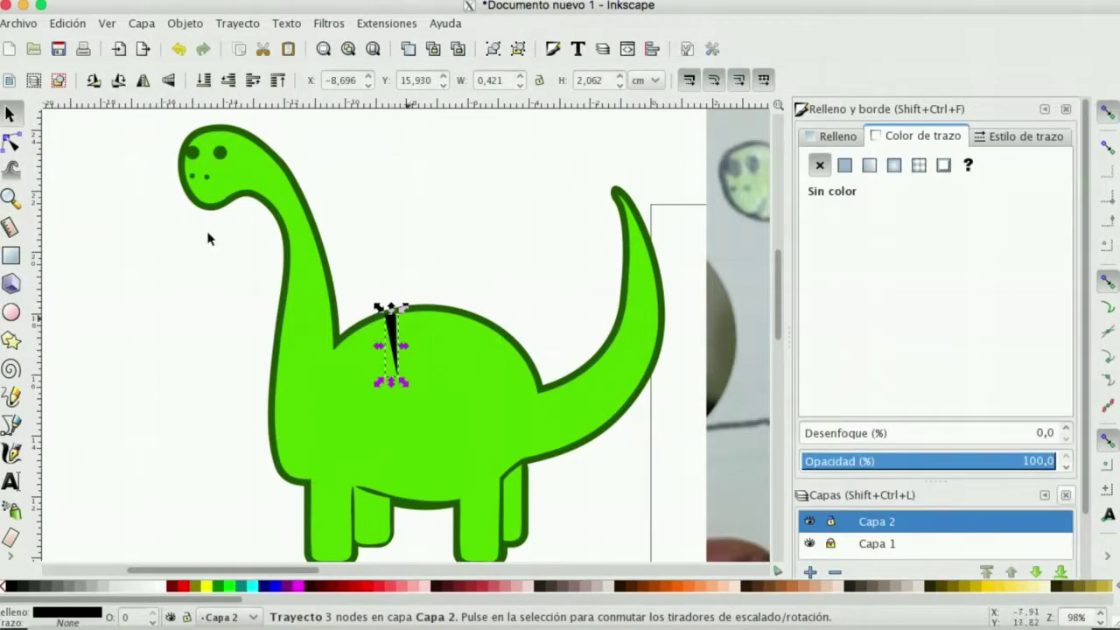
click(9, 142)
drag(396, 315, 405, 311)
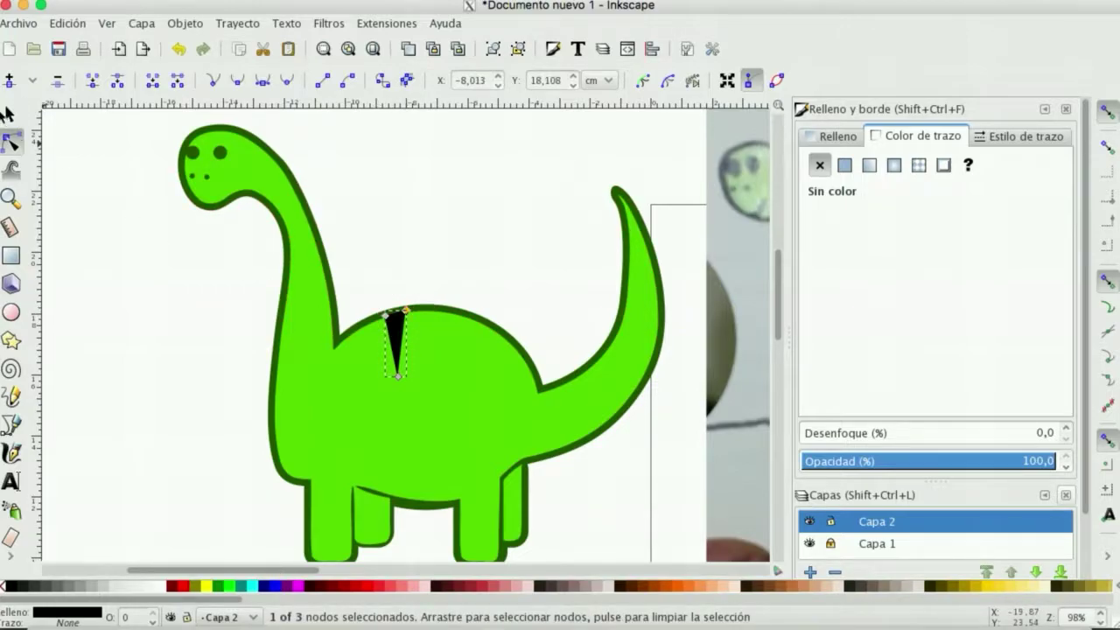
click(9, 115)
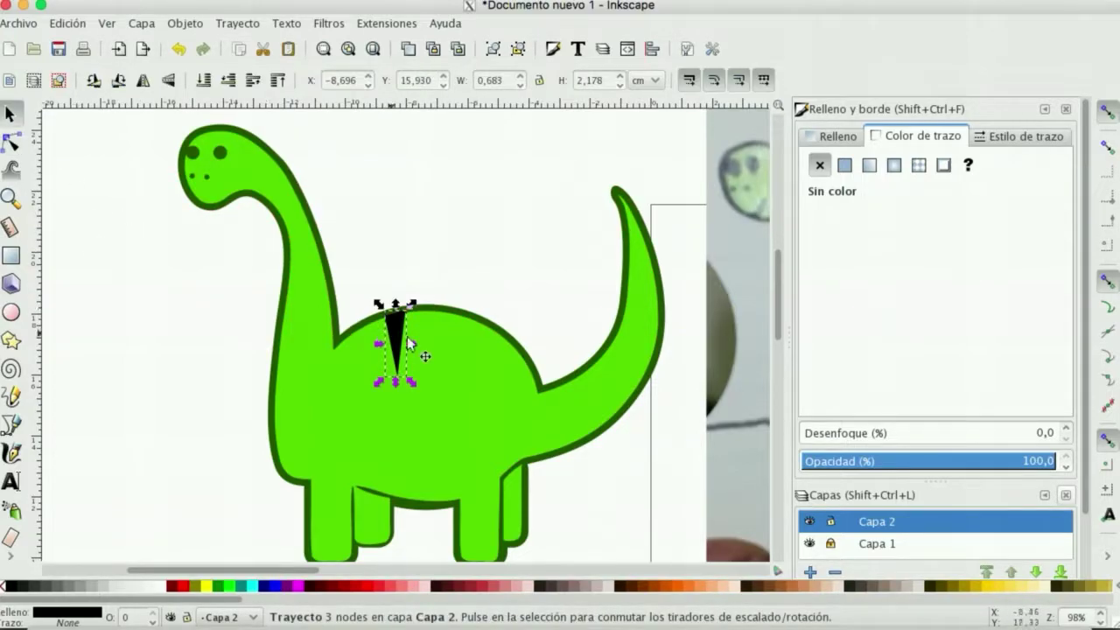
Step: Duplicate the wedge twice to make three stripes along the back and stretch the middle one to about 3.02 cm tall
key(ctrl+d)
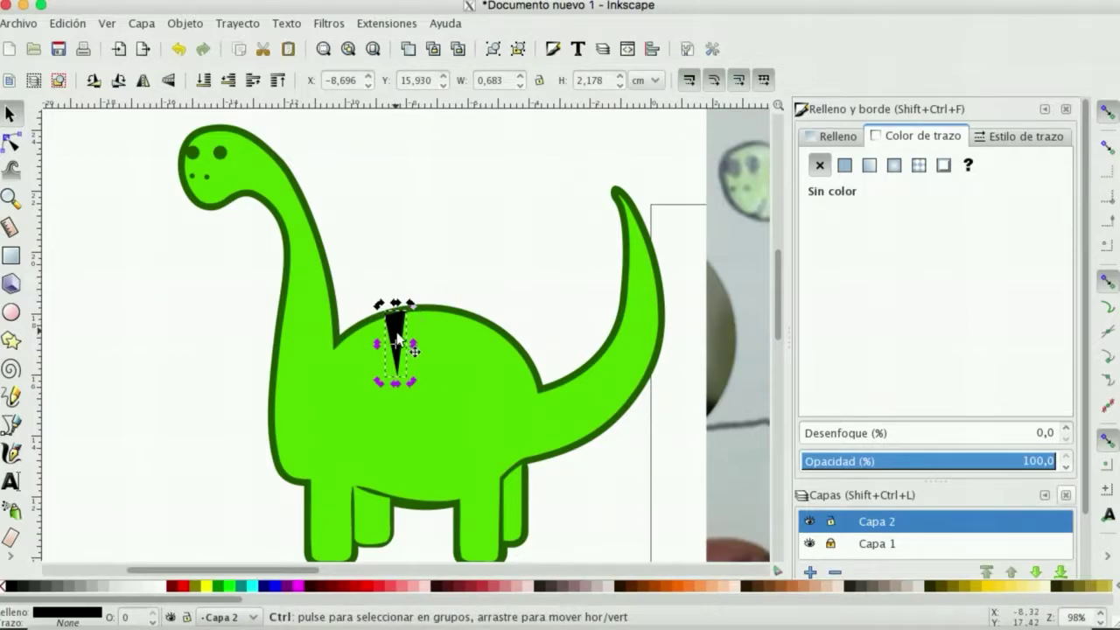
drag(398, 335, 445, 323)
click(429, 332)
key(ctrl+d)
click(430, 332)
drag(425, 378, 420, 403)
click(432, 356)
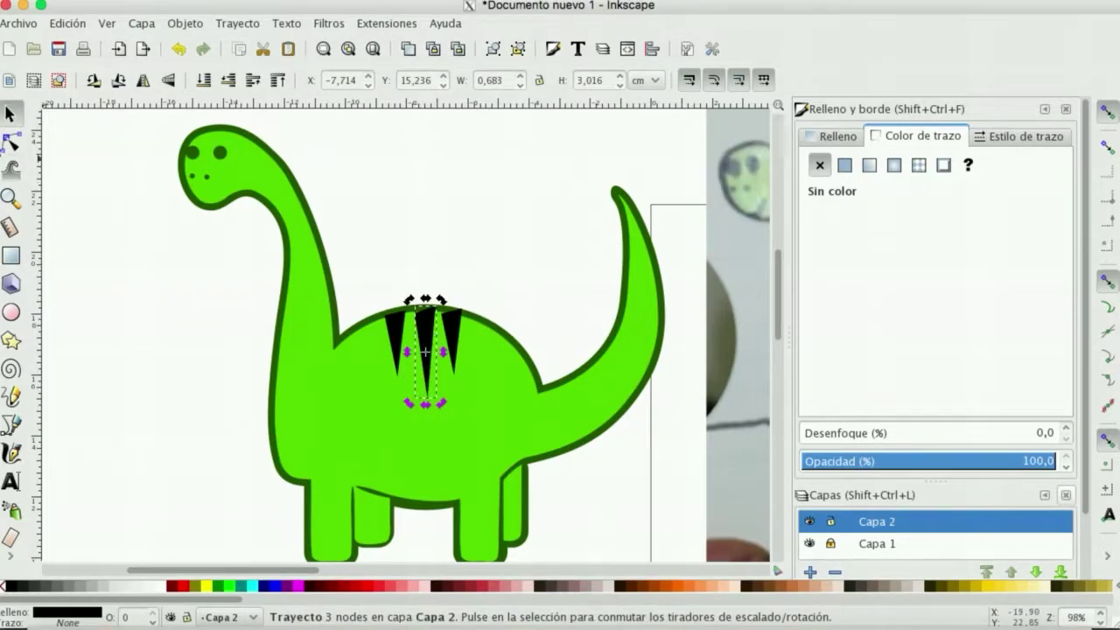
Step: Pull the third stripe's upper outer node onto the back outline and shift the first stripe slightly toward the neck
key(n)
drag(420, 319, 465, 315)
click(451, 320)
click(390, 333)
click(392, 333)
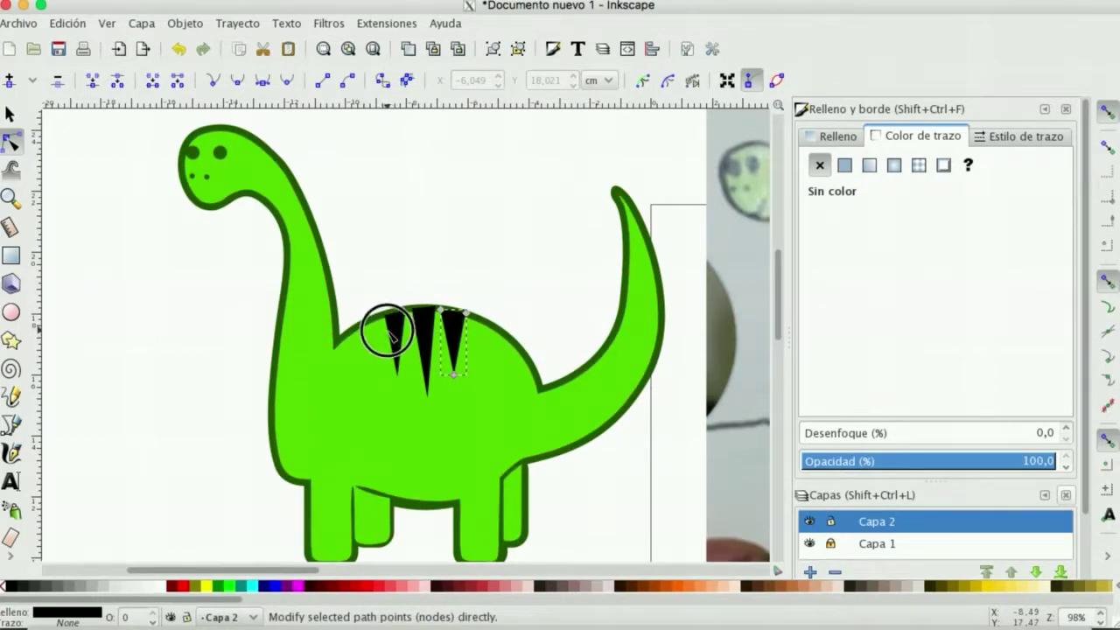
click(389, 329)
key(Escape)
key(s)
drag(396, 339, 457, 334)
Step: Select all three black back stripes and combine them into a single path
click(424, 344)
shift+click(426, 331)
shift+click(395, 346)
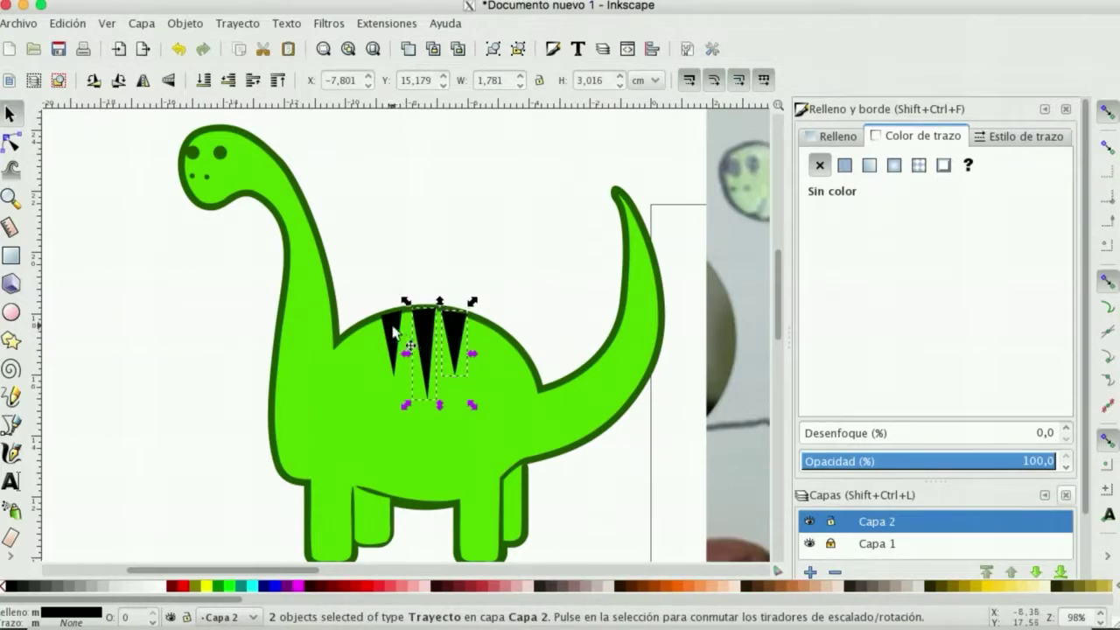
click(229, 25)
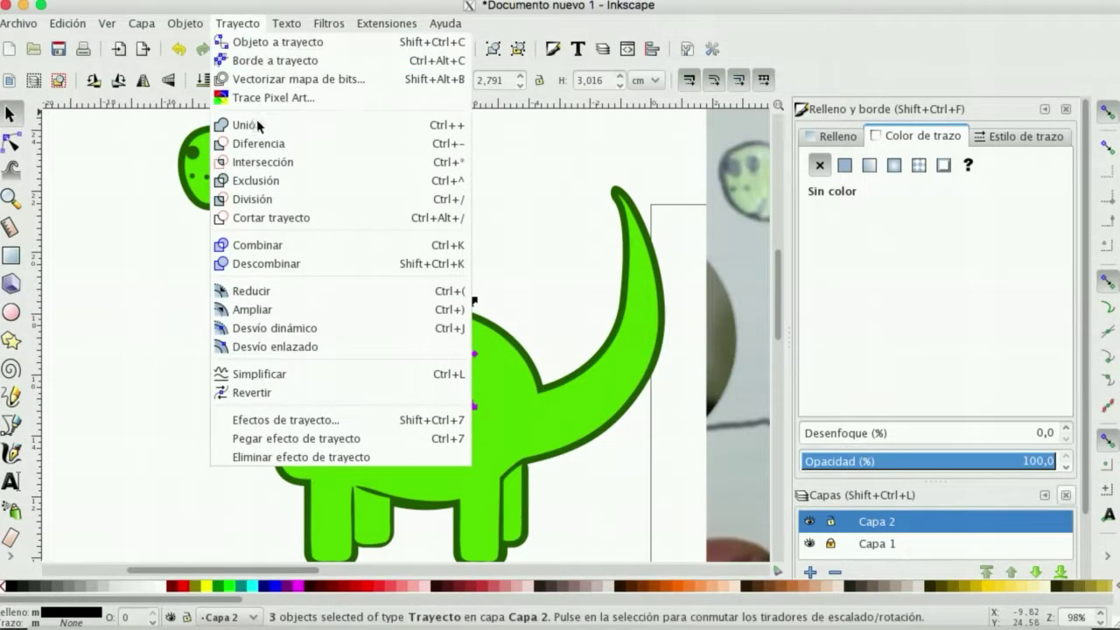
click(254, 246)
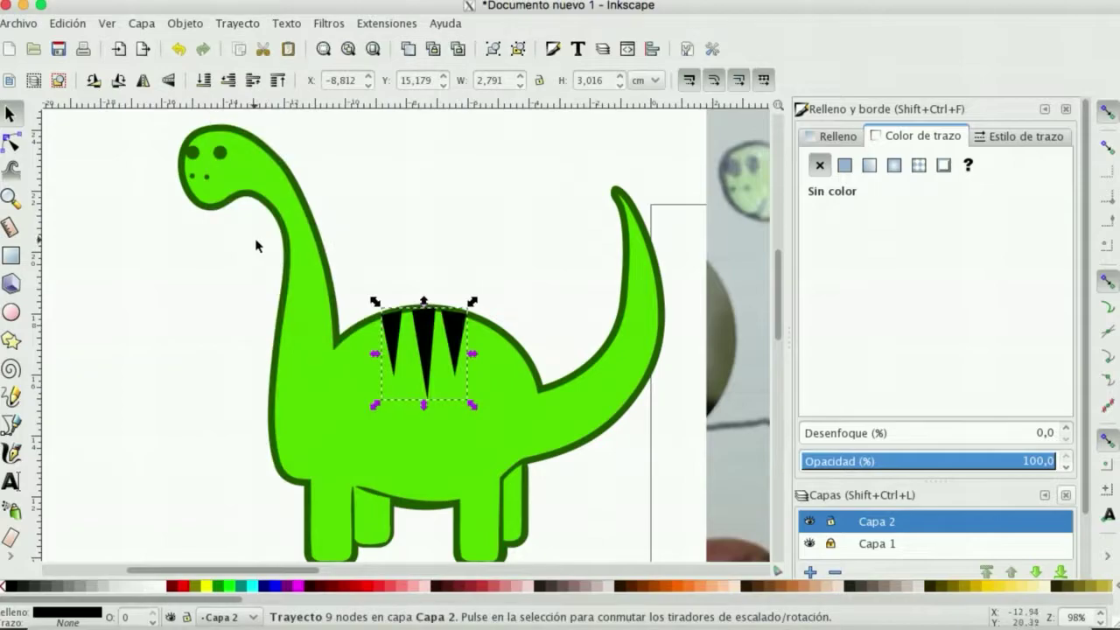
Step: Subtract the combined stripes from the bright green dinosaur body with Diferencia
shift+click(348, 415)
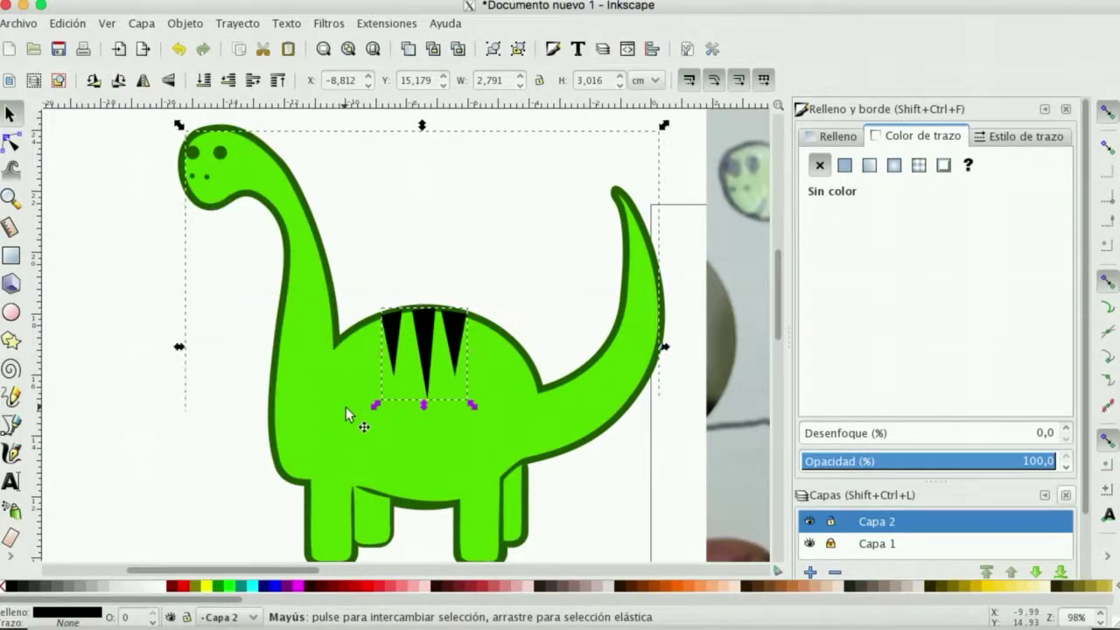
click(237, 24)
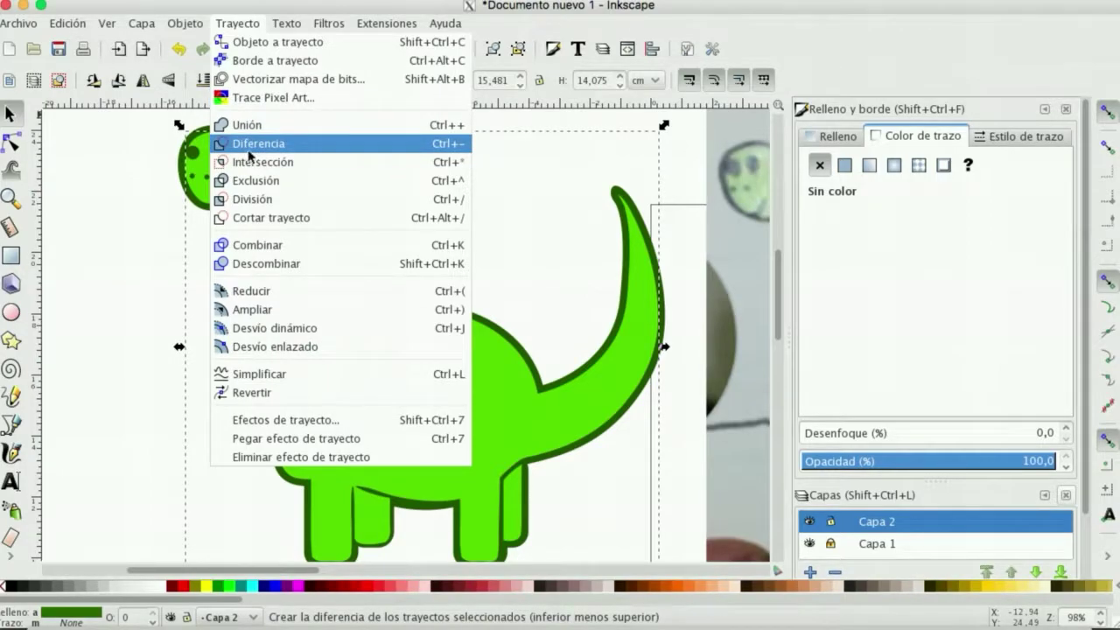
click(247, 149)
click(446, 219)
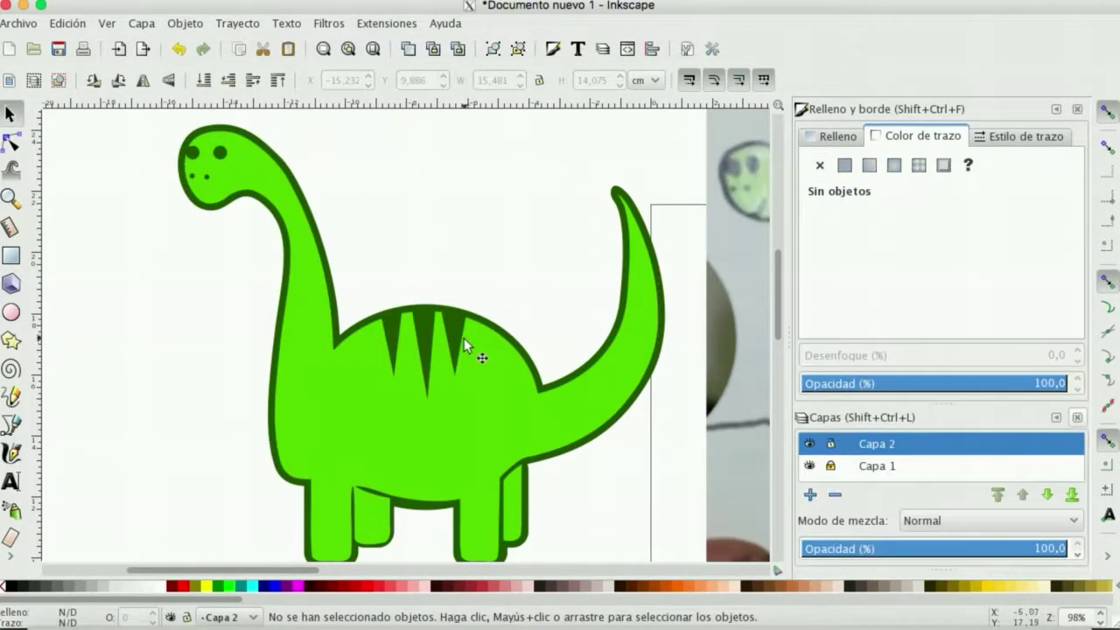
drag(469, 376, 521, 299)
key(ctrl+z)
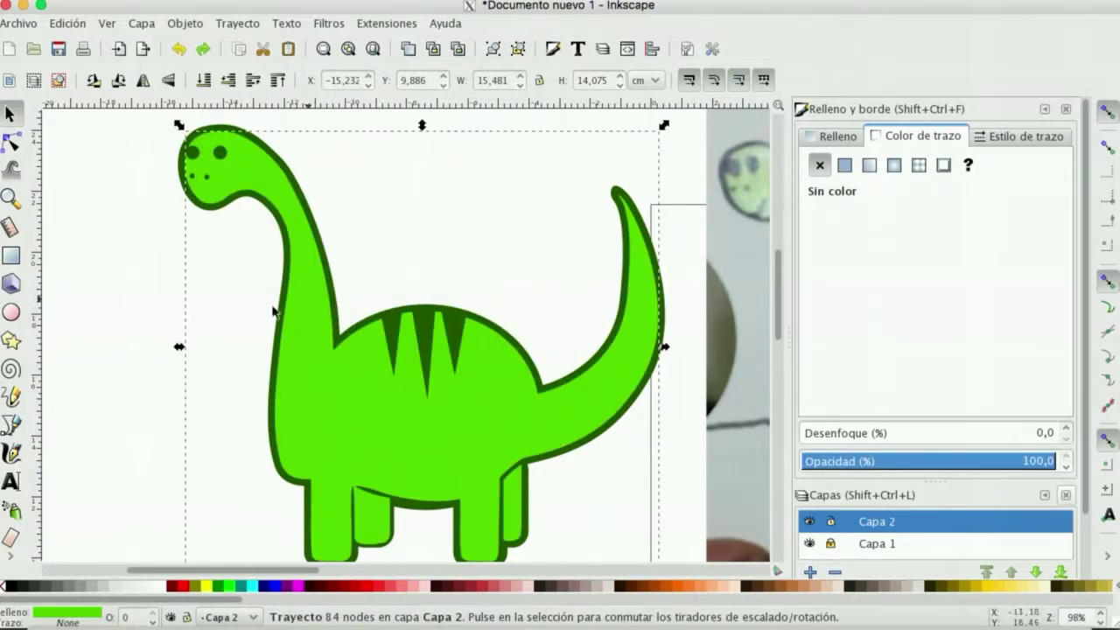
Step: Draw a small yellow ellipse beside the dinosaur and cut it to its upper half, about 1.04 by 0.51 cm
click(10, 198)
key(minus)
key(minus)
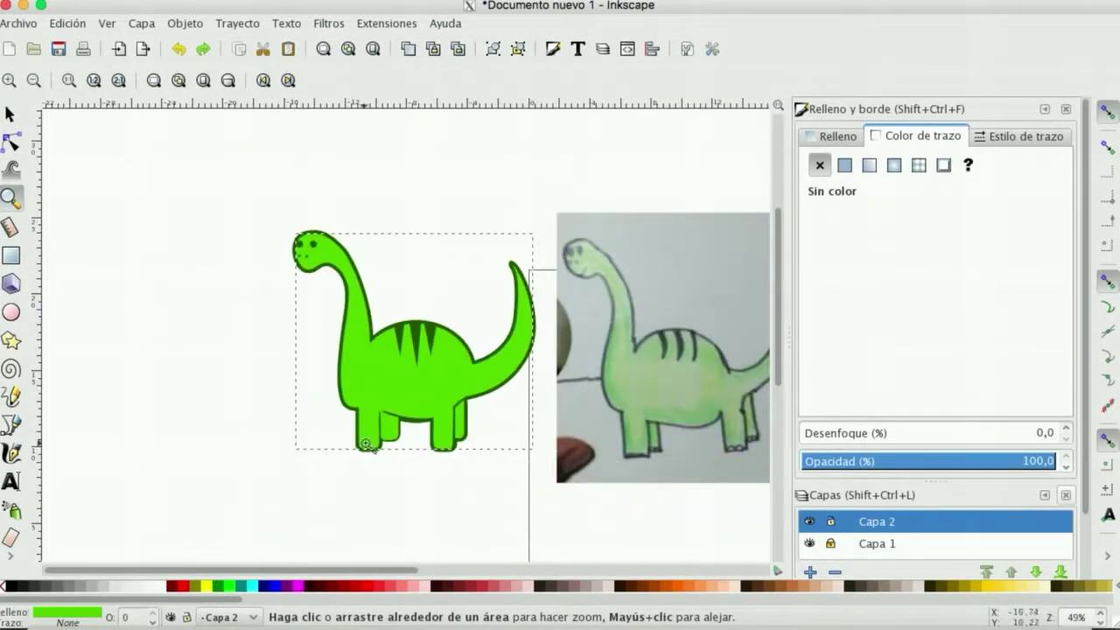
click(397, 440)
click(396, 440)
click(399, 444)
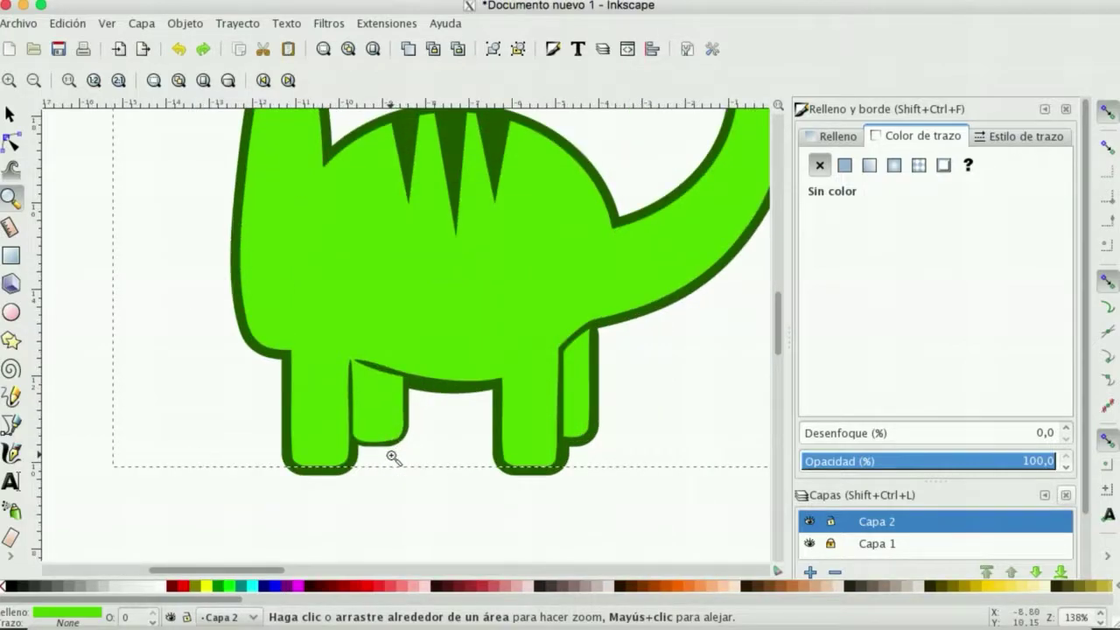
scroll(394, 468, down, 1)
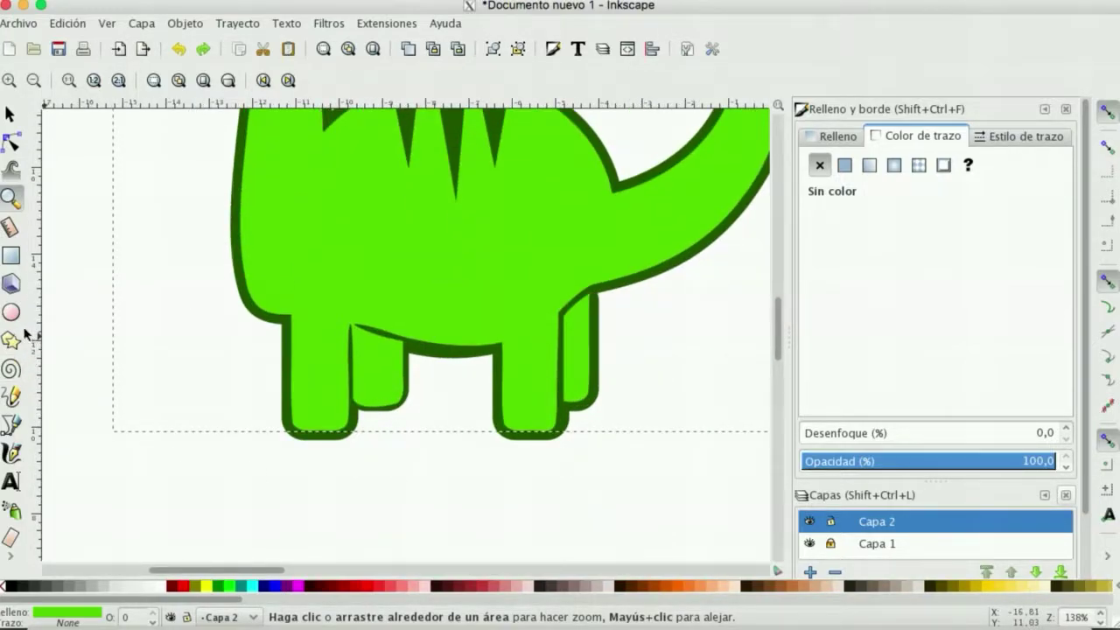
click(11, 313)
drag(100, 310, 146, 336)
click(10, 140)
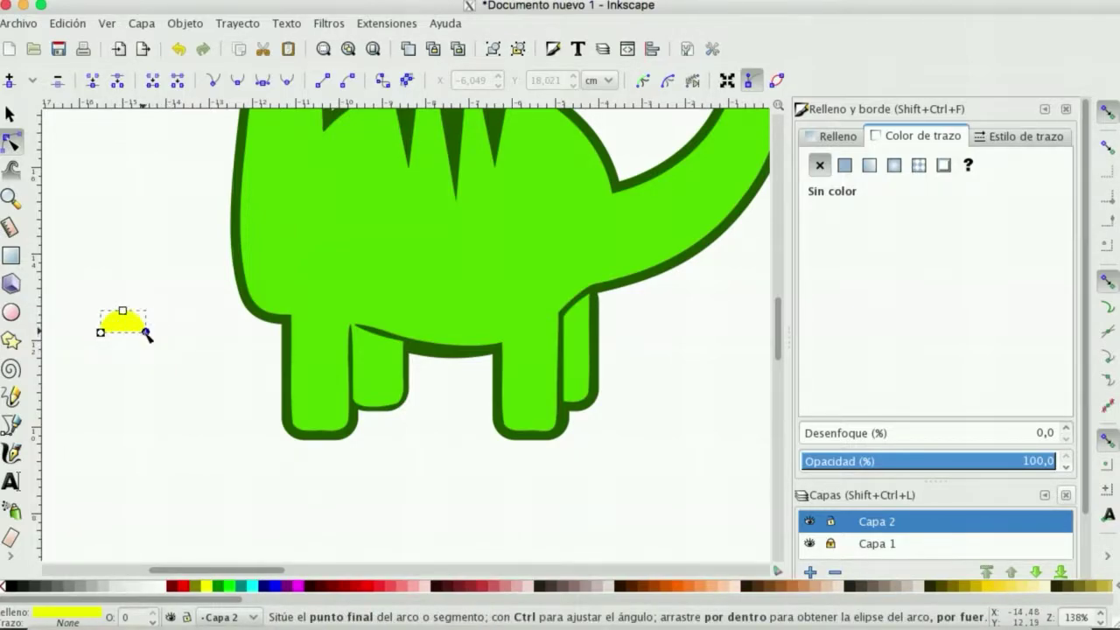
click(10, 114)
click(143, 345)
click(129, 324)
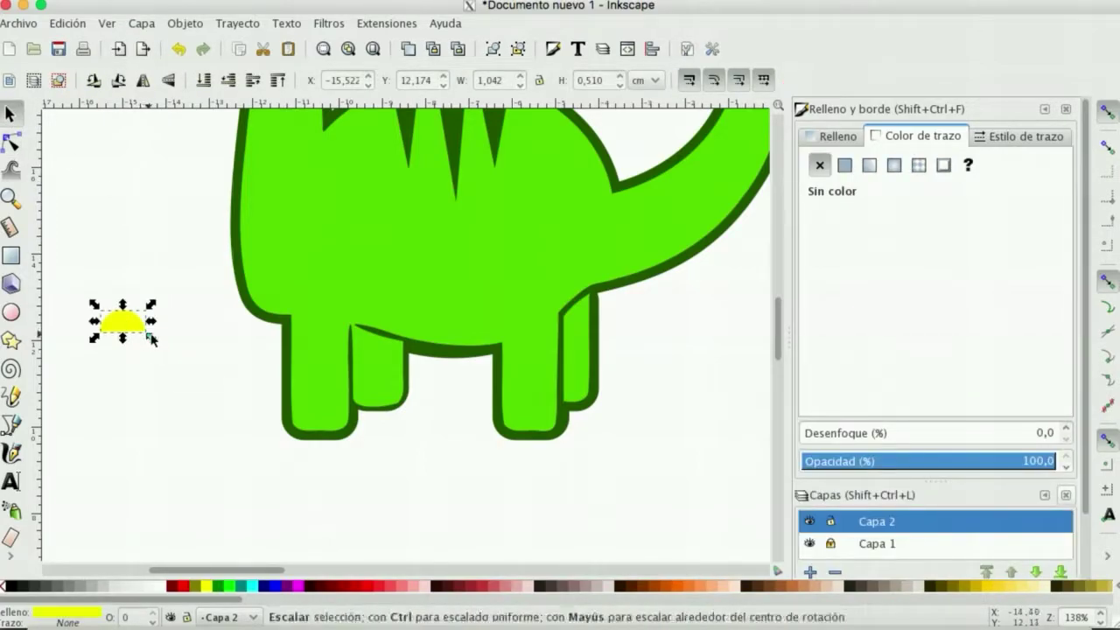
Step: Shrink the yellow half-ellipse onto the front foot as a toenail and tilt its flat base by adjusting the arc's start point
drag(152, 323, 306, 434)
click(114, 320)
click(306, 440)
key(z)
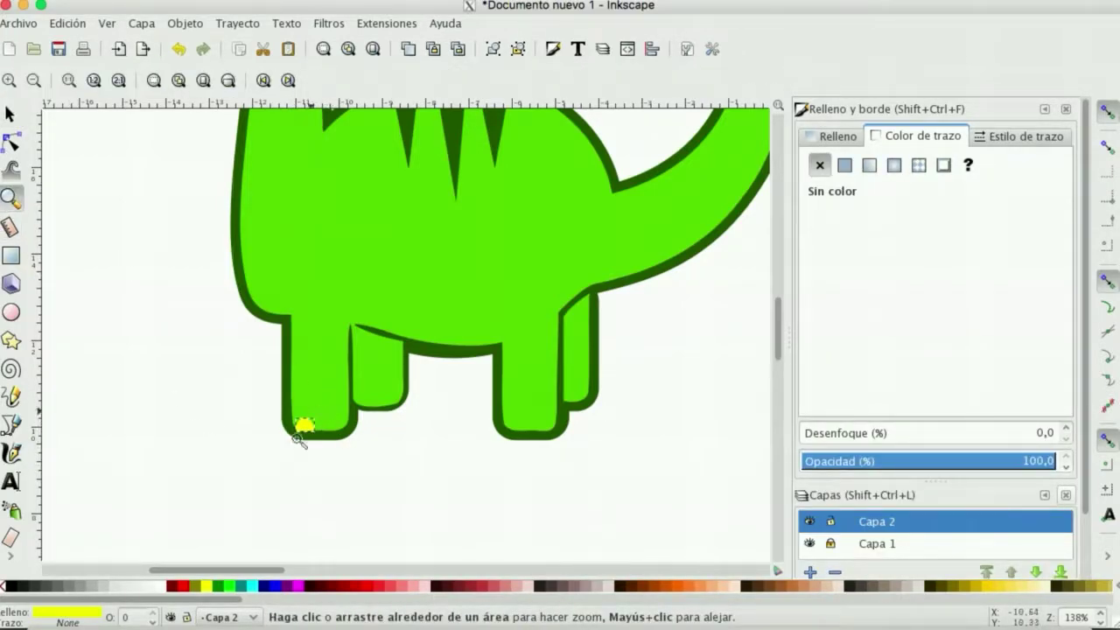
click(303, 427)
click(303, 429)
click(303, 436)
click(303, 436)
click(13, 147)
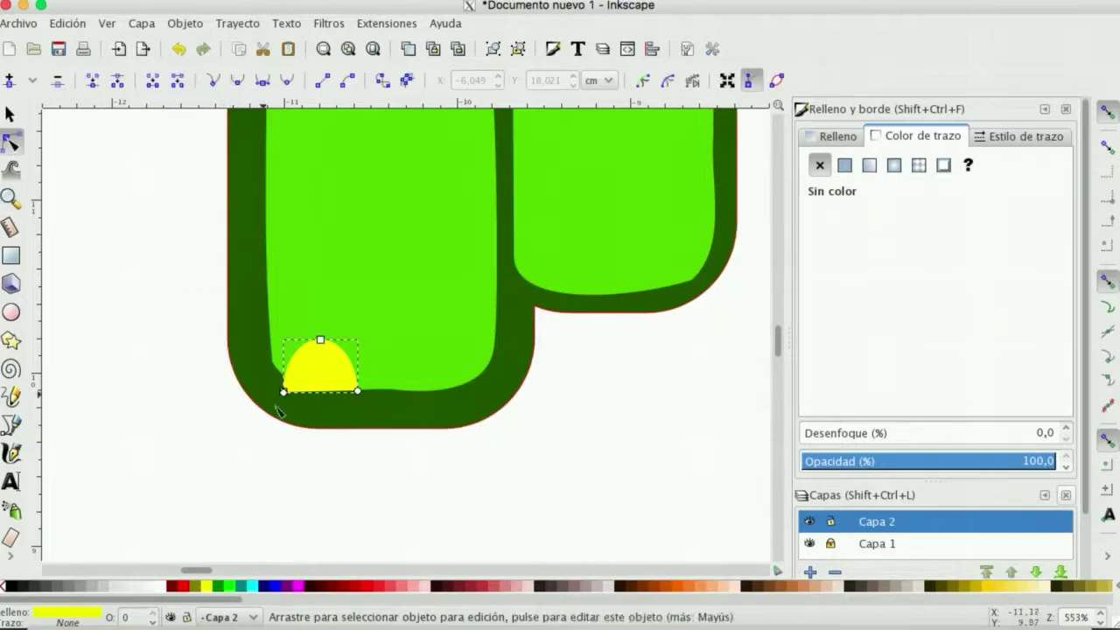
drag(283, 391, 285, 380)
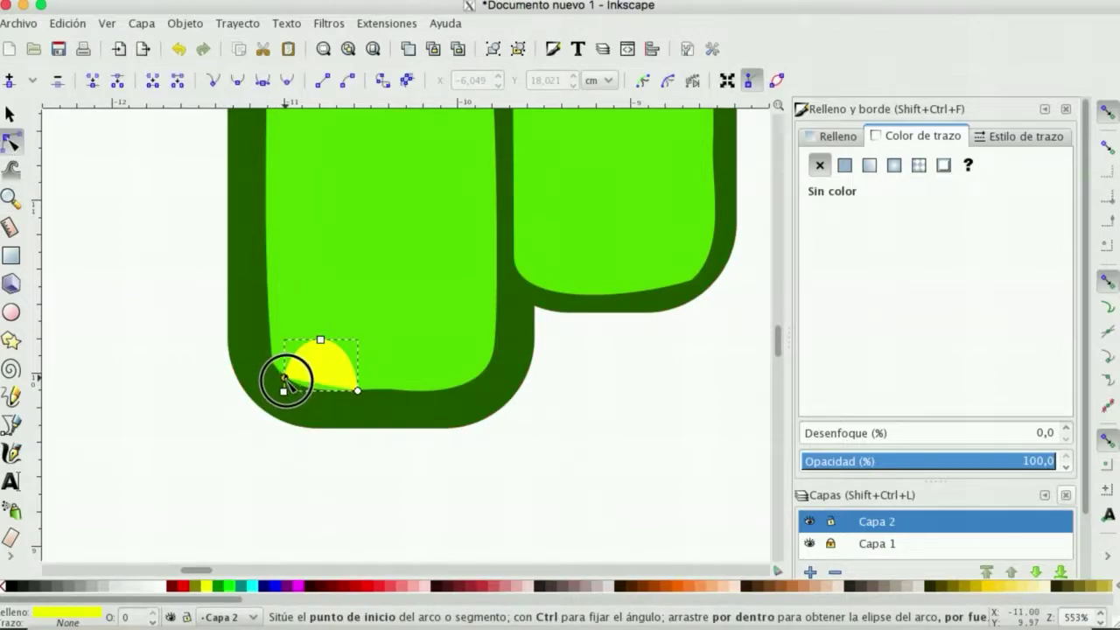
click(73, 140)
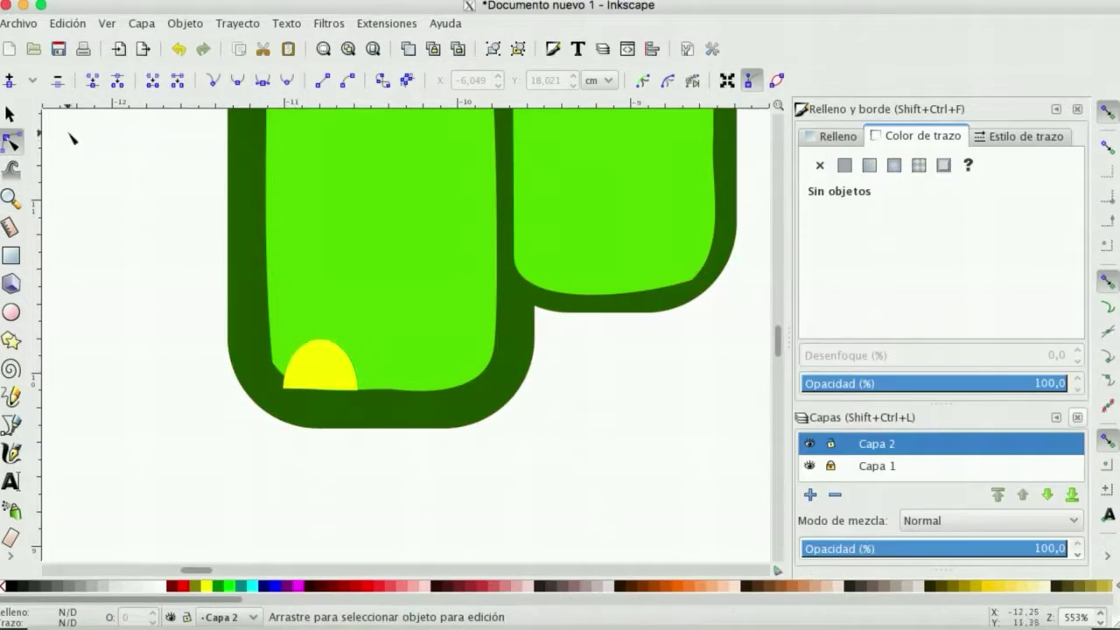
Step: Duplicate the yellow toenail twice and line up the three nails side by side along the front foot's lower edge
click(10, 116)
click(320, 371)
drag(321, 371, 500, 370)
click(344, 361)
key(ctrl+d)
key(ctrl+d)
click(413, 368)
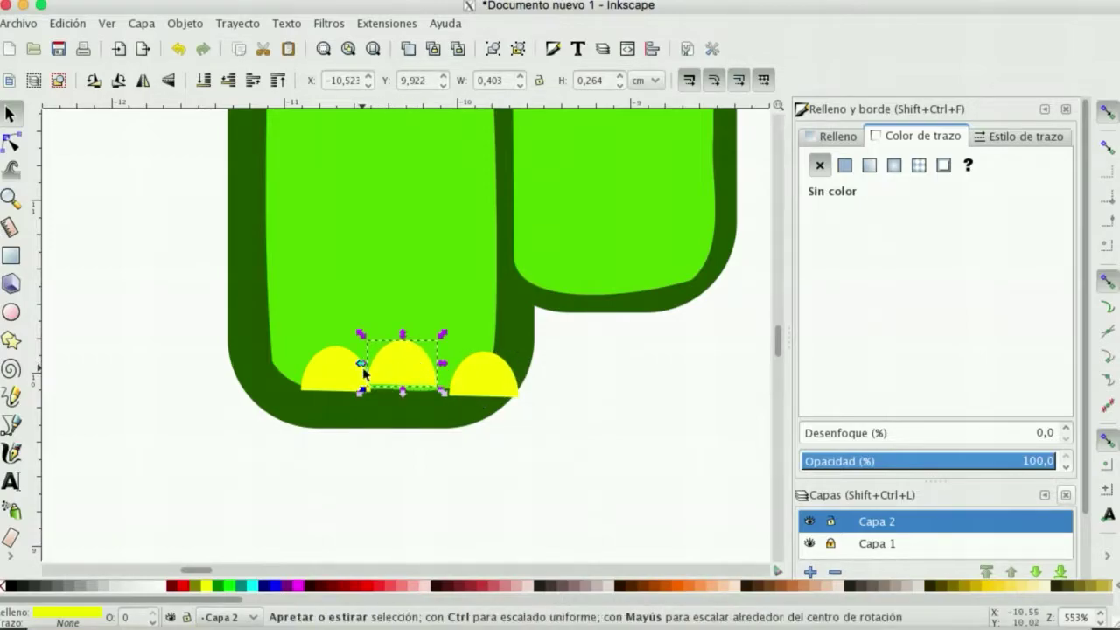
click(297, 363)
drag(387, 378, 439, 378)
Step: Unite the three toenails with Unión and shrink the resulting shape to about 0.88 by 0.25 cm
drag(583, 437, 193, 277)
click(248, 23)
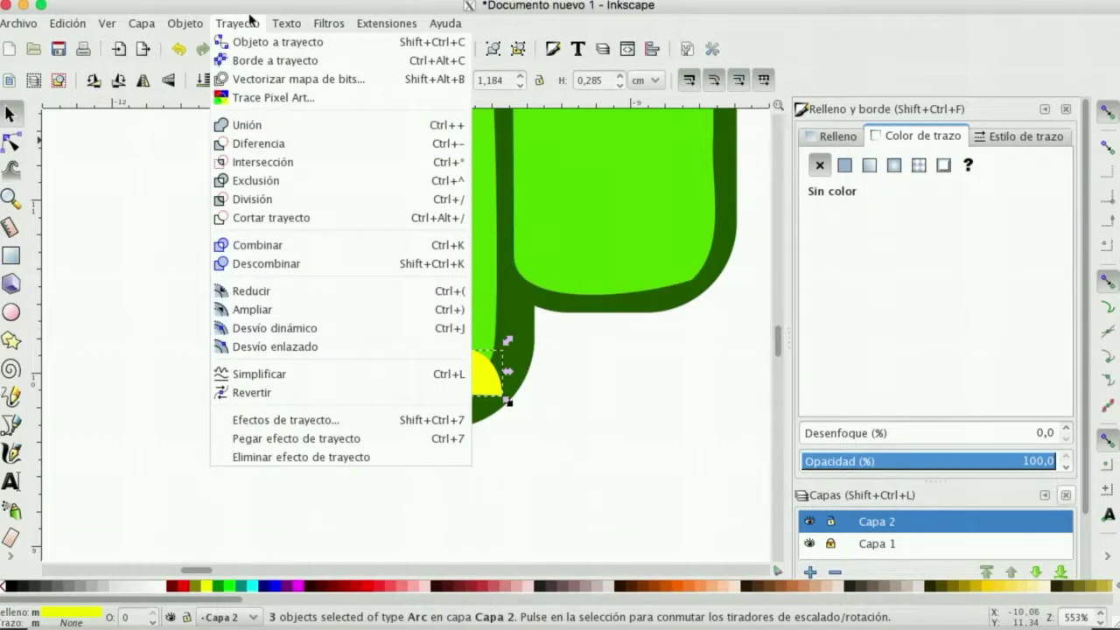
click(237, 126)
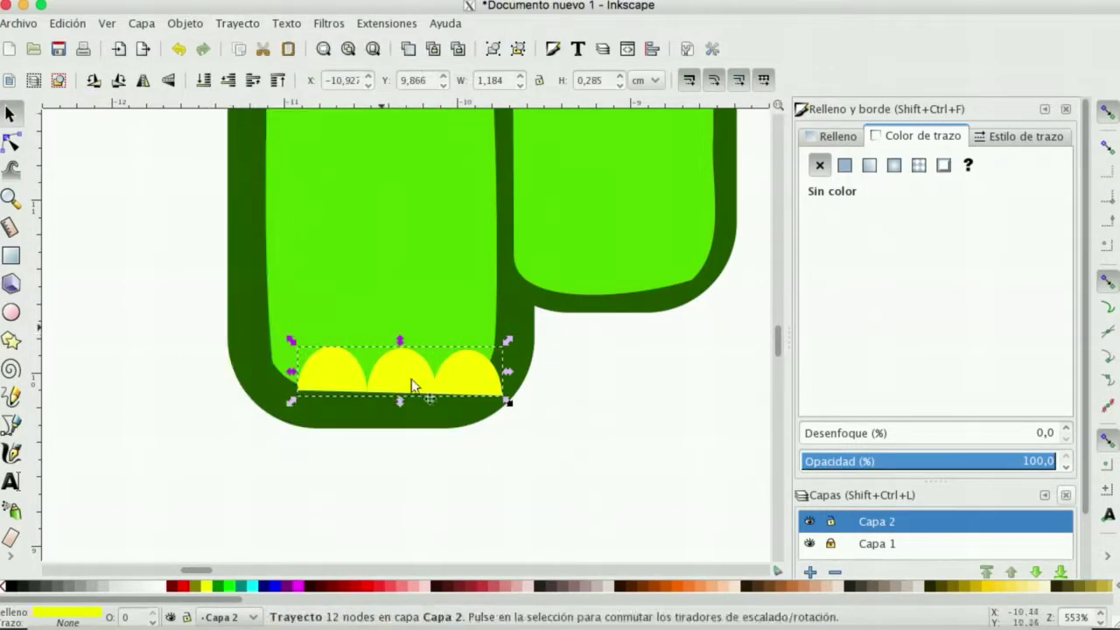
drag(507, 402, 439, 387)
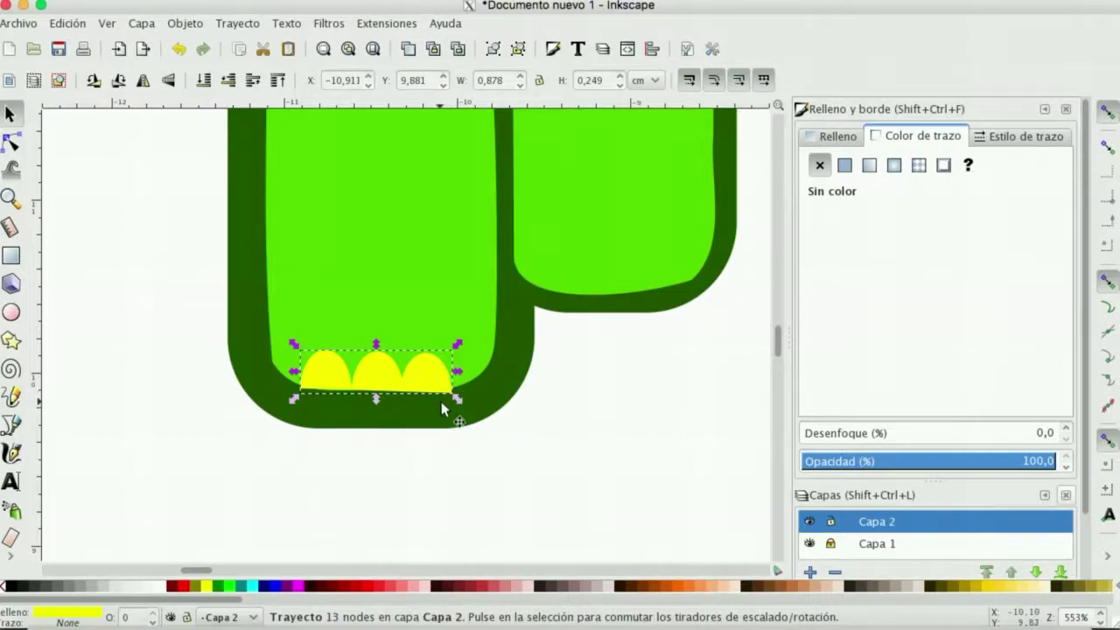
Step: Place a copy of the toenails on the far front foot, narrowed to about 0.73 cm and tilted to follow its lower edge
key(ctrl+d)
drag(388, 367, 630, 262)
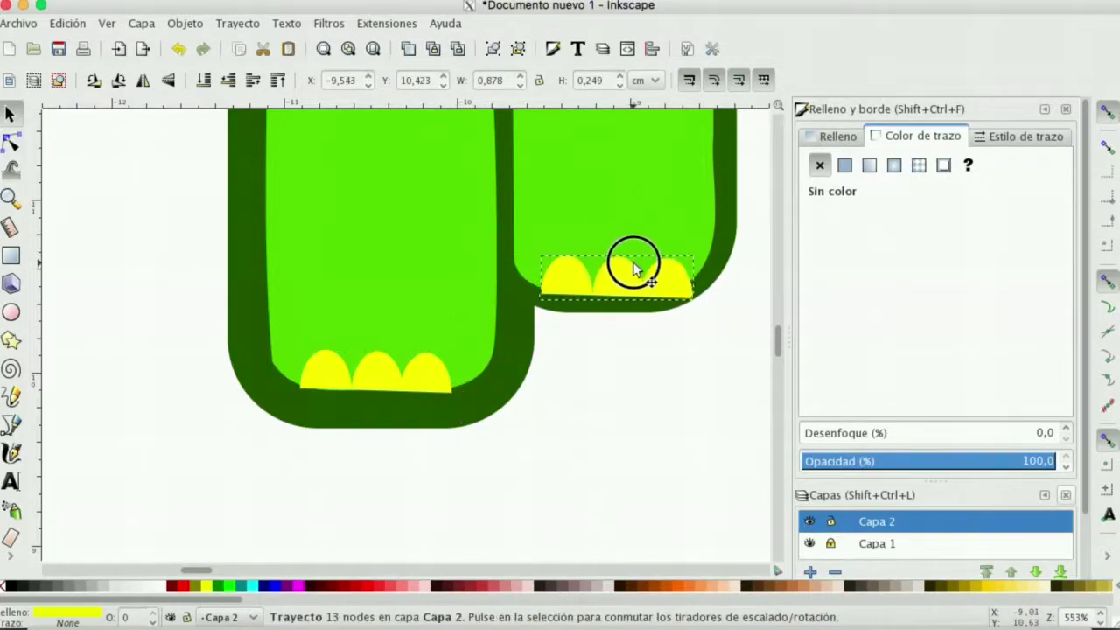
drag(700, 242, 672, 245)
drag(538, 248, 604, 271)
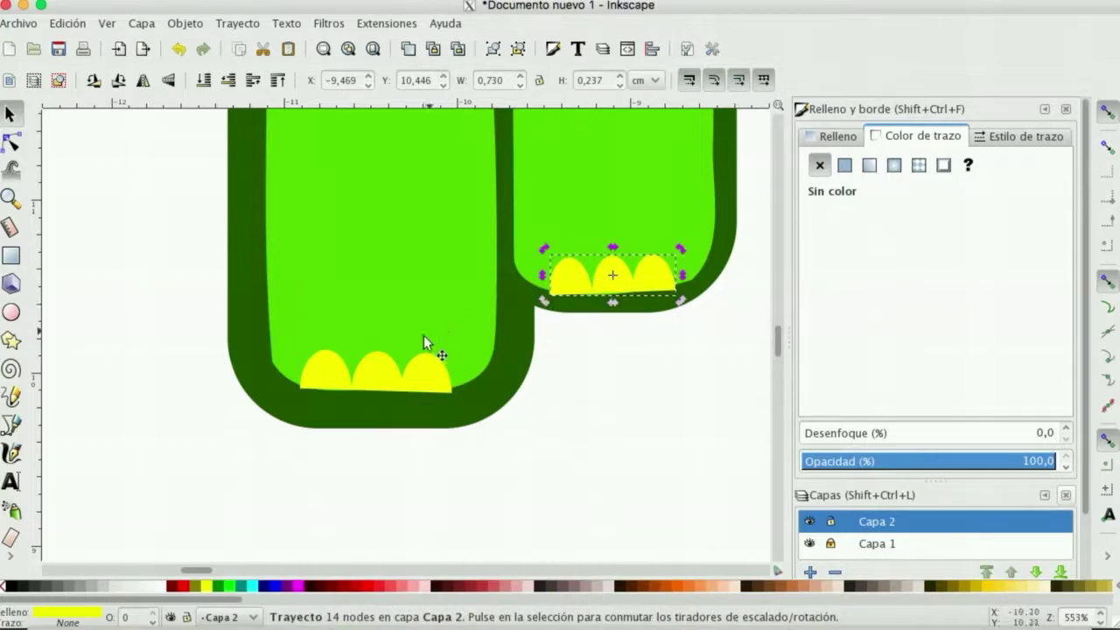
Step: Lower the near front foot's toenails slightly and place a copy of them on the near hind foot
drag(430, 383, 433, 388)
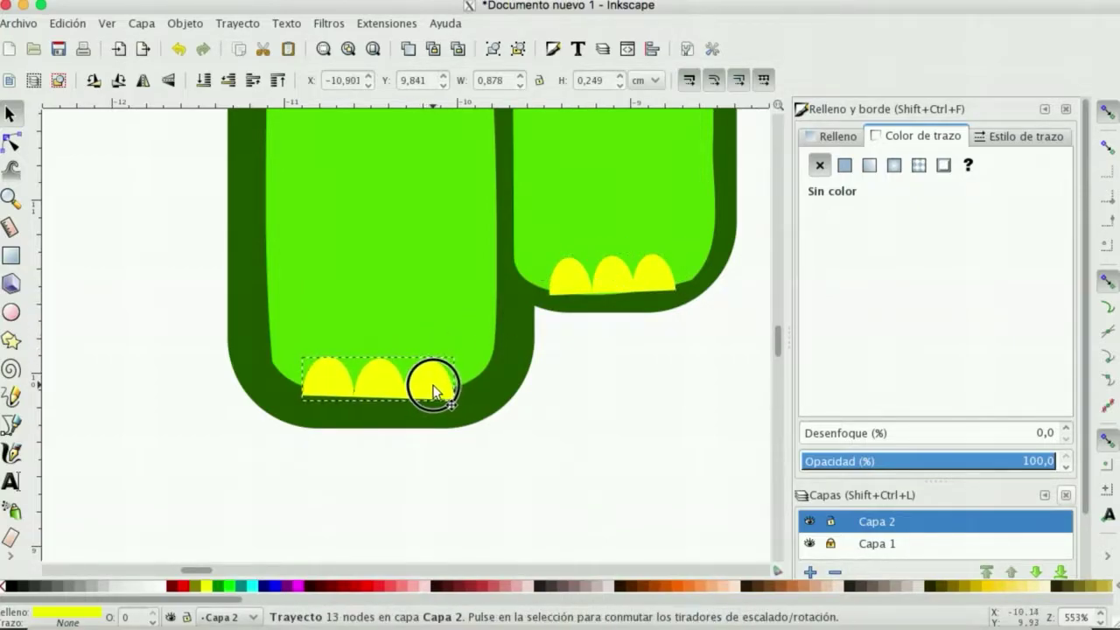
click(12, 197)
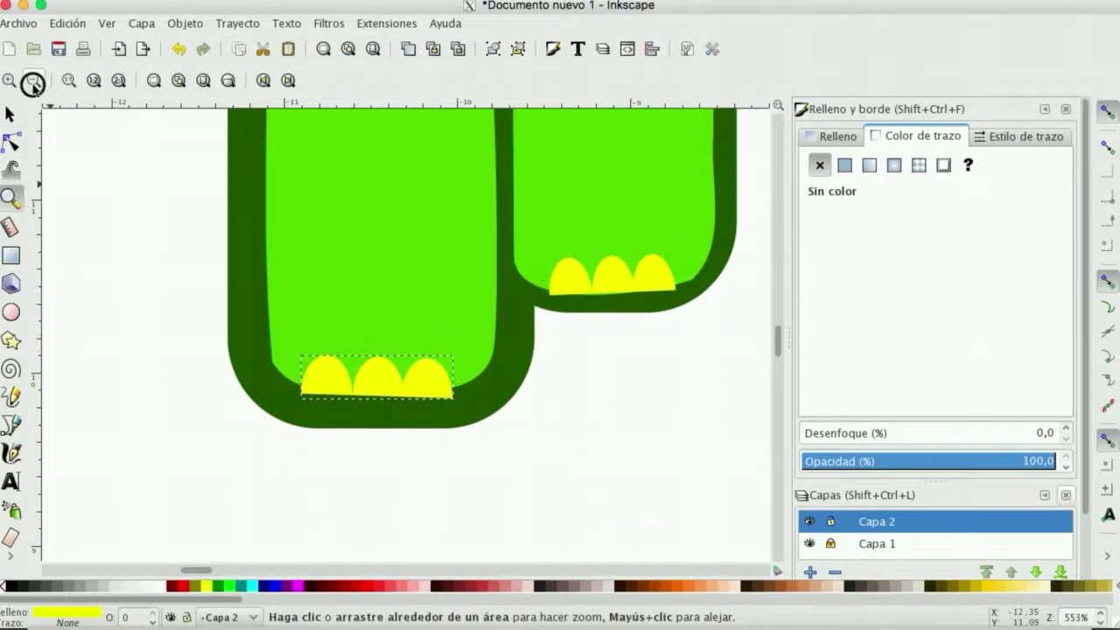
click(33, 80)
click(33, 79)
click(34, 80)
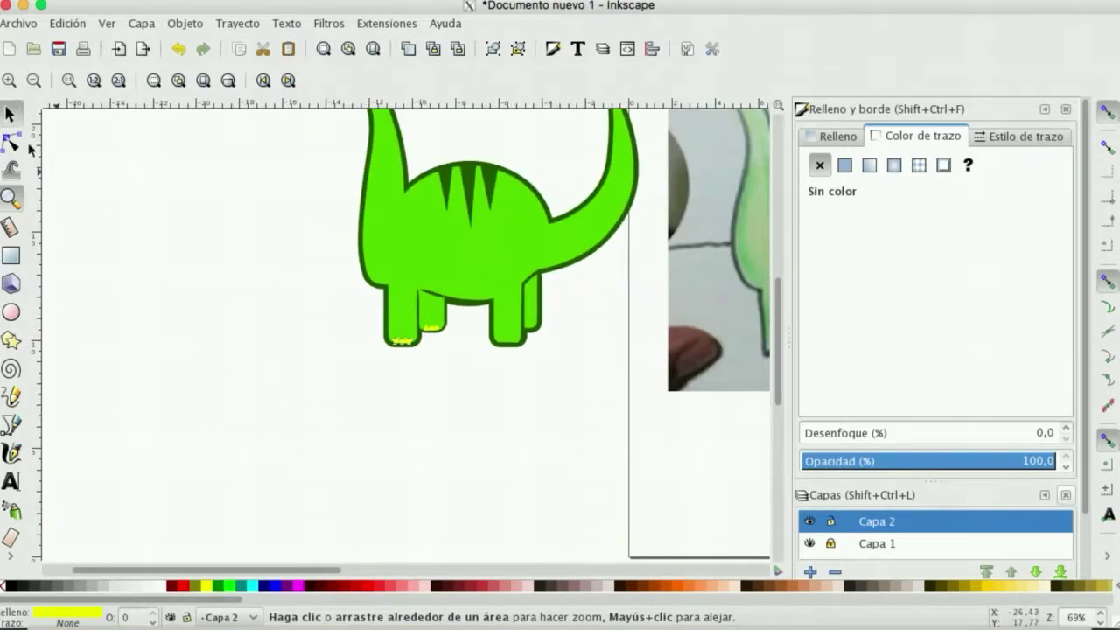
click(11, 114)
click(439, 383)
click(404, 350)
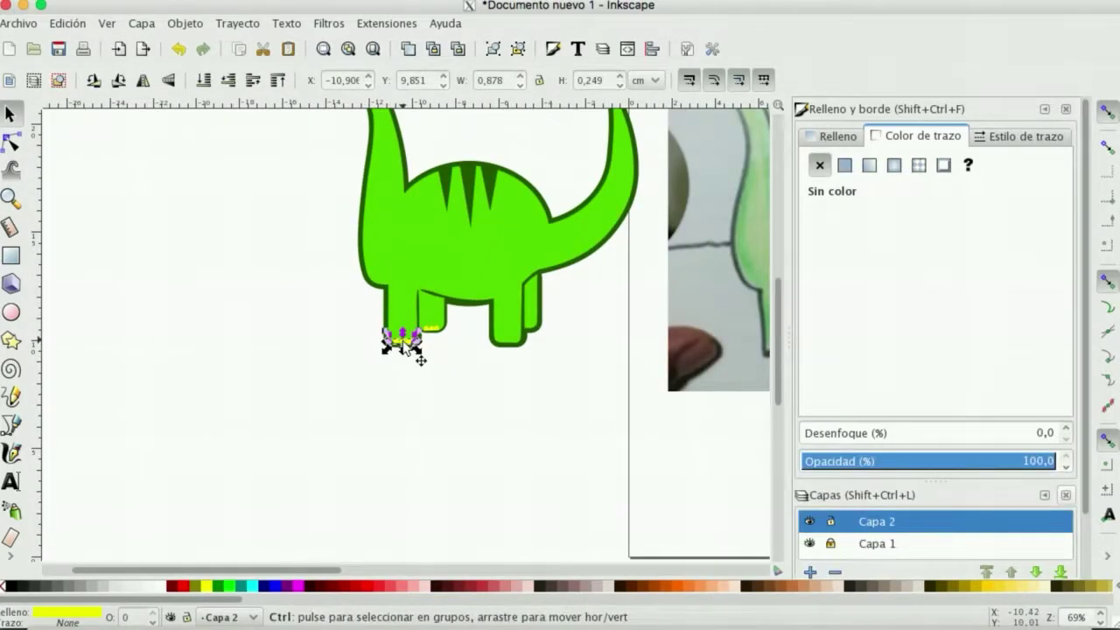
drag(403, 350, 513, 351)
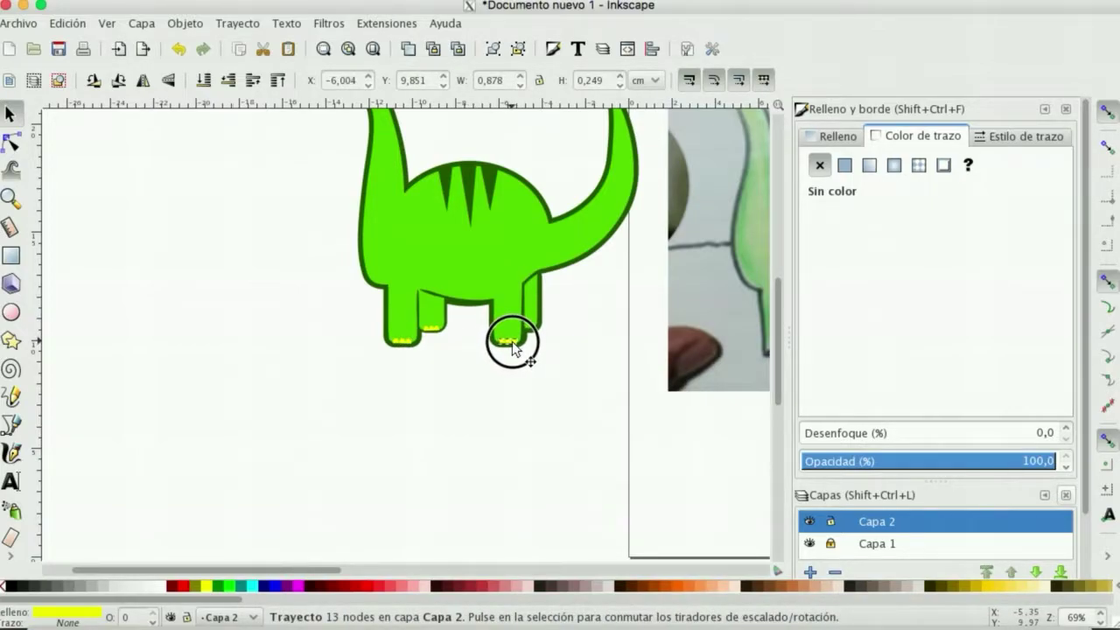
key(z)
click(511, 336)
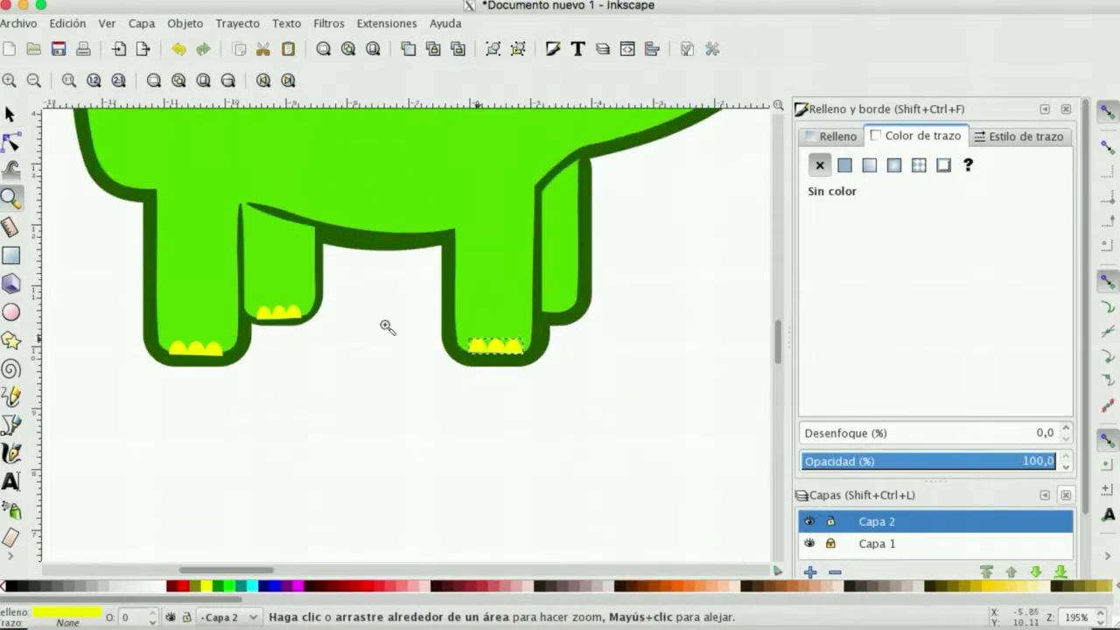
Step: Move the near hind foot's toenails onto the far hind foot and shrink them to about 0.49 by 0.19 cm
click(10, 114)
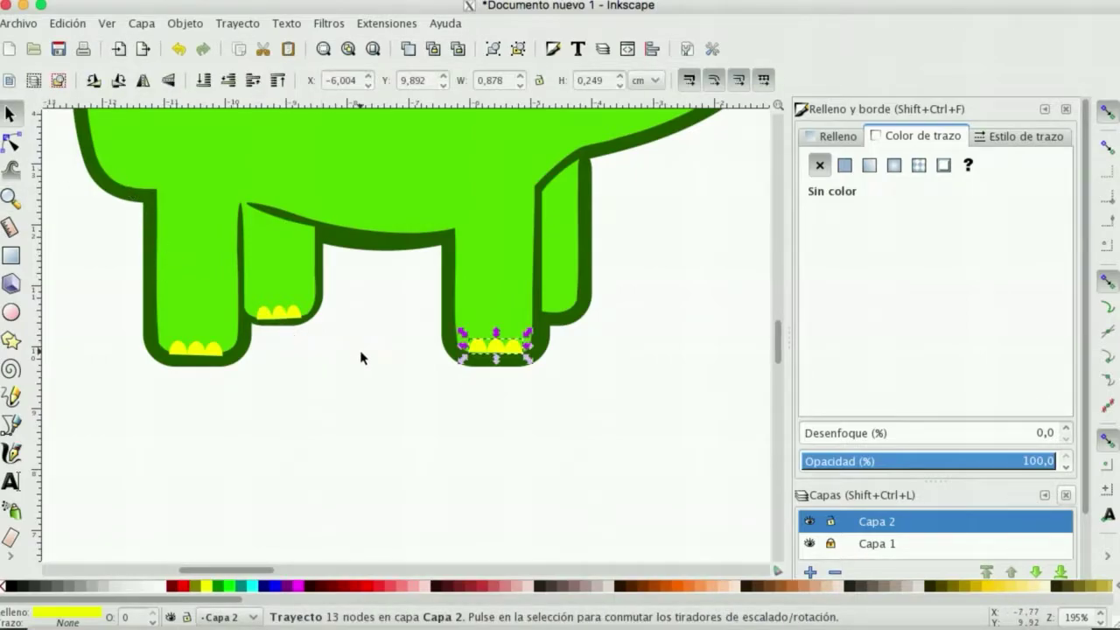
drag(496, 359, 599, 321)
key(Escape)
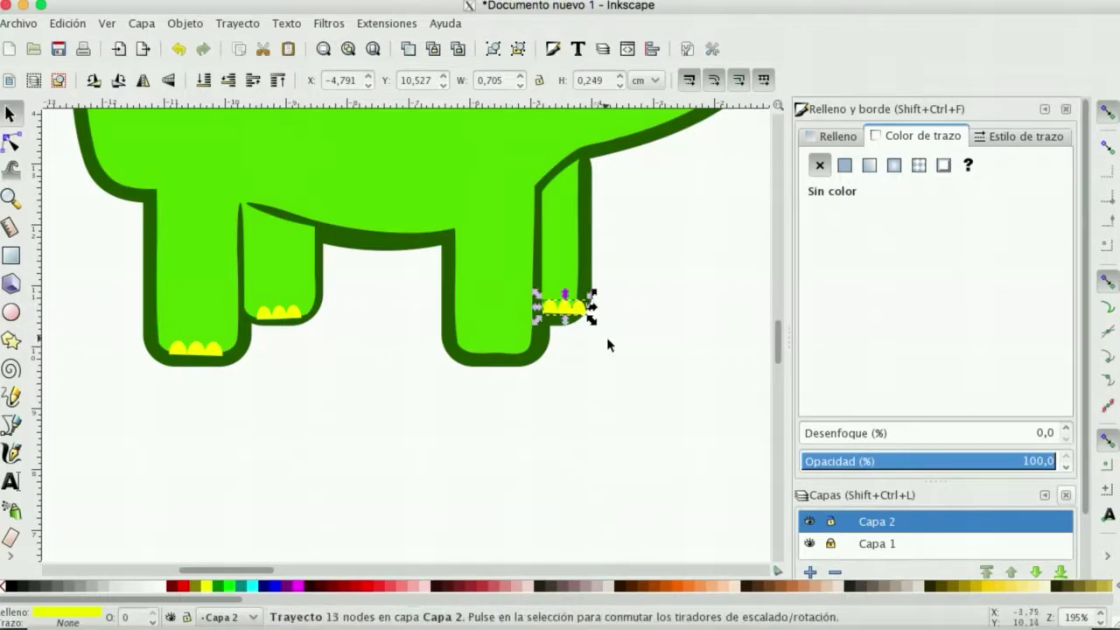
click(610, 344)
click(581, 315)
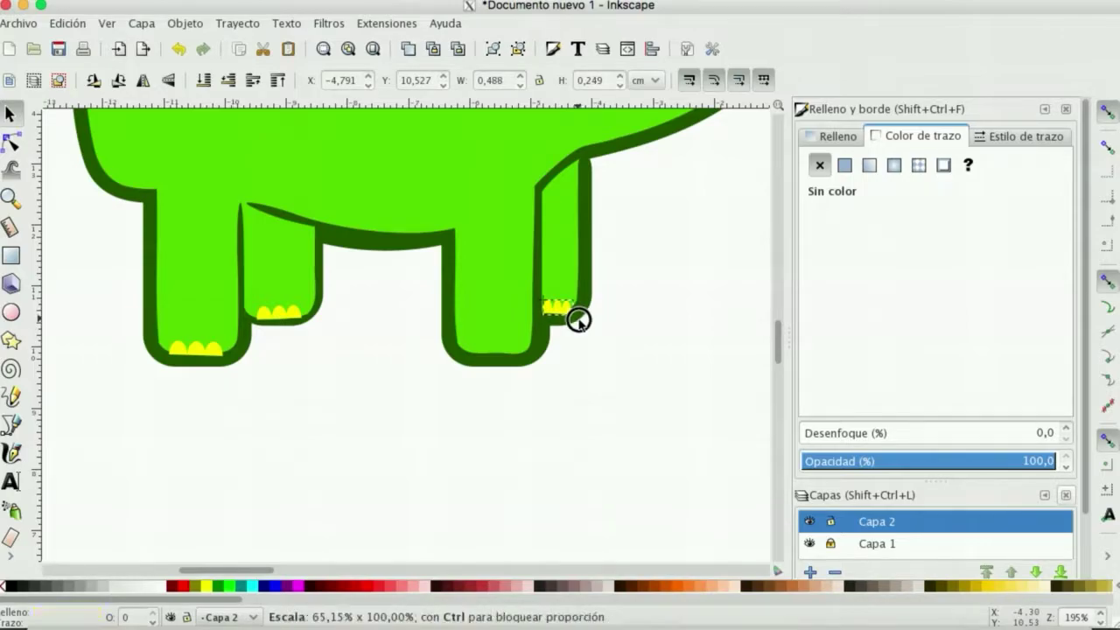
click(635, 325)
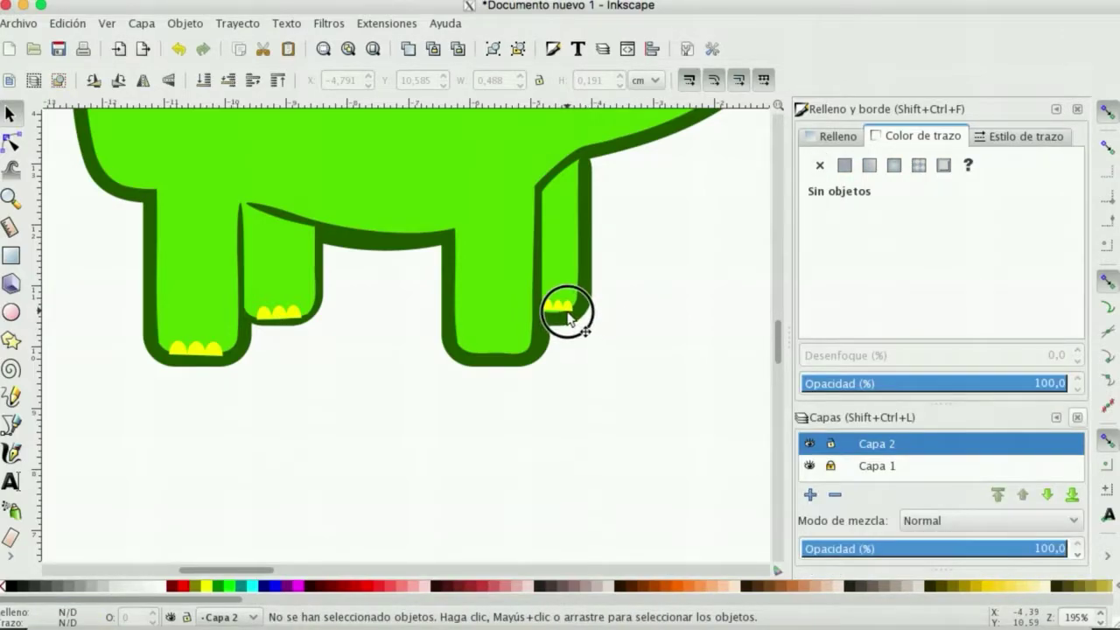
Step: Tilt the far hind foot's toenails to follow its lower edge and narrow them to about 0.46 cm
drag(567, 315, 567, 320)
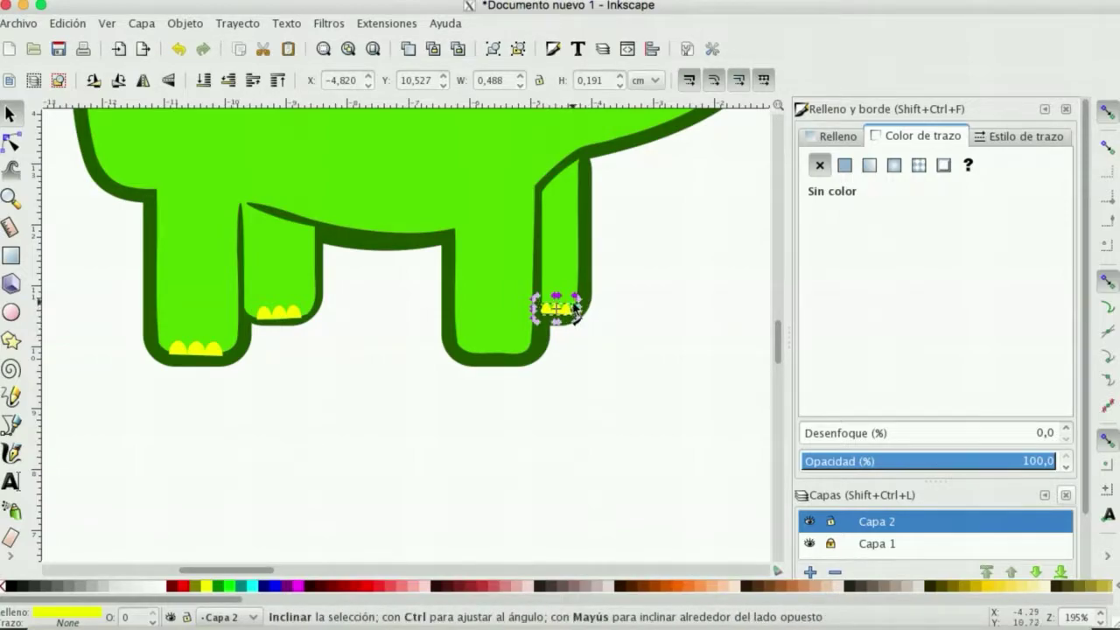
click(582, 344)
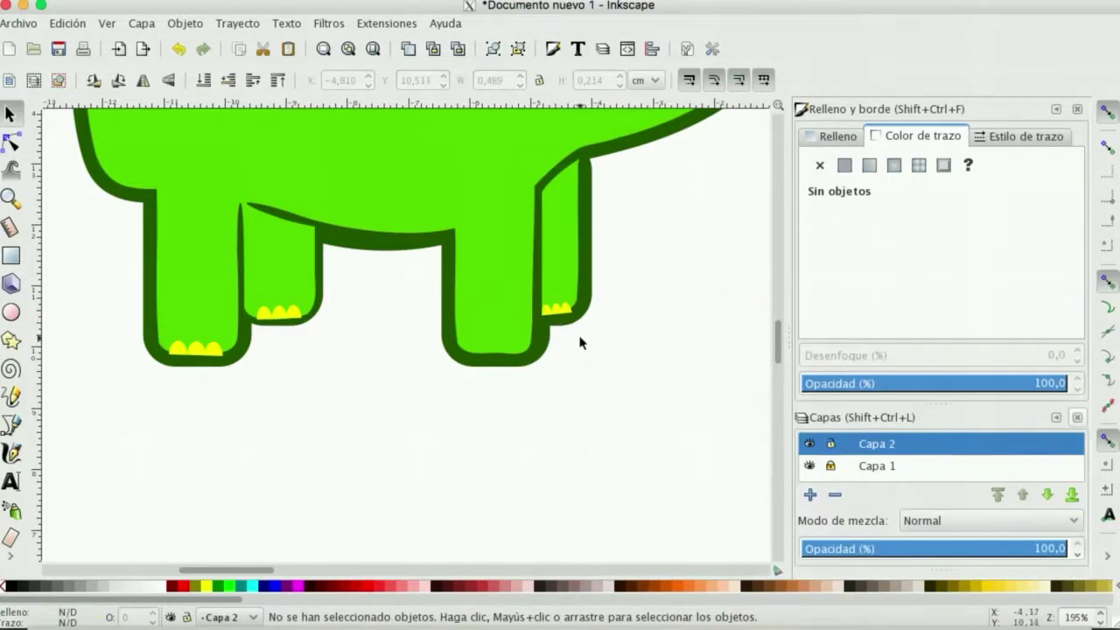
drag(561, 318, 564, 313)
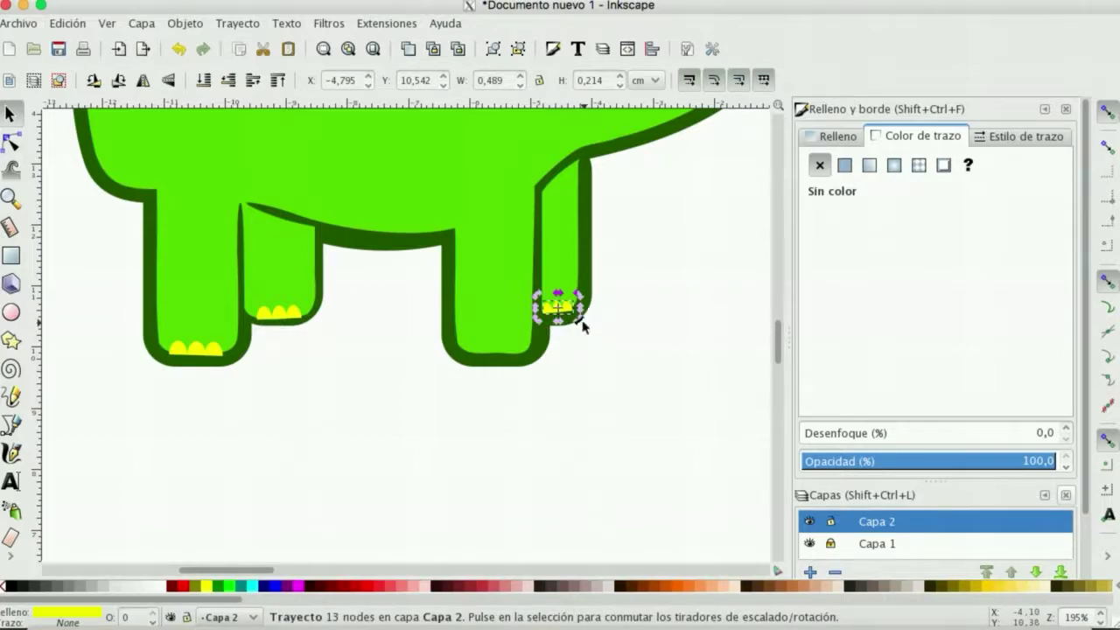
drag(580, 316, 578, 313)
click(536, 388)
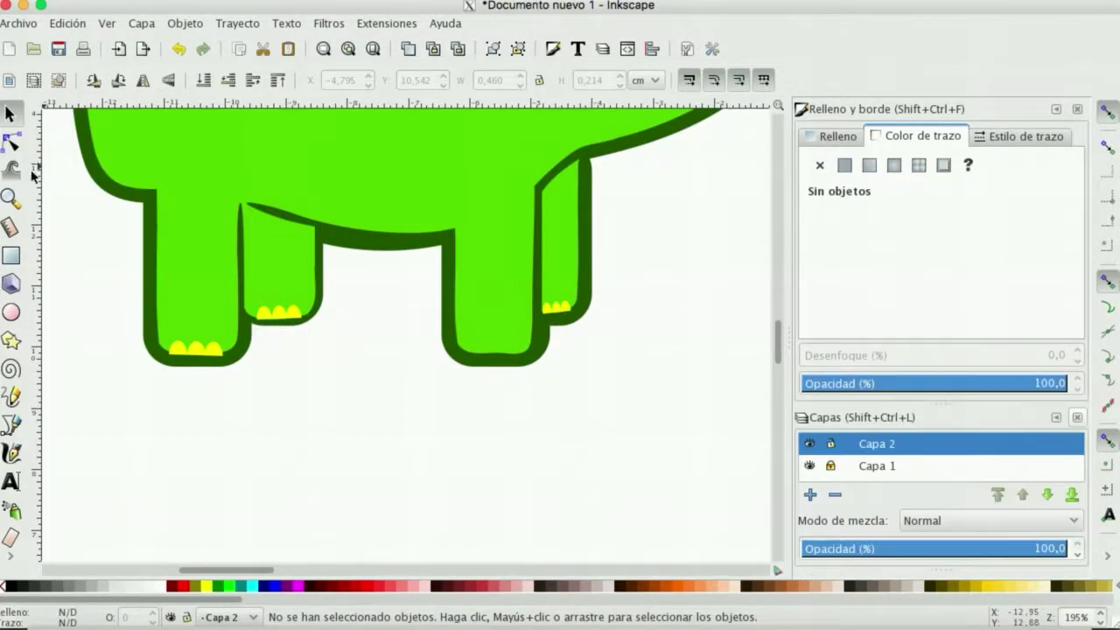
Step: Raise the toenails slightly on both the near and the far front foot
click(10, 198)
key(s)
drag(193, 355, 194, 347)
drag(276, 315, 276, 311)
Step: Place a copy of the near front foot's toenails at the lower edge of the near hind foot
click(13, 199)
key(minus)
key(minus)
key(minus)
key(minus)
key(minus)
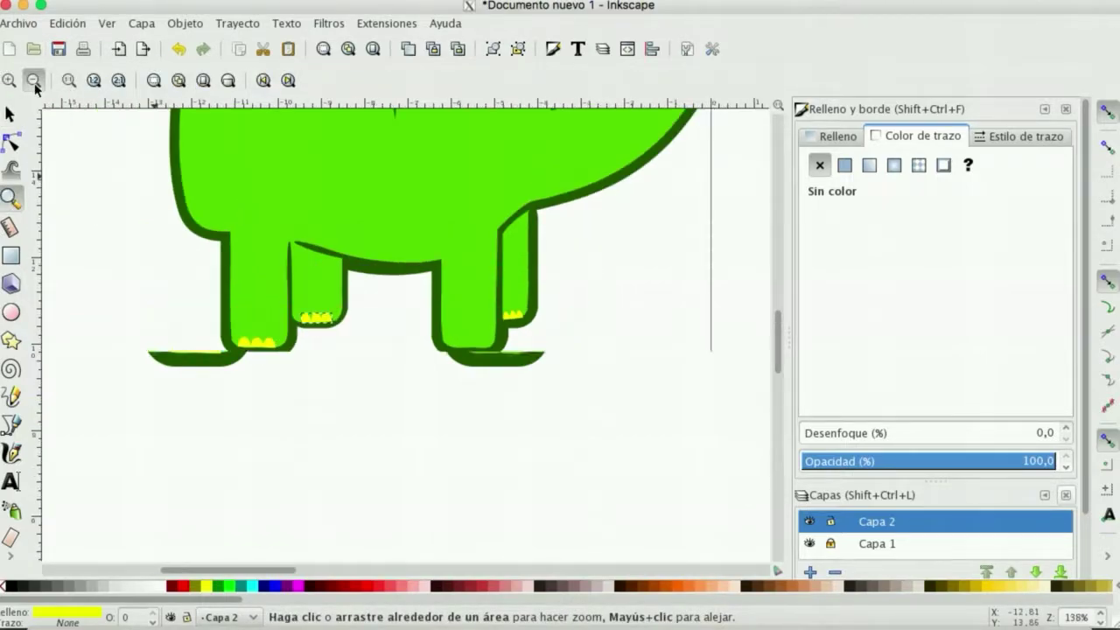
click(382, 250)
click(427, 280)
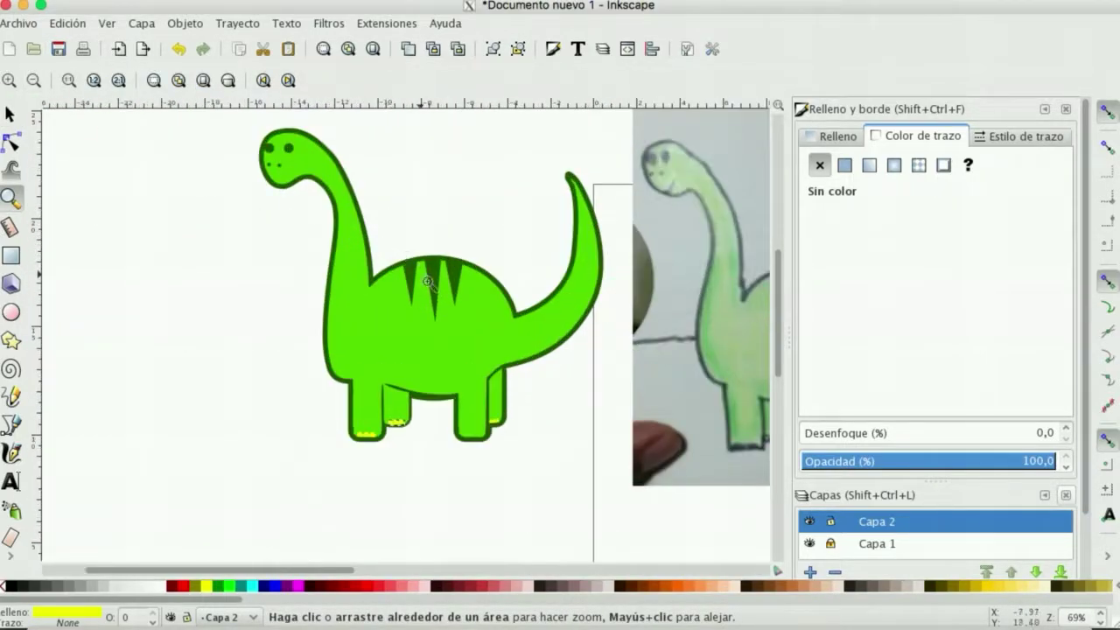
click(11, 120)
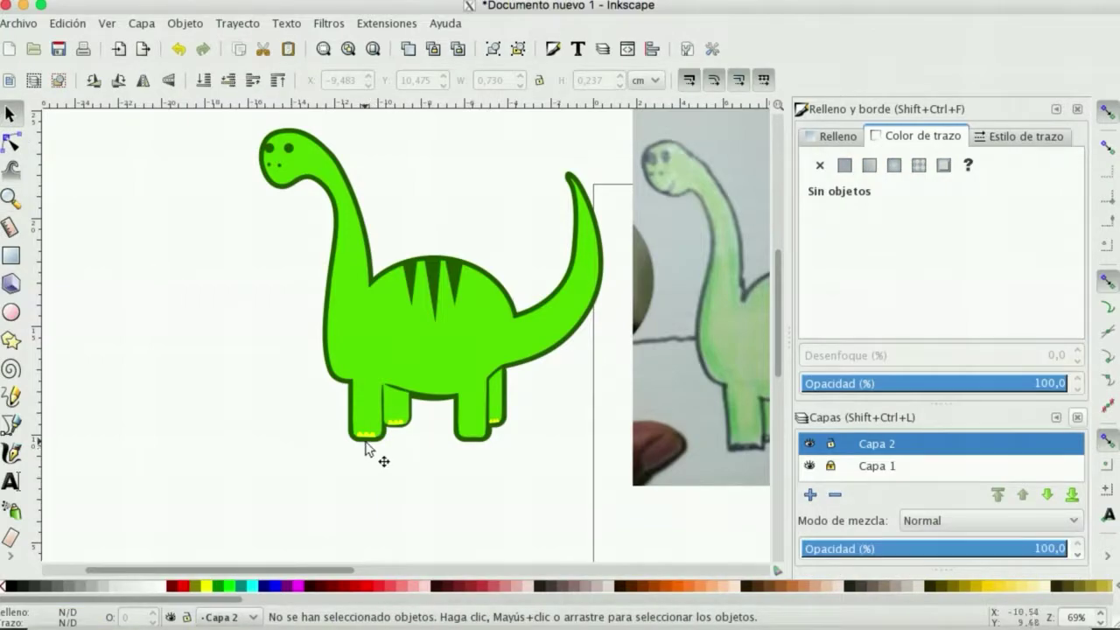
click(470, 447)
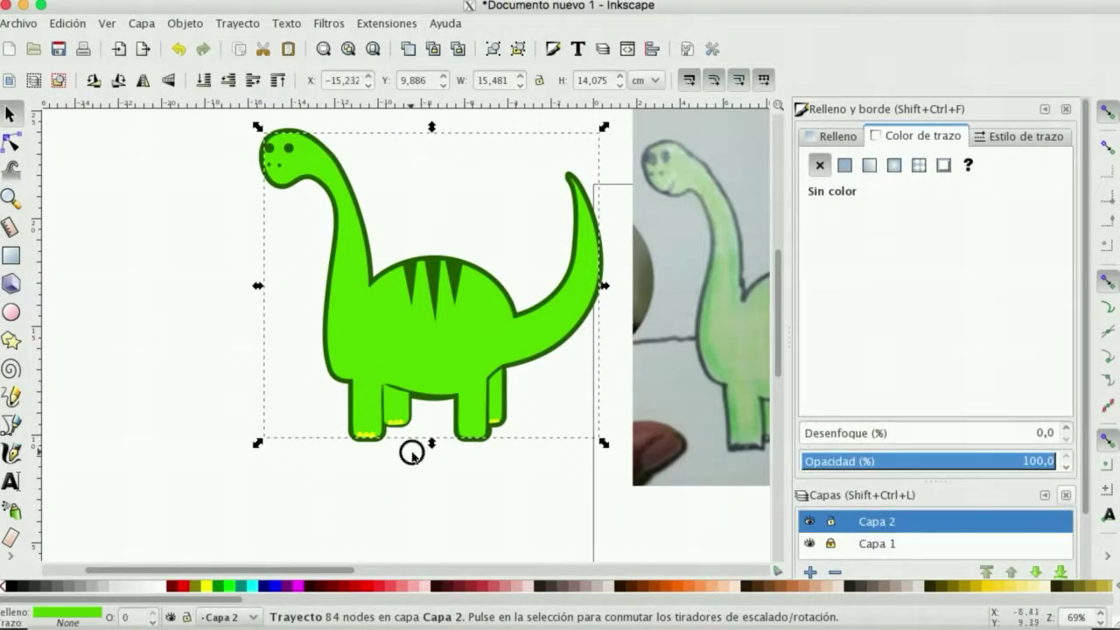
click(374, 445)
click(371, 434)
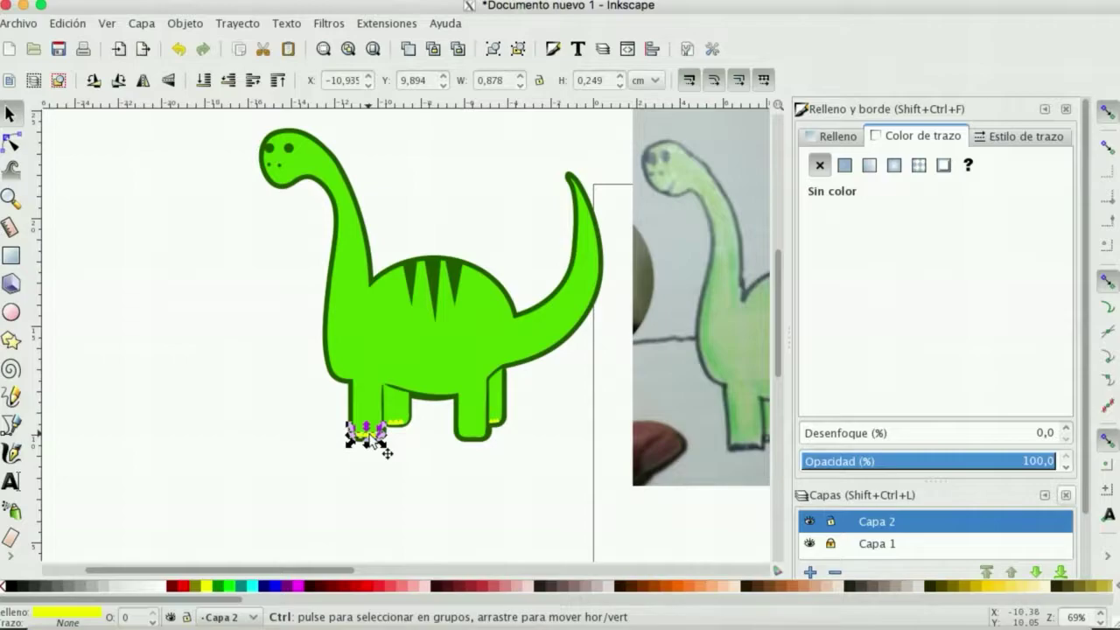
drag(370, 436, 475, 440)
click(500, 484)
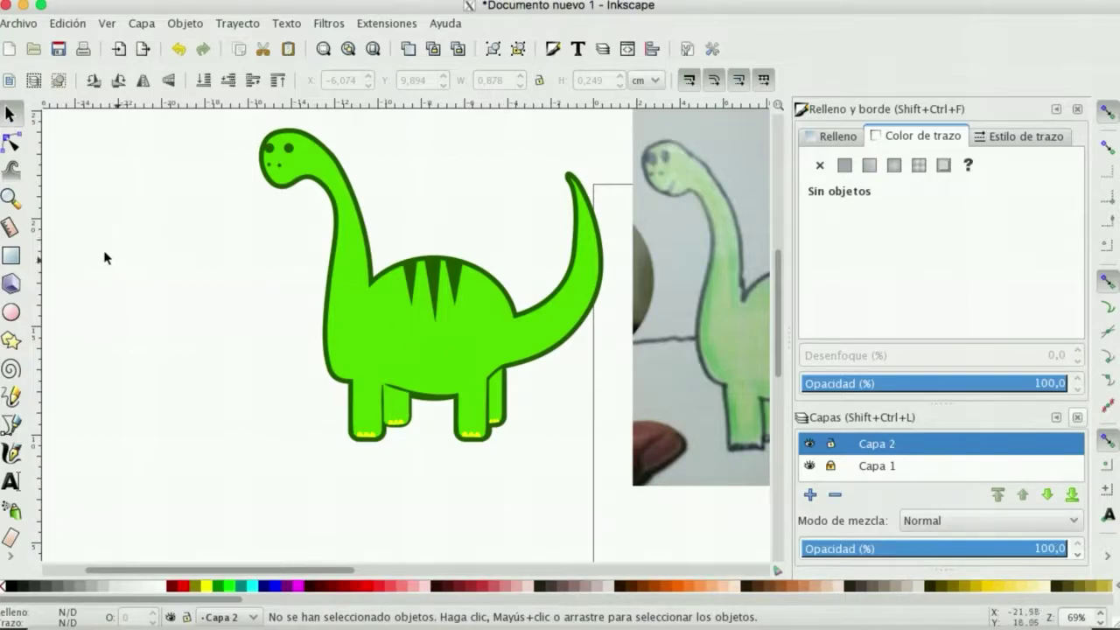
Step: Insert a node on the bright green shape's edge under the jaw, just beside the node leading to the neck
click(10, 198)
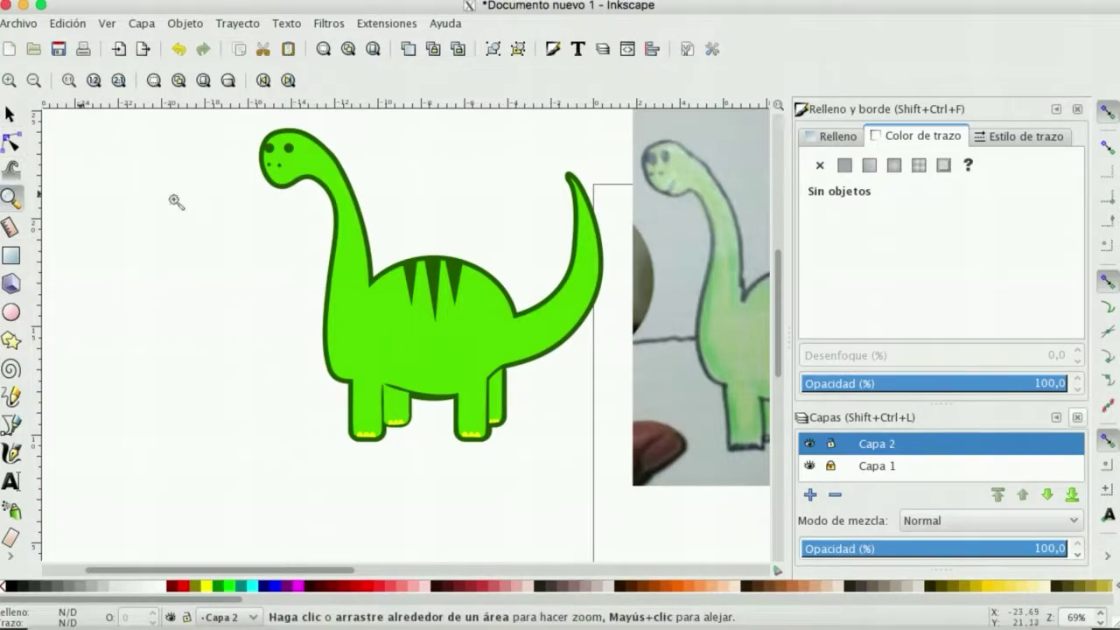
click(300, 186)
click(300, 180)
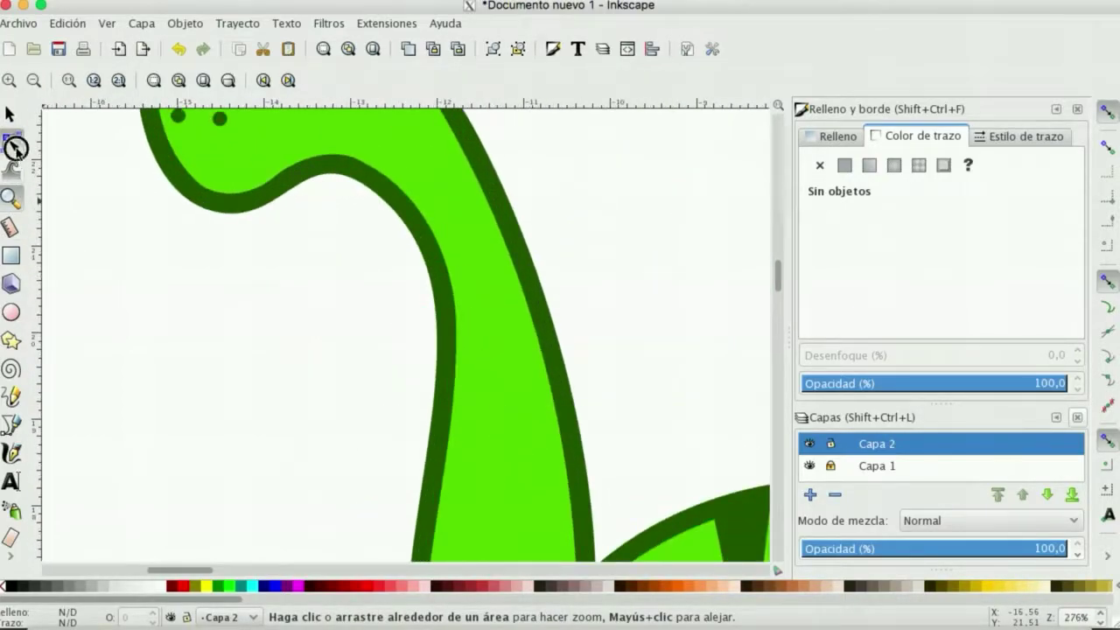
click(13, 142)
click(254, 190)
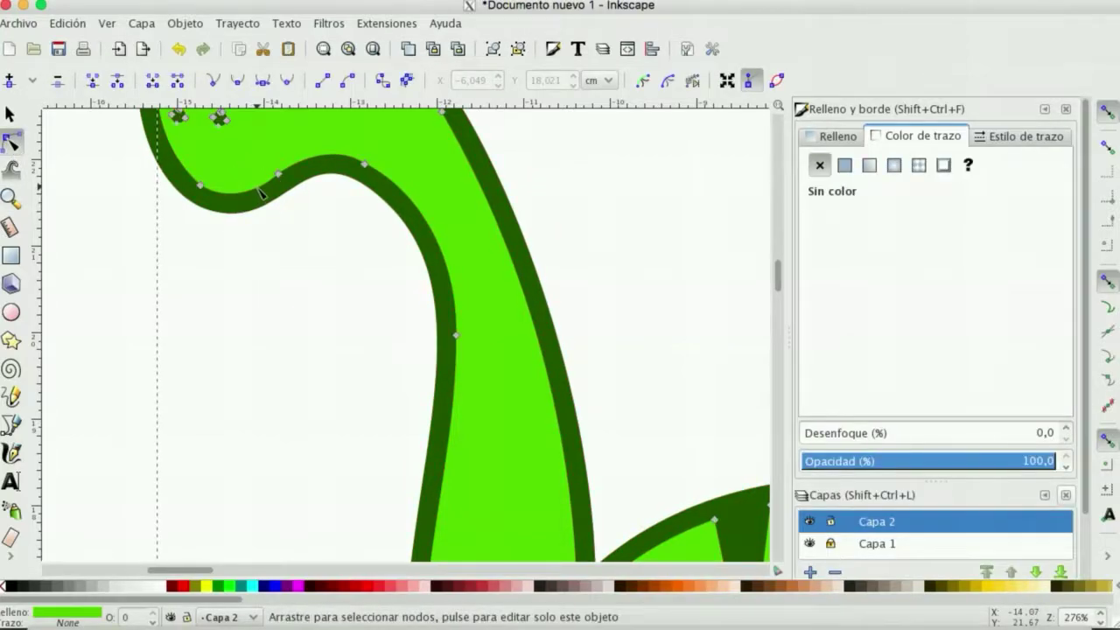
click(262, 185)
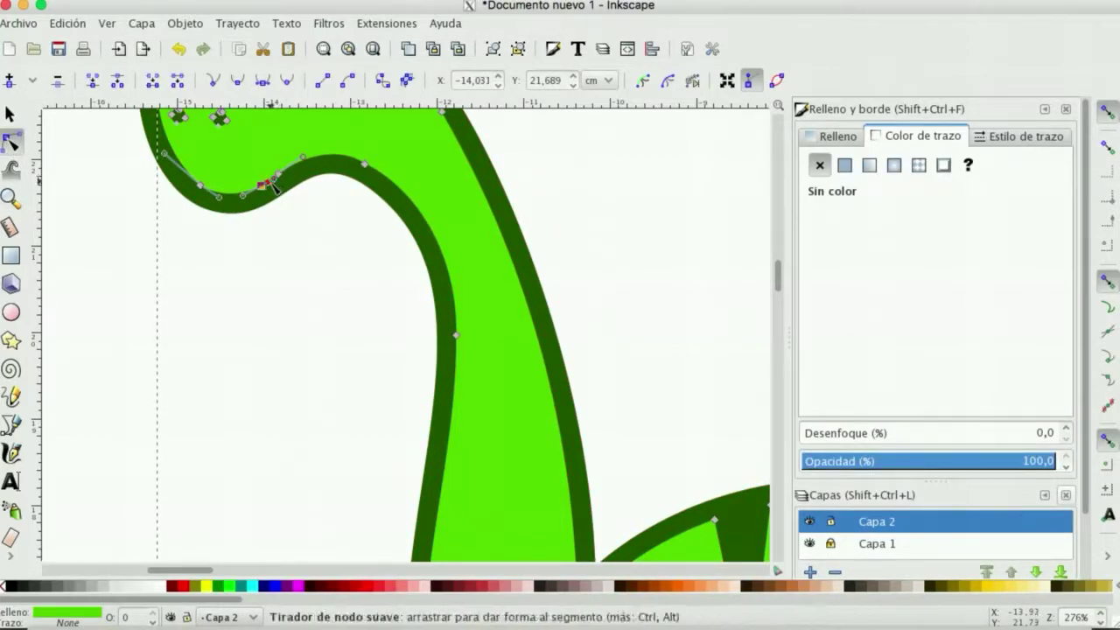
Step: Insert a node between the two neighbouring jaw-edge nodes and pull it up into the face as a pointed mouth notch
key(z)
click(282, 181)
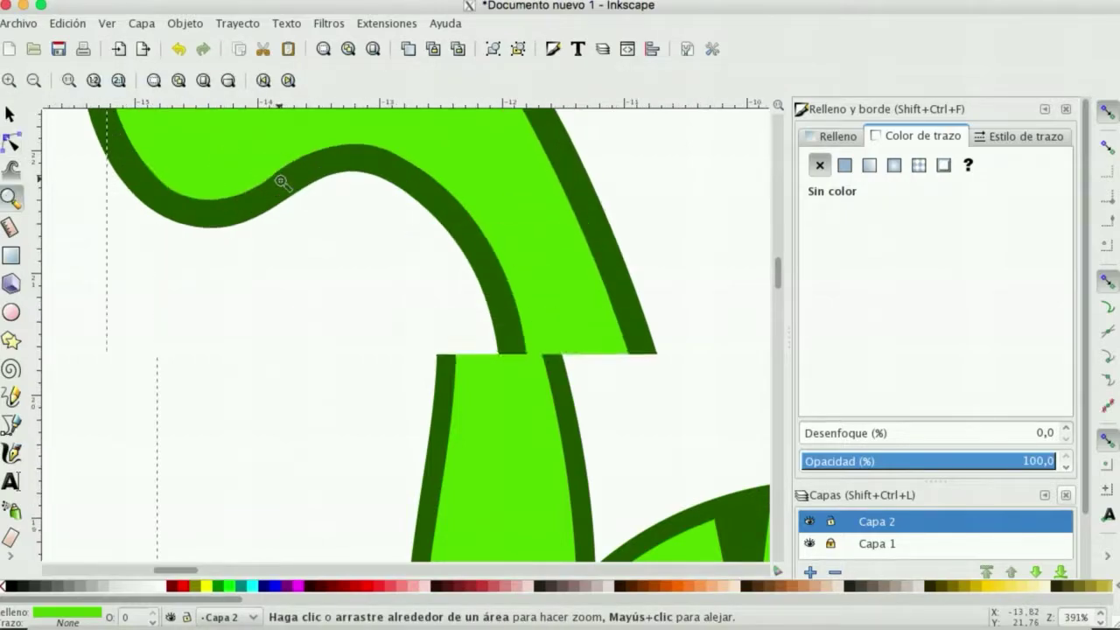
double_click(282, 182)
click(13, 142)
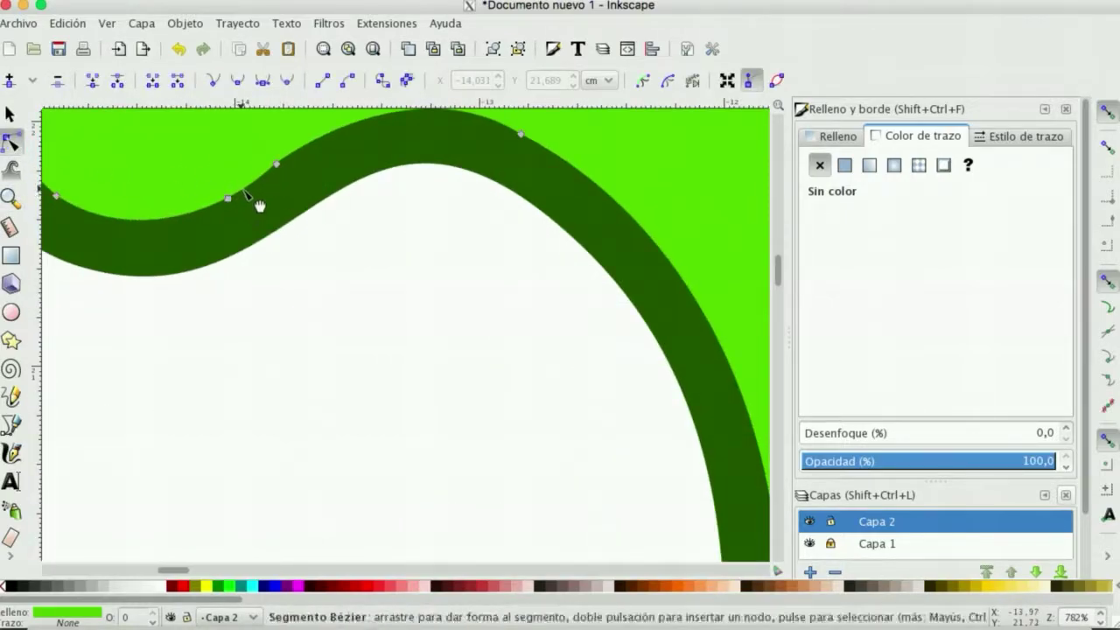
click(245, 193)
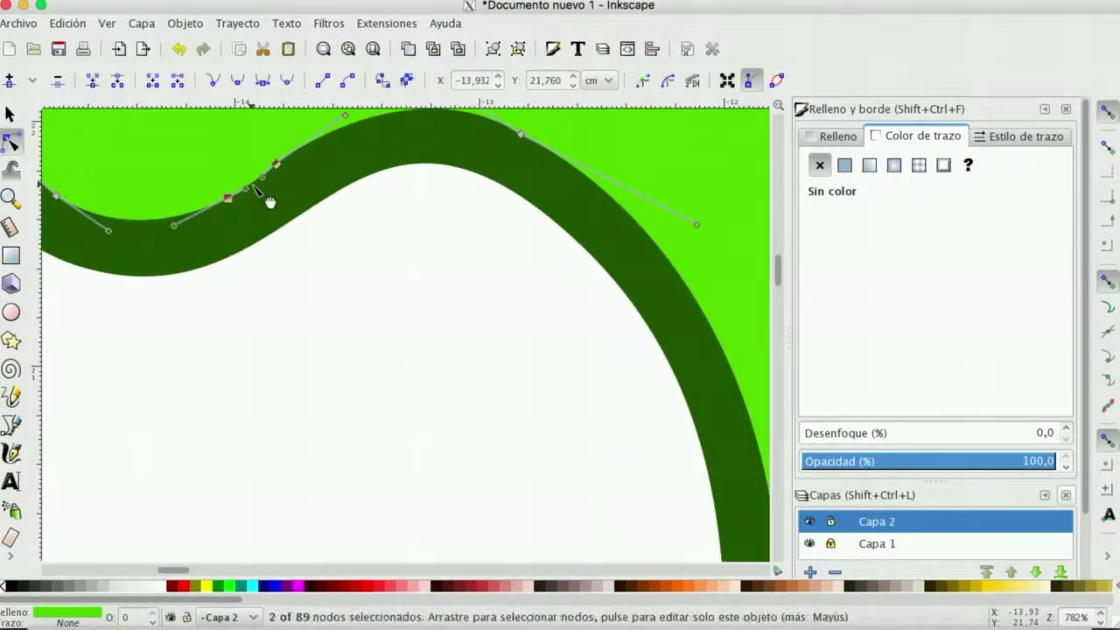
drag(245, 189, 238, 127)
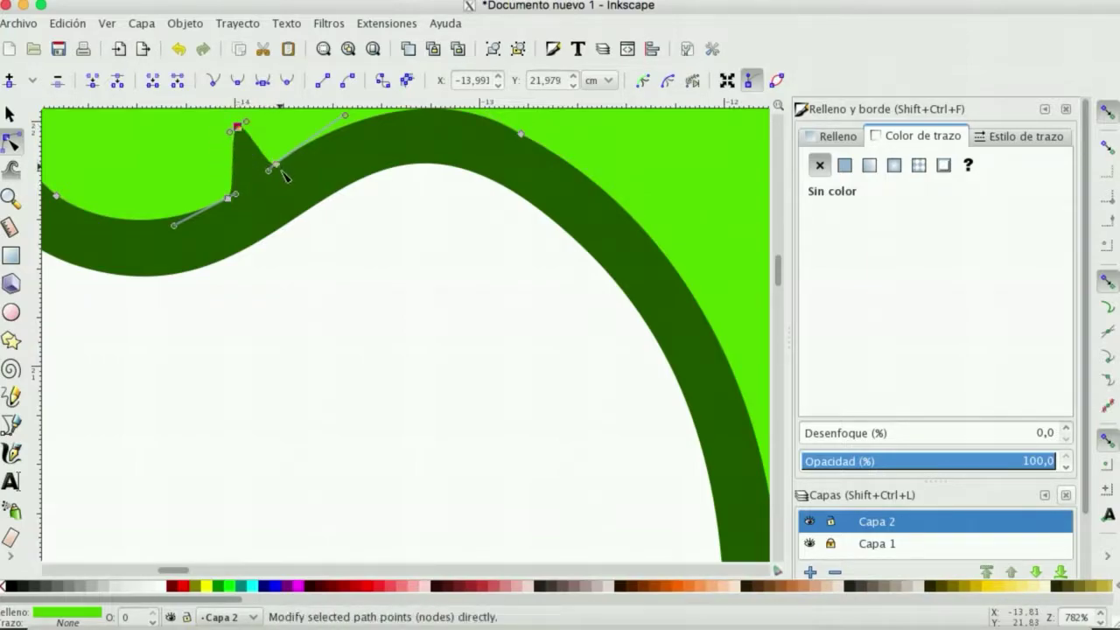
Step: Narrow the mouth notch by moving its base node inward, adding a node on its front side and shifting the tip
drag(276, 164, 241, 161)
click(232, 167)
drag(237, 121, 232, 120)
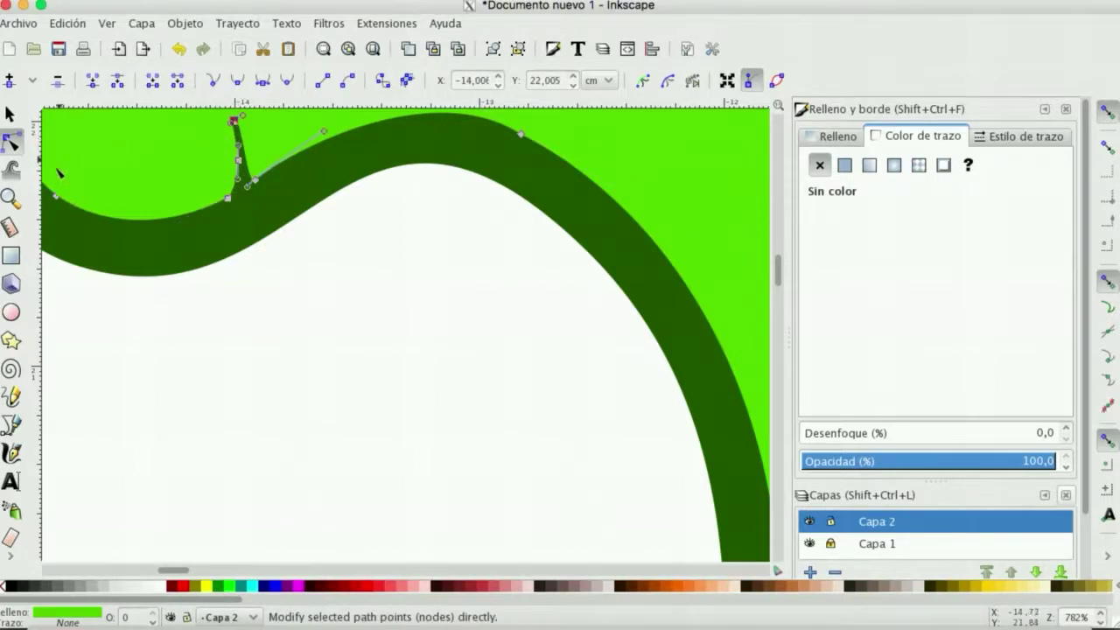
Step: Curve the mouth line into a thin stroke by adjusting its side node and the tip node's handle
click(16, 197)
click(34, 80)
click(34, 79)
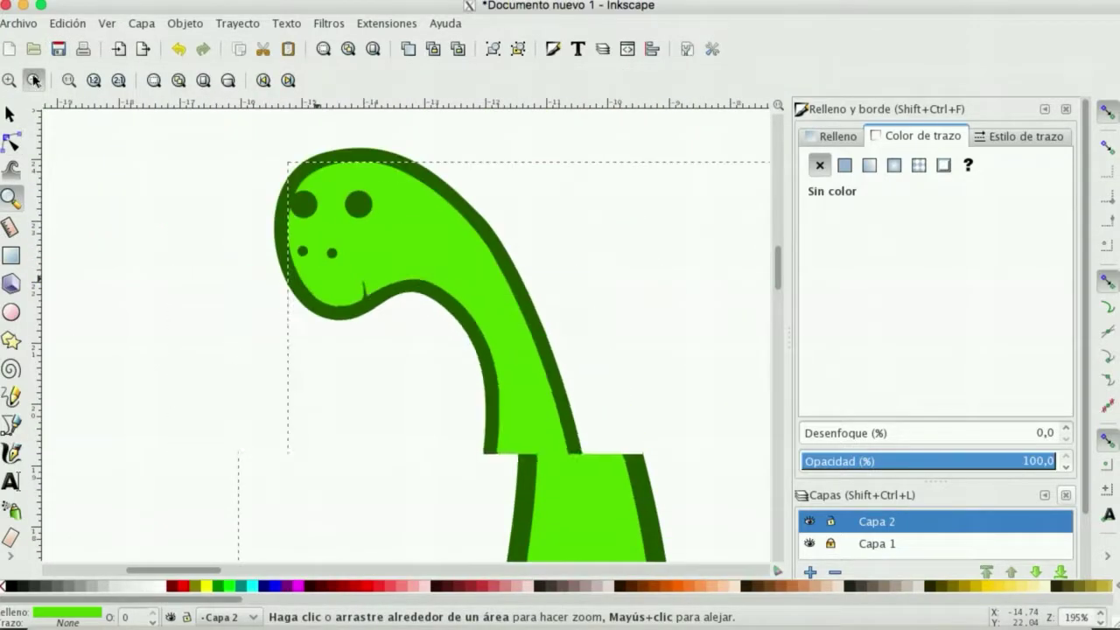
click(388, 295)
click(388, 294)
click(388, 295)
click(11, 141)
drag(316, 262, 310, 232)
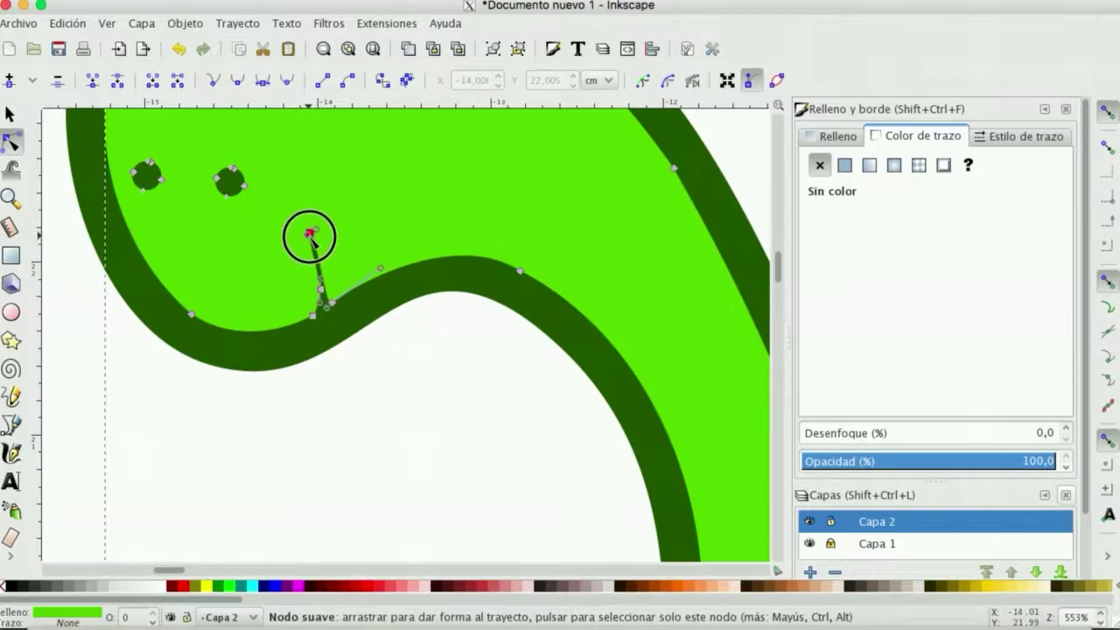
drag(322, 294, 314, 286)
click(310, 233)
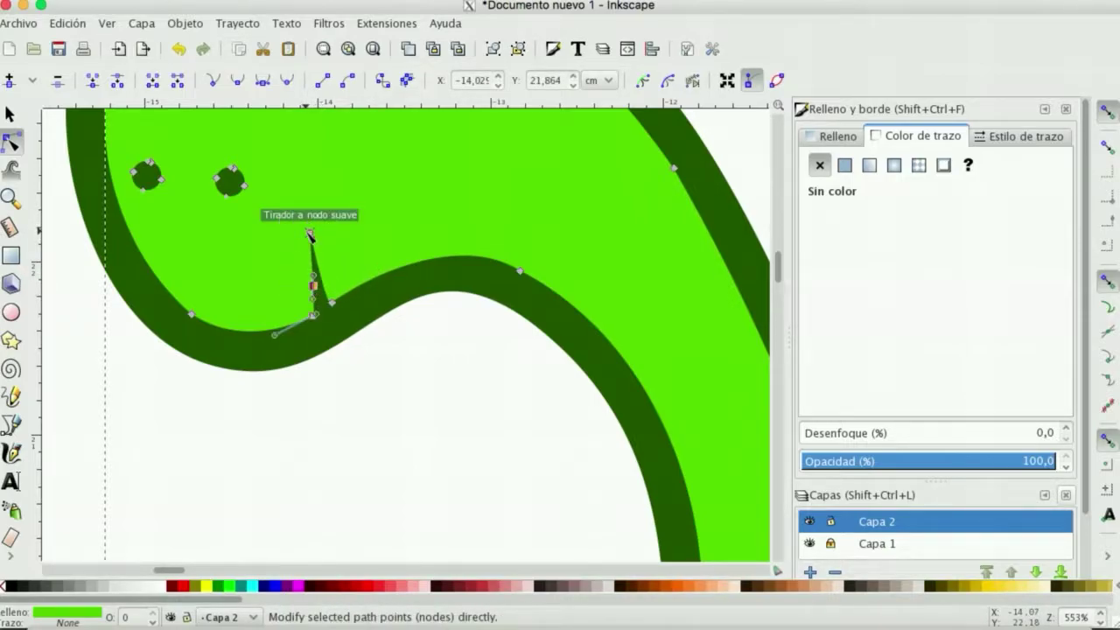
drag(314, 231, 329, 223)
drag(316, 289, 323, 287)
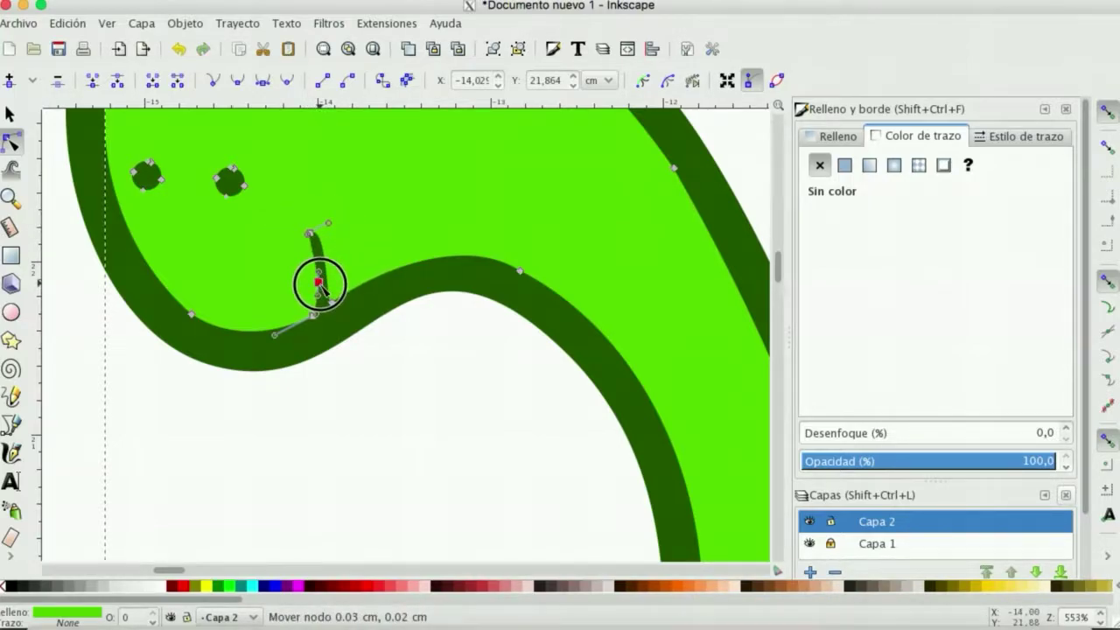
Step: Fine-tune the mouth line's shape near its base with a small node adjustment
click(11, 199)
click(33, 80)
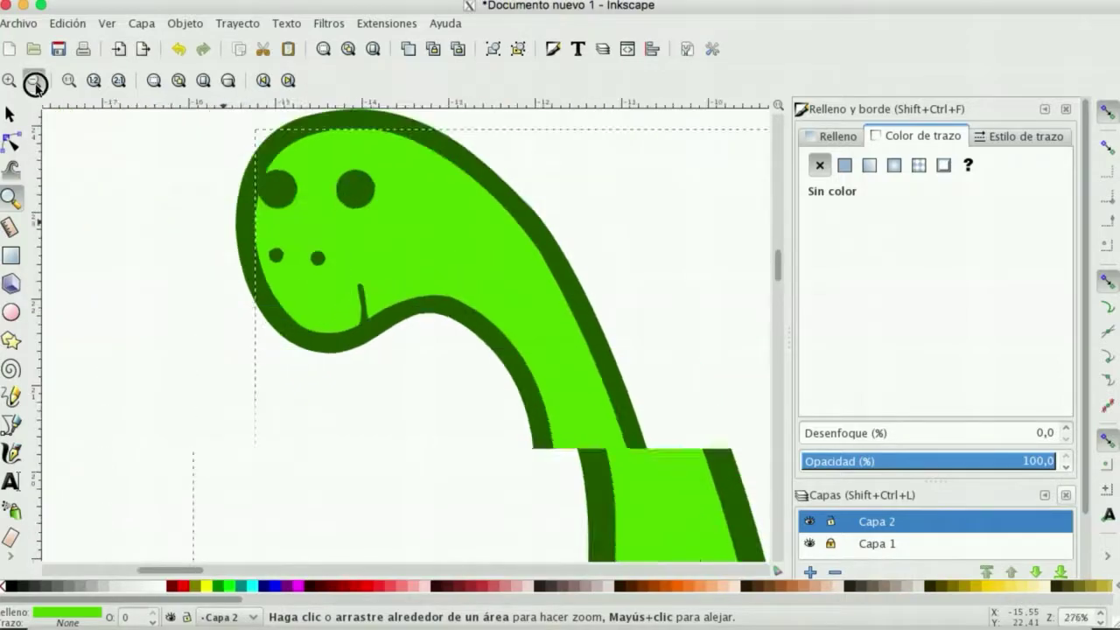
click(33, 81)
click(34, 81)
click(400, 339)
click(395, 335)
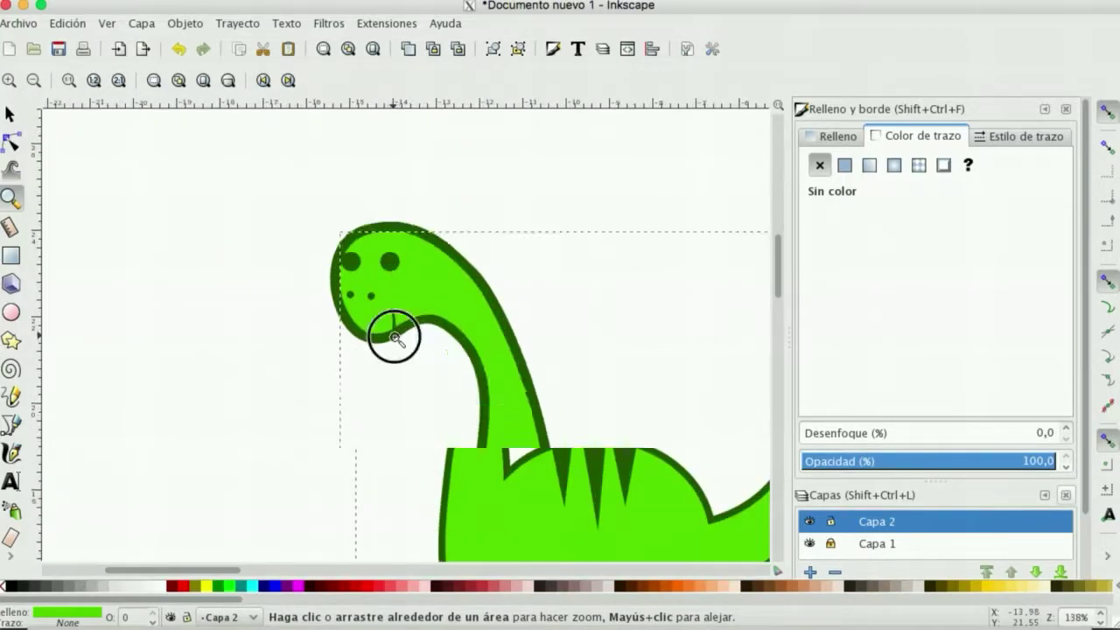
click(392, 332)
click(11, 143)
drag(387, 326, 390, 330)
Step: Deselect the dinosaur and close the Fill and Stroke dialog
click(11, 197)
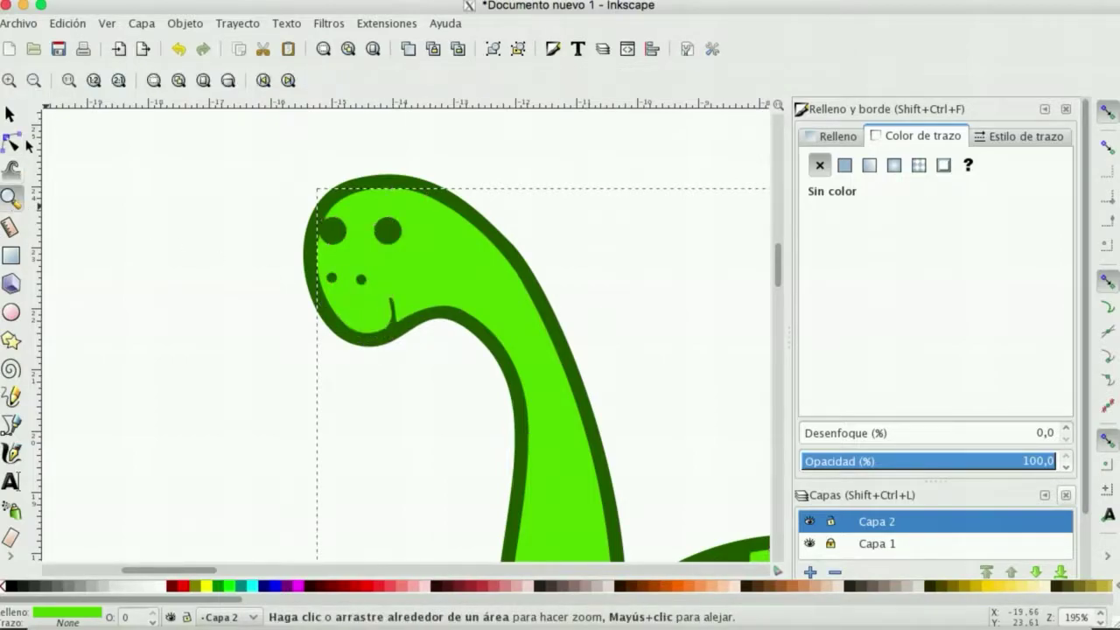
click(30, 82)
click(30, 81)
click(542, 450)
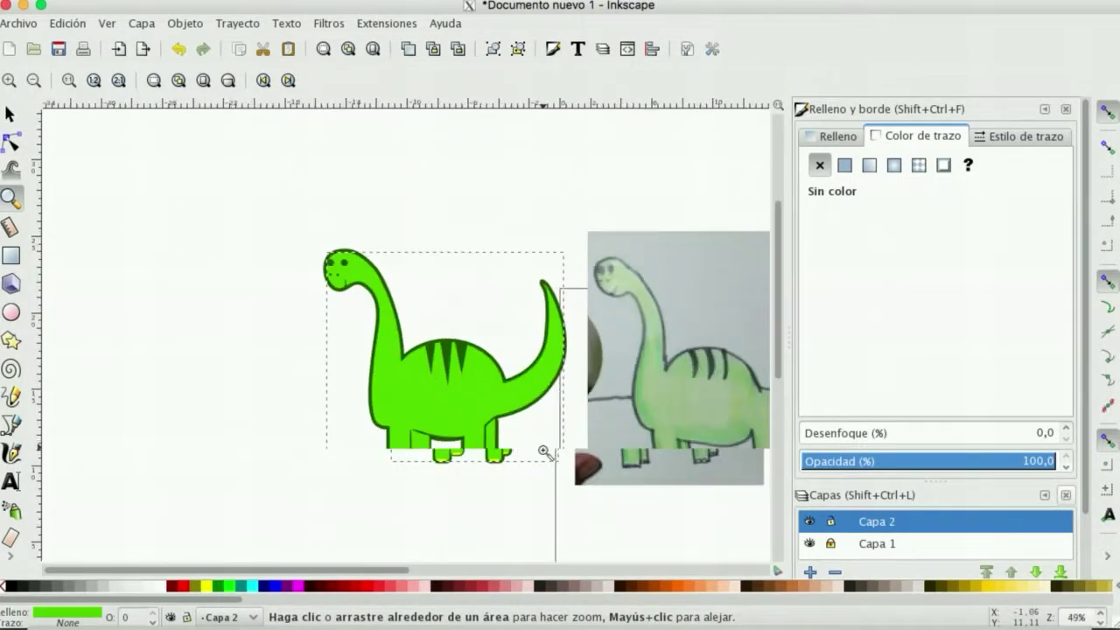
drag(393, 570, 487, 571)
click(10, 113)
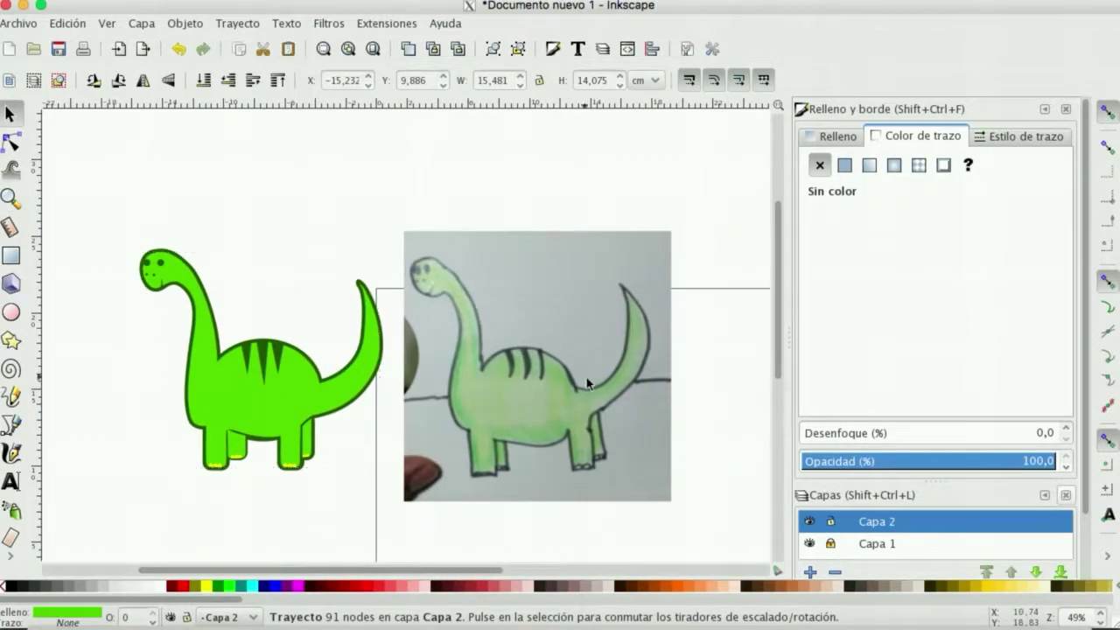
click(586, 382)
click(1077, 109)
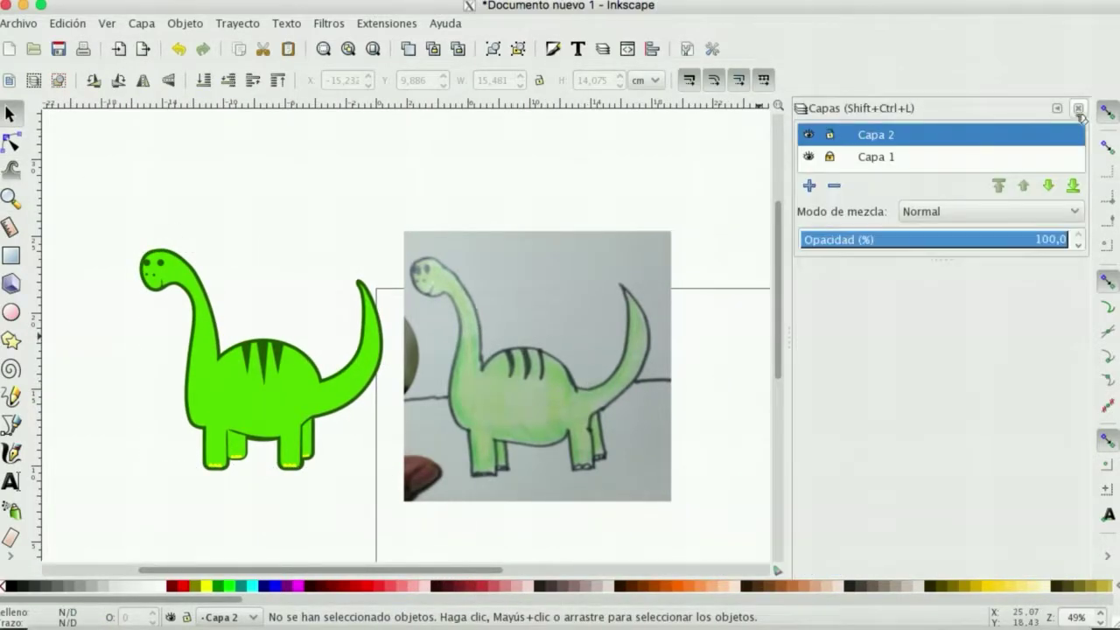
Step: Unlock layer Capa 1 and delete the reference photo of the hand-drawn dinosaur
click(843, 159)
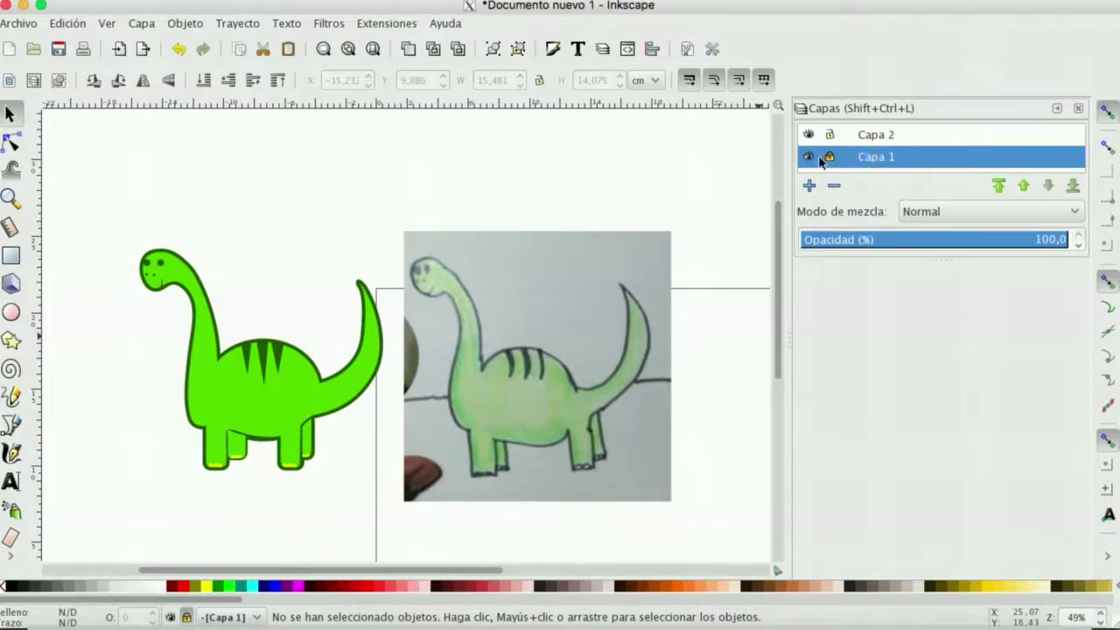
click(603, 315)
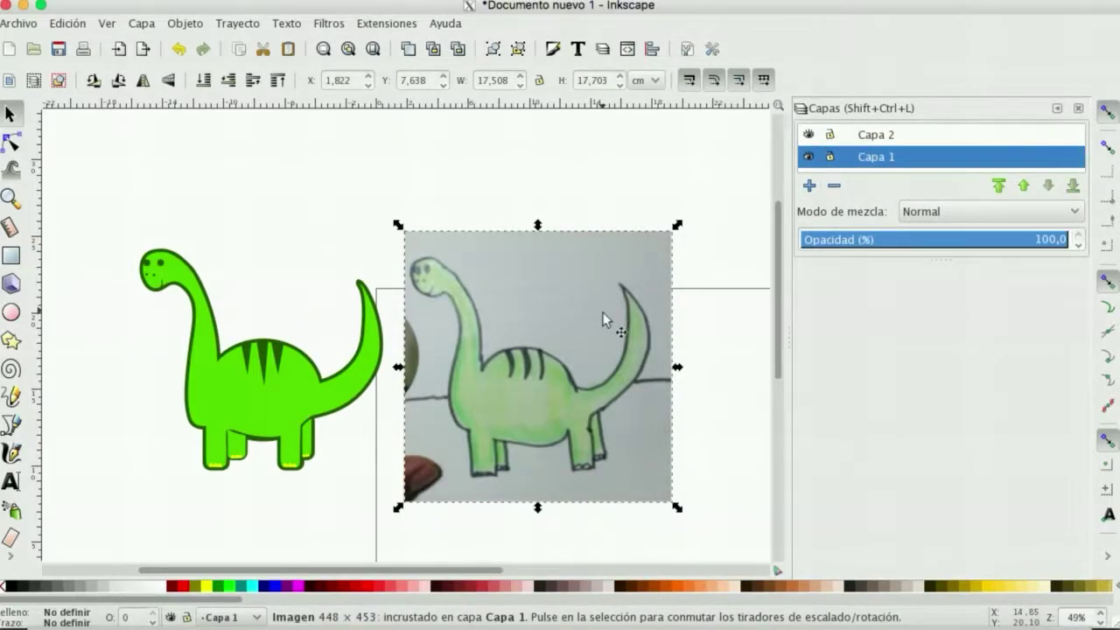
key(Delete)
Step: Select all the dinosaur's paths together and move them onto the page, near its upper-left corner
drag(89, 196, 469, 520)
drag(292, 393, 644, 482)
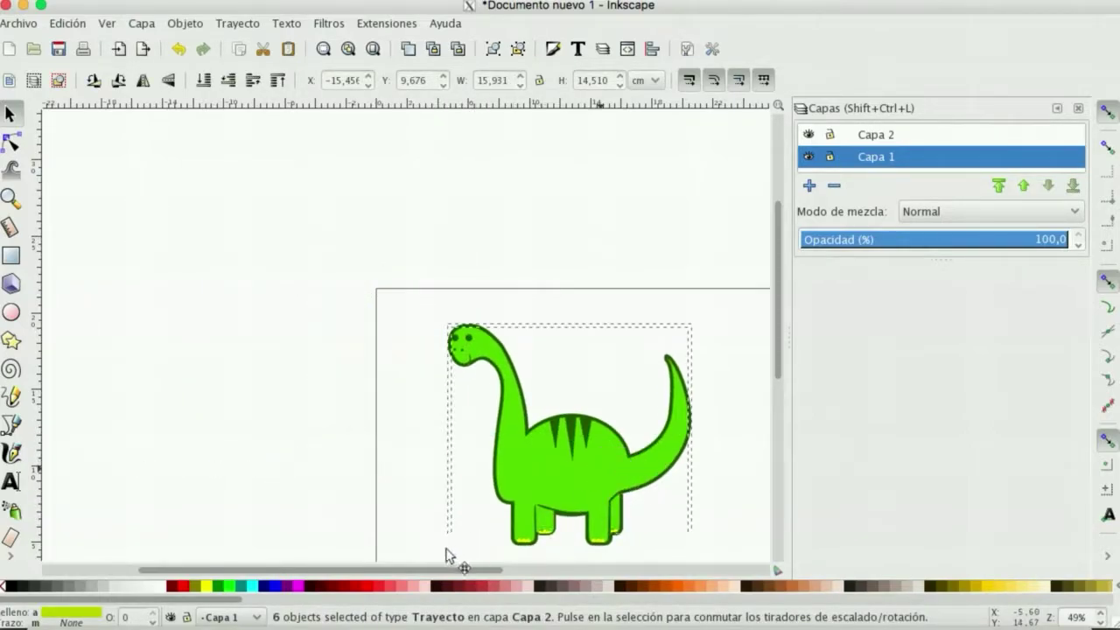
scroll(694, 495, right, 2)
drag(776, 316, 776, 362)
click(263, 180)
drag(263, 172, 720, 471)
drag(488, 380, 453, 395)
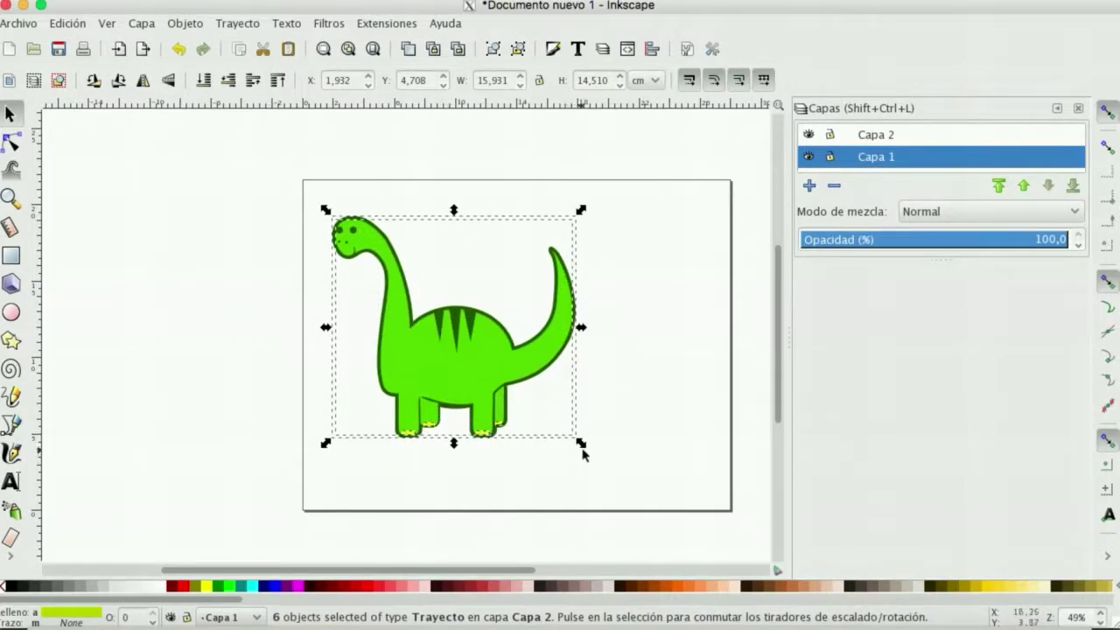
Step: Enlarge the whole dinosaur proportionally to about 19.7 × 18 cm within the page and close the Layers dialog
drag(581, 443, 641, 487)
key(ctrl+z)
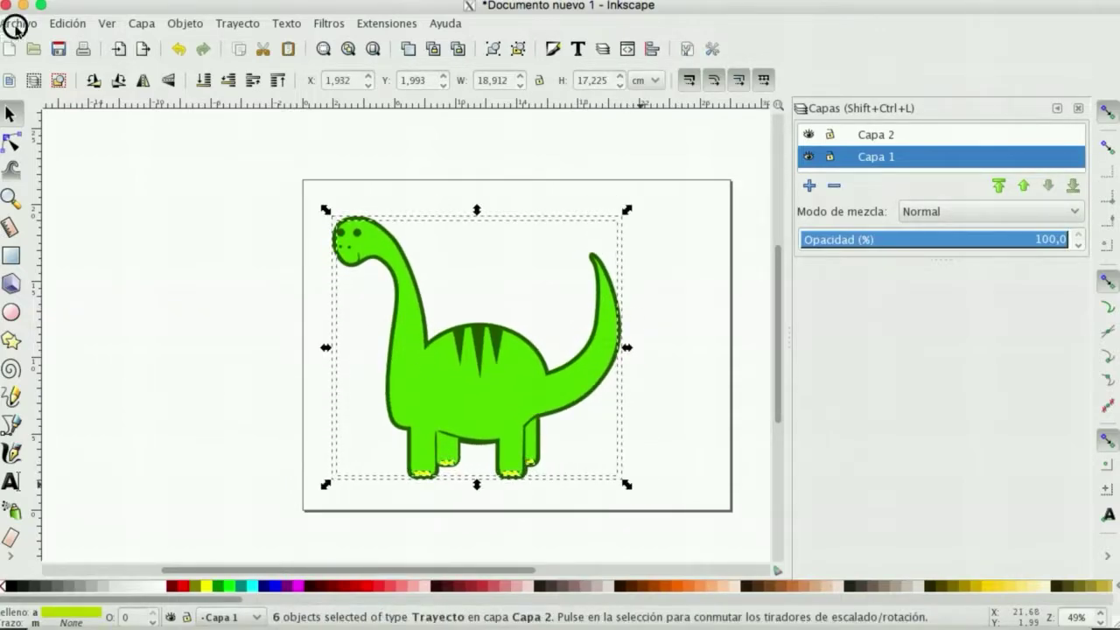
click(20, 22)
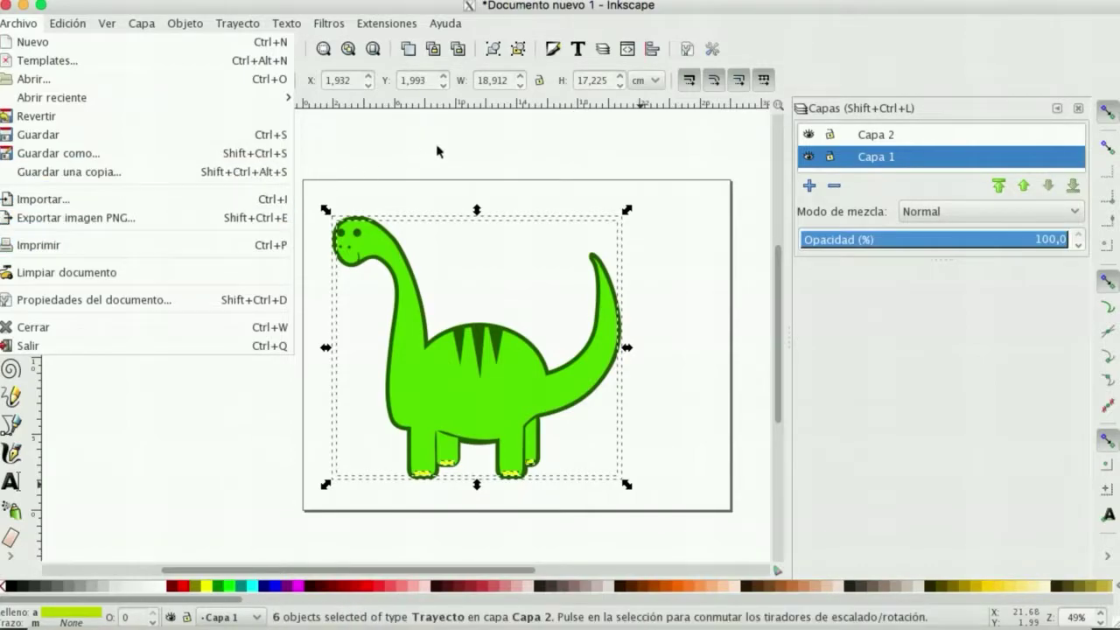
click(419, 163)
drag(288, 151, 709, 518)
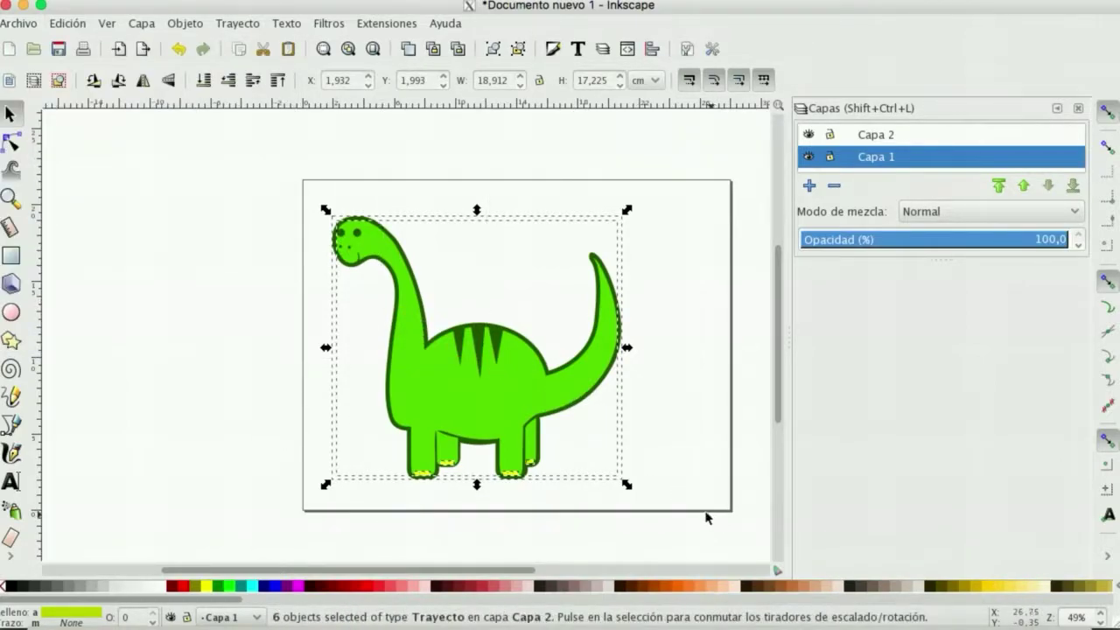
drag(627, 484, 663, 501)
key(Escape)
click(1078, 108)
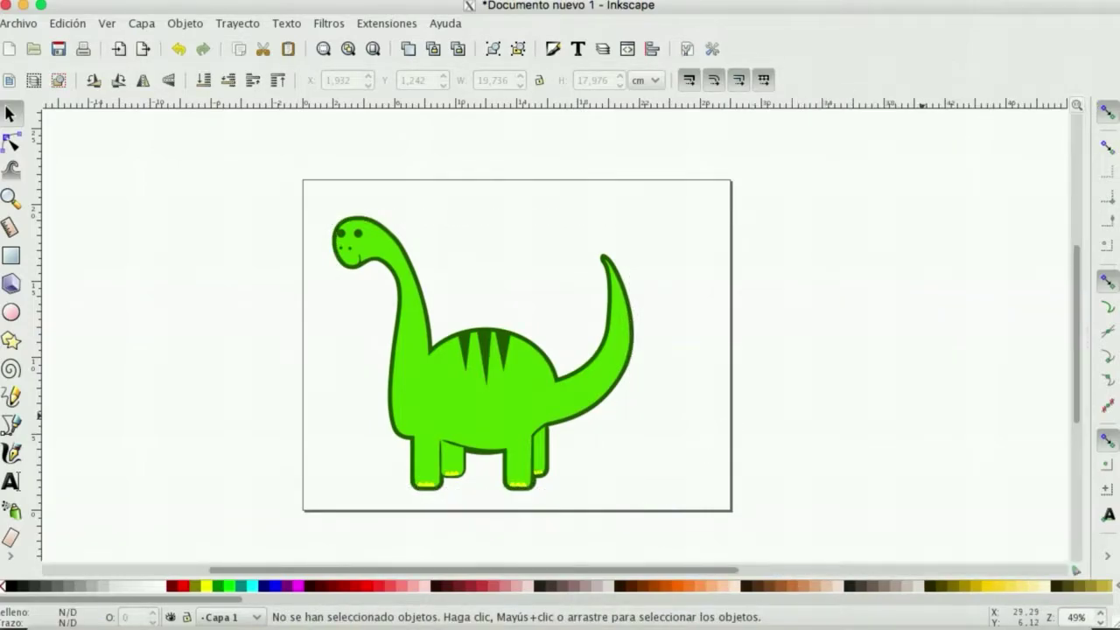
click(28, 26)
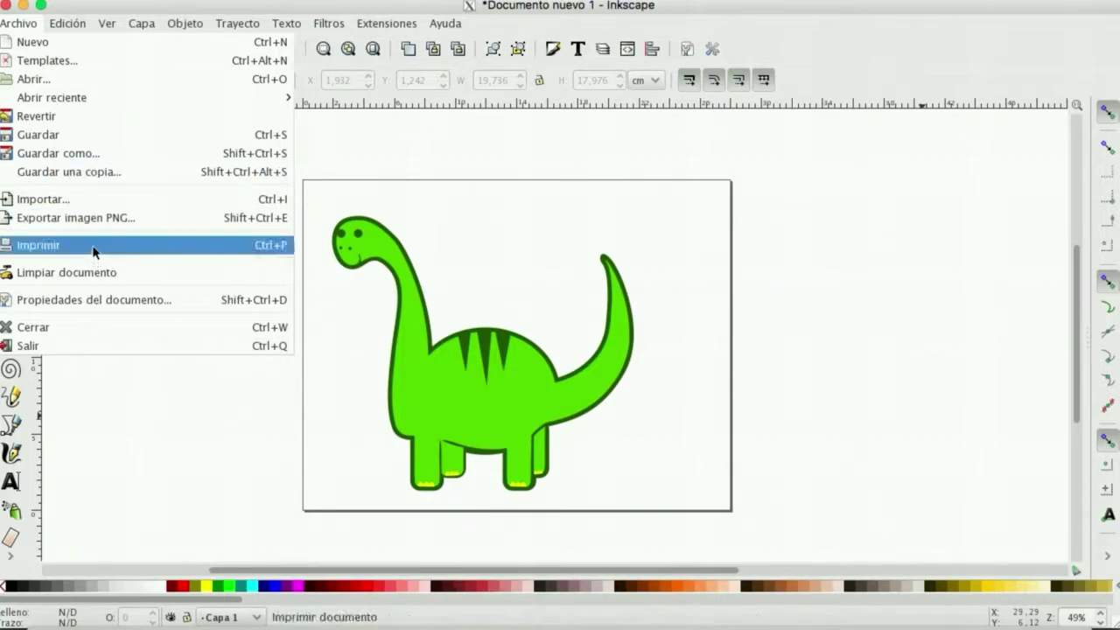
mouse_move(80, 94)
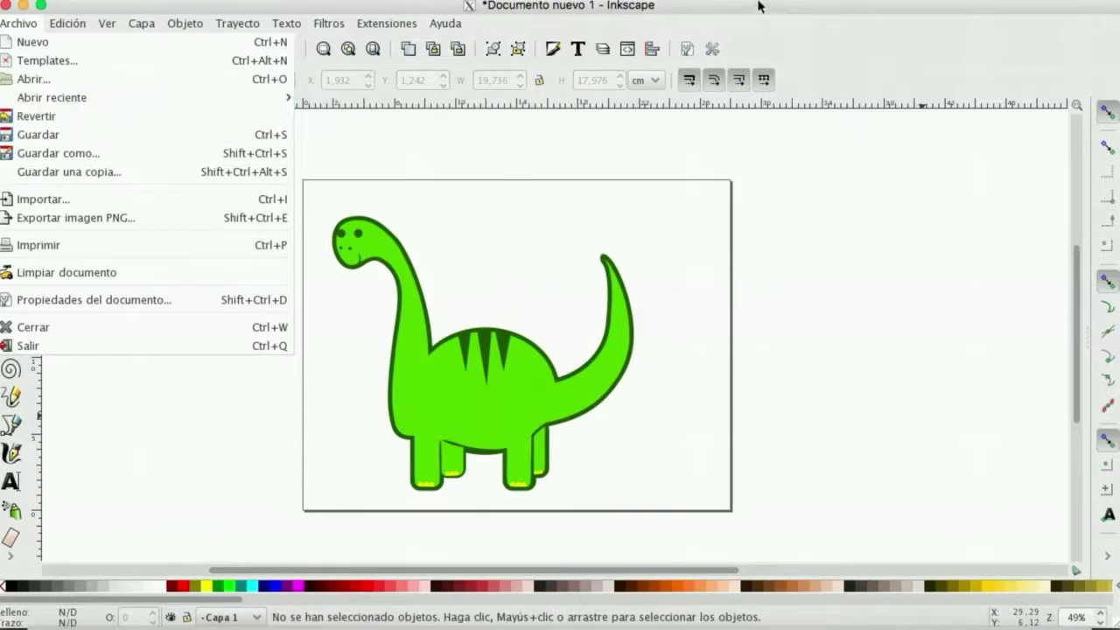
key(Escape)
click(329, 23)
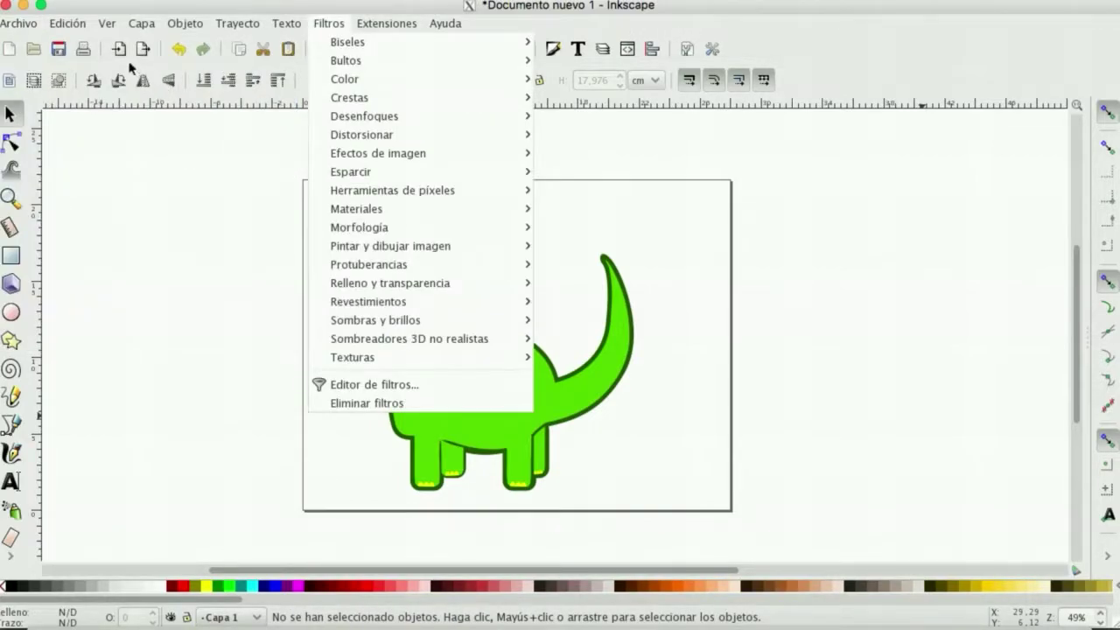
click(163, 296)
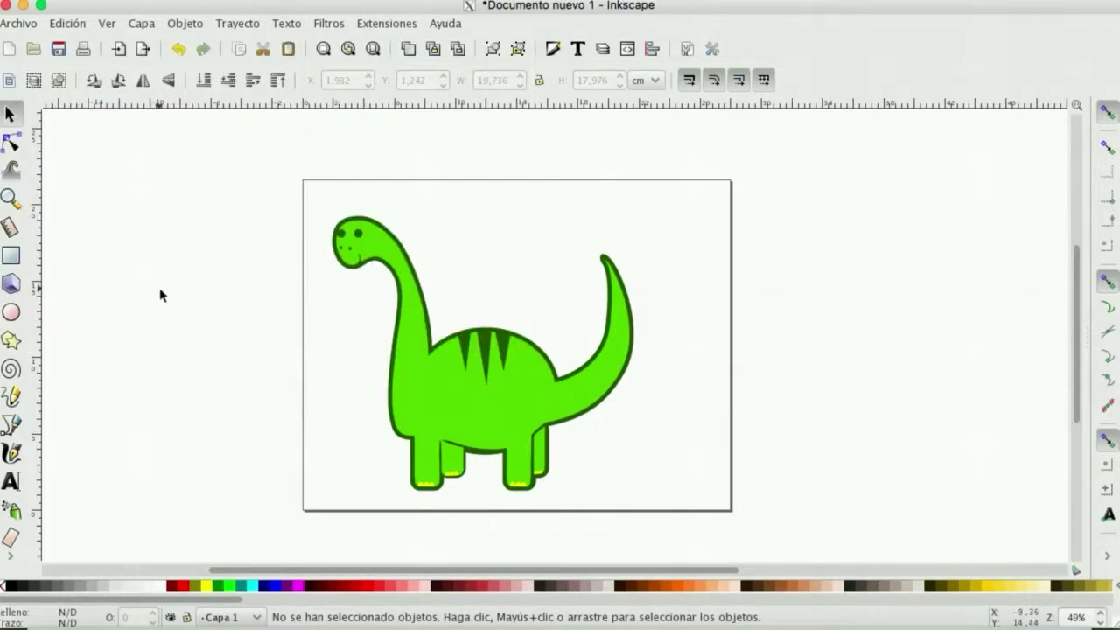
Step: Write the text ".svg" on the empty canvas beside the page and remove it again
click(11, 481)
click(121, 340)
text(.svg)
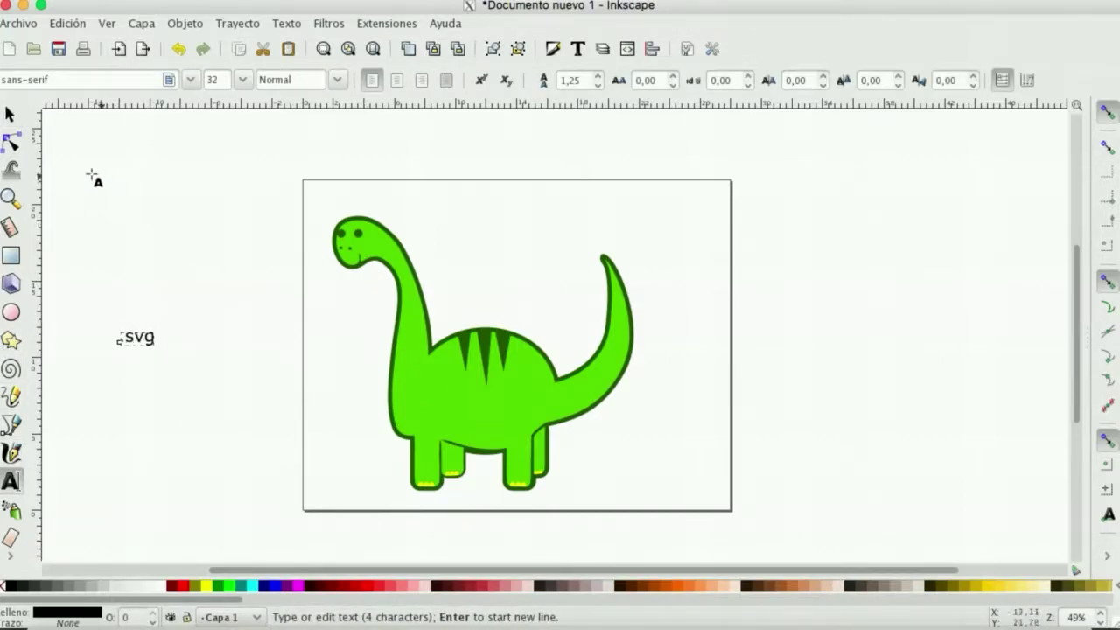
click(11, 114)
click(18, 23)
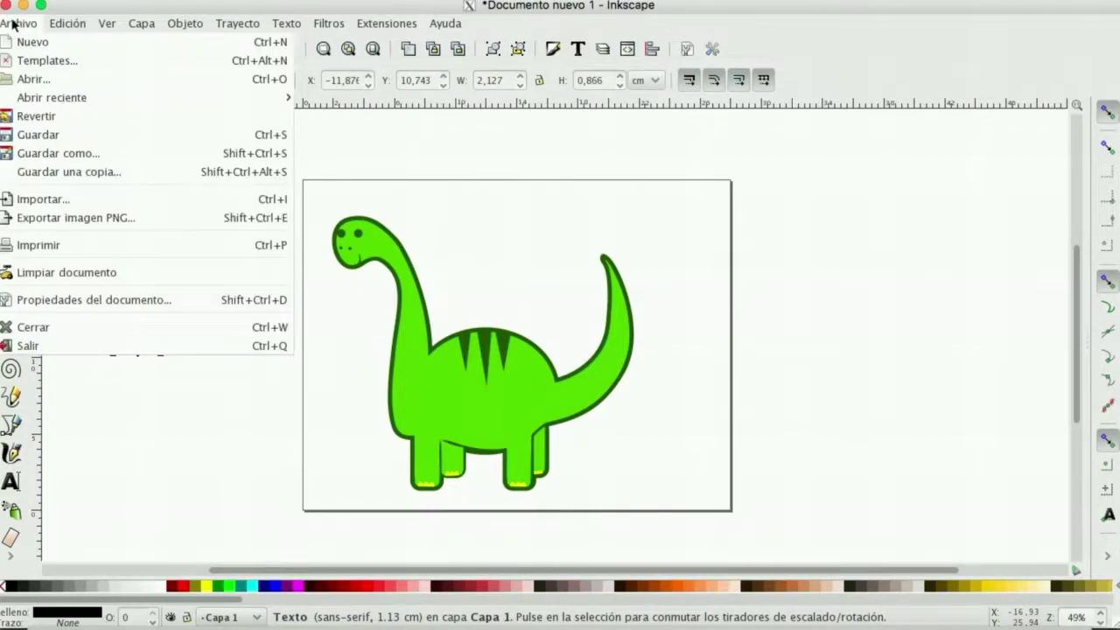
click(120, 400)
click(93, 307)
click(136, 337)
click(198, 390)
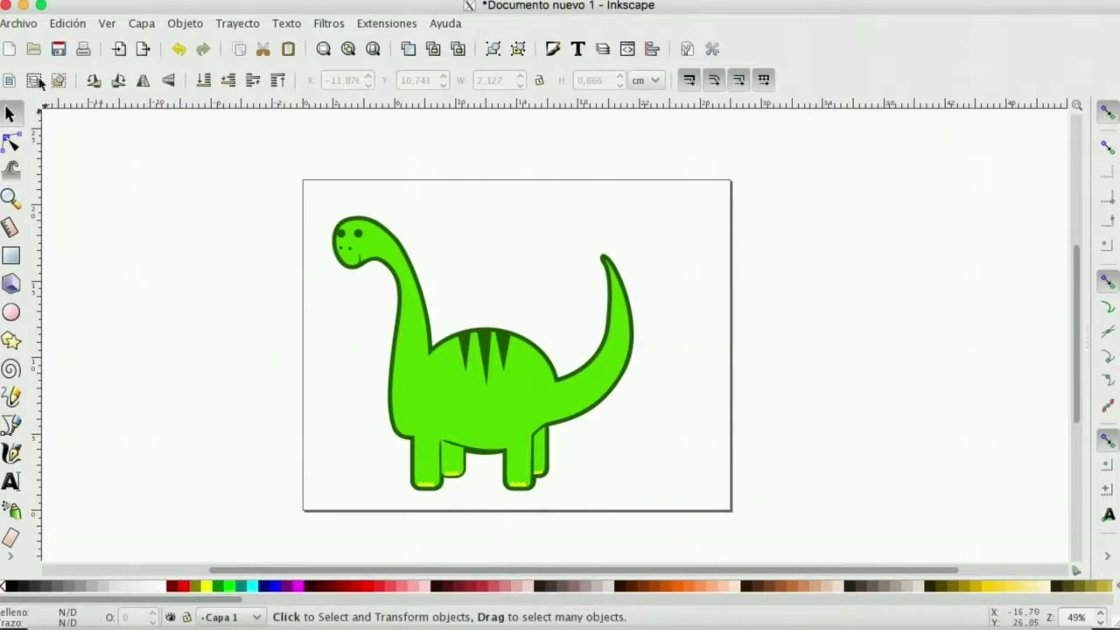
Step: Save the drawing as Dinosaurio.svg in the ARCHIVOS-TRAZOS-INKSCAPE folder, using the Inkscape SVG format
click(19, 23)
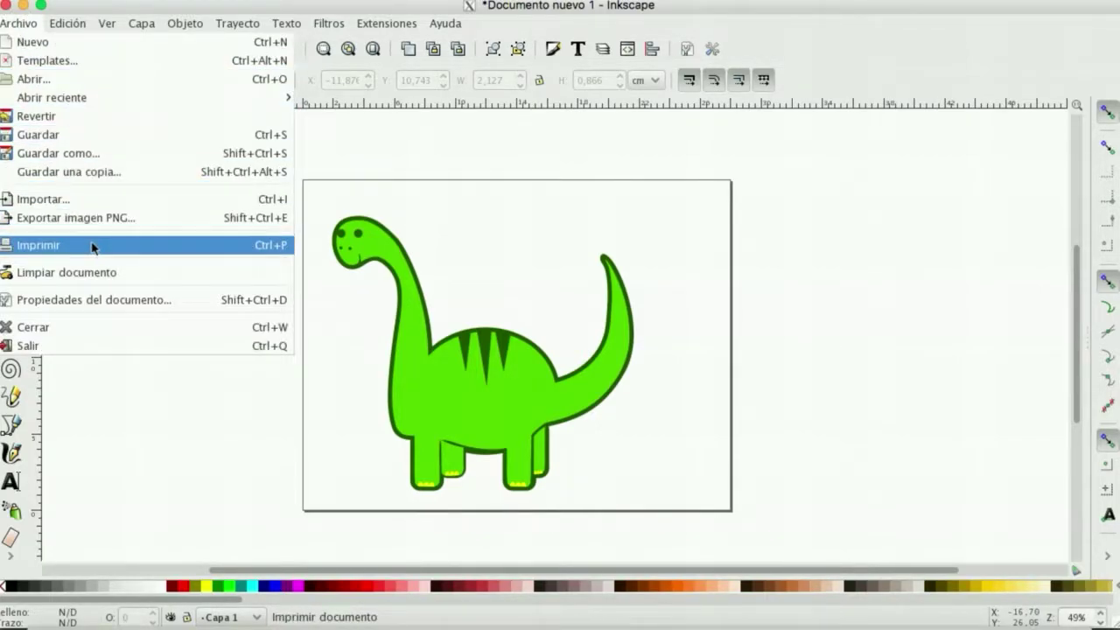
click(63, 153)
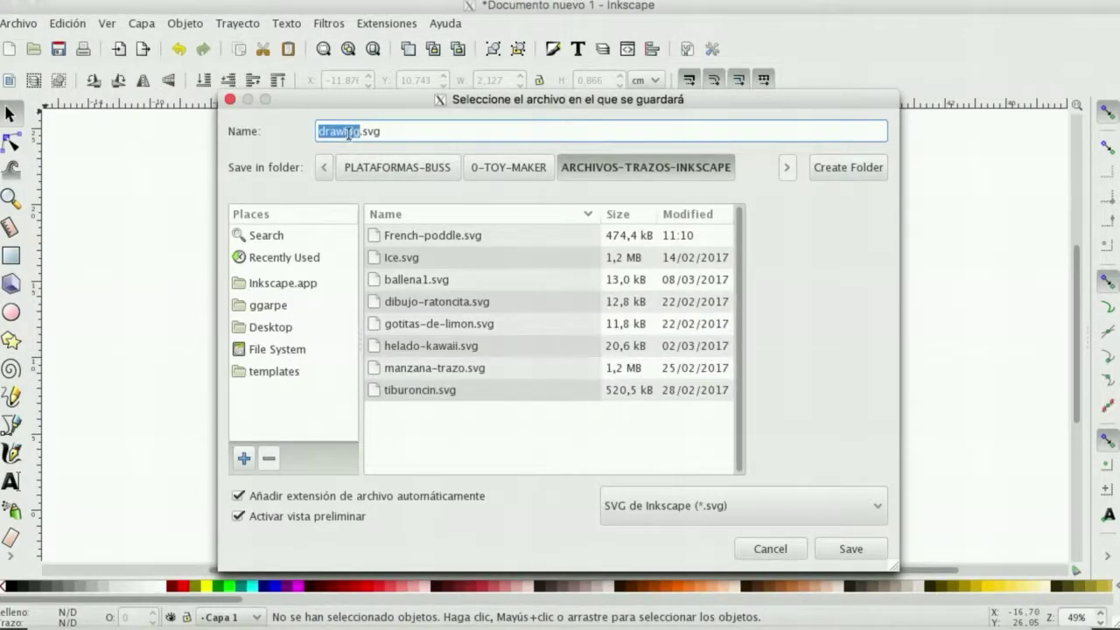
text(Di)
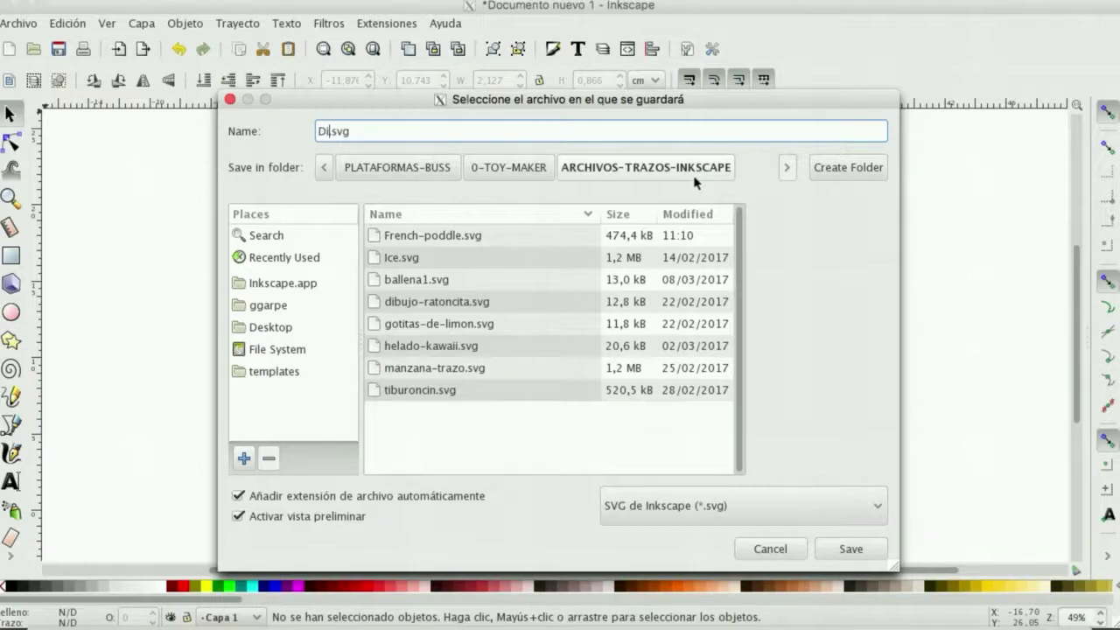
text(nosaurio)
click(882, 506)
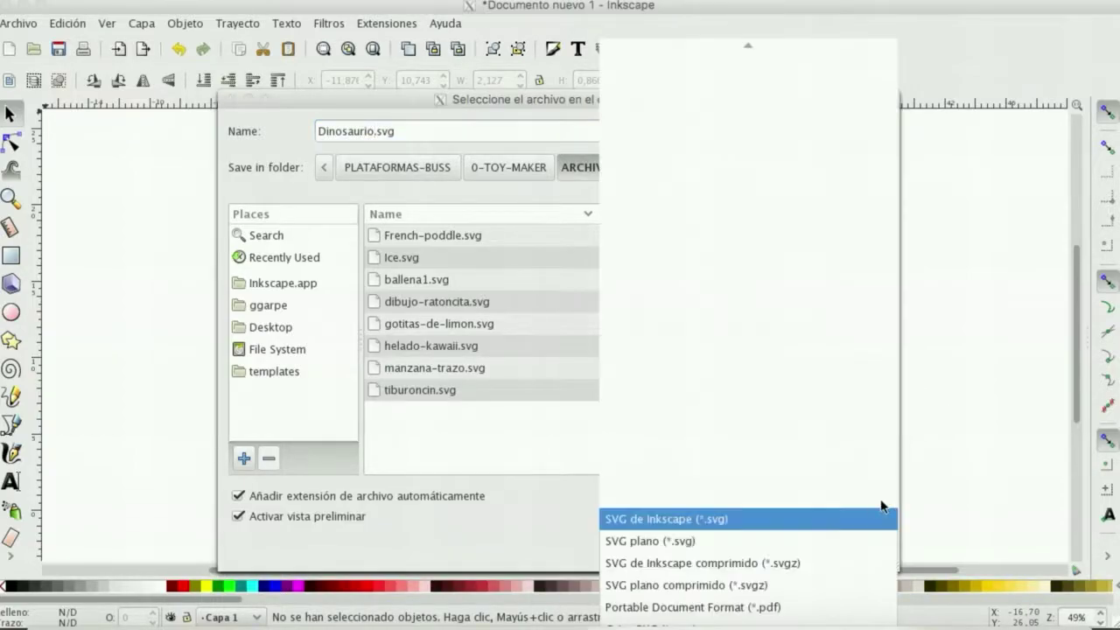
click(679, 520)
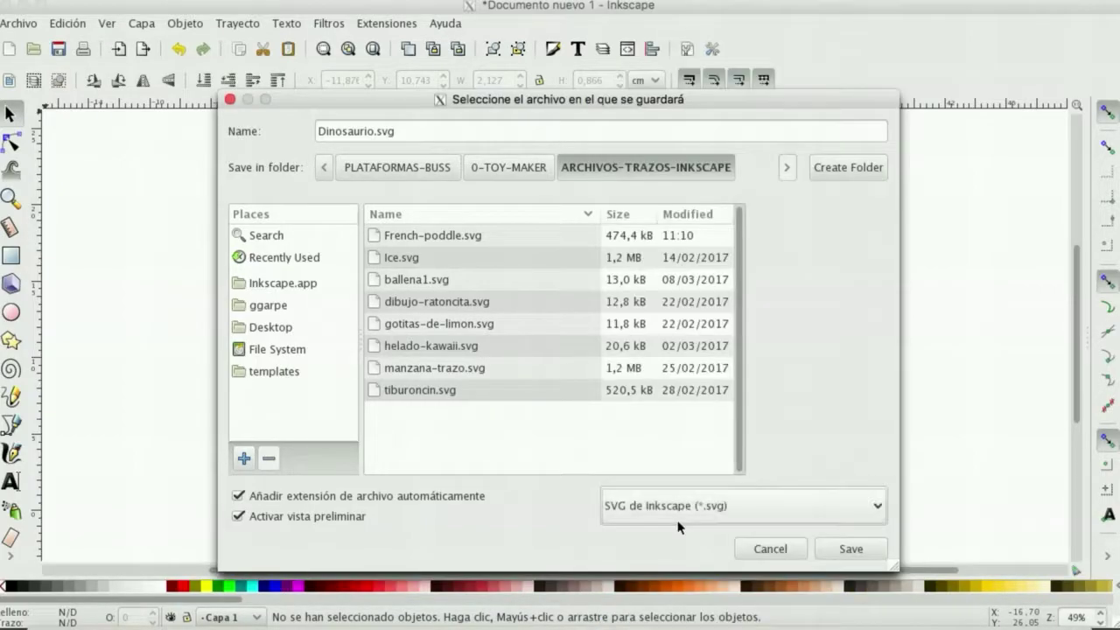
click(849, 551)
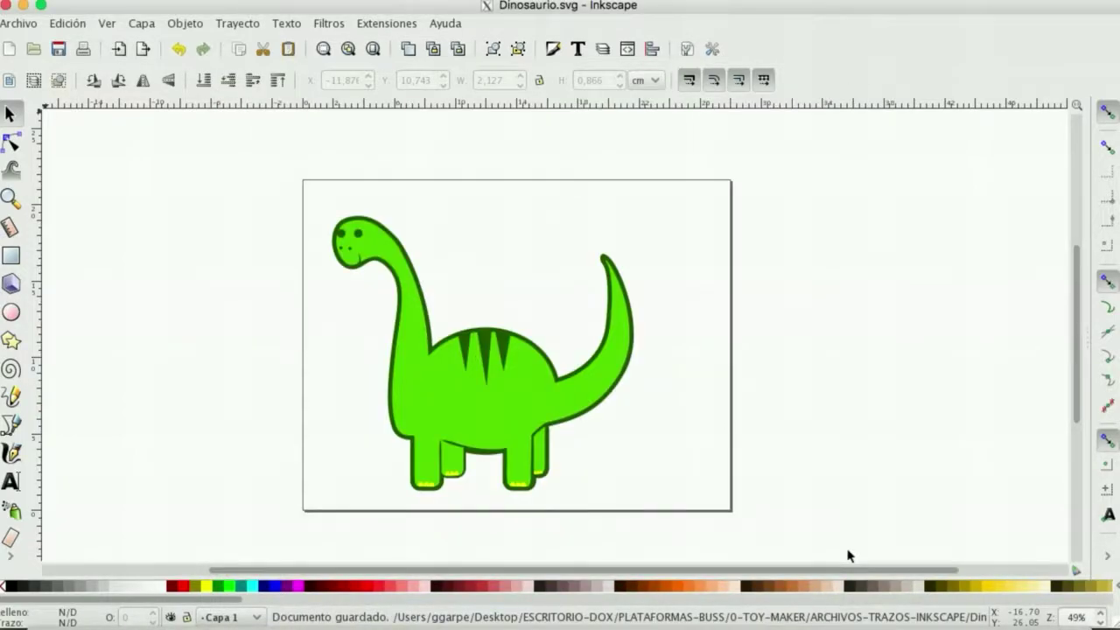
Step: Select the whole dinosaur and shift it slightly so it sits centred on the page
drag(298, 187, 726, 543)
drag(505, 416, 528, 404)
click(278, 329)
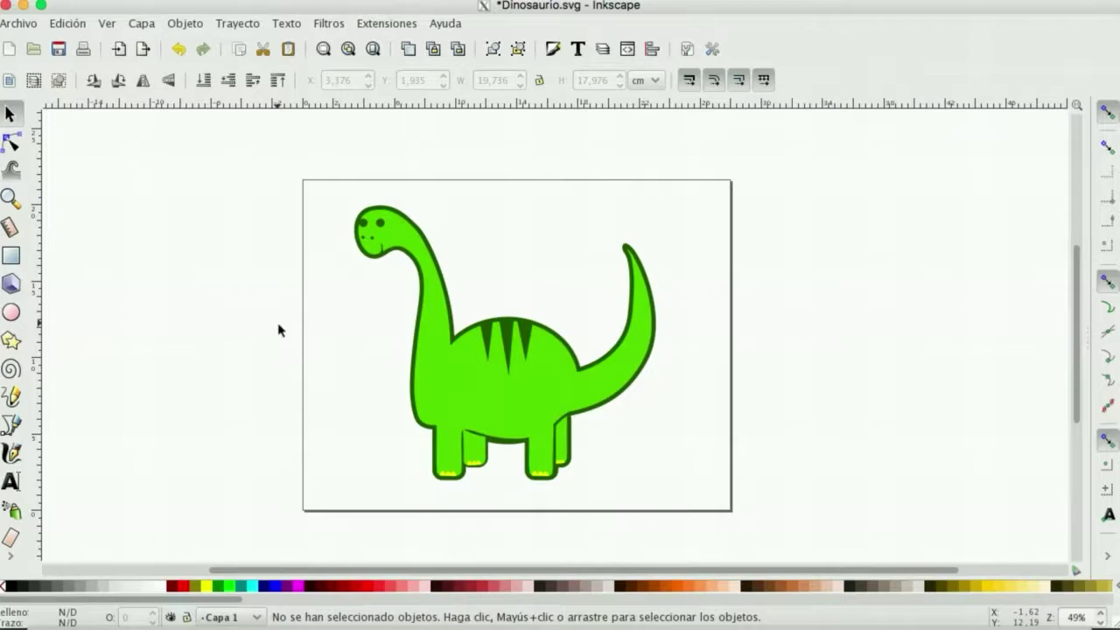
Step: Open the PNG export settings and set the export area to the whole page
click(28, 23)
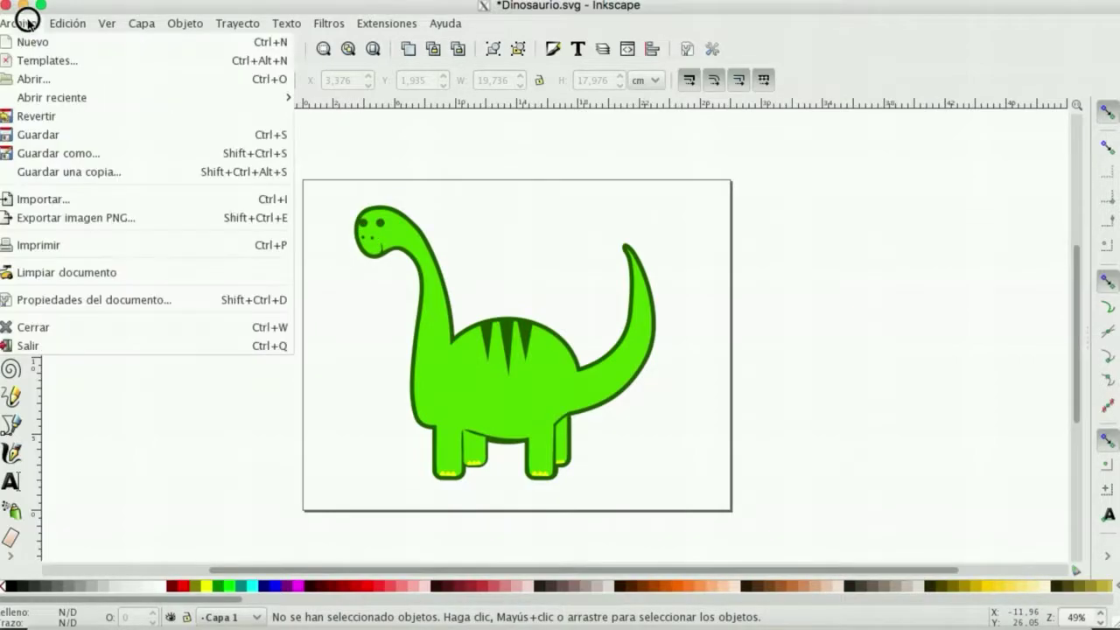
click(95, 217)
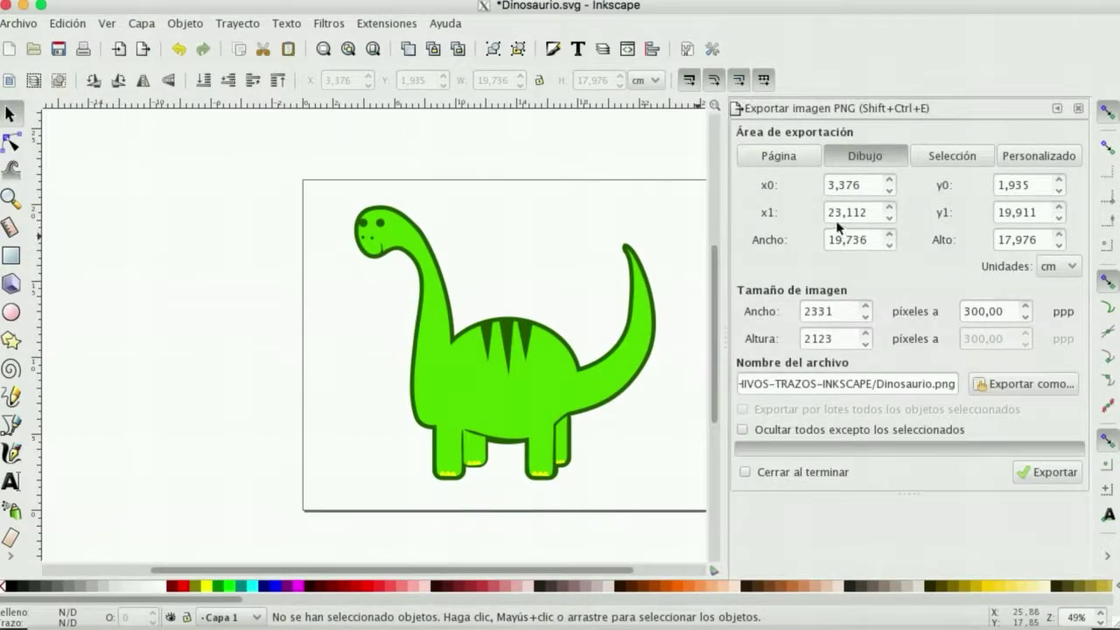
click(775, 157)
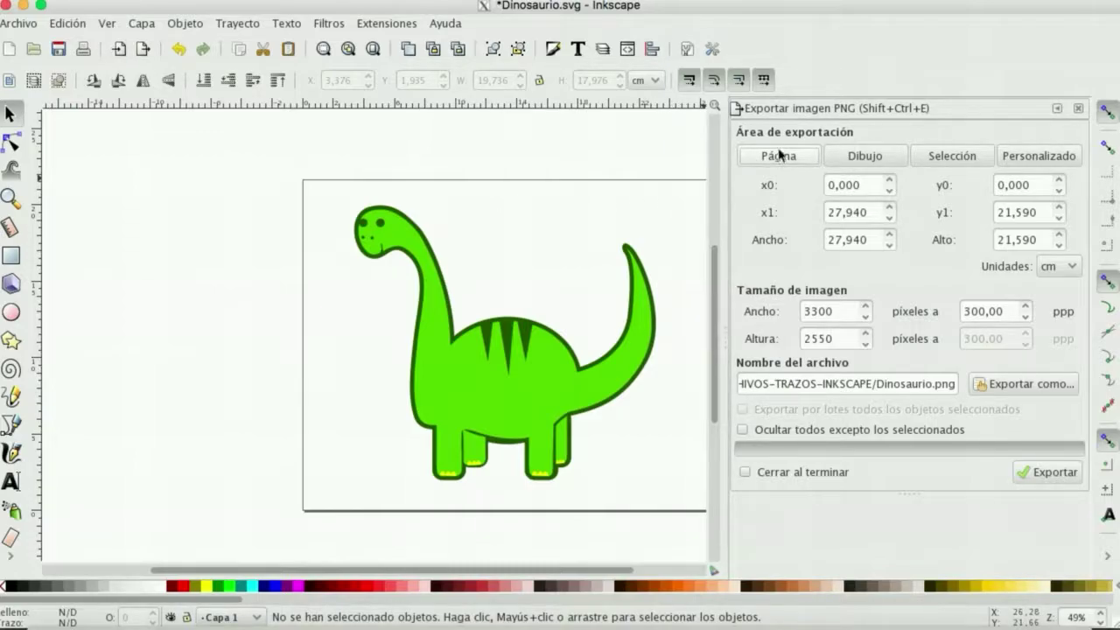
drag(812, 378, 986, 390)
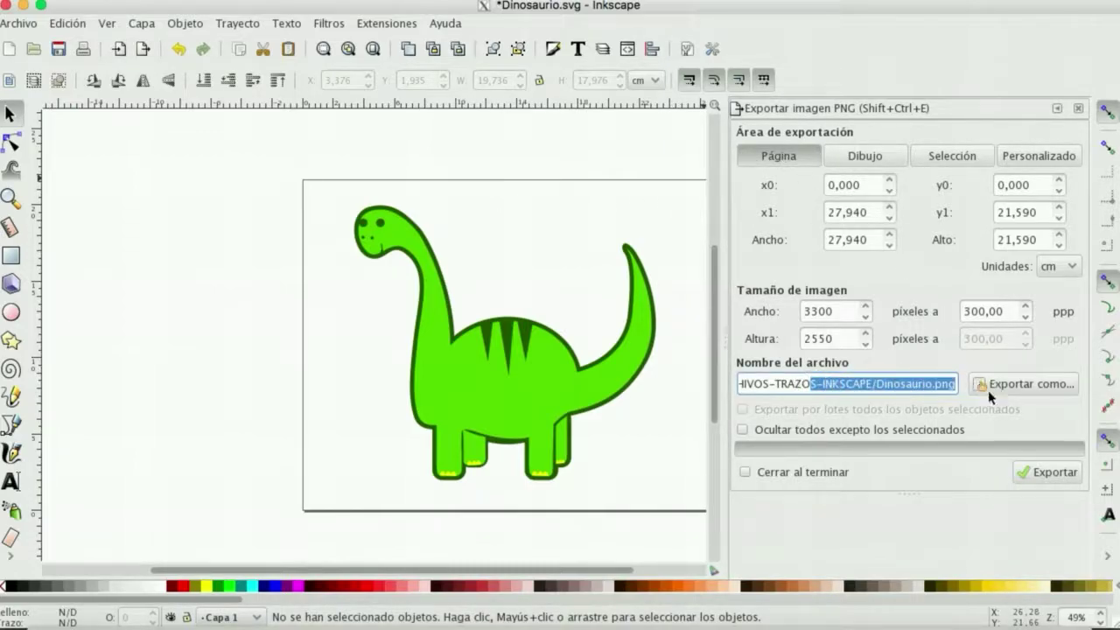
click(929, 387)
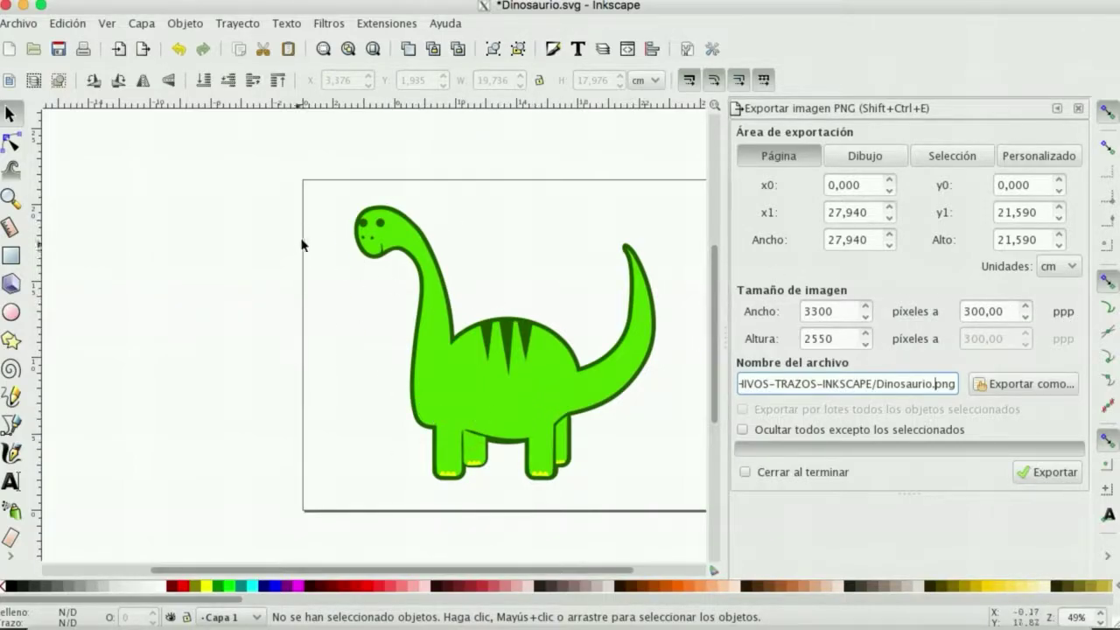
drag(362, 569, 403, 571)
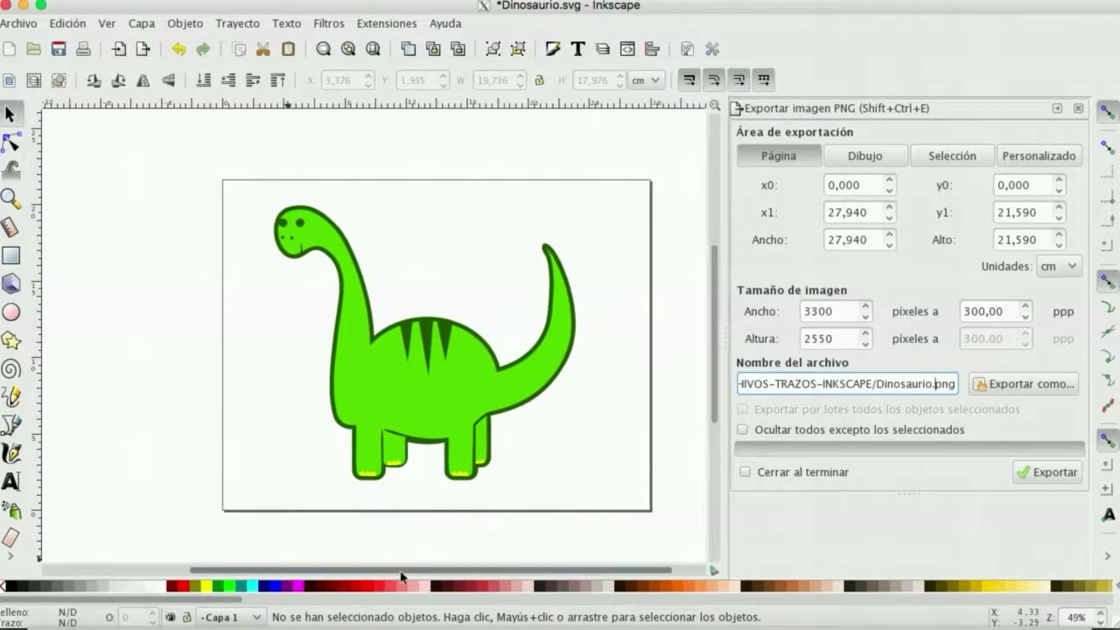
drag(217, 183, 429, 222)
Step: Examine the page size and orientation in the document properties
click(19, 23)
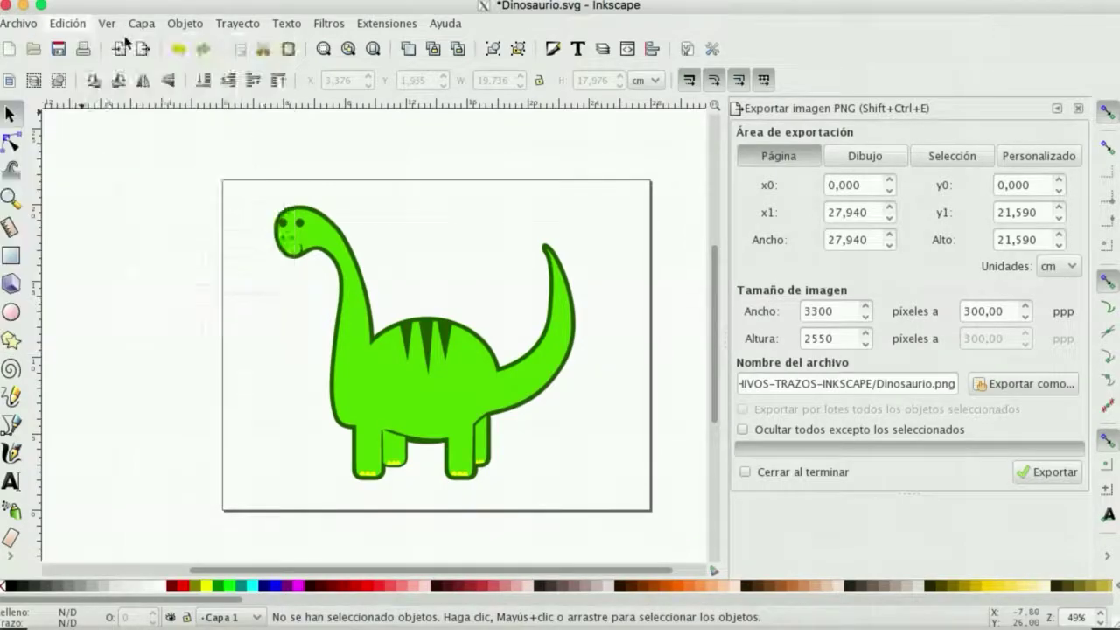
click(106, 22)
mouse_move(19, 23)
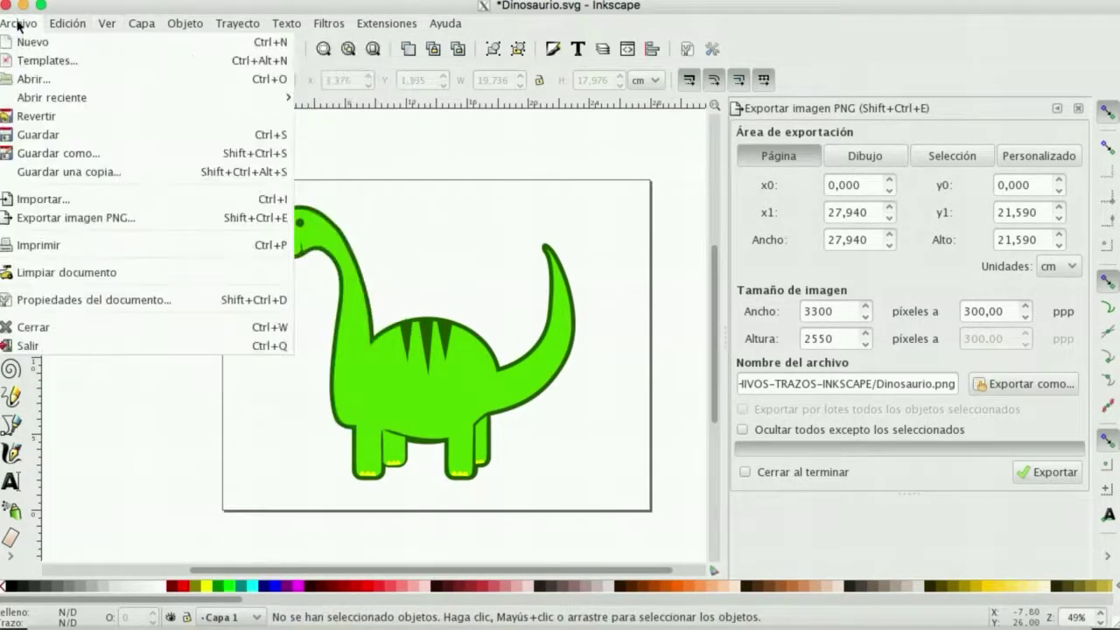
click(74, 300)
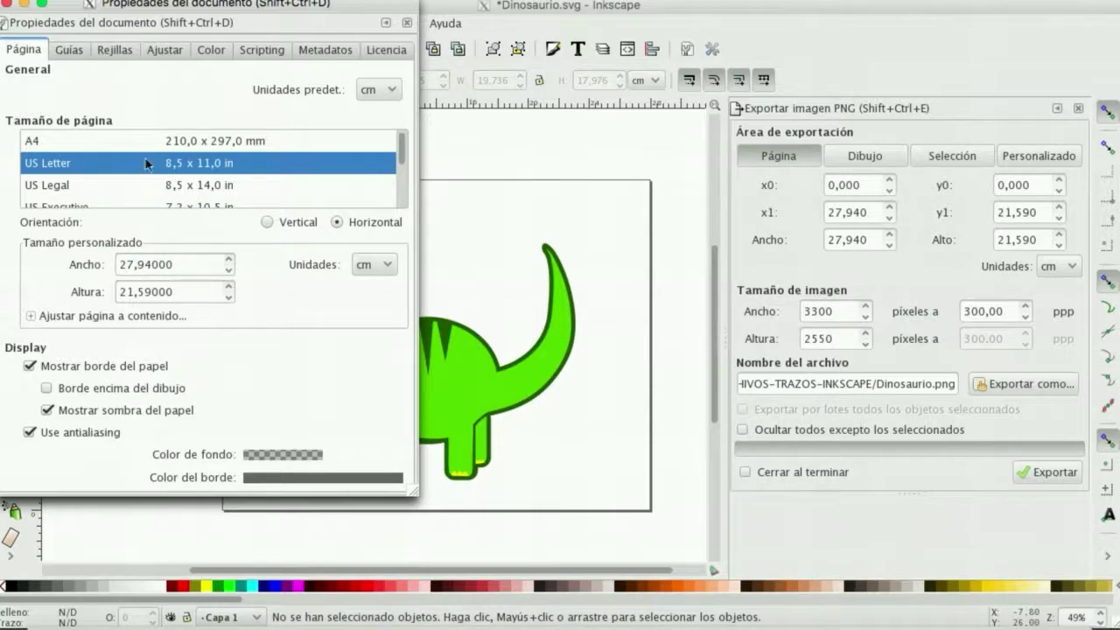
click(8, 5)
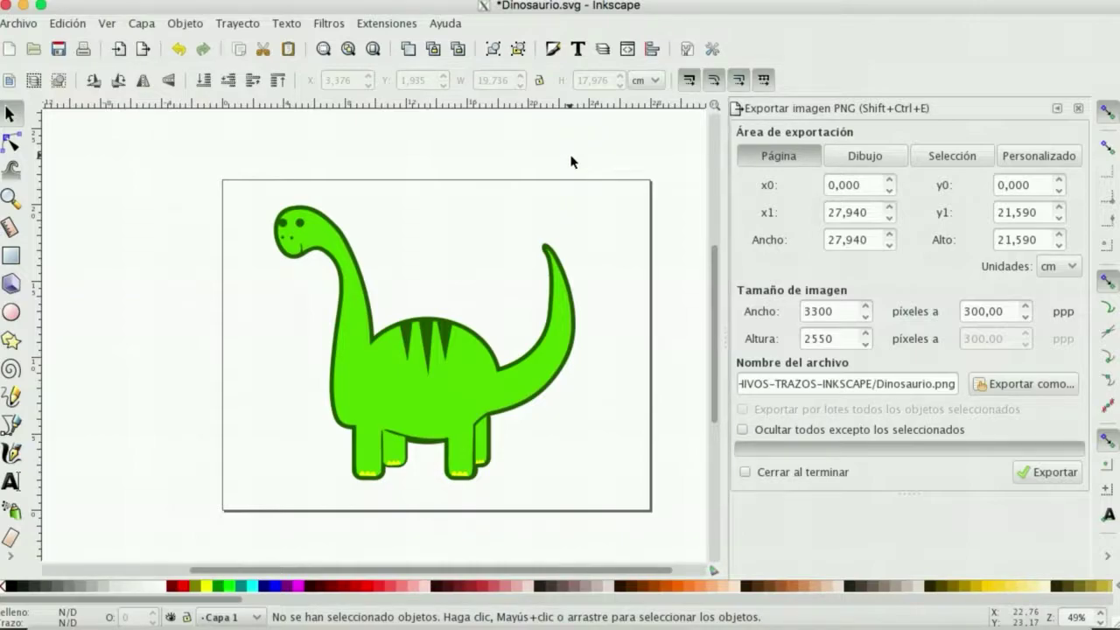
click(742, 2)
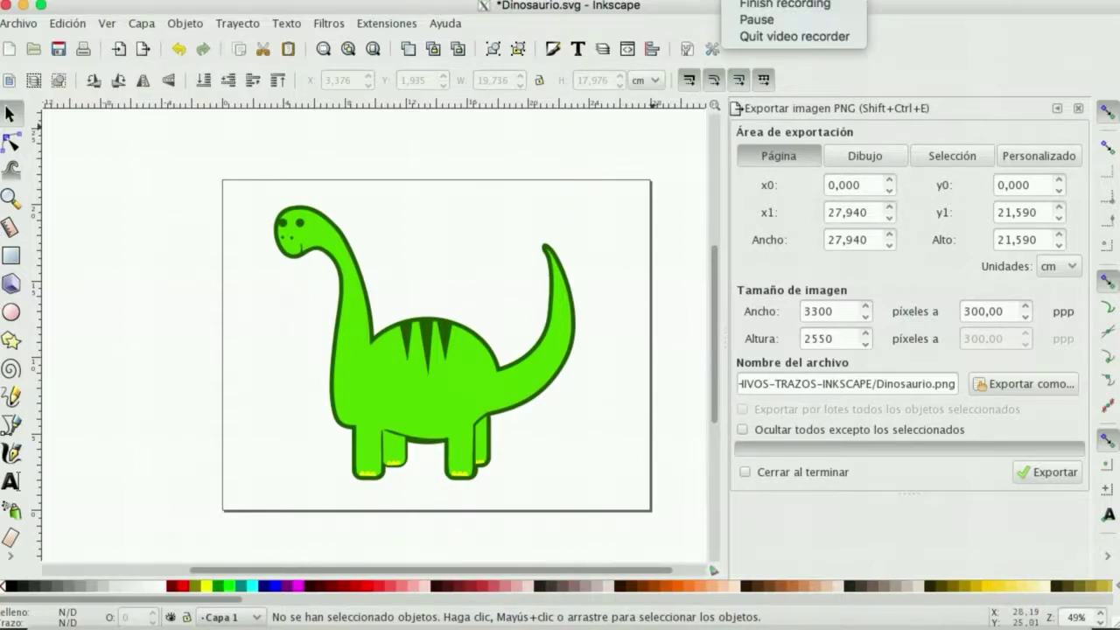